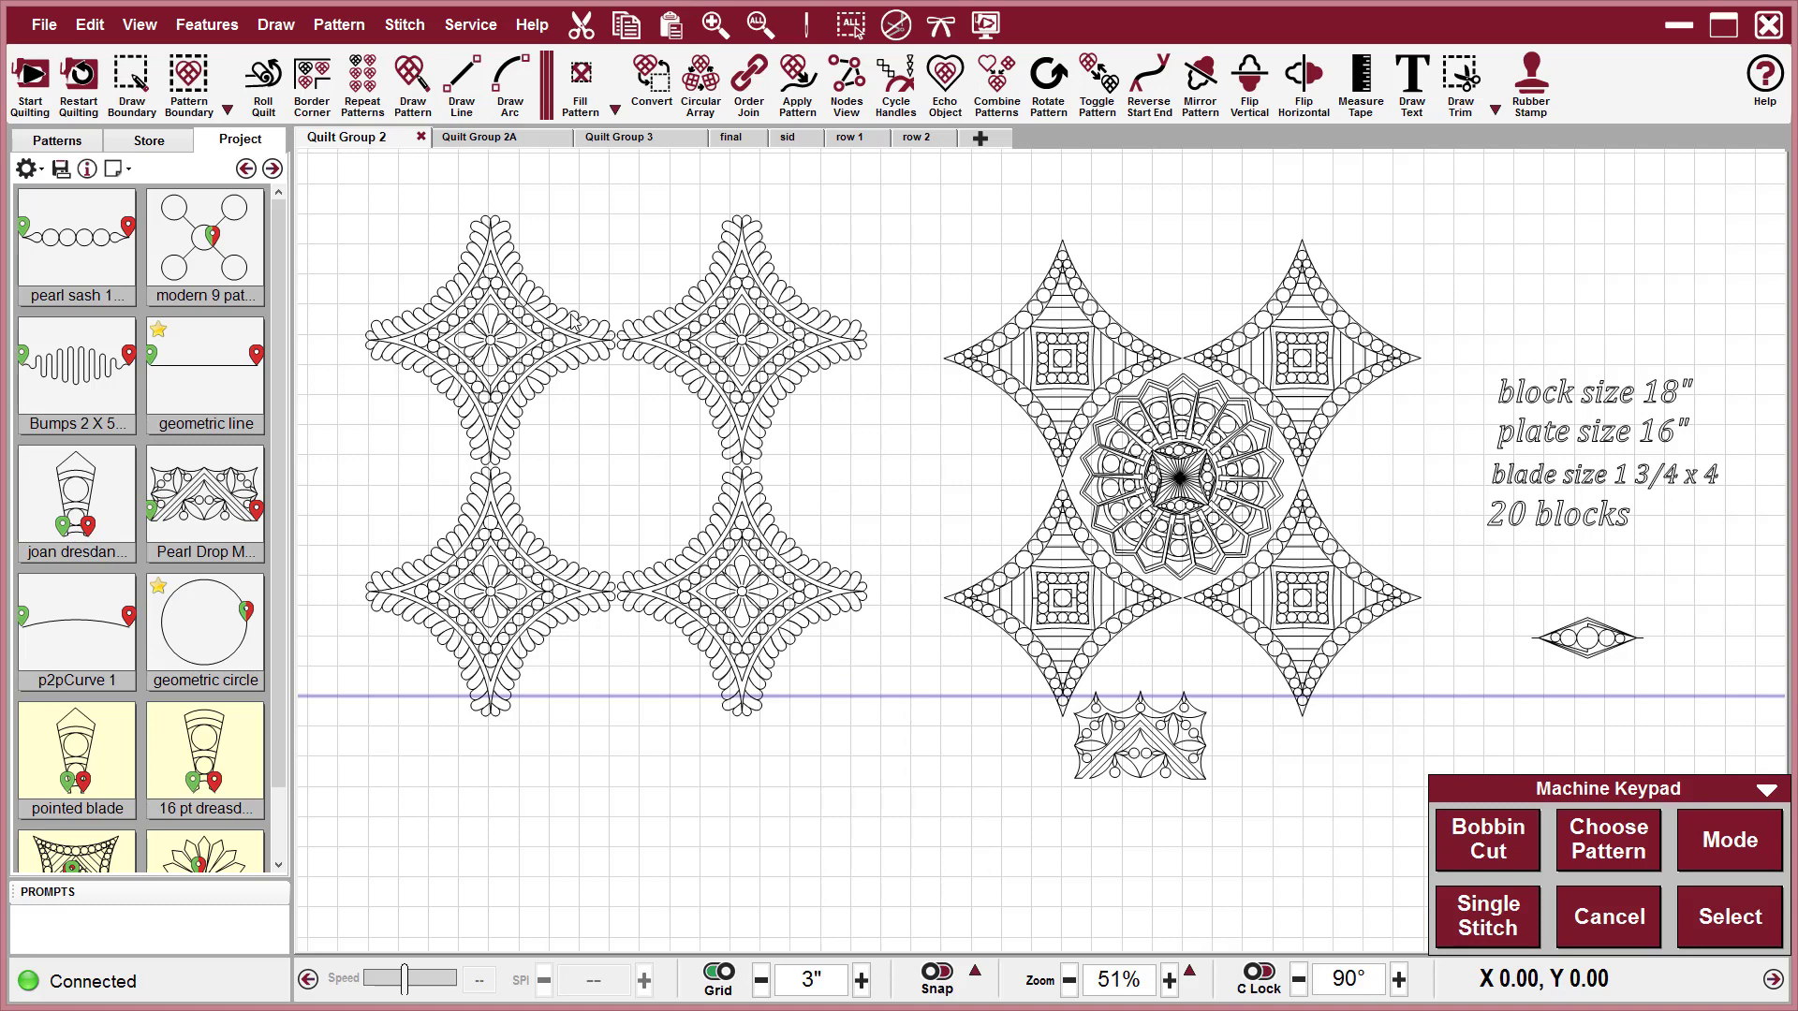
Review the quilting layouts in Quilt Group 2A, Quilt Group 3, final and Quilt Group 2.
click(504, 141)
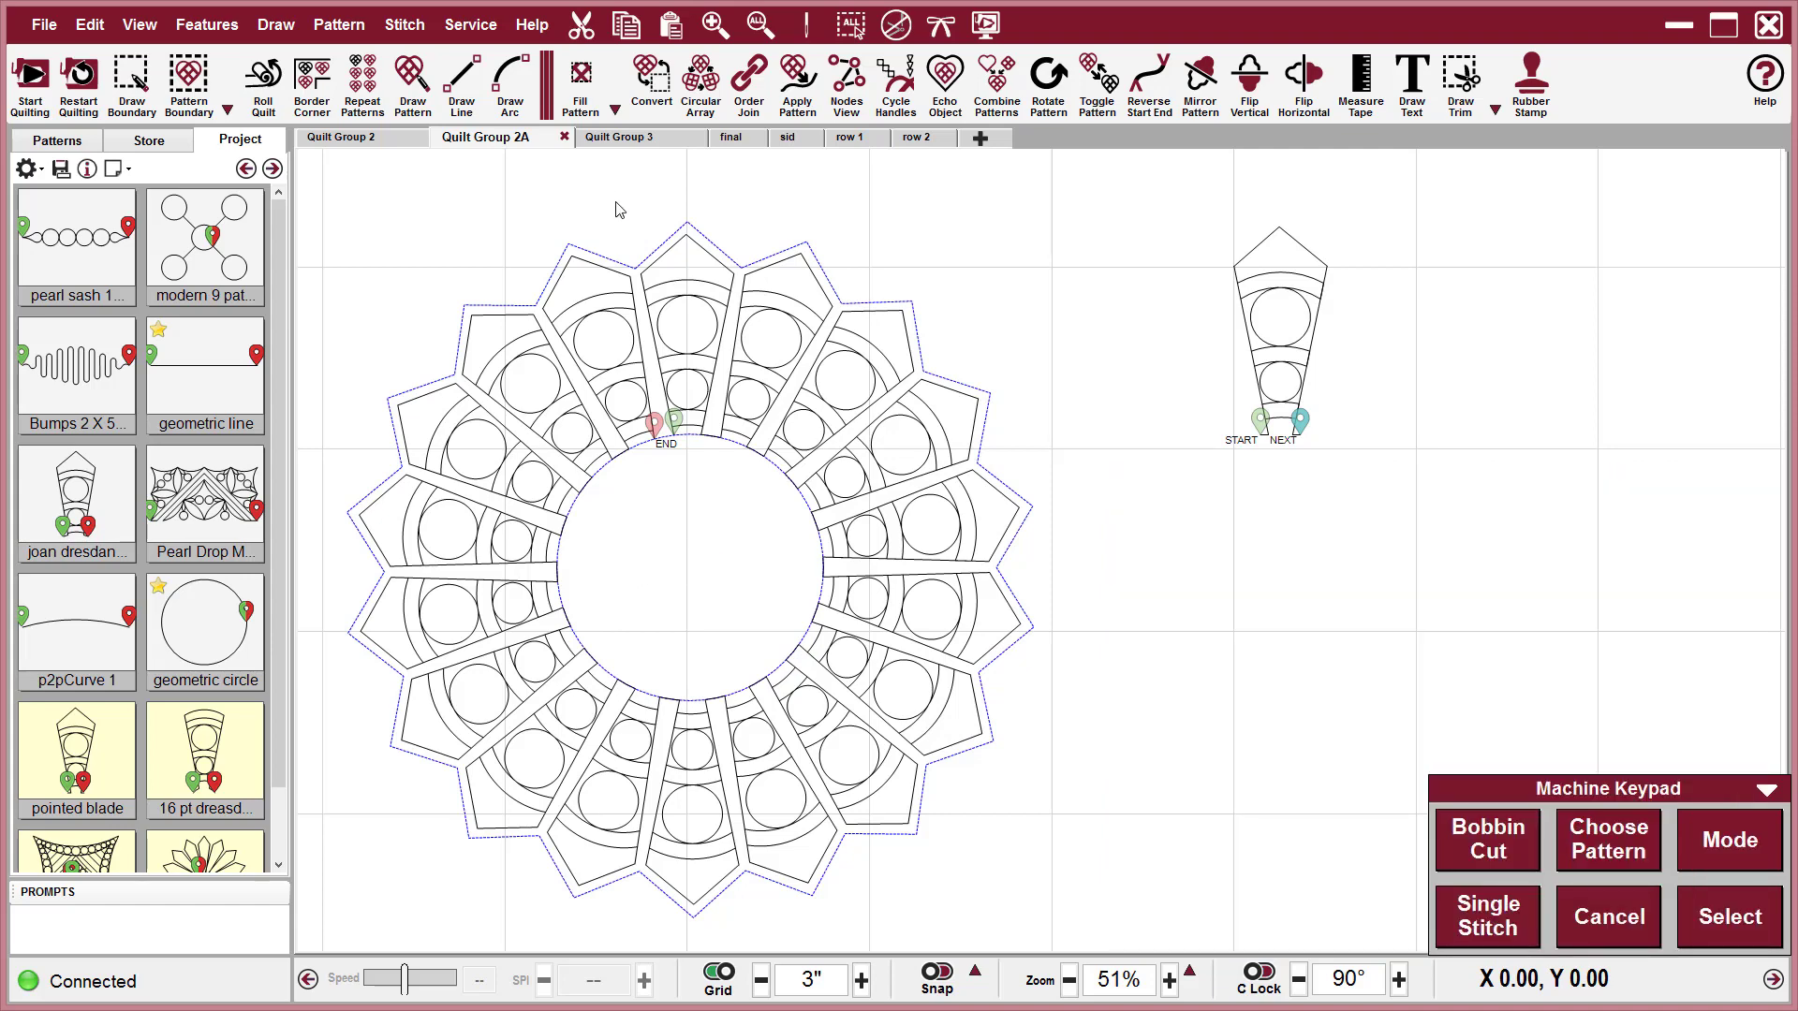
click(615, 141)
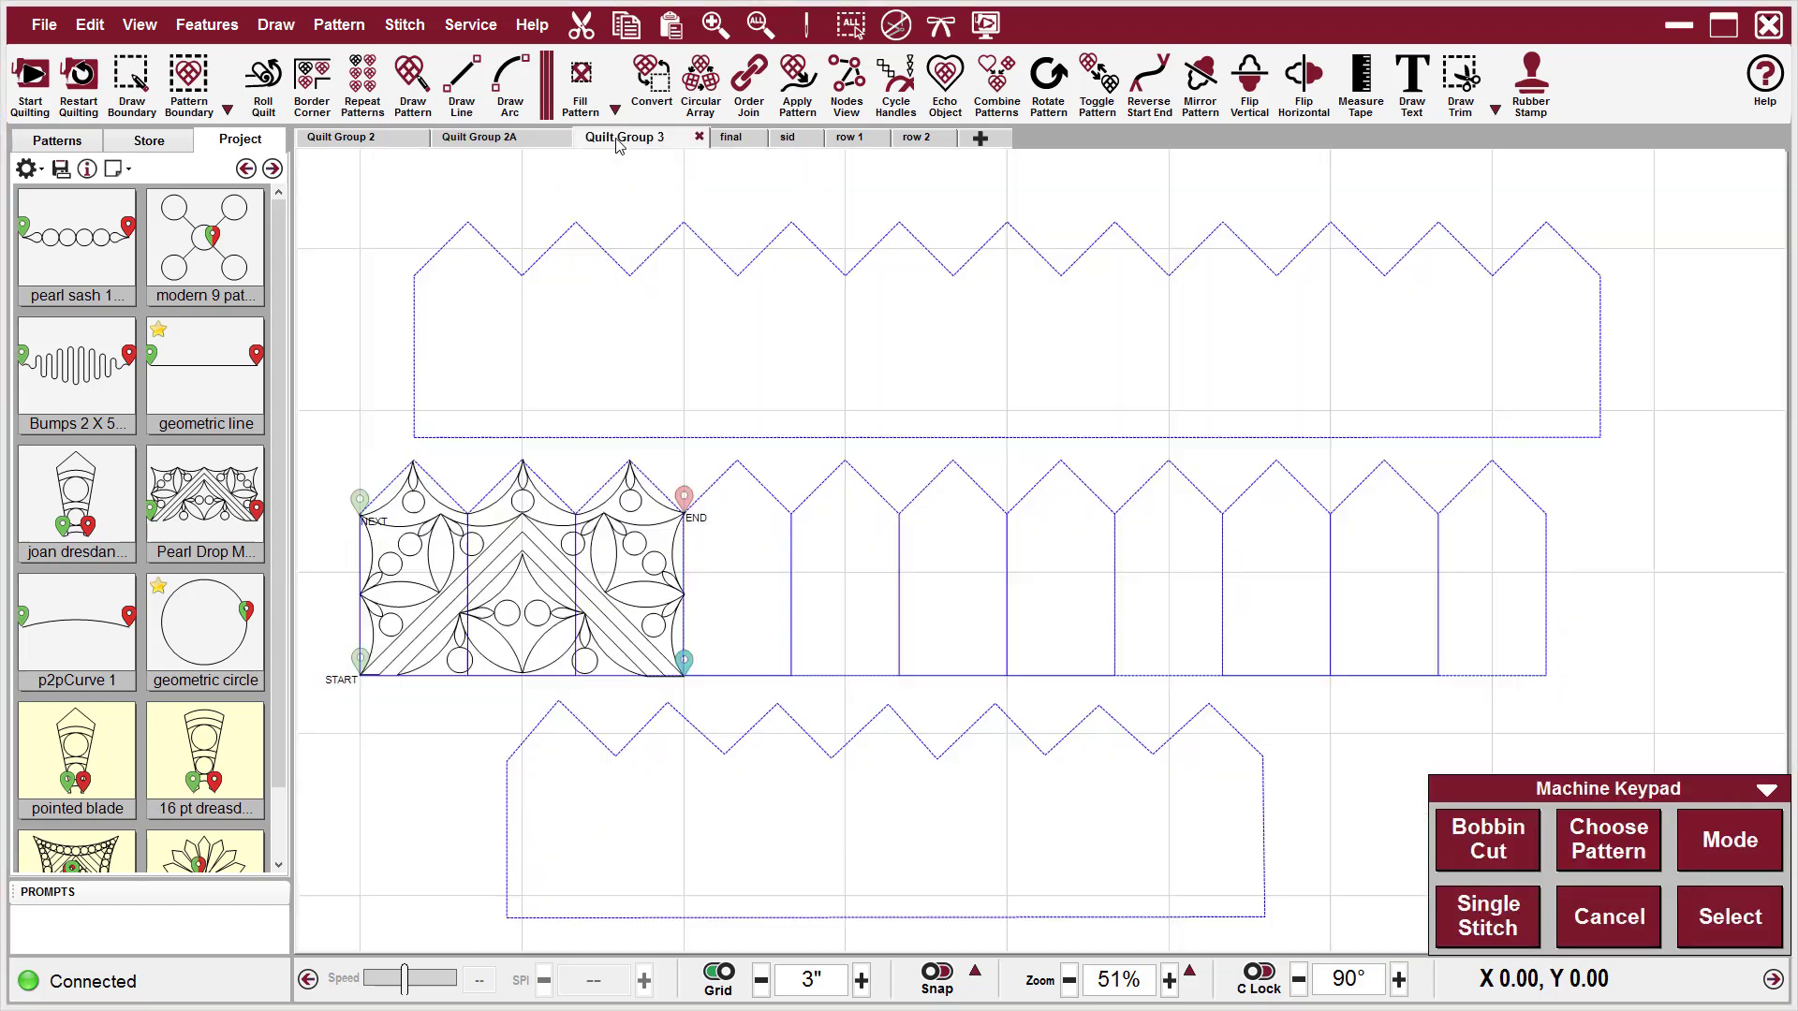
click(731, 139)
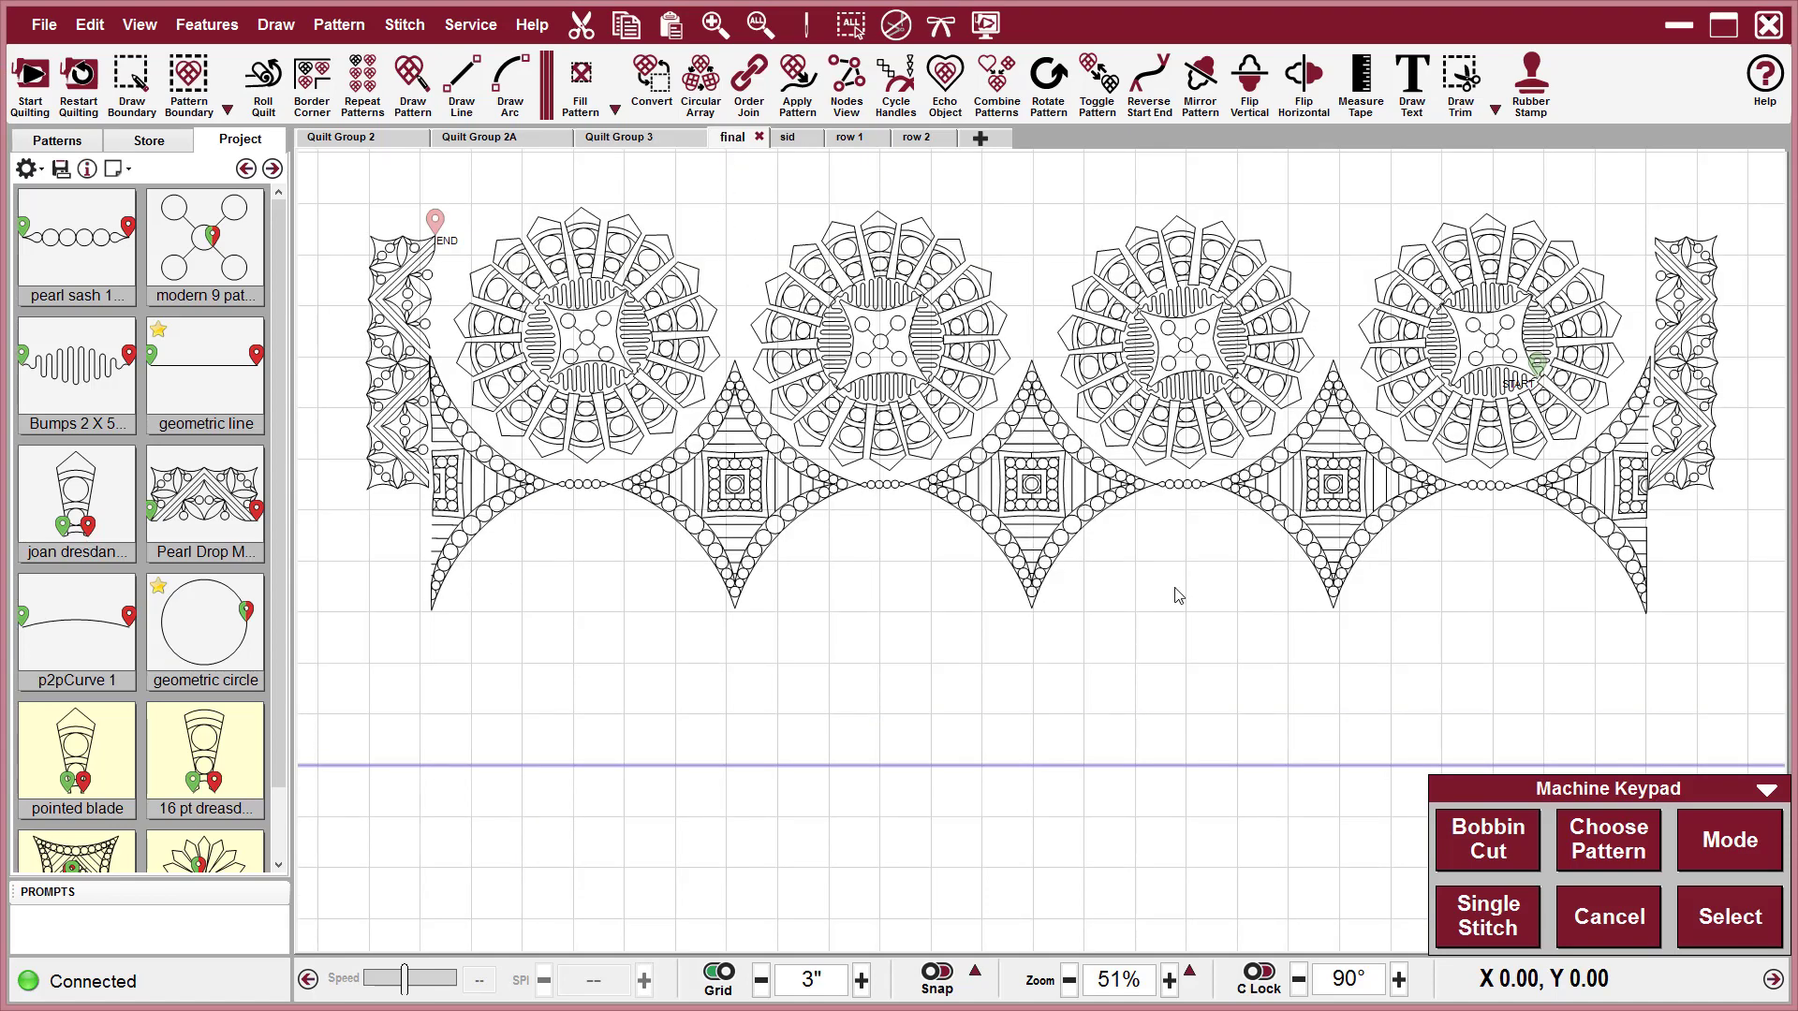
click(328, 141)
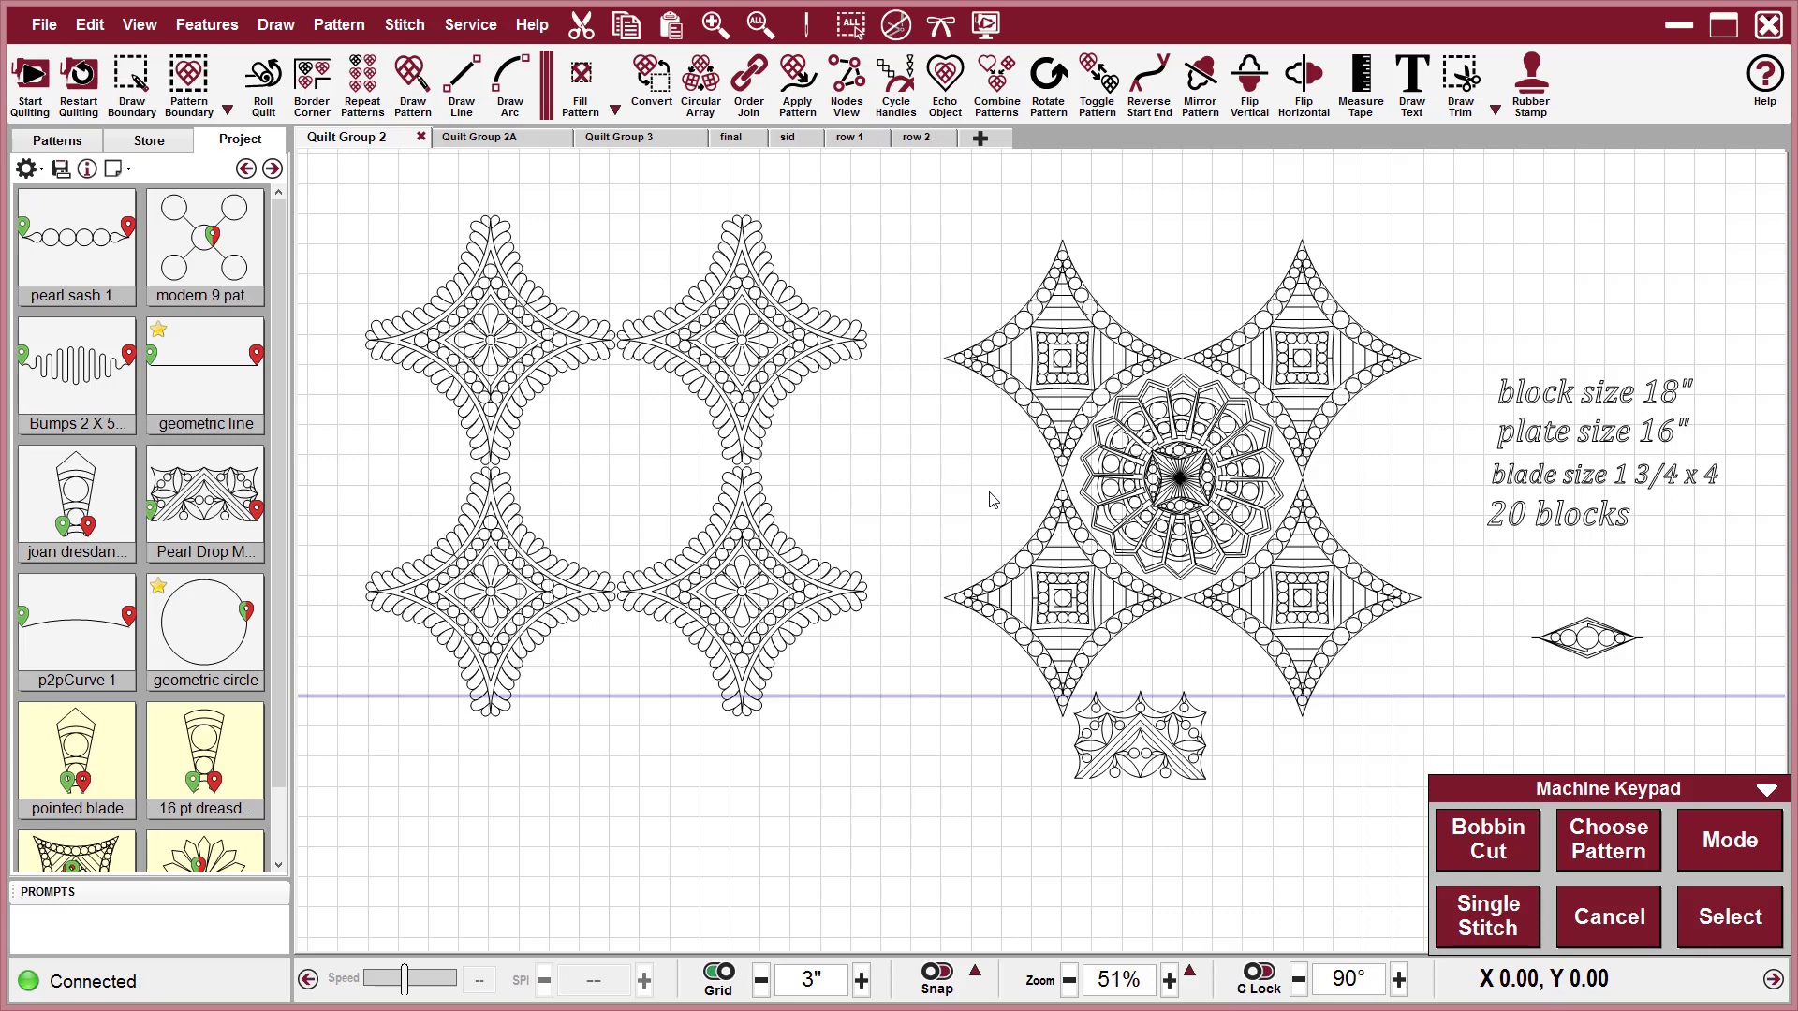
Open the row 1 layout and place the 16 pt dreasdan blade pattern in the empty area below the quilted row.
click(848, 138)
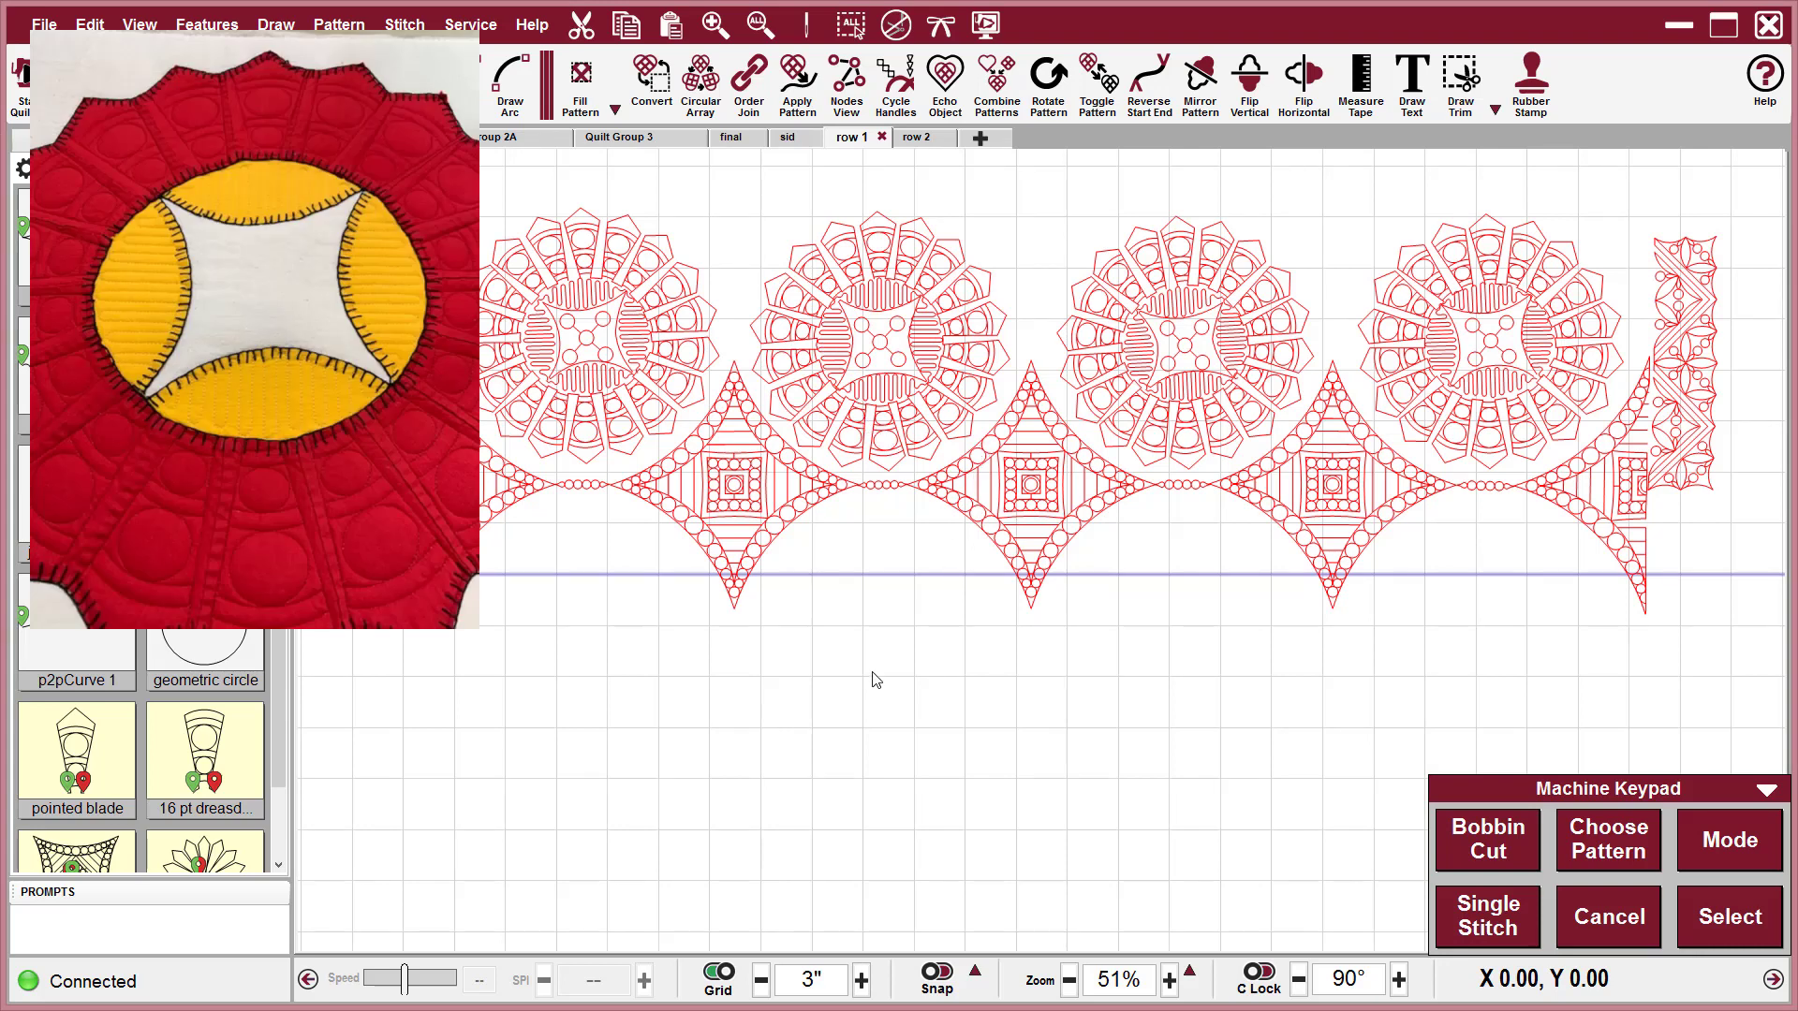
scroll(206, 712, down, 1)
click(215, 637)
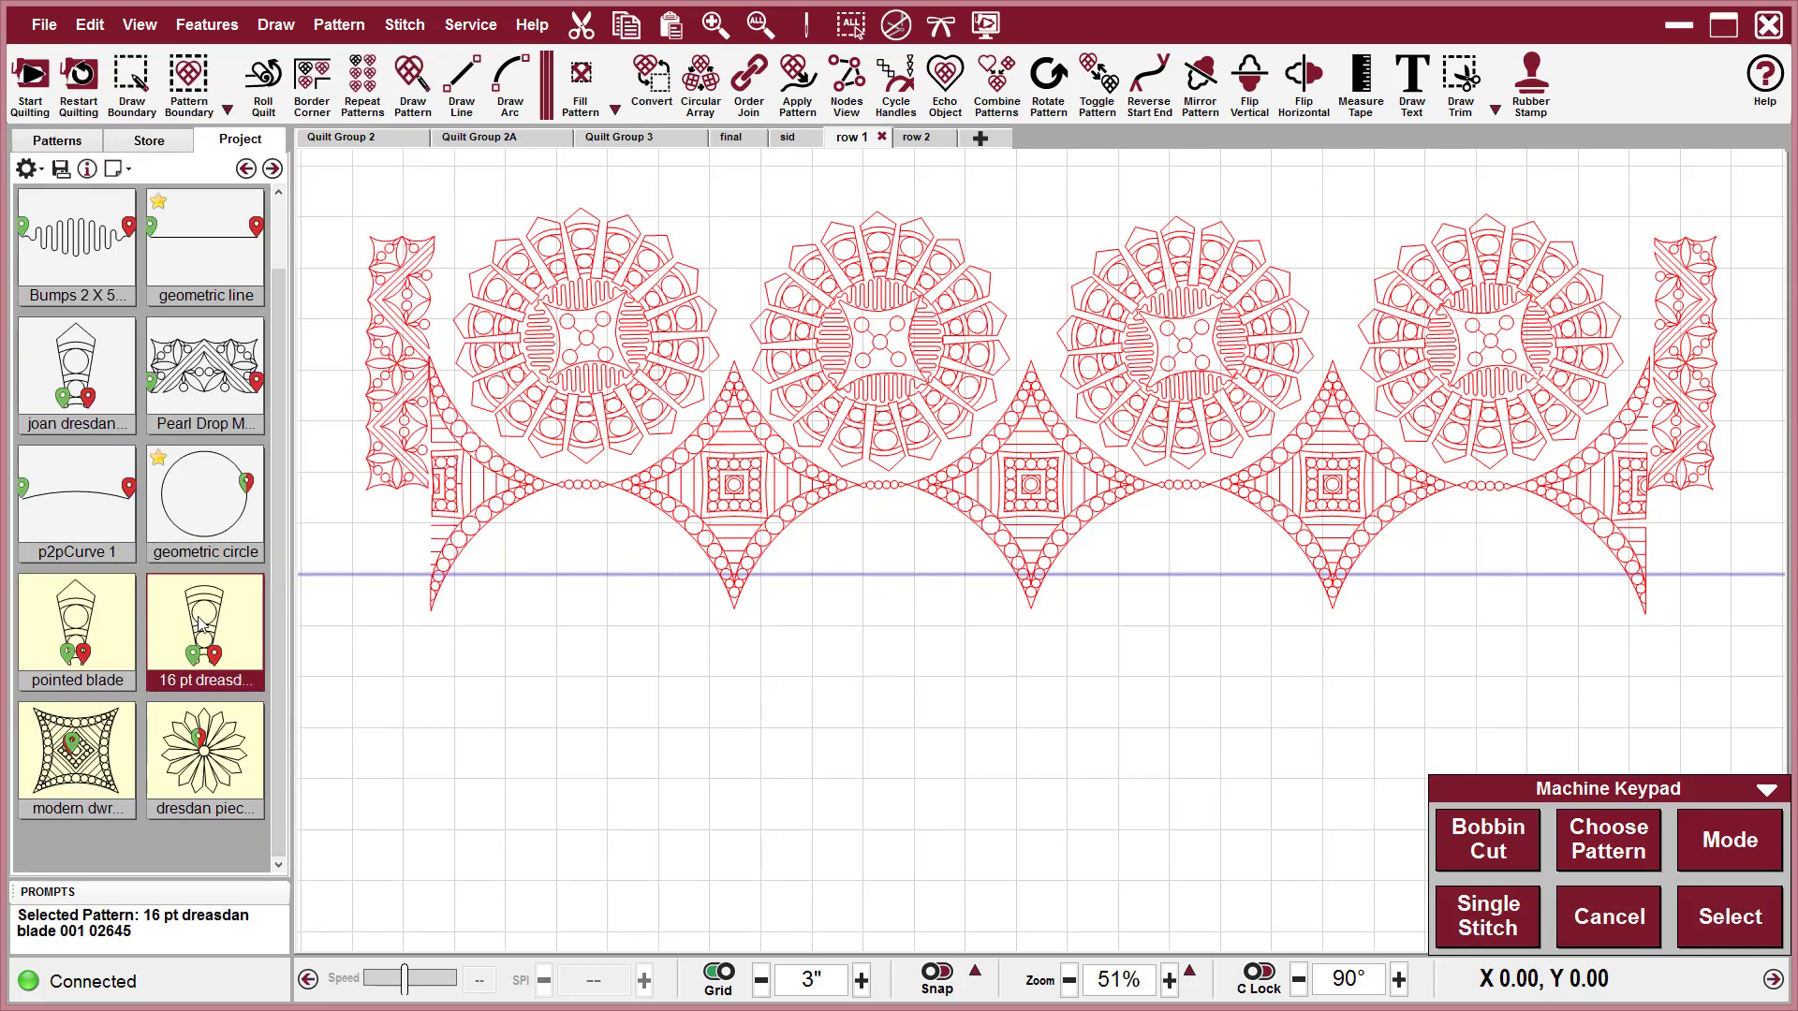
drag(199, 625, 577, 679)
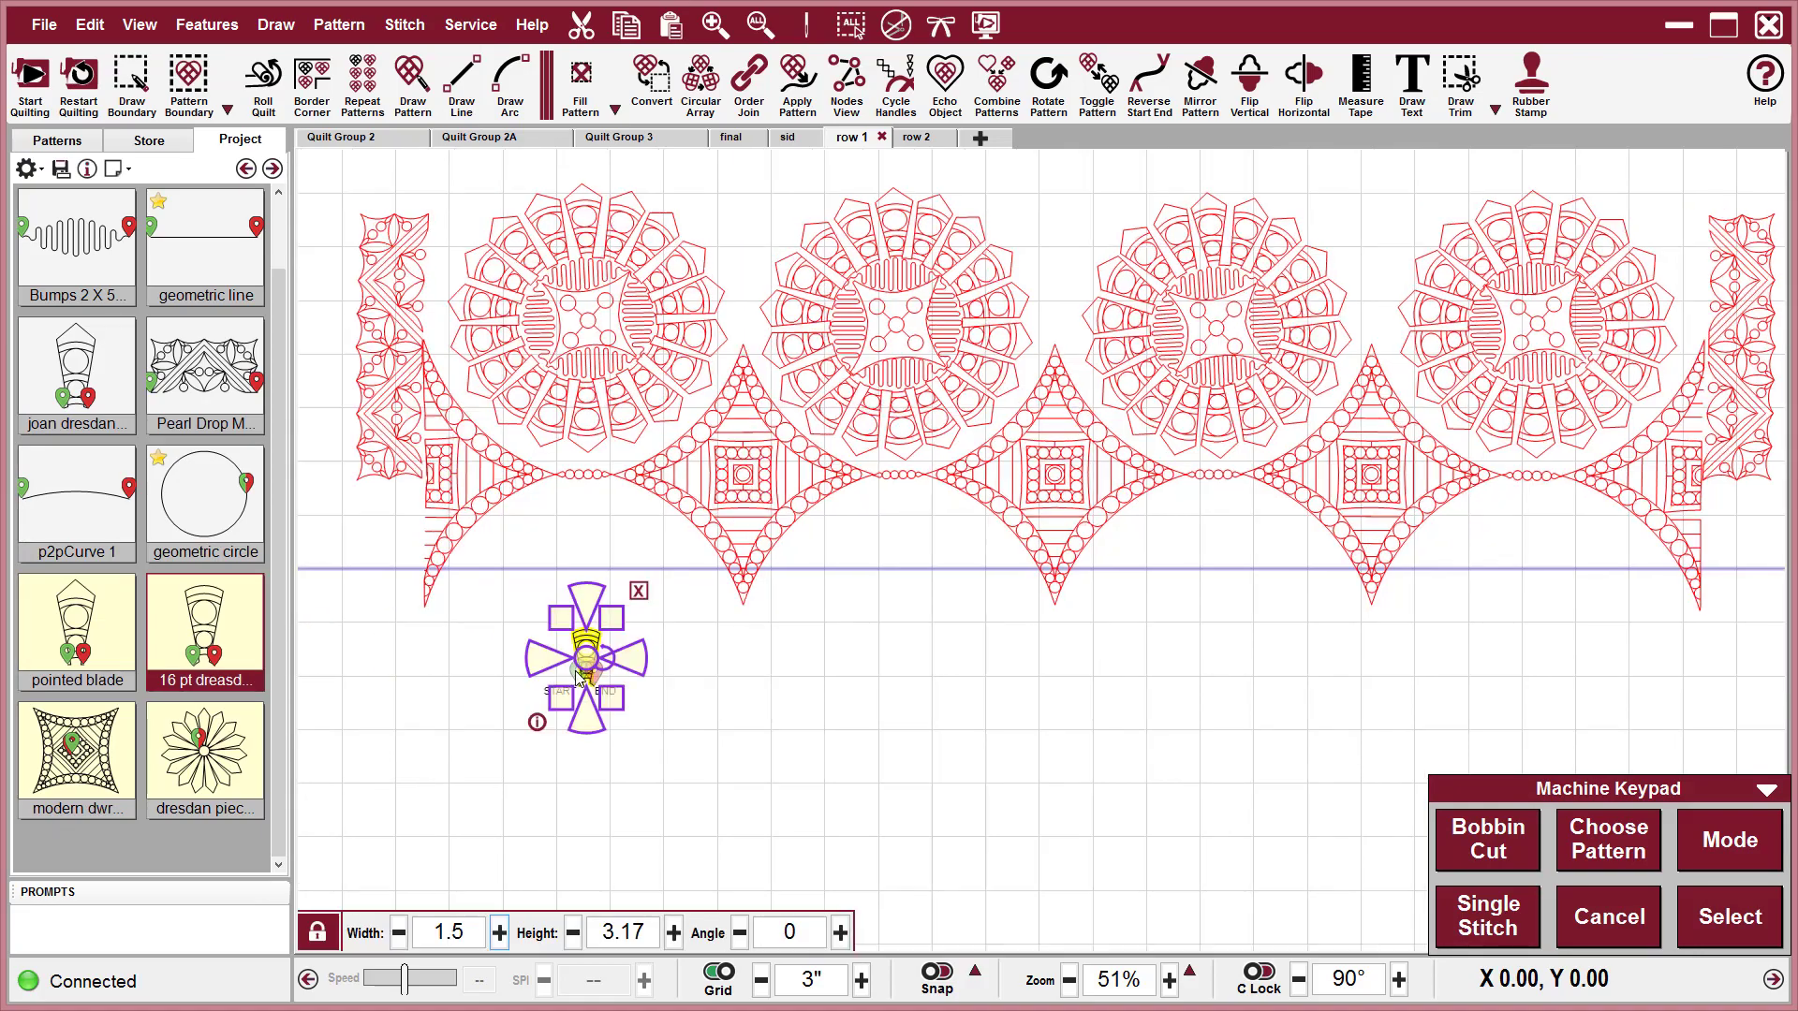
scroll(579, 676, up, 4)
click(710, 638)
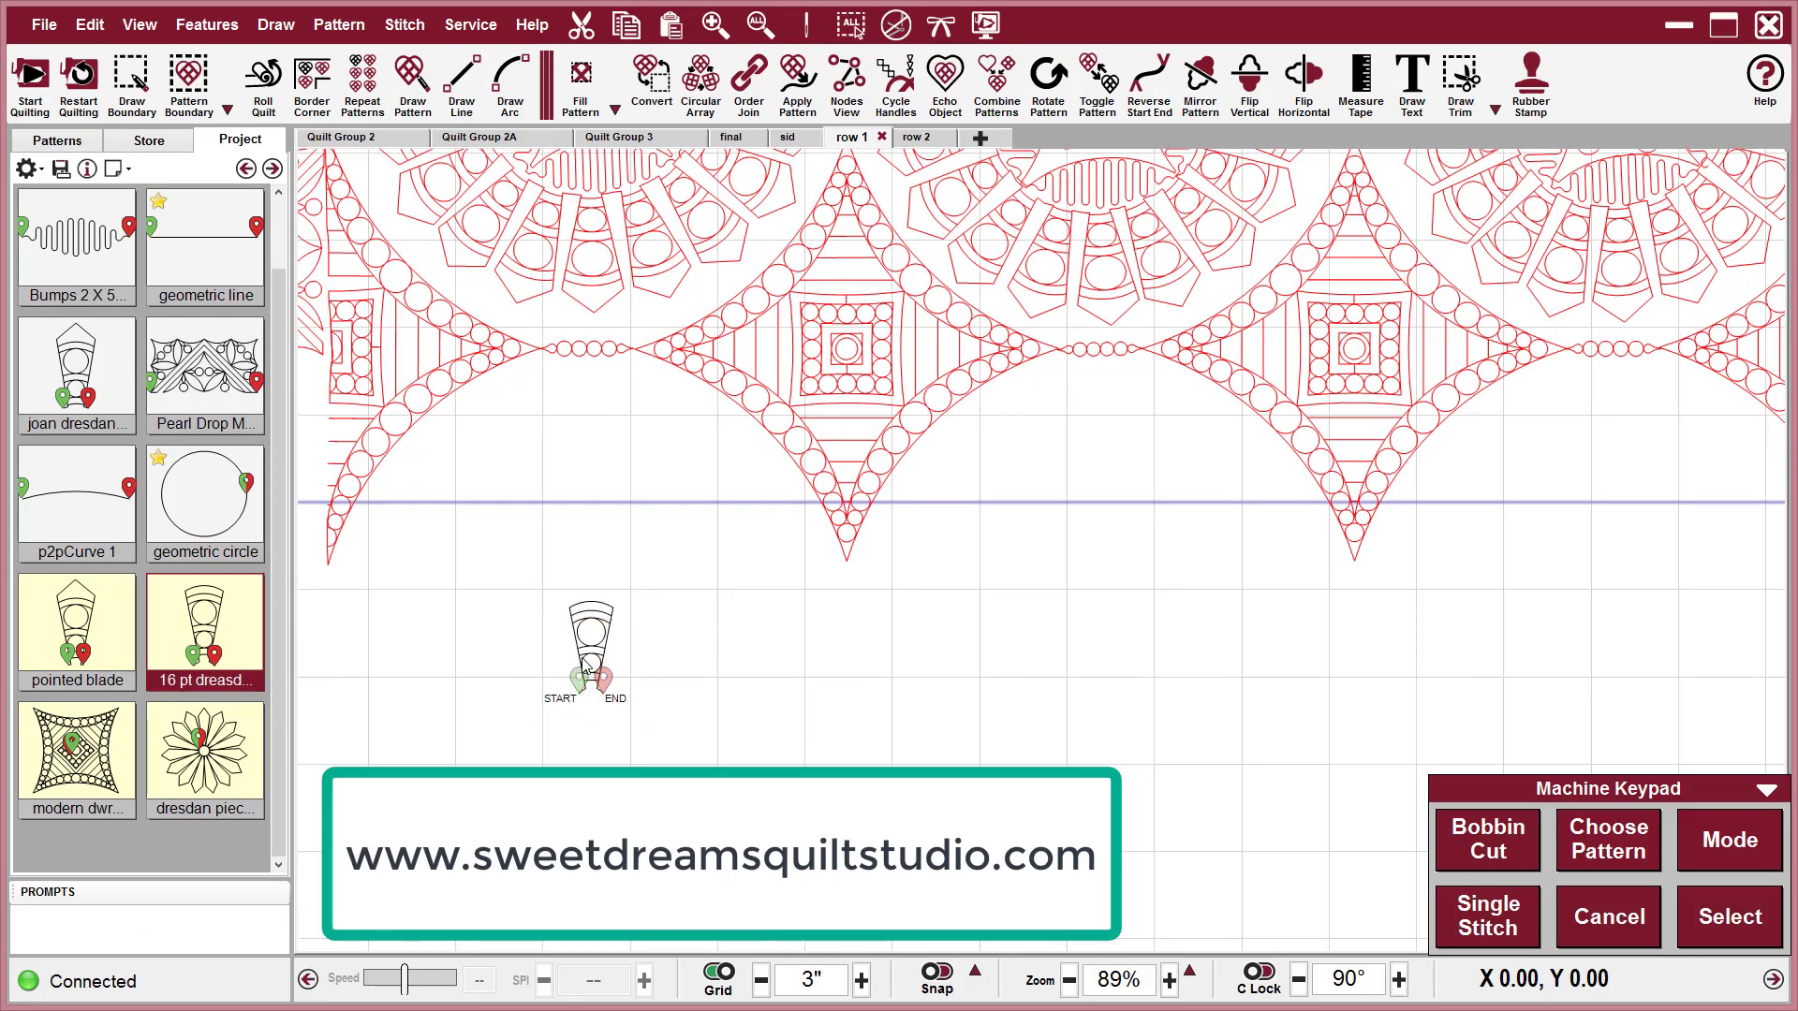
Move the placed blade slightly right and up within the empty space below the row.
scroll(585, 665, up, 2)
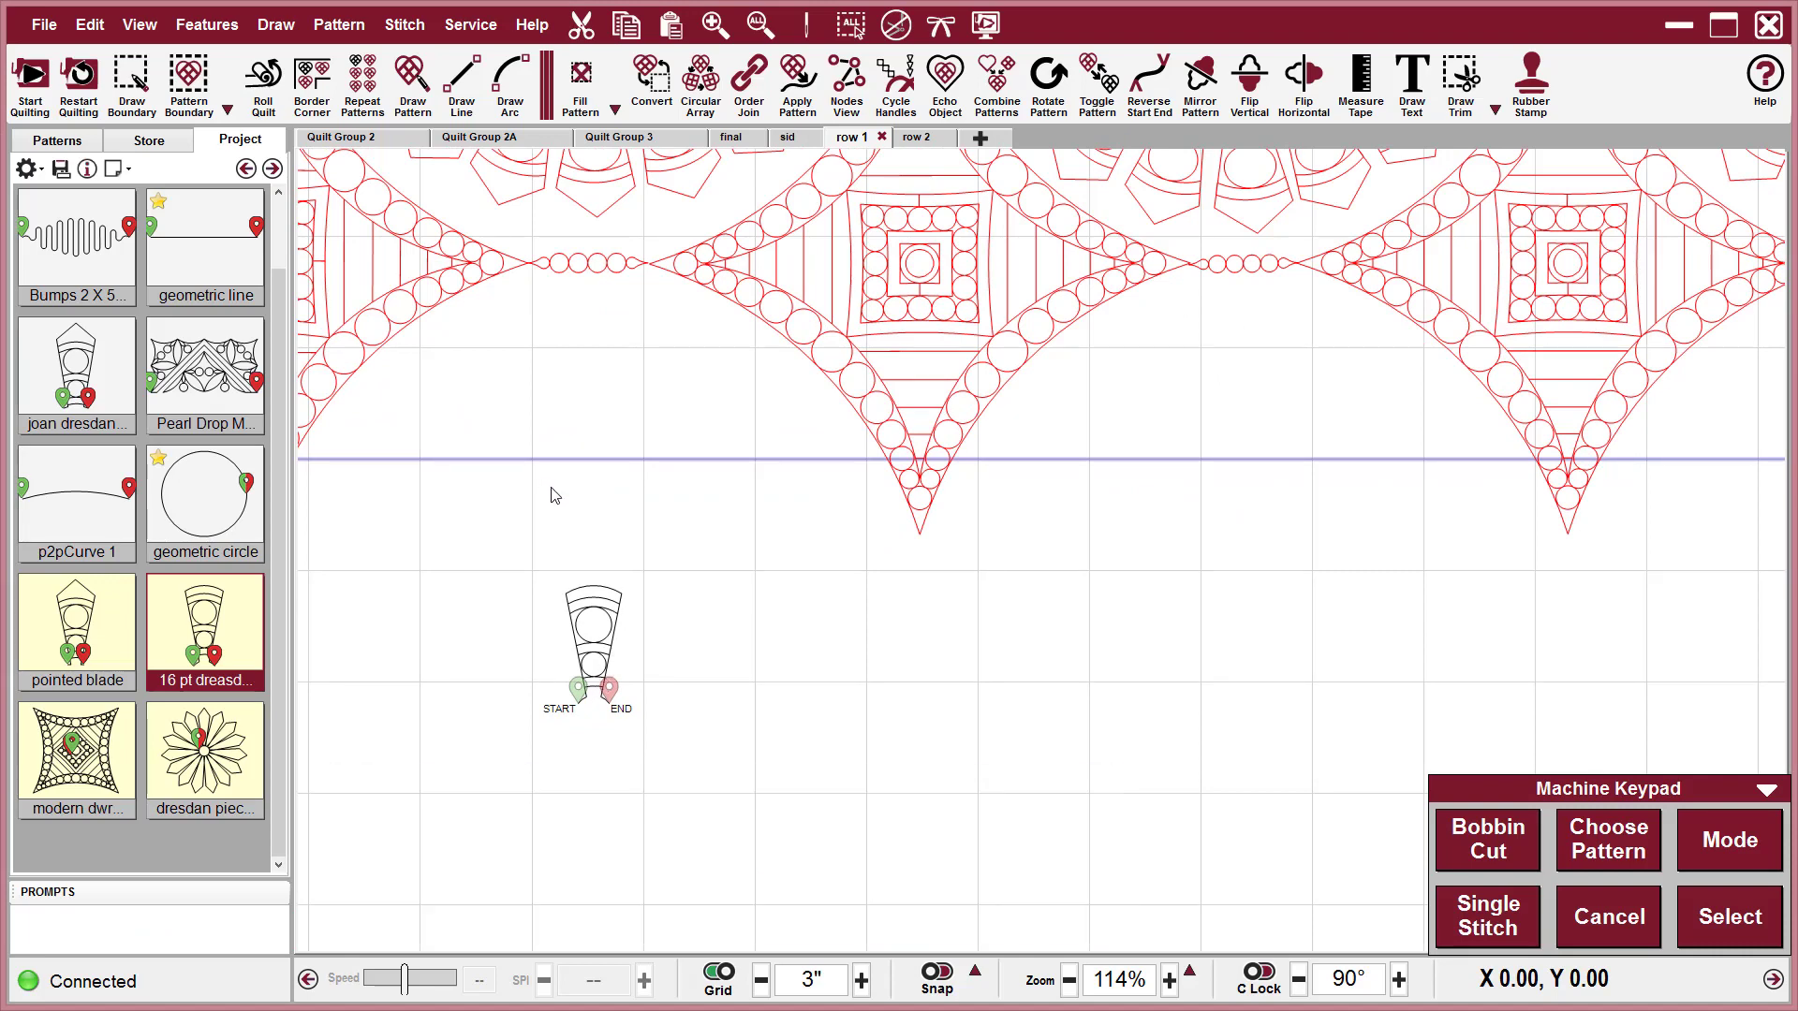
scroll(559, 499, down, 3)
drag(665, 486, 714, 607)
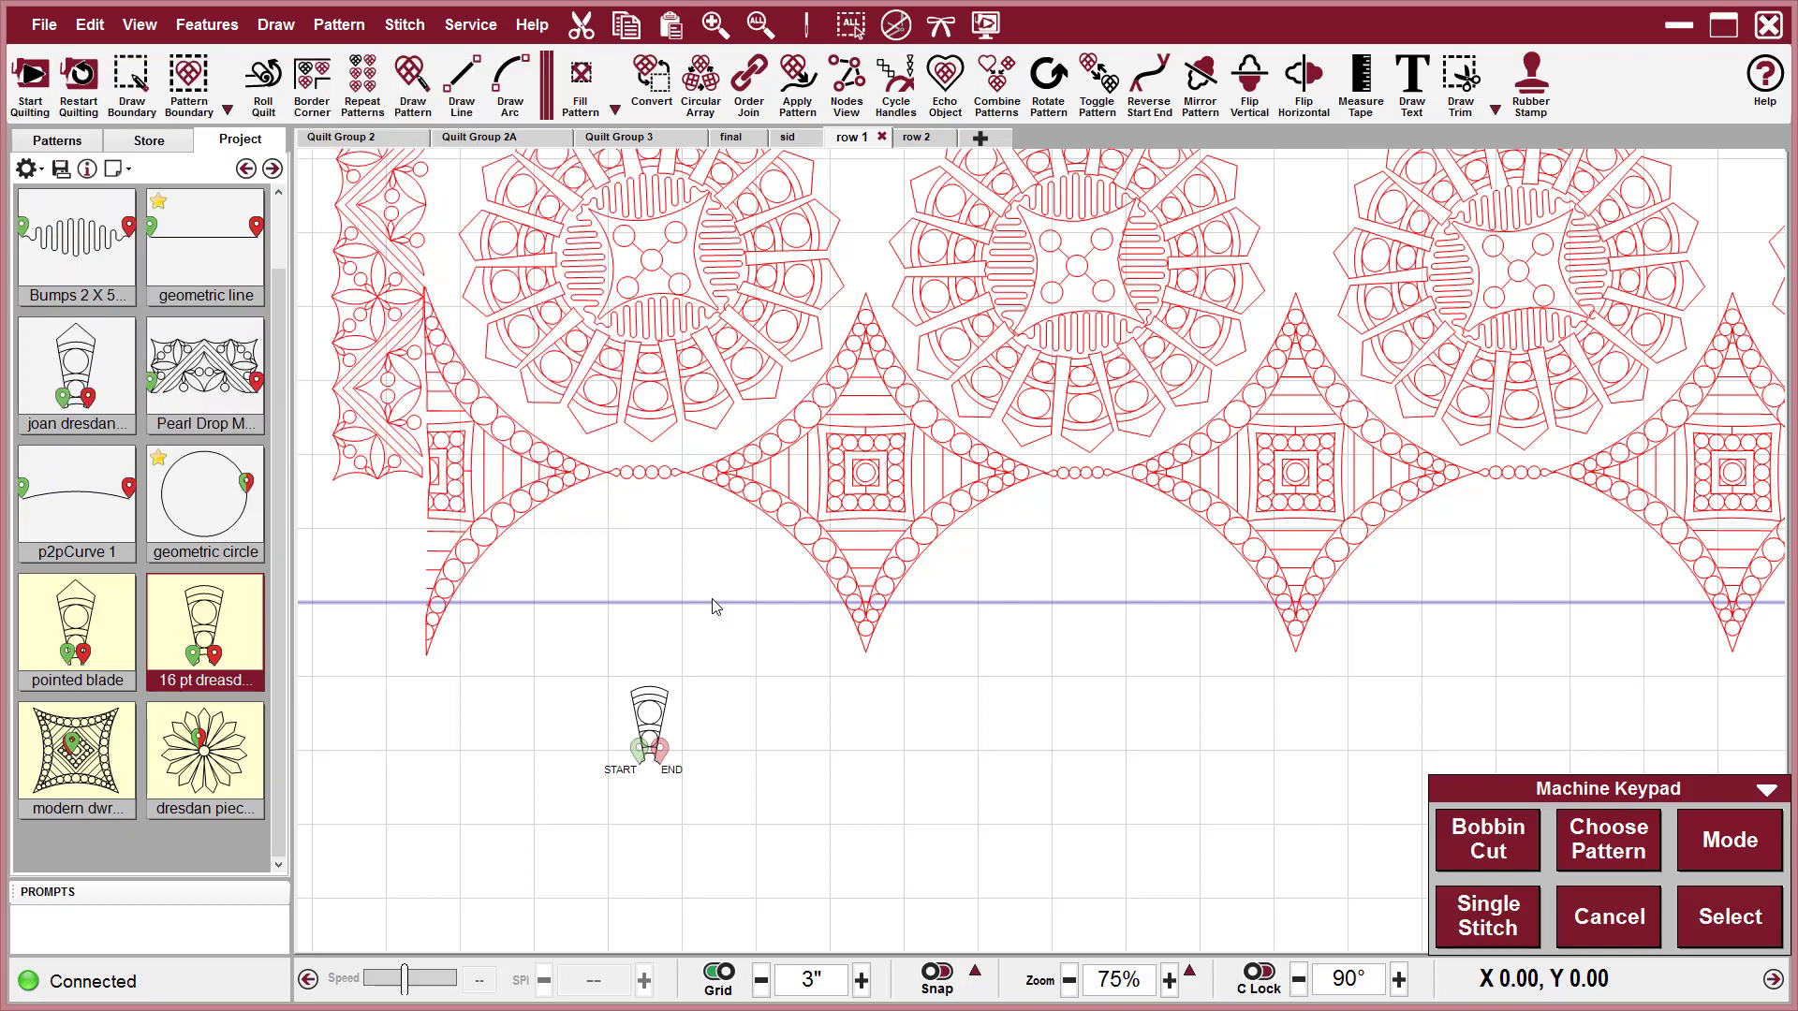
scroll(626, 433, up, 2)
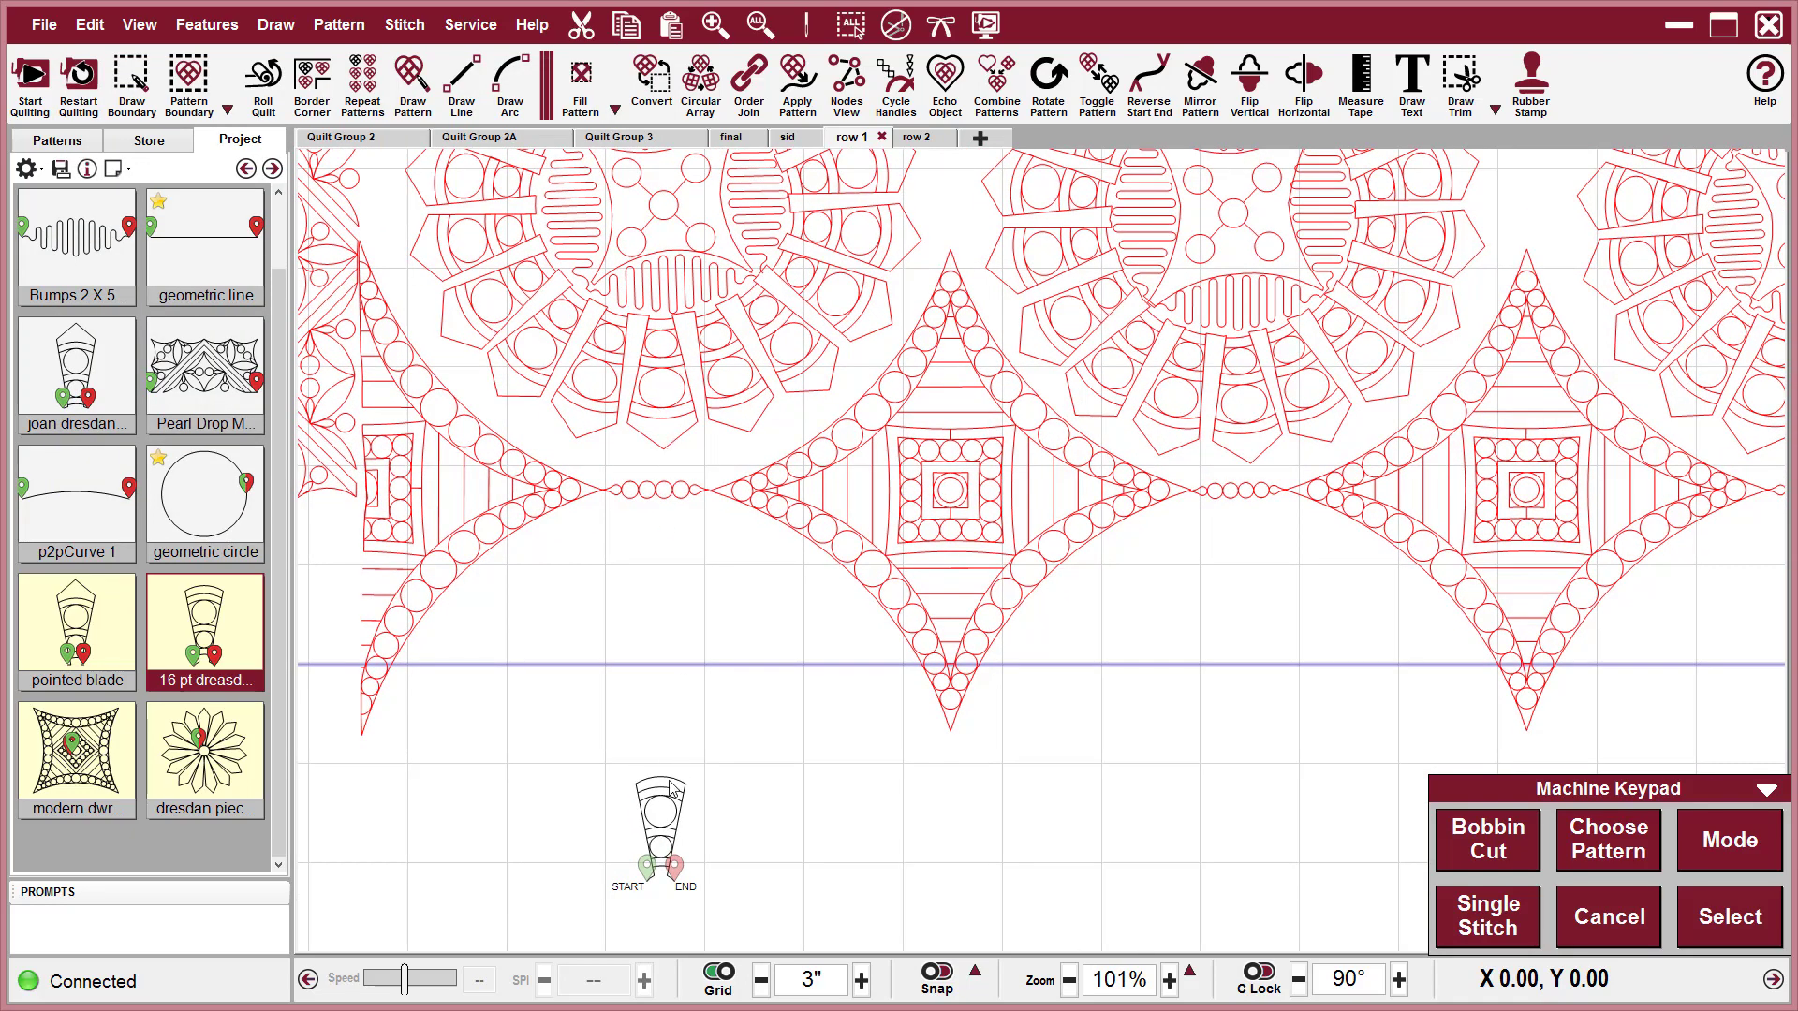
scroll(670, 786, up, 2)
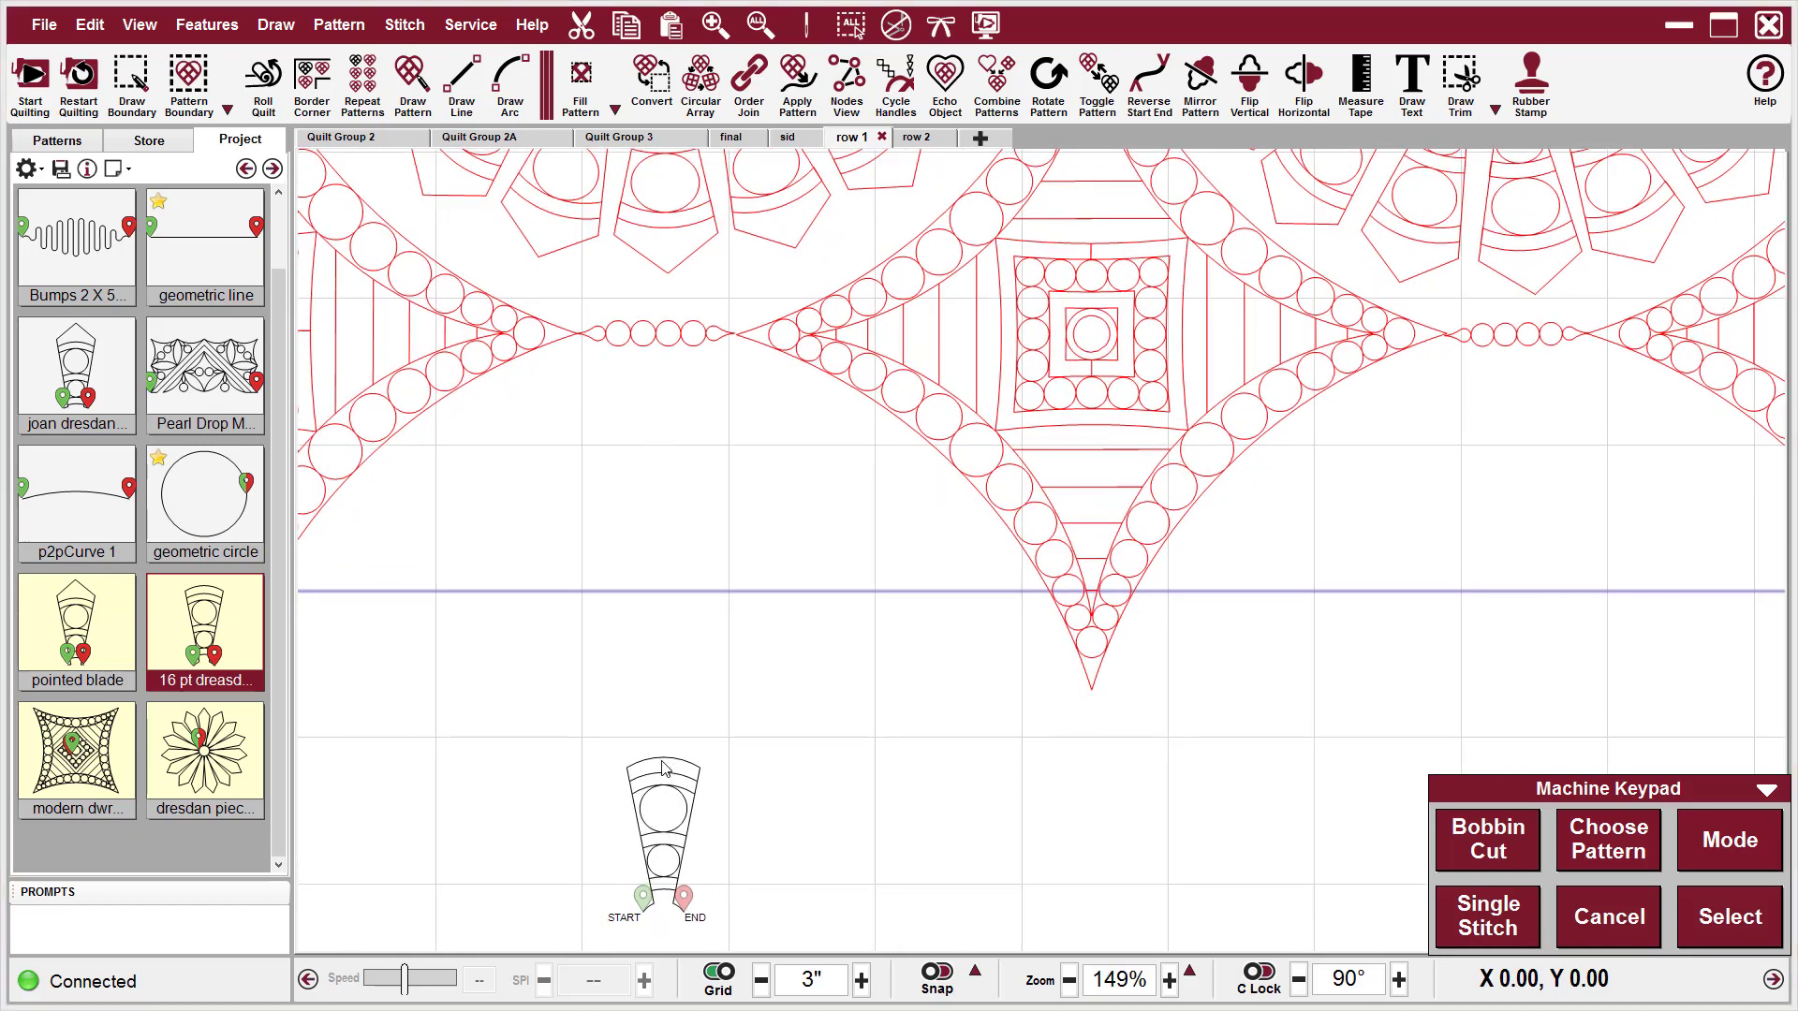
click(663, 768)
drag(748, 794, 954, 556)
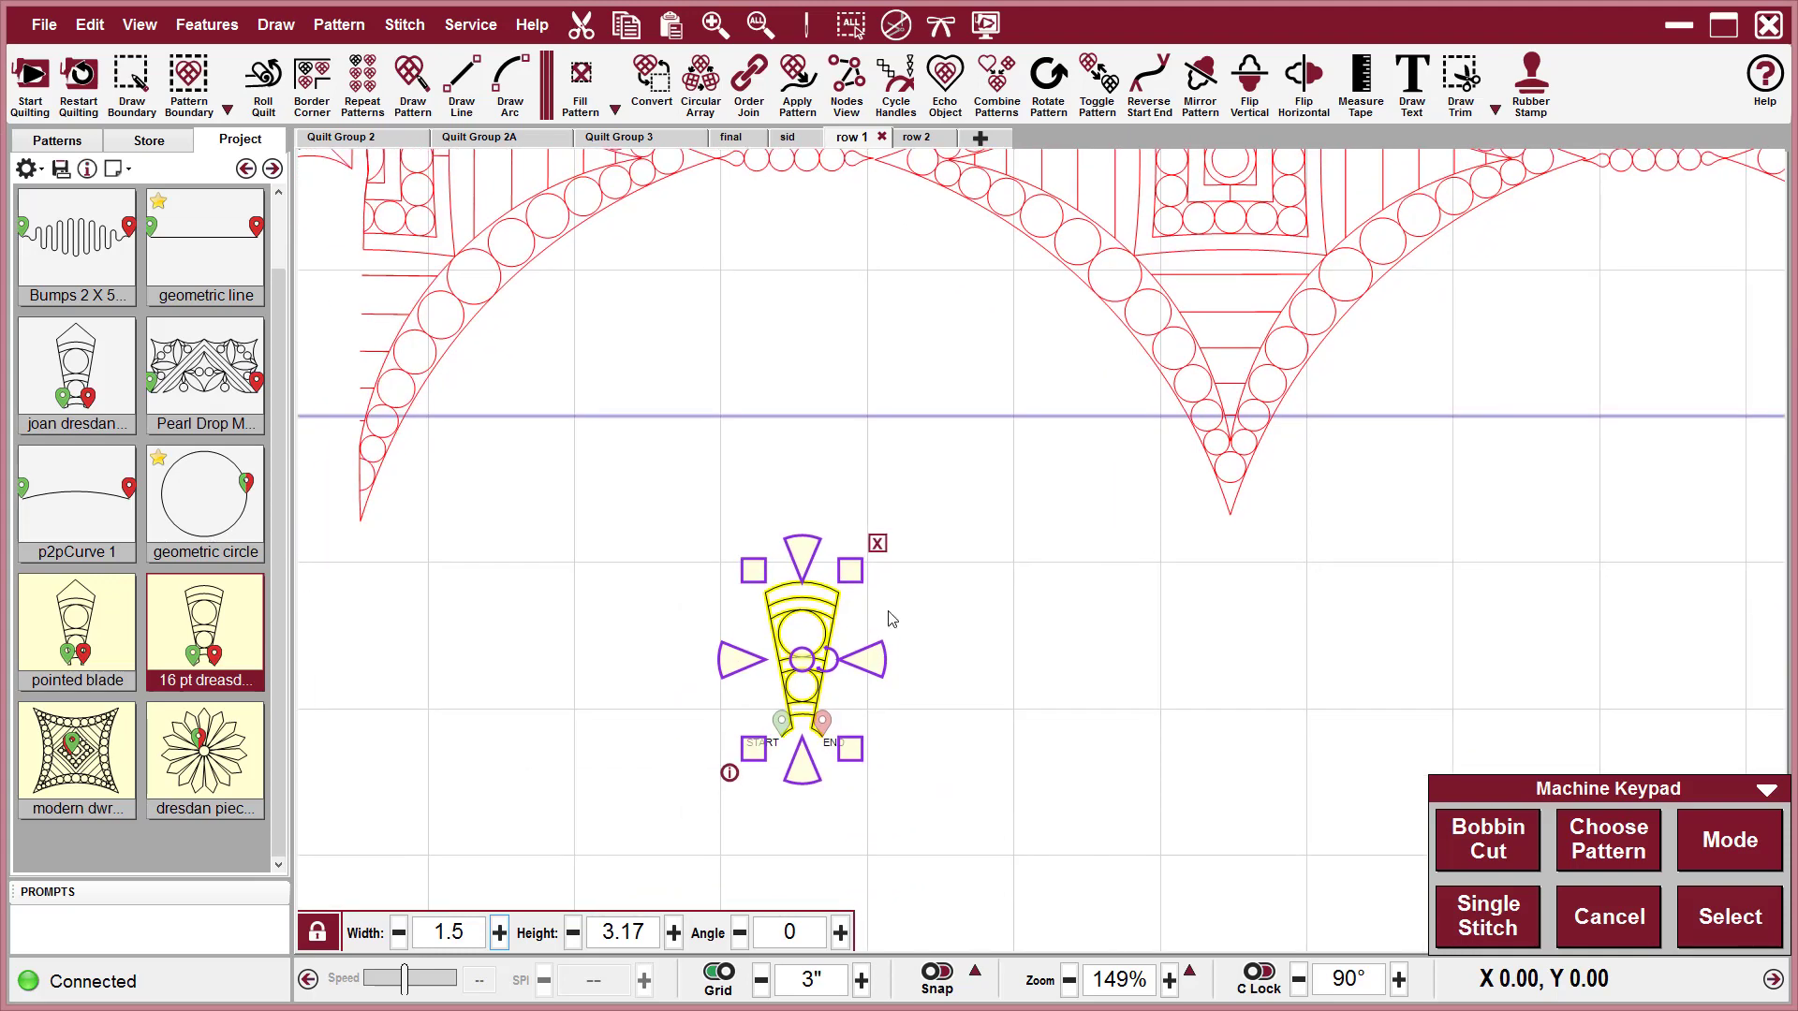
drag(800, 658, 866, 641)
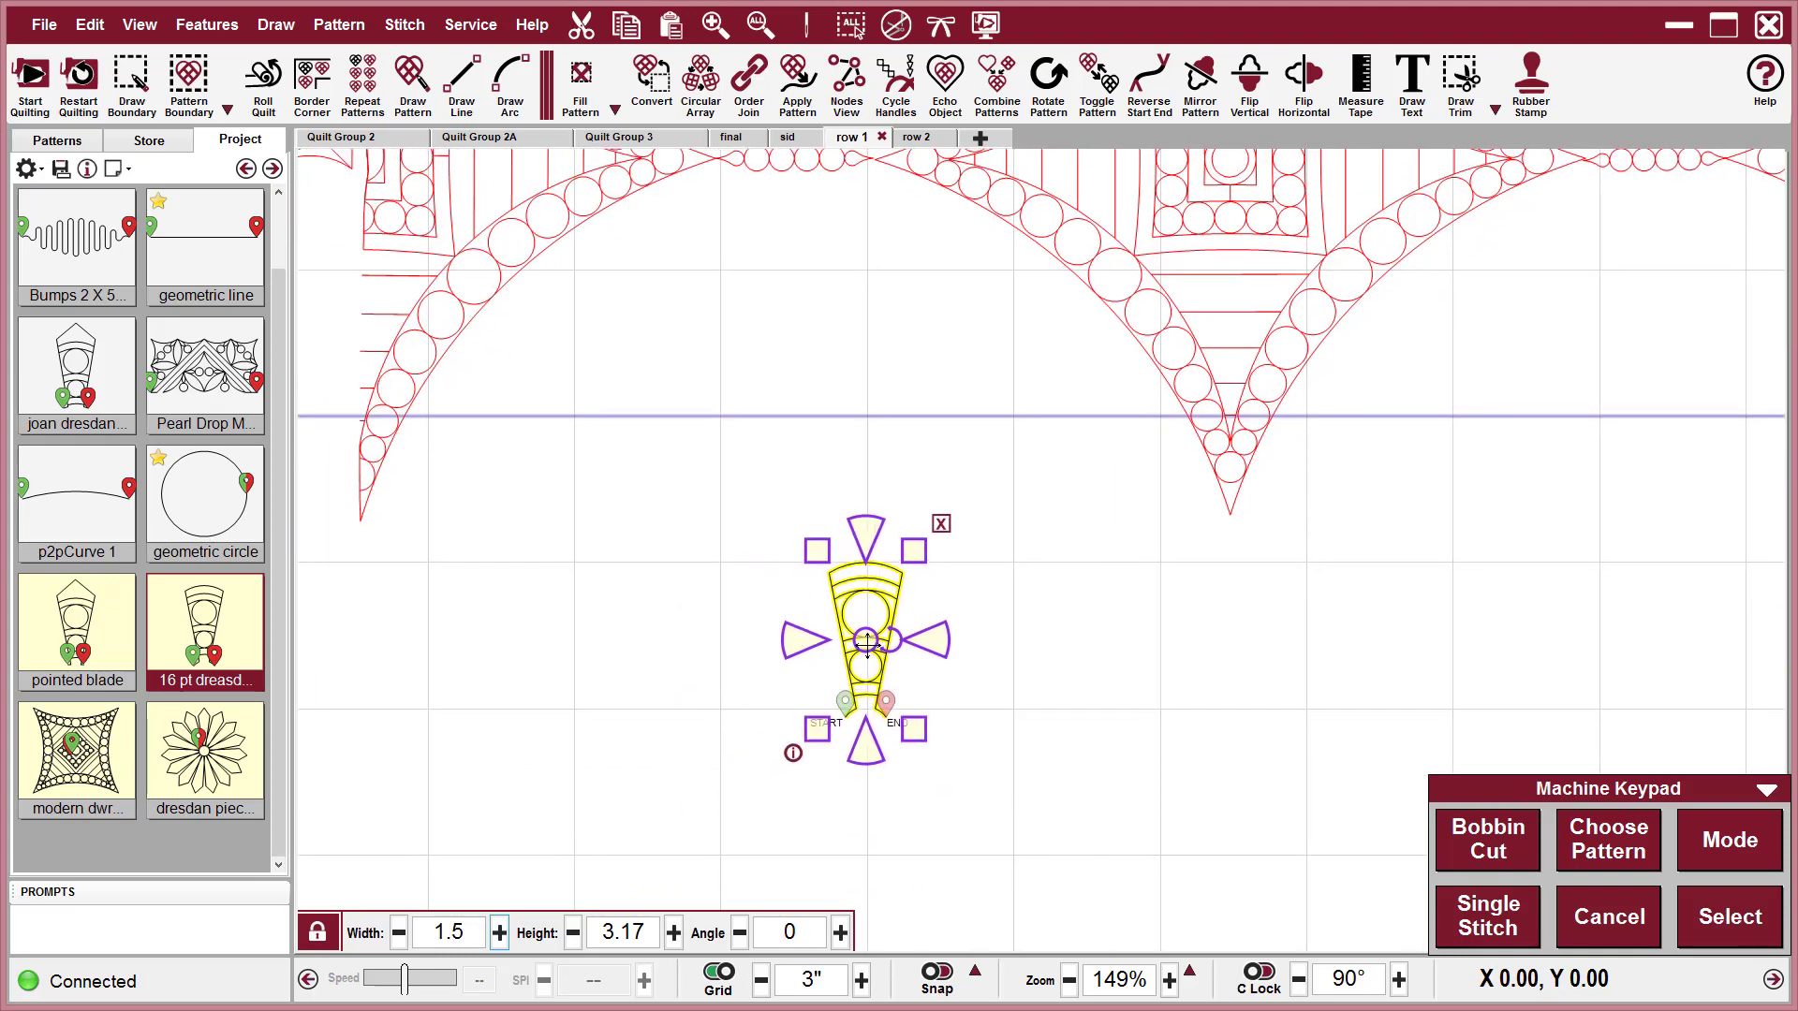
Show the blade's nodes and split the pattern at both ends of its top arc.
double_click(866, 642)
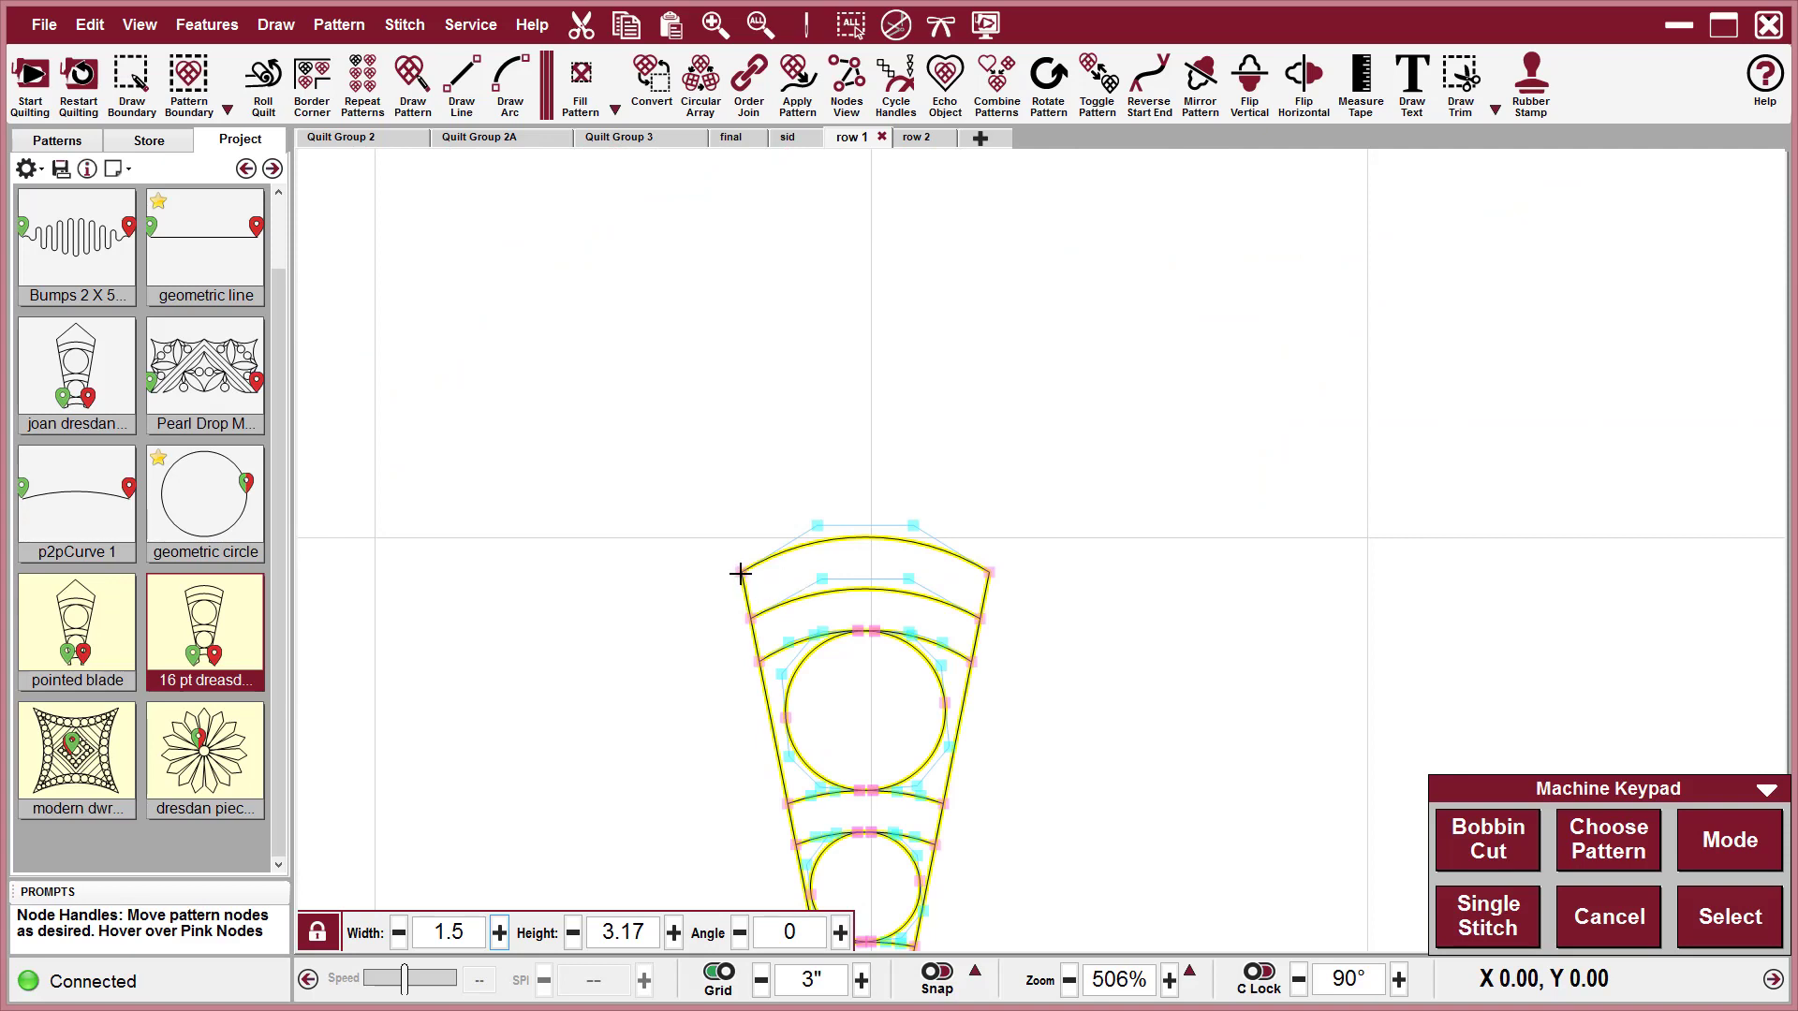
key(s)
click(983, 575)
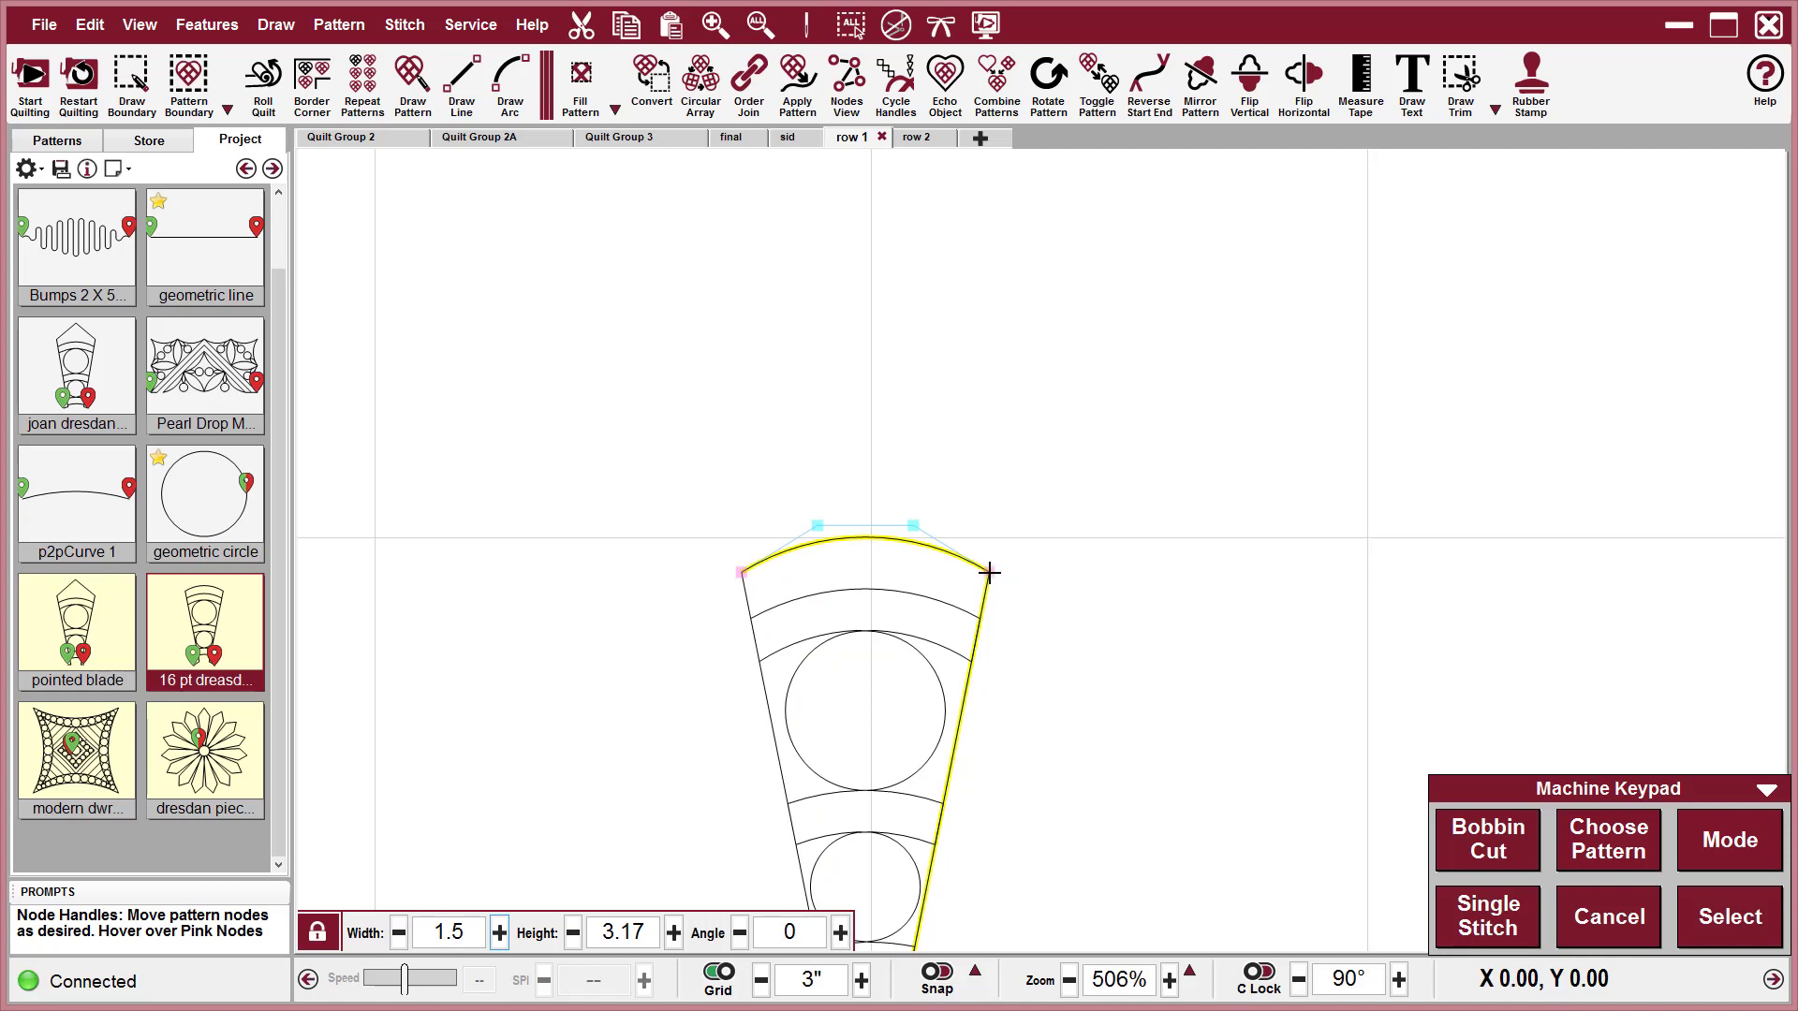
click(989, 572)
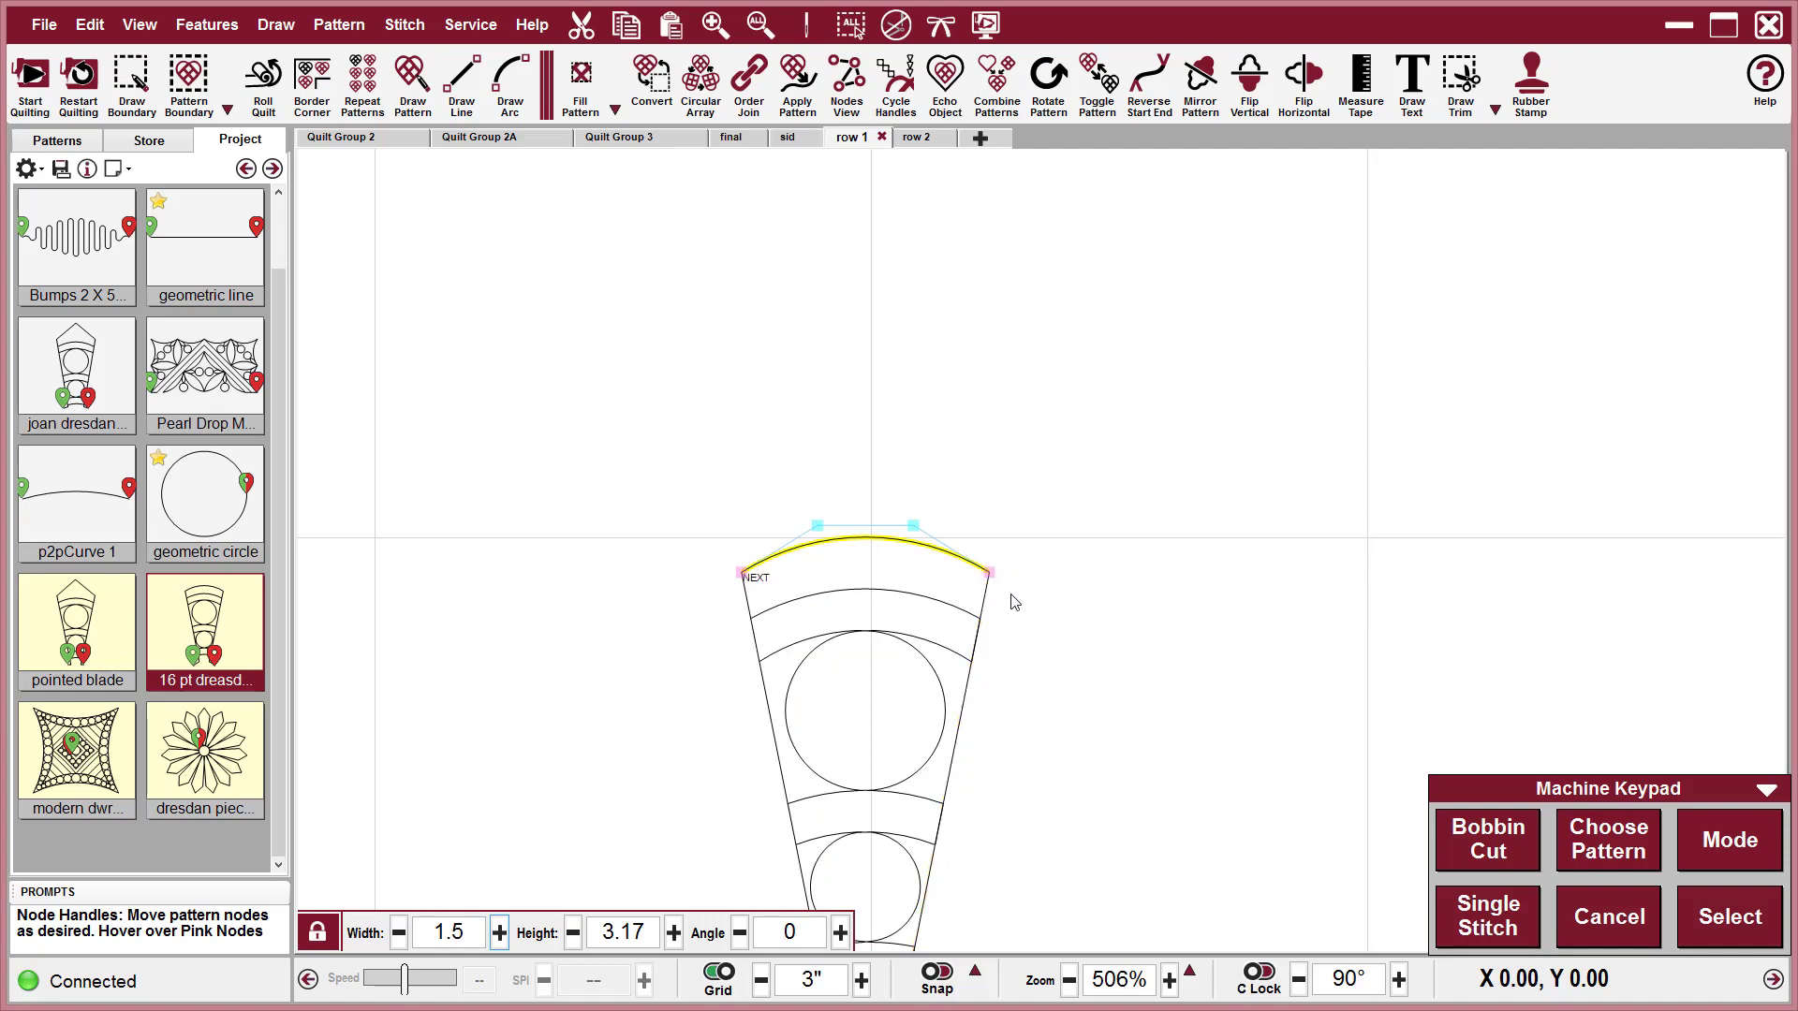
Convert the blade's separated top arc with Pattern to Curve.
right_click(887, 542)
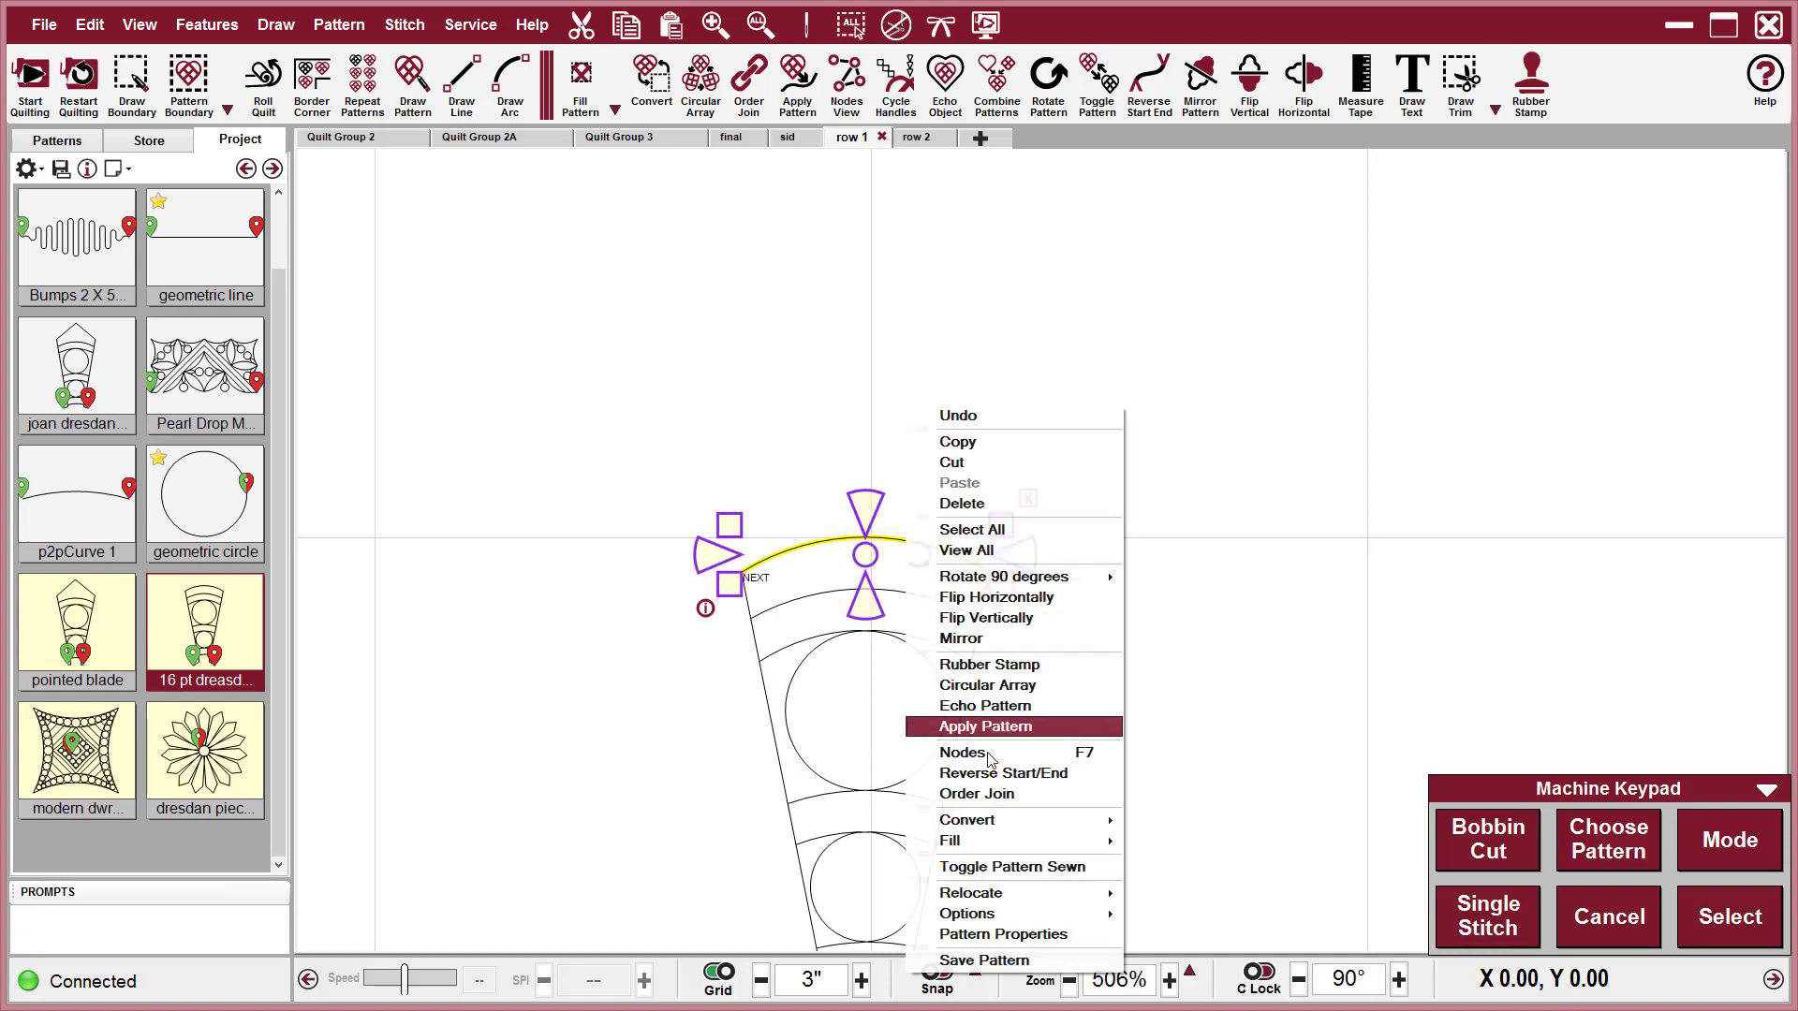
mouse_move(1022, 829)
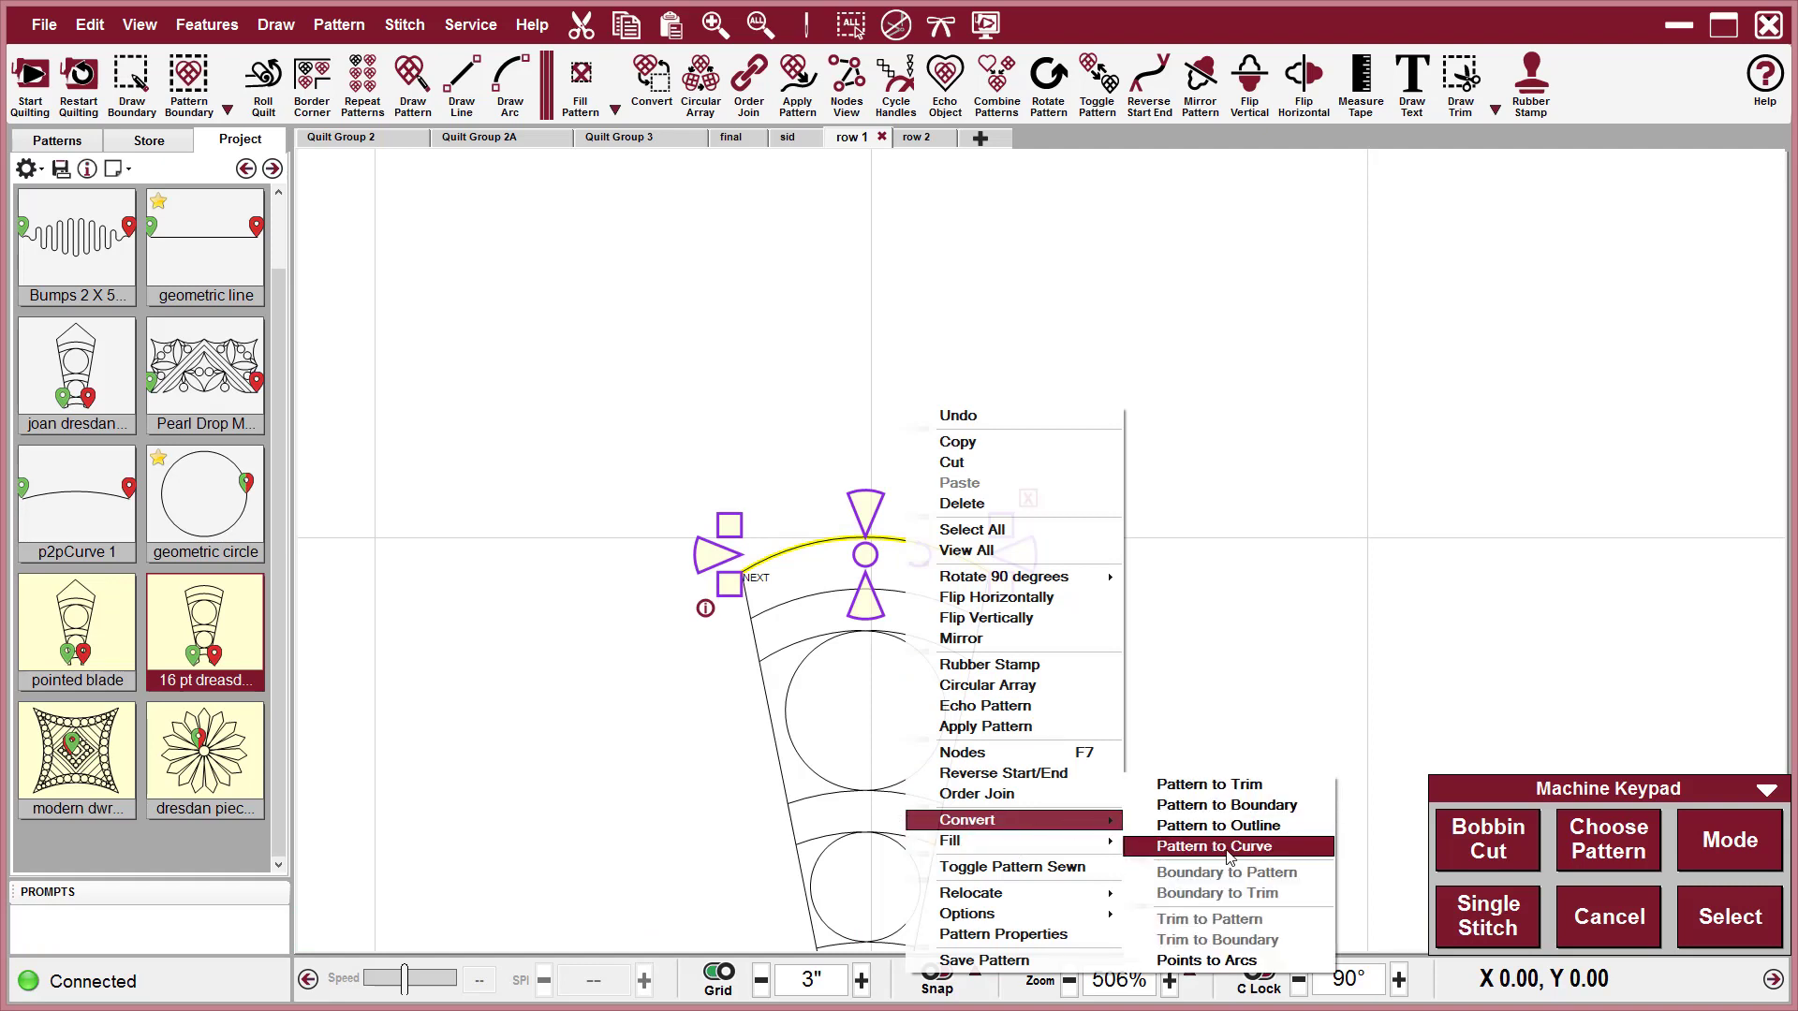
click(1215, 846)
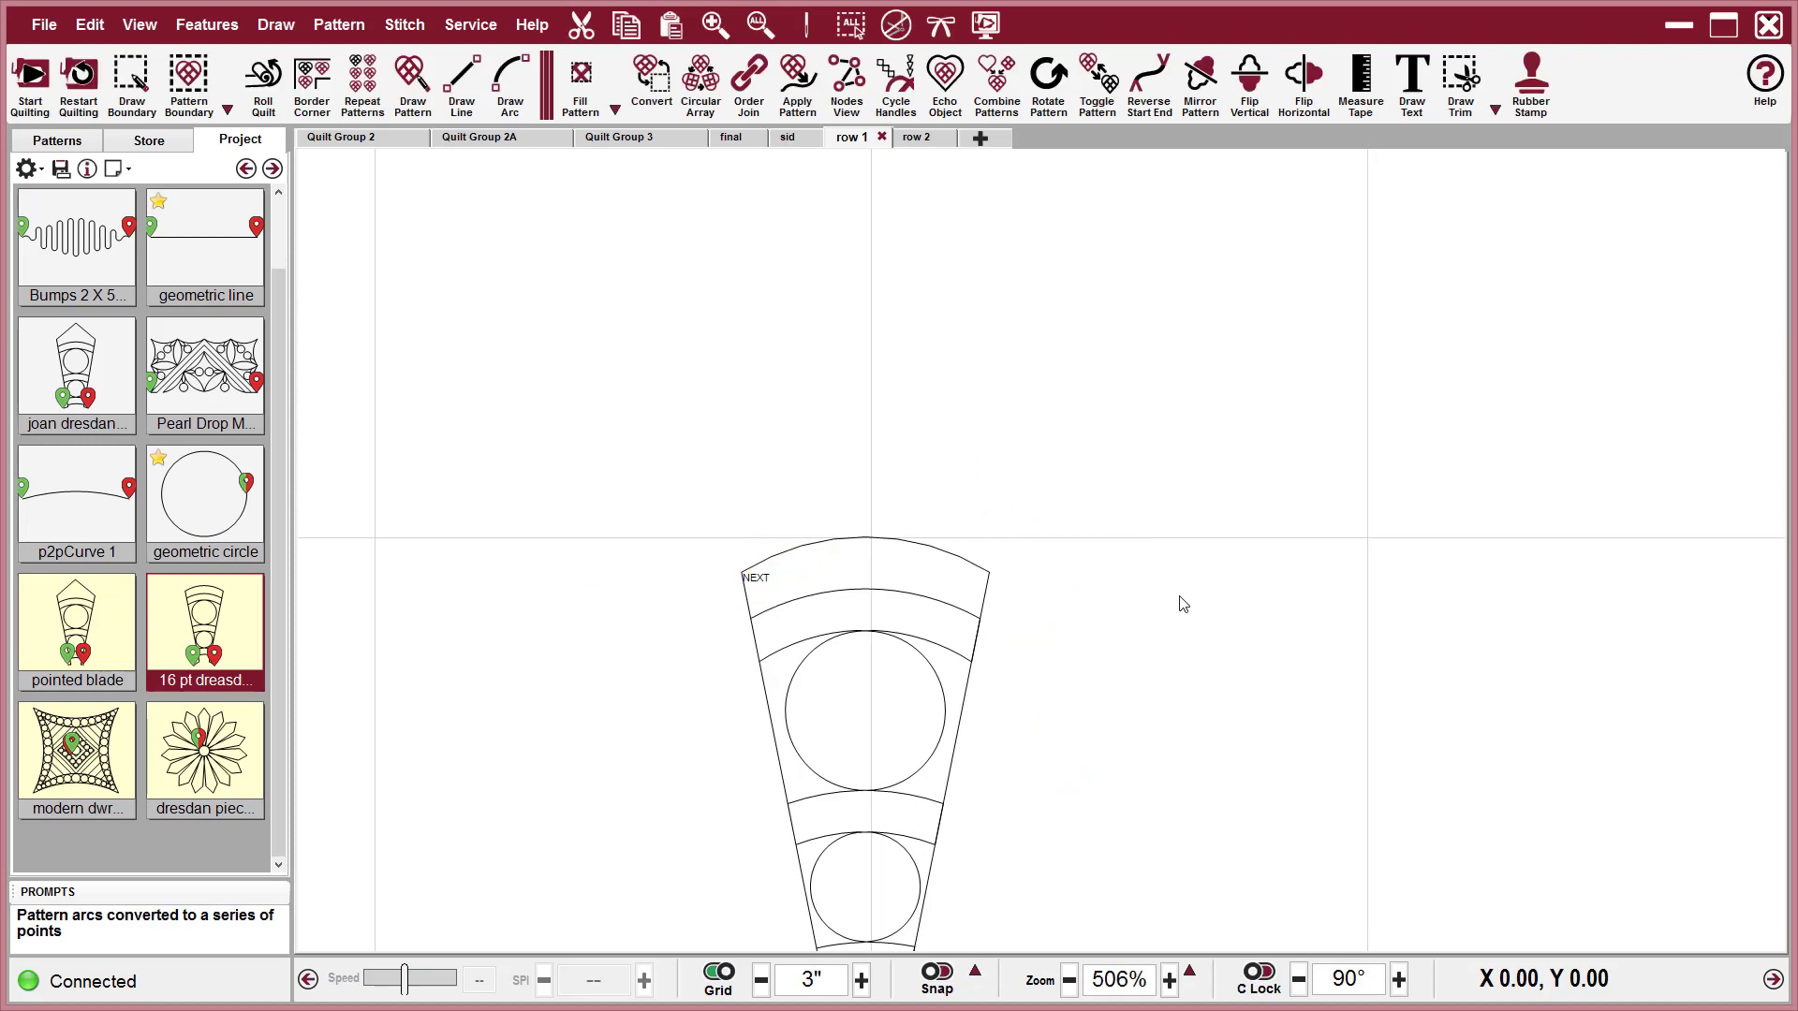
Try to pull the top arc's middle node up into a point, and undo the node change.
click(868, 545)
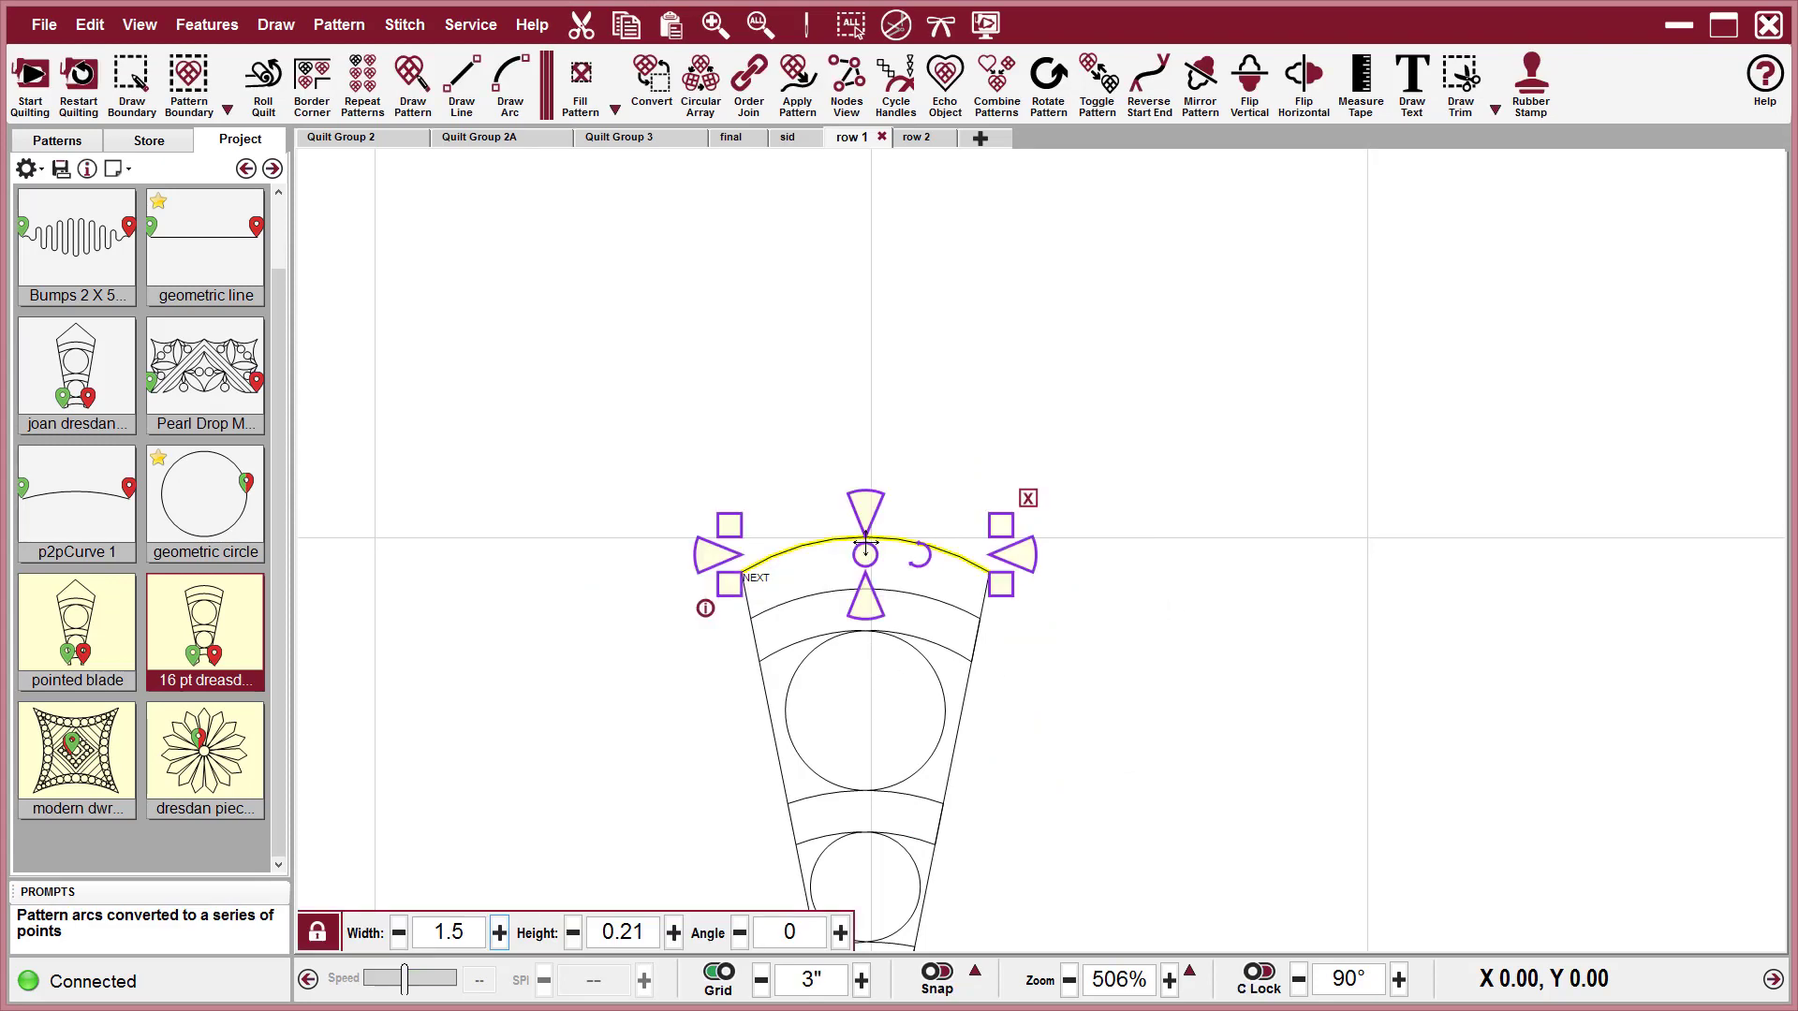
key(h)
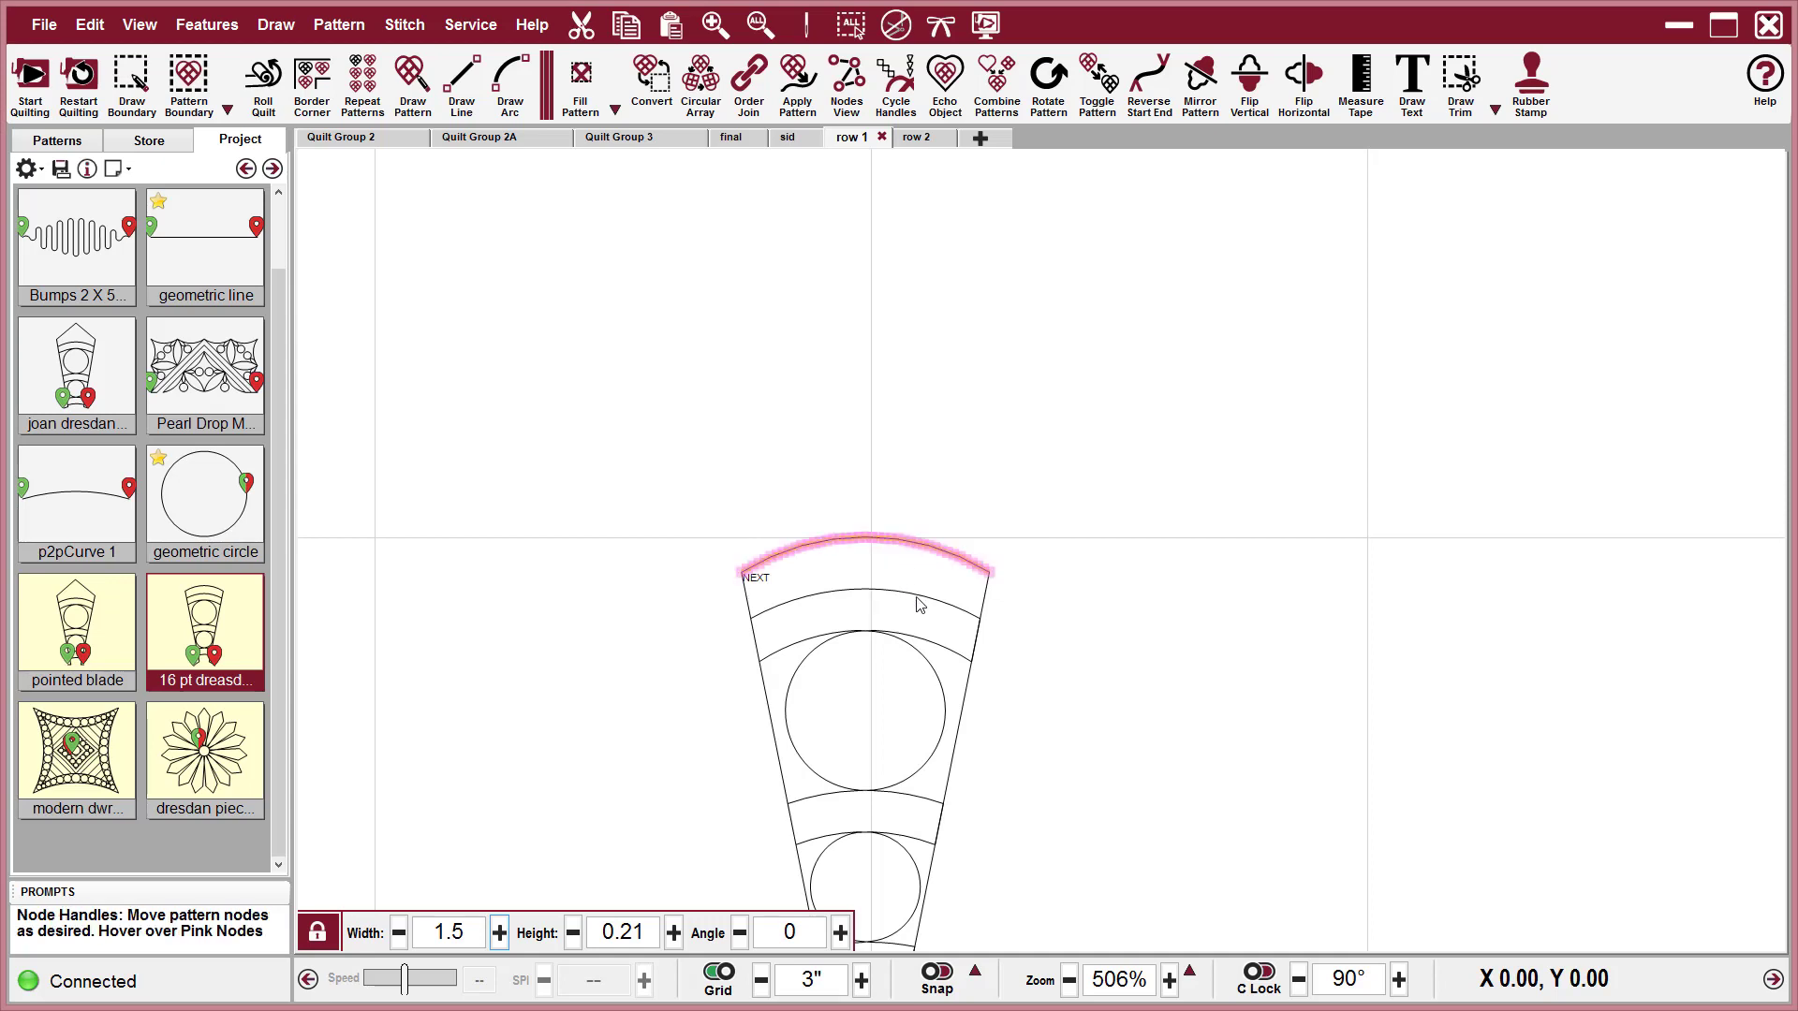
scroll(856, 560, up, 3)
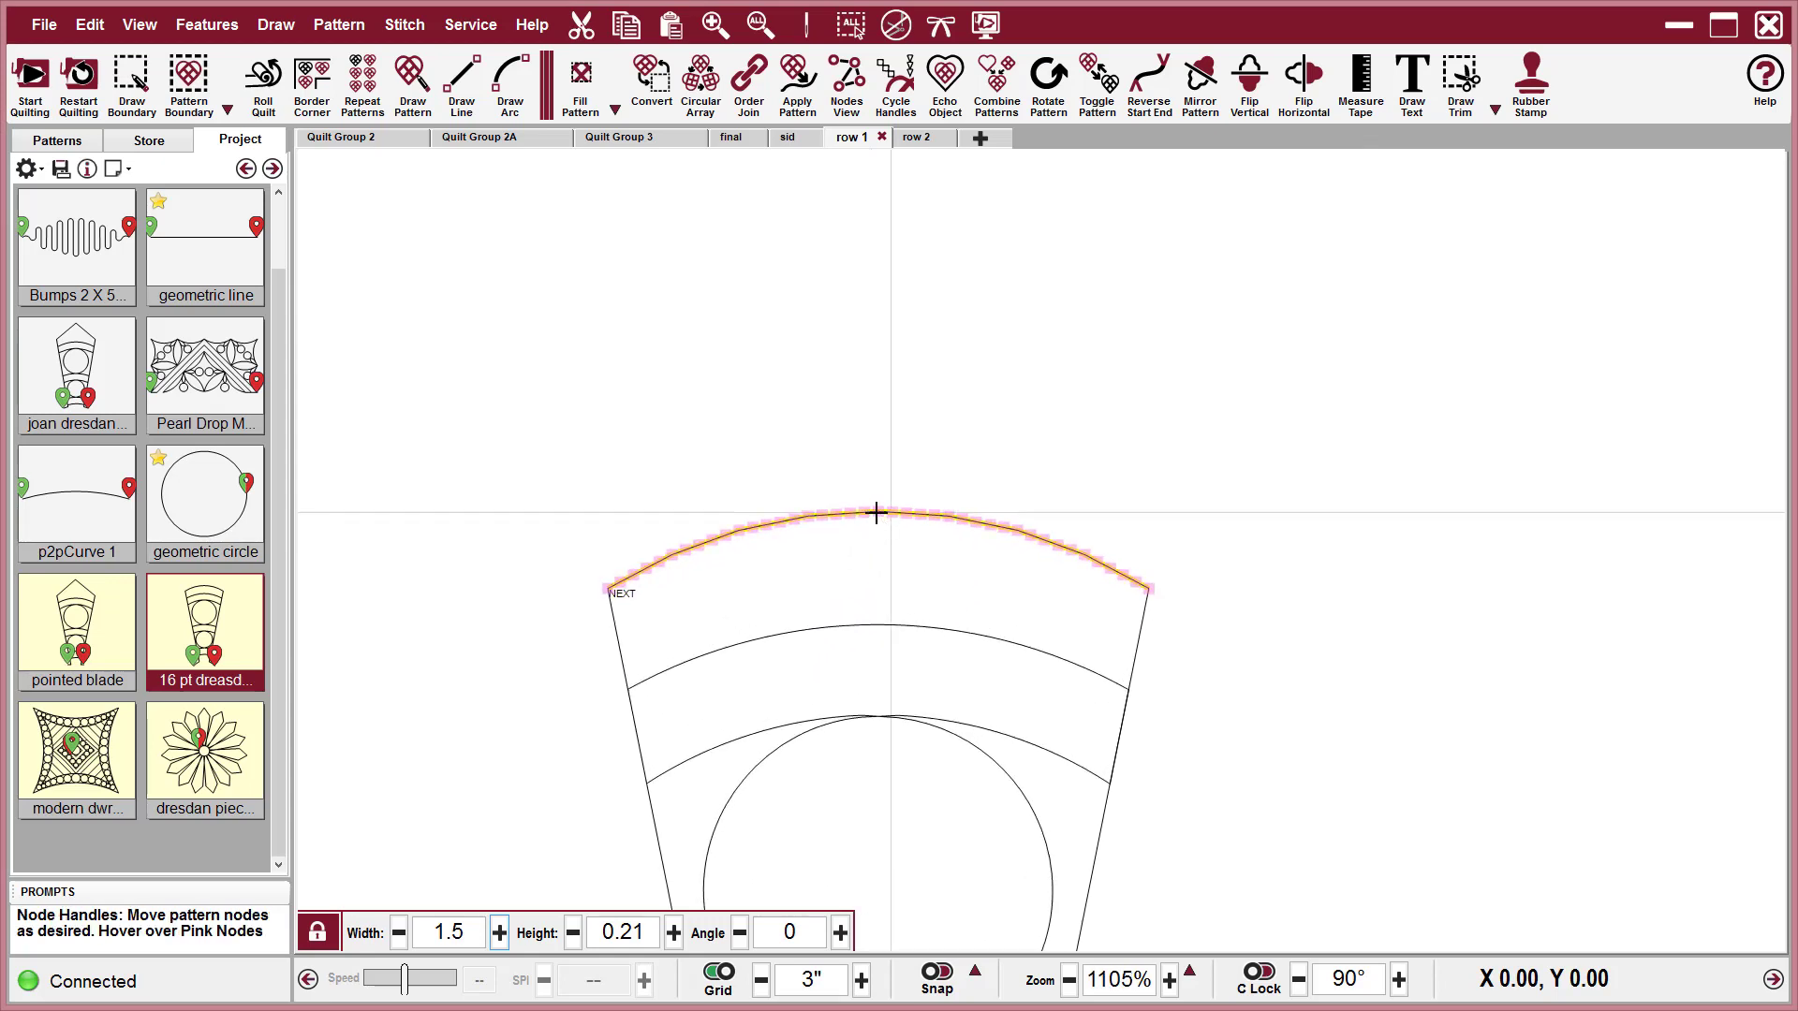
drag(877, 511, 891, 347)
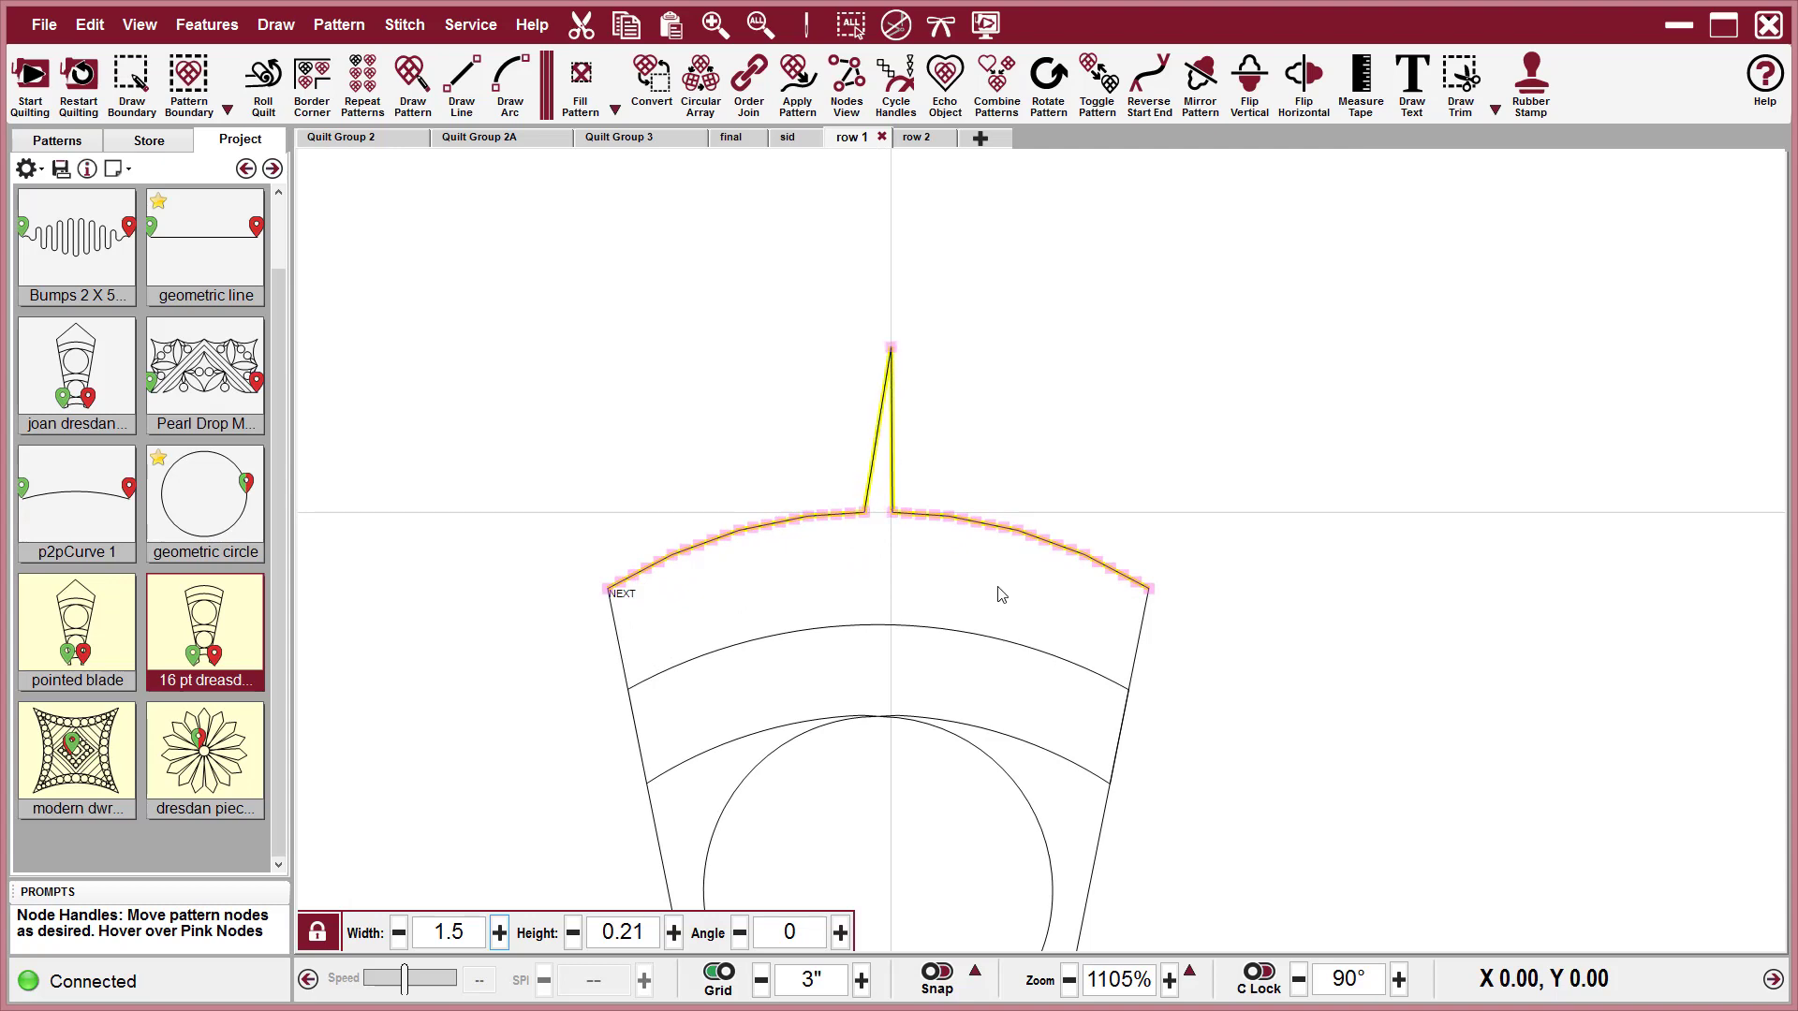
scroll(999, 592, down, 3)
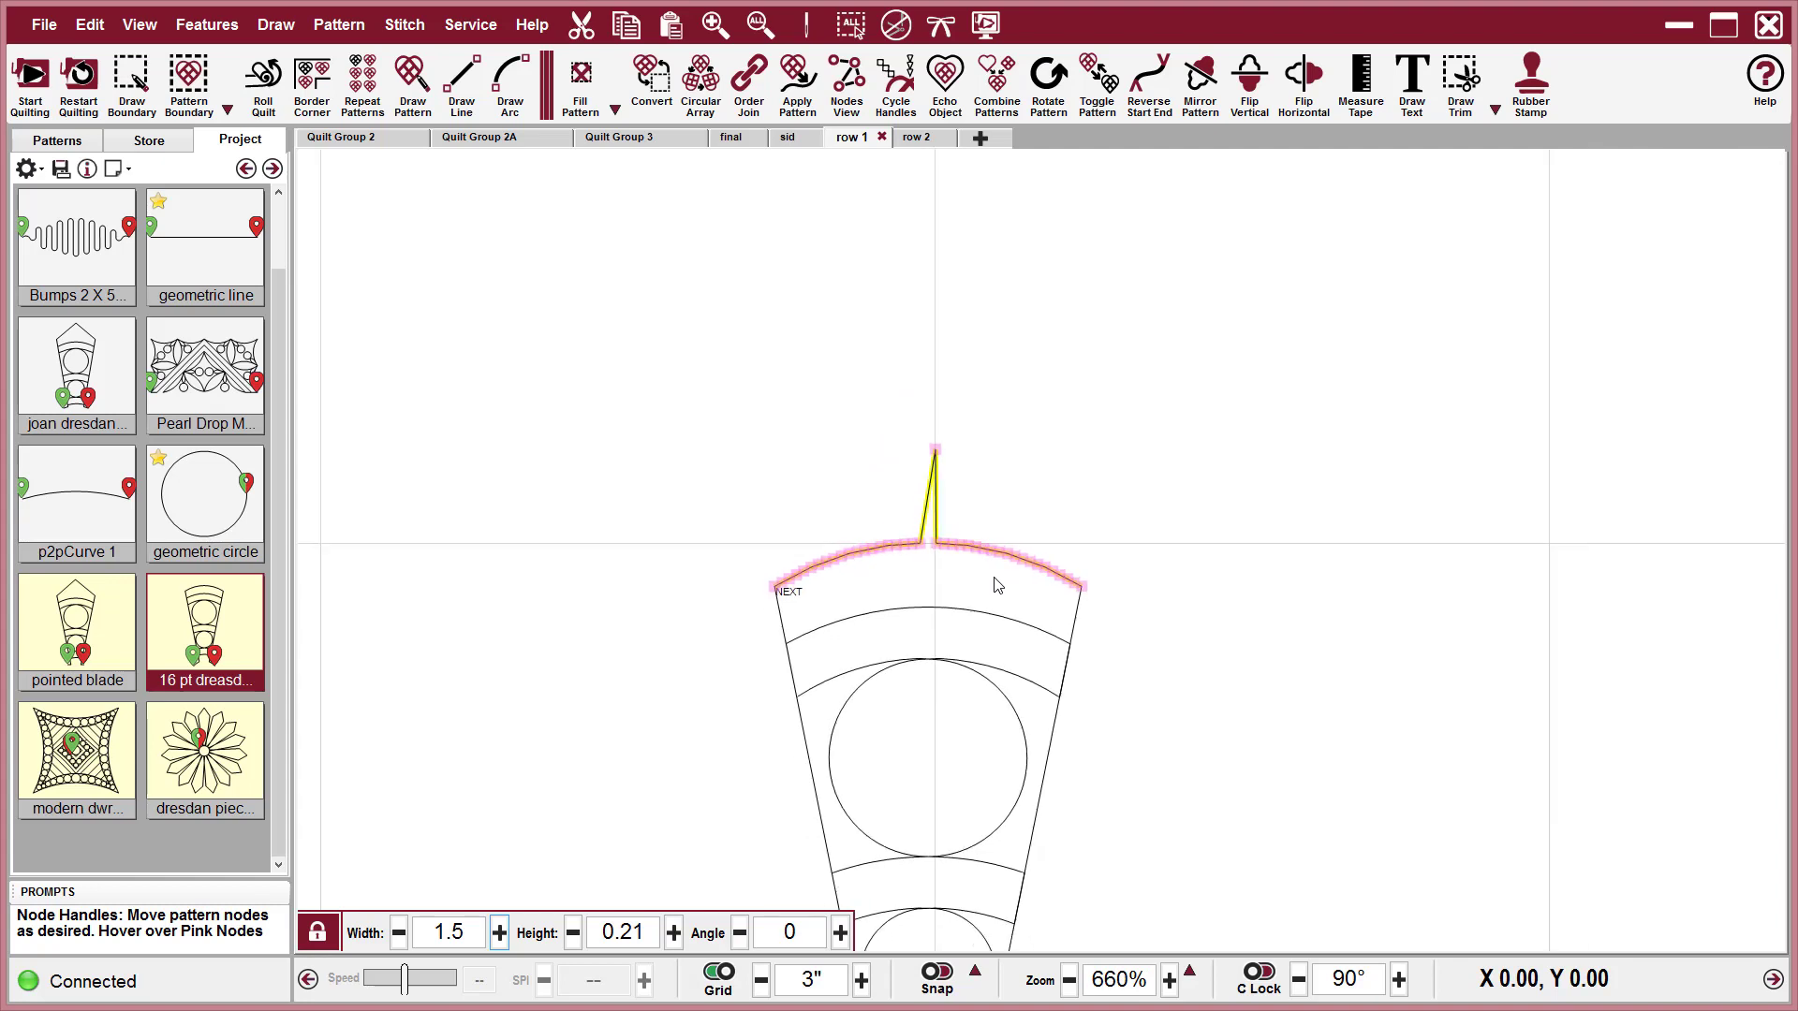
scroll(997, 585, down, 1)
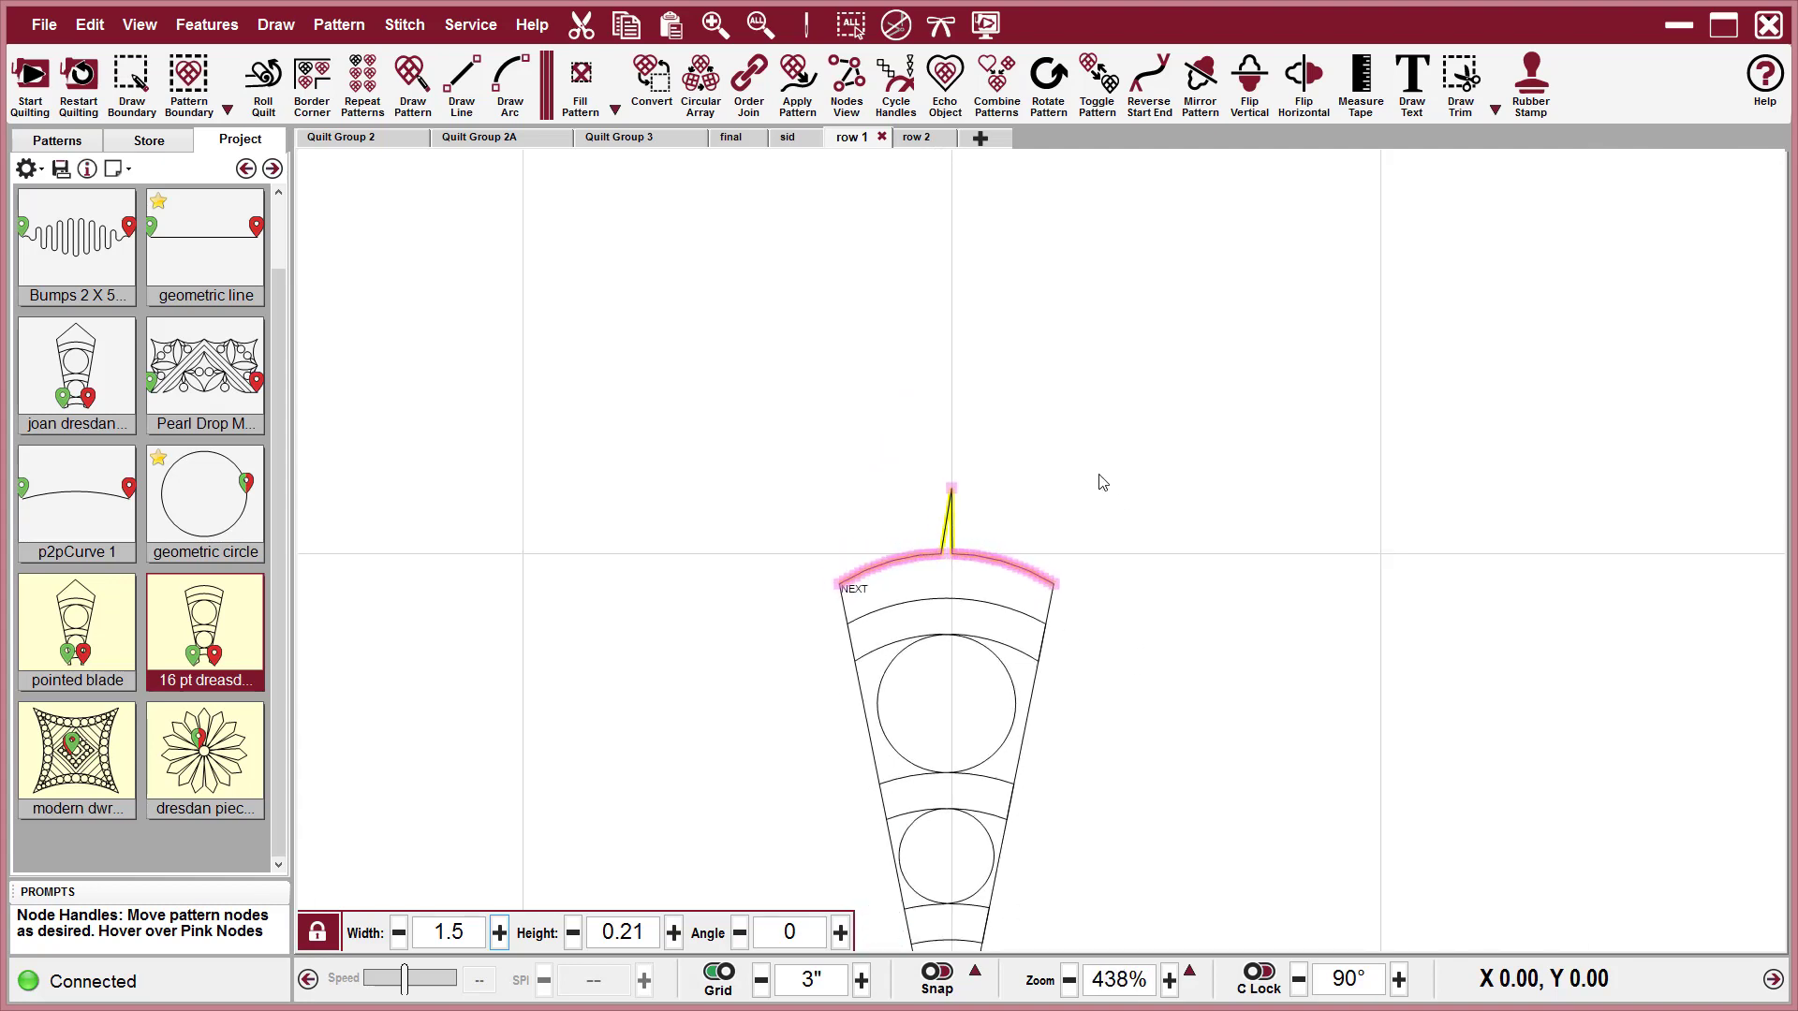
key(ctrl+z)
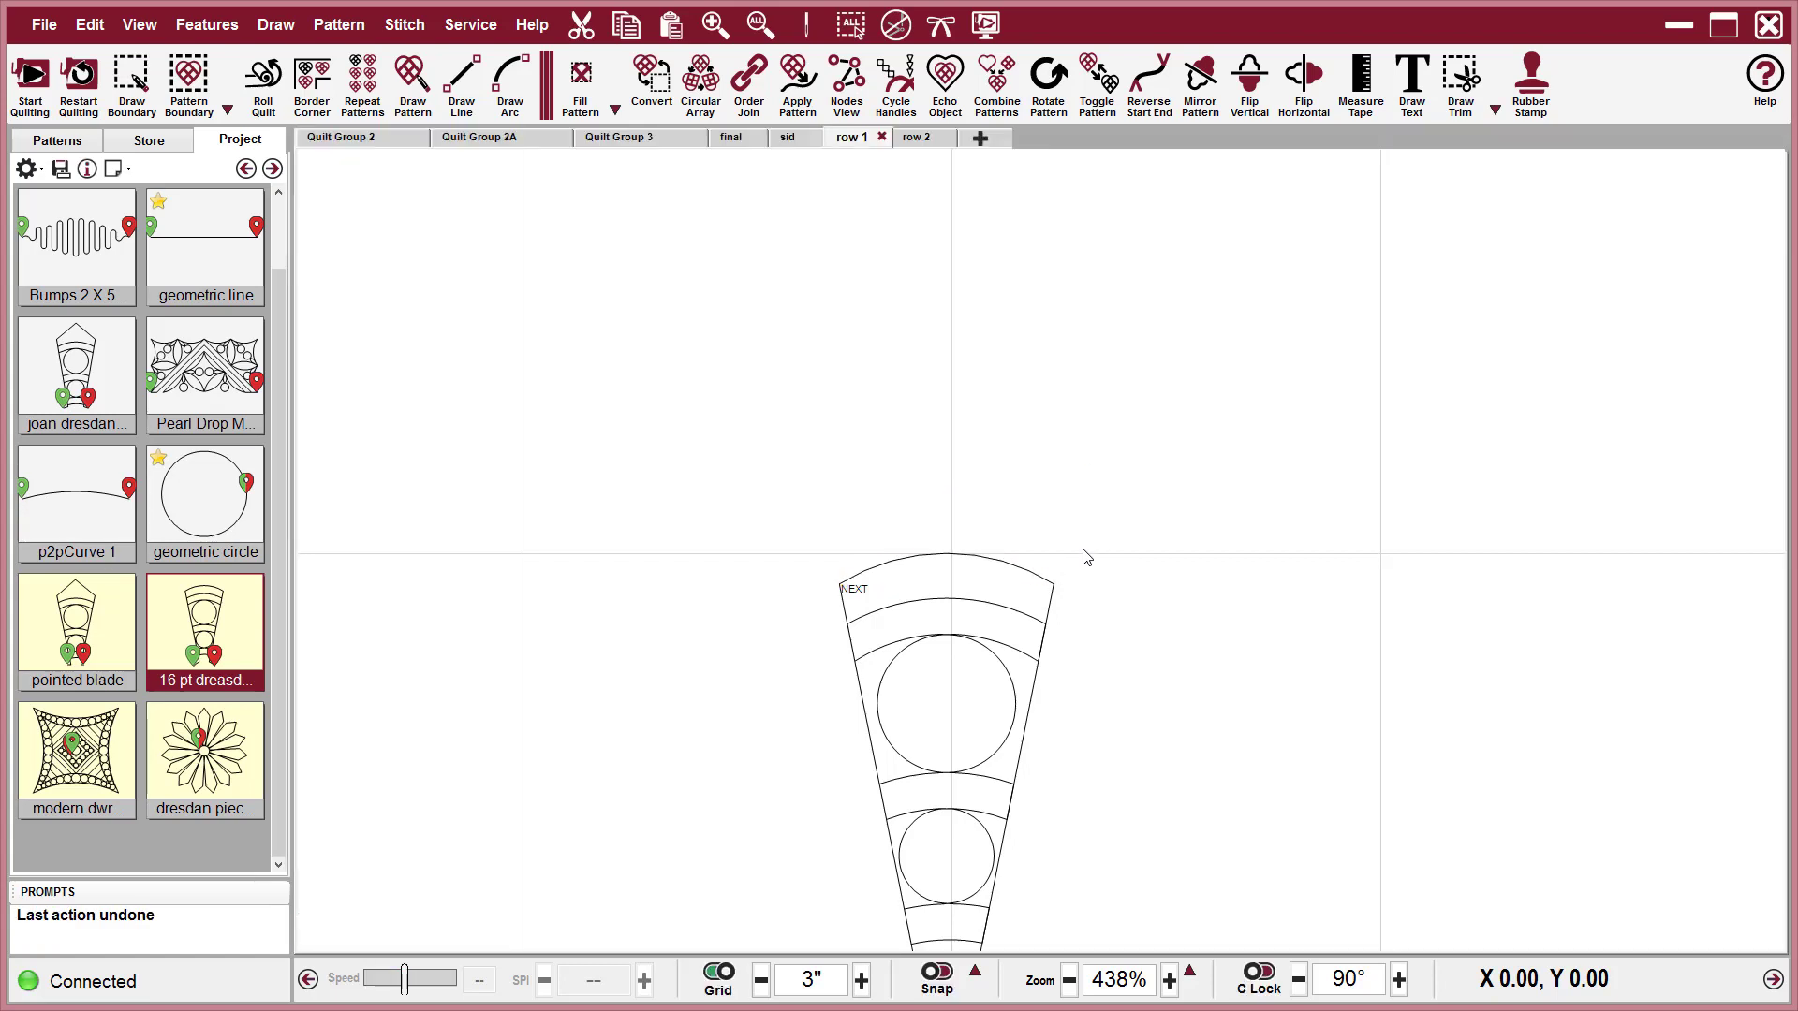
Draw a two-segment peak about 1.5 wide and 0.71 high over the top arc, using End Point snap to meet the blade's corners.
click(462, 80)
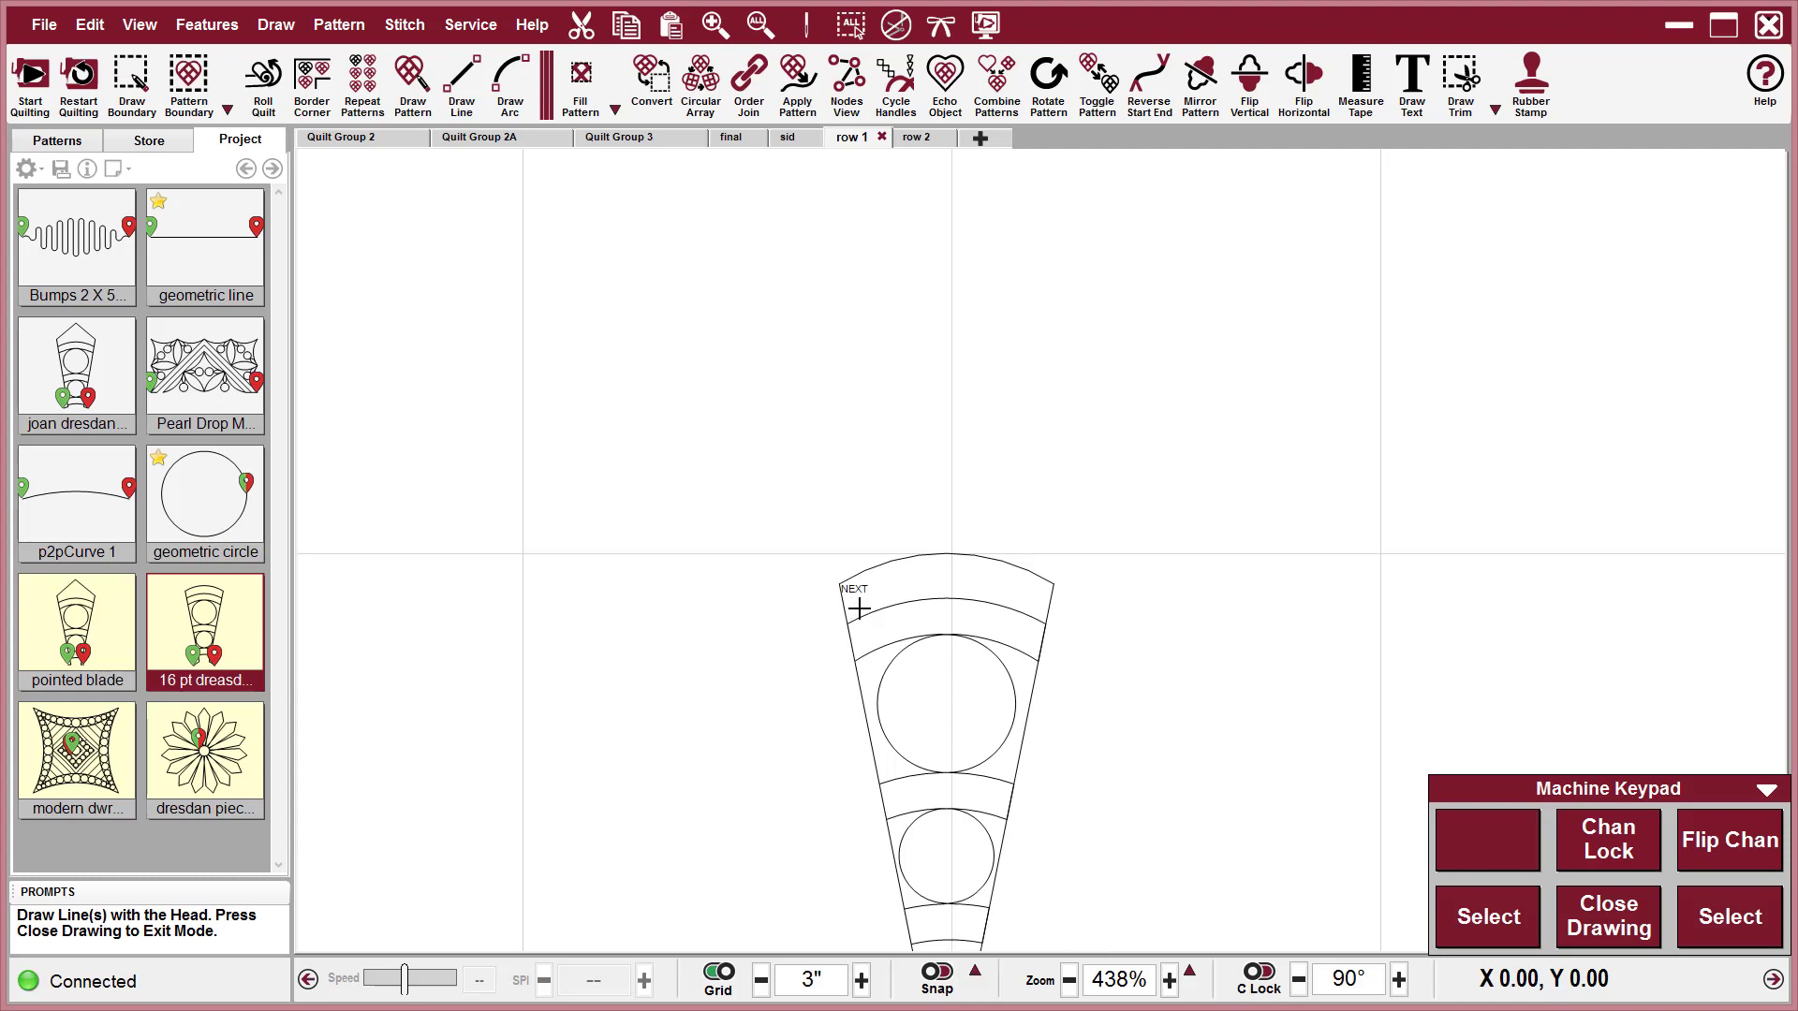
click(839, 585)
click(839, 584)
click(951, 482)
key(s)
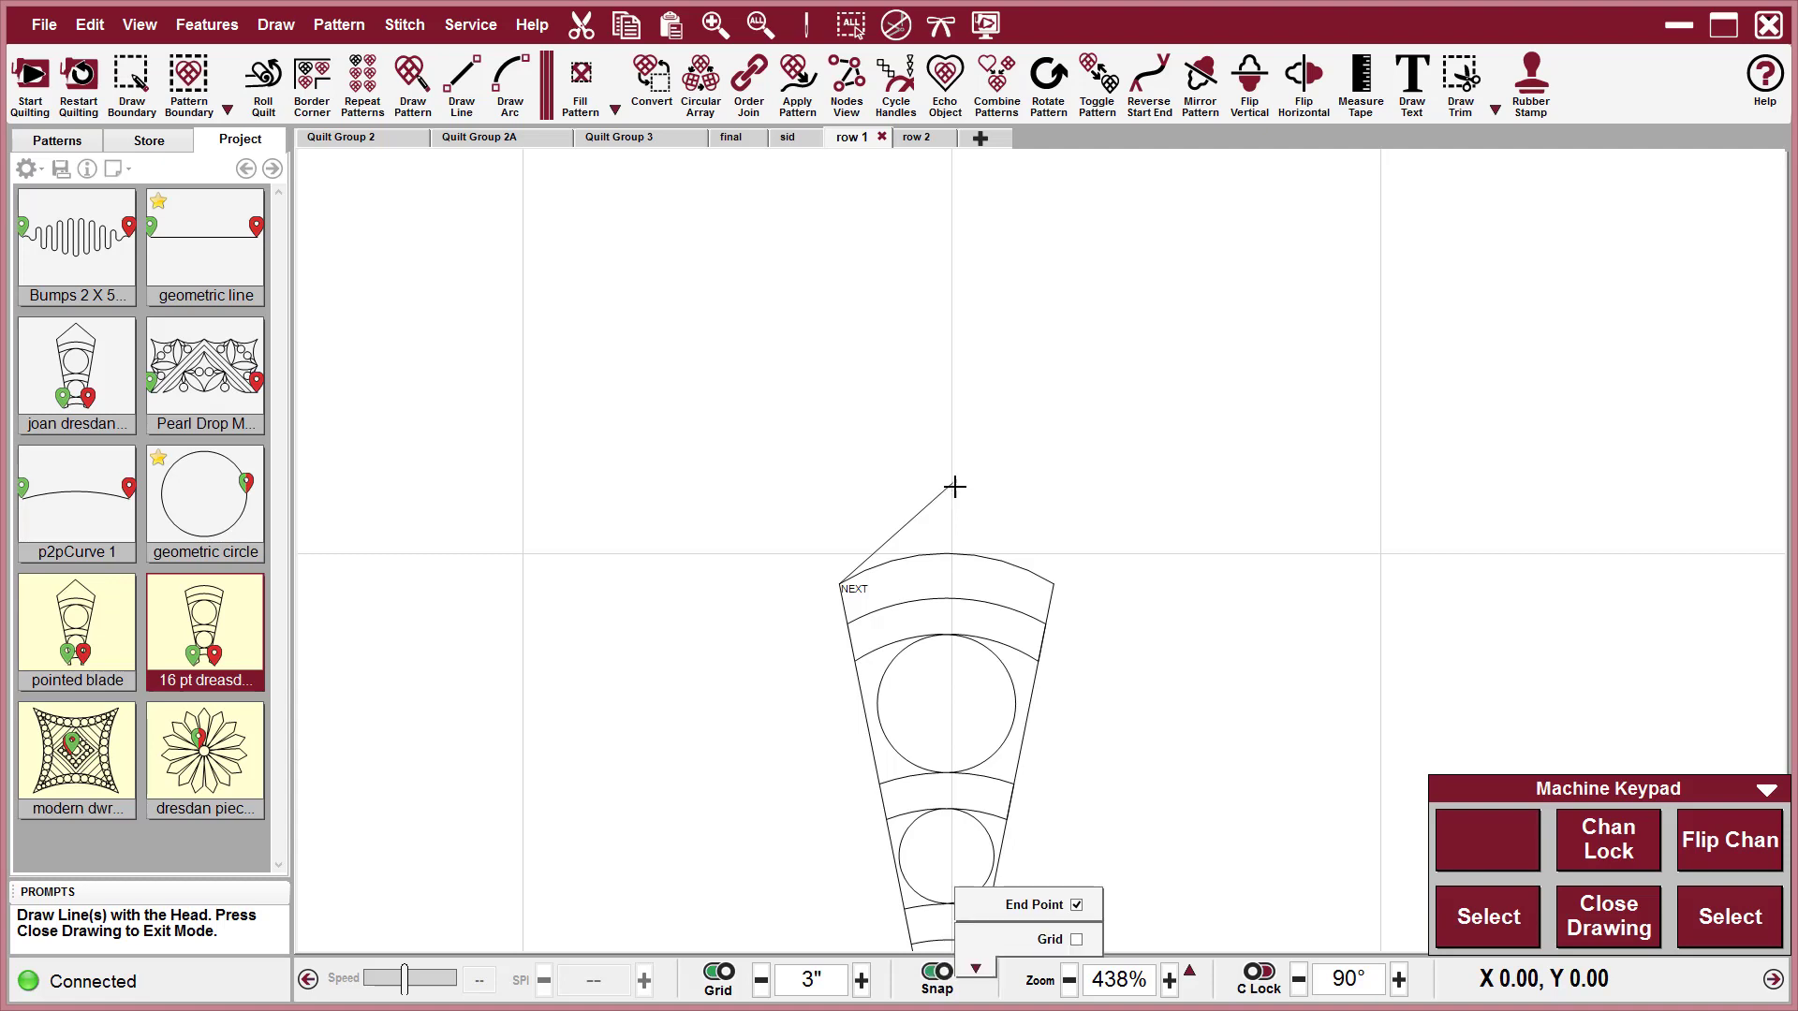
click(1054, 585)
click(1052, 585)
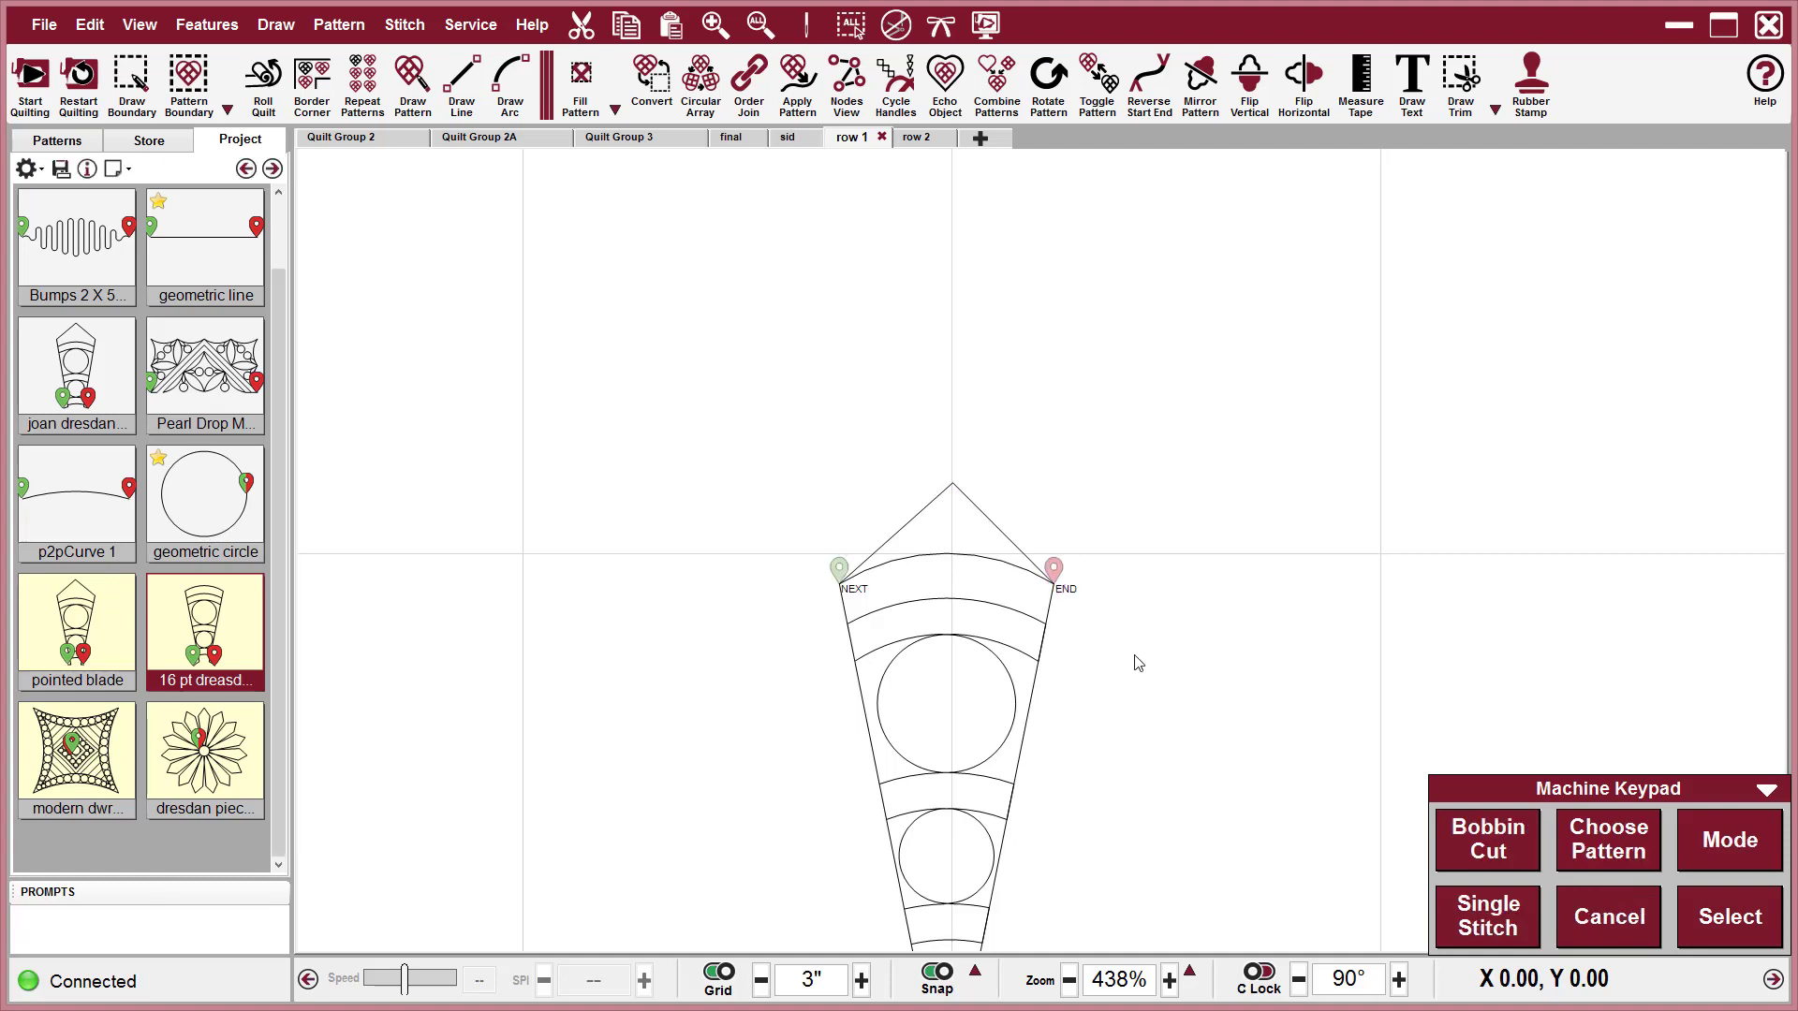
Delete the curved top arc beneath the new peak.
click(961, 560)
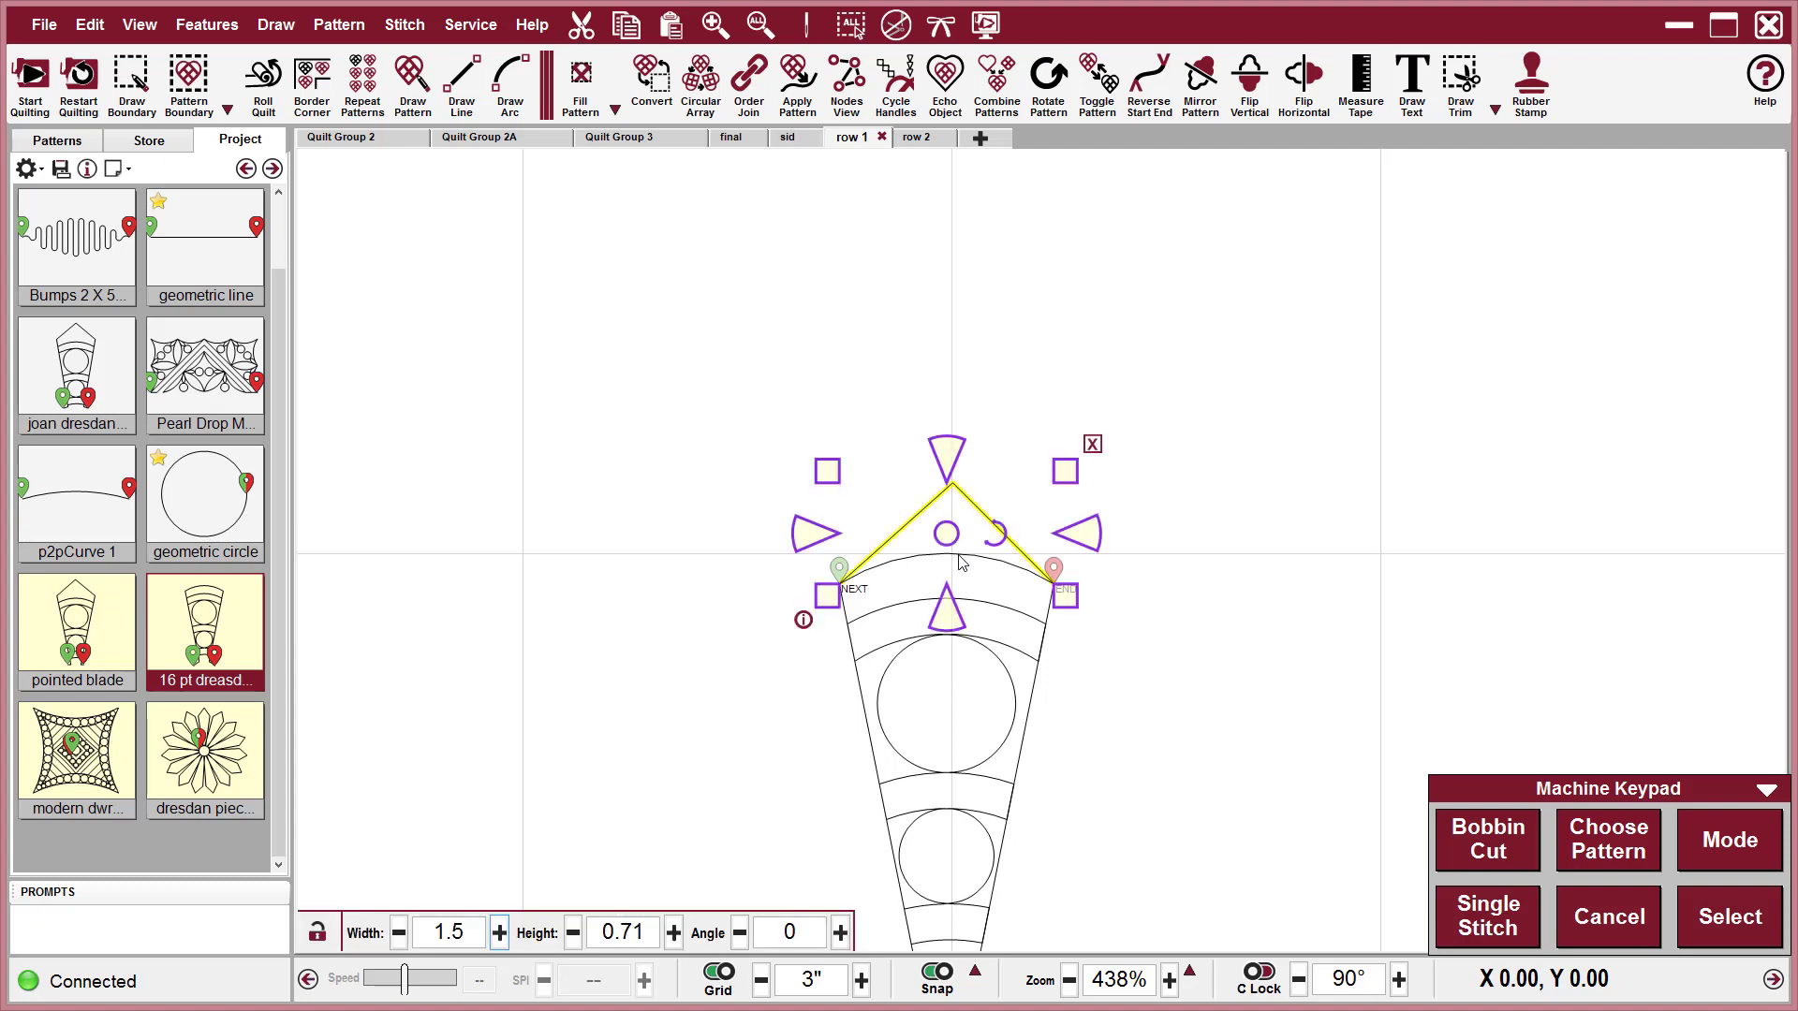
click(961, 560)
key(Delete)
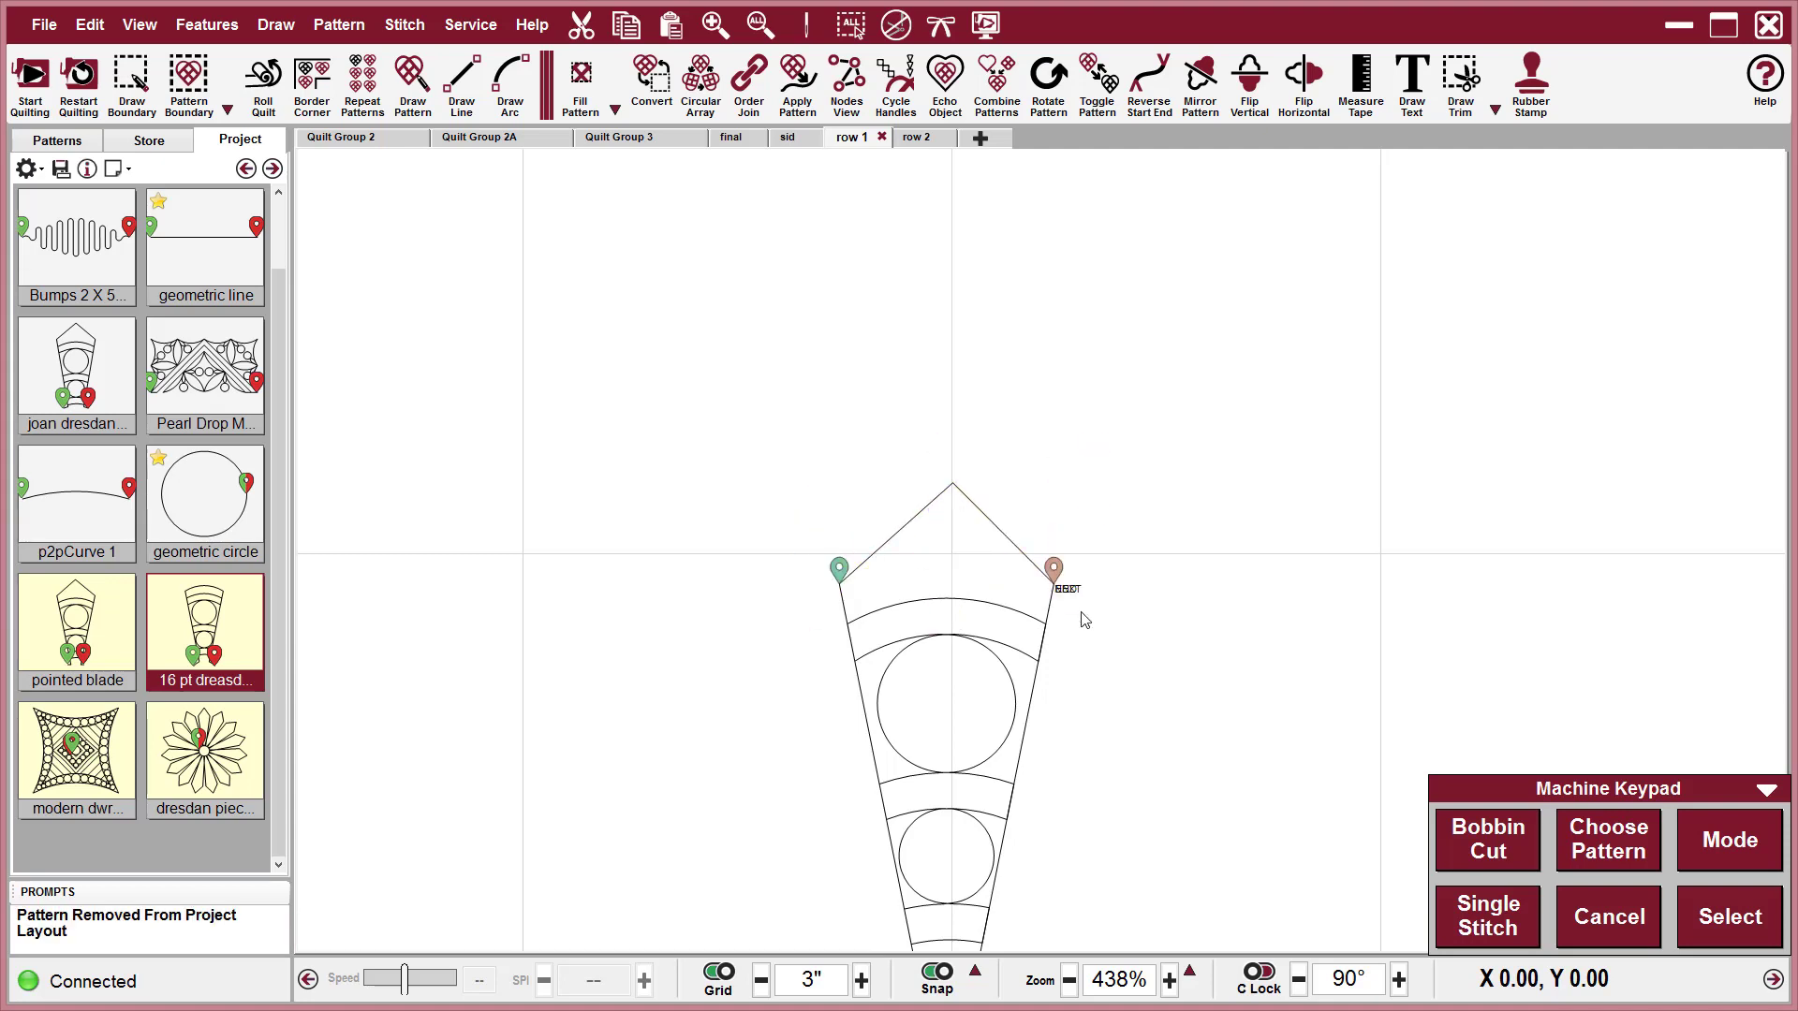
Join the blade body and the new peak into one continuous pattern with Order Join.
scroll(1124, 662, down, 3)
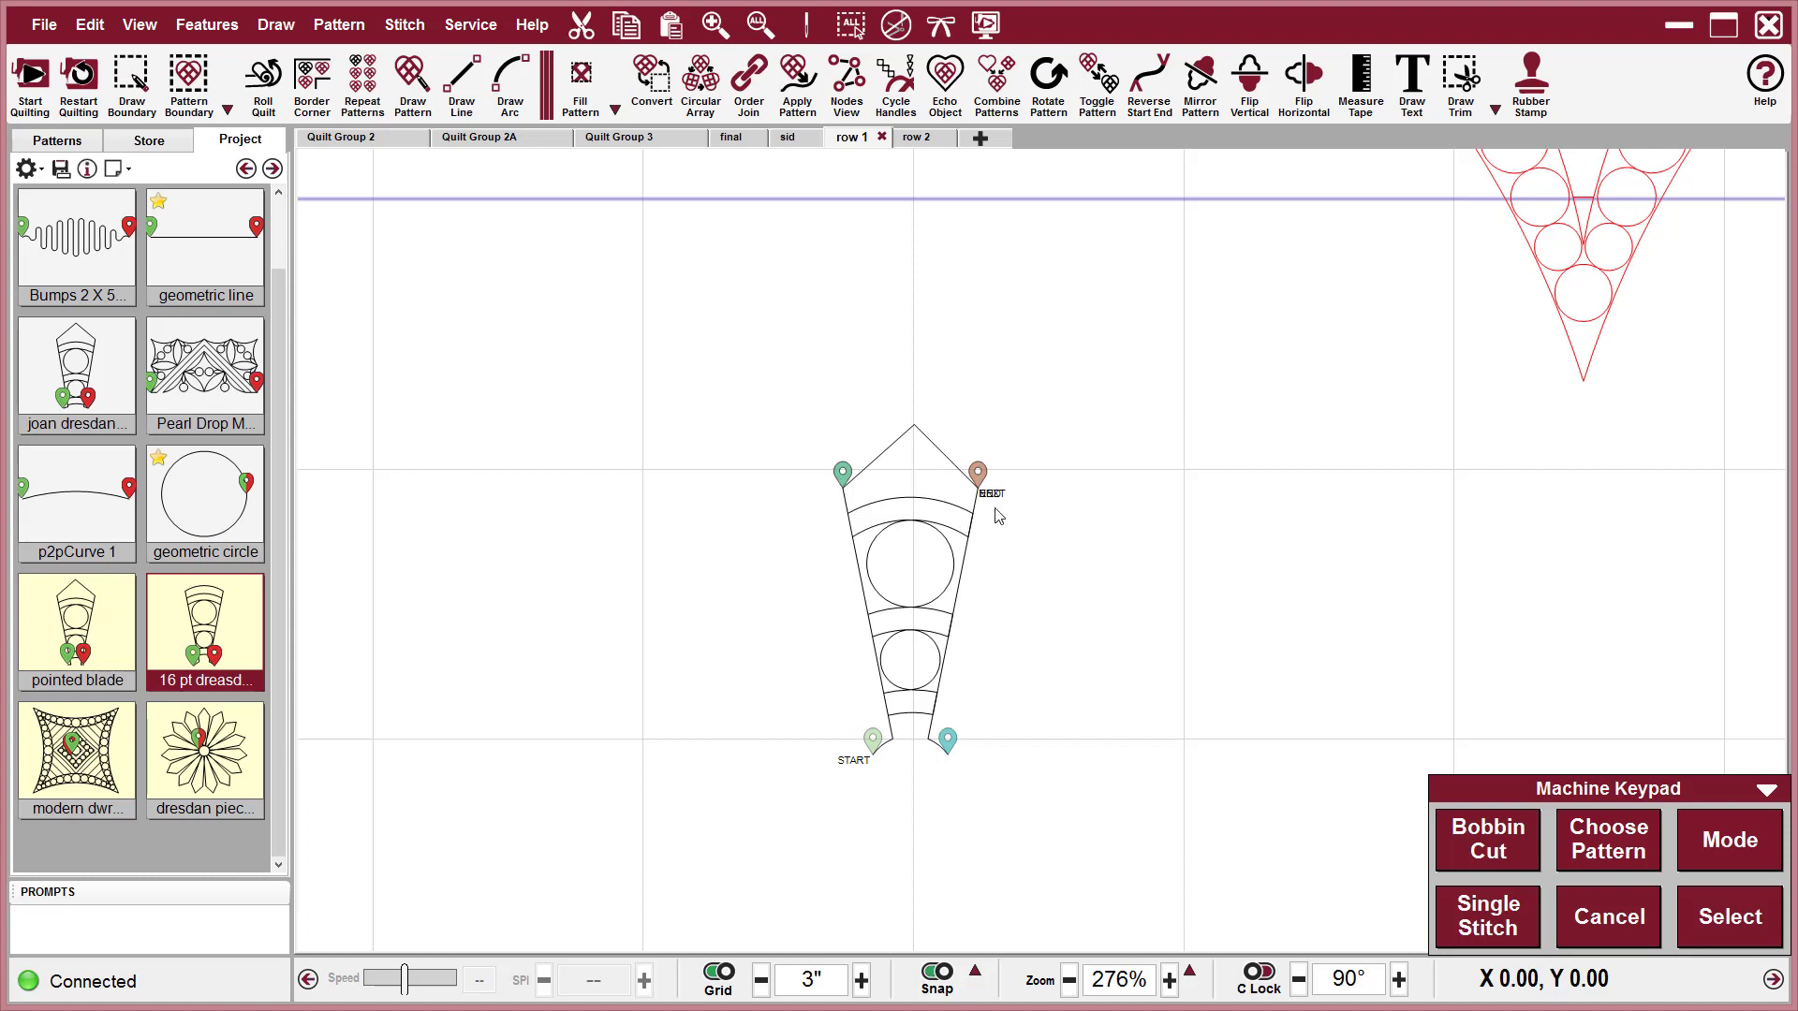
click(888, 747)
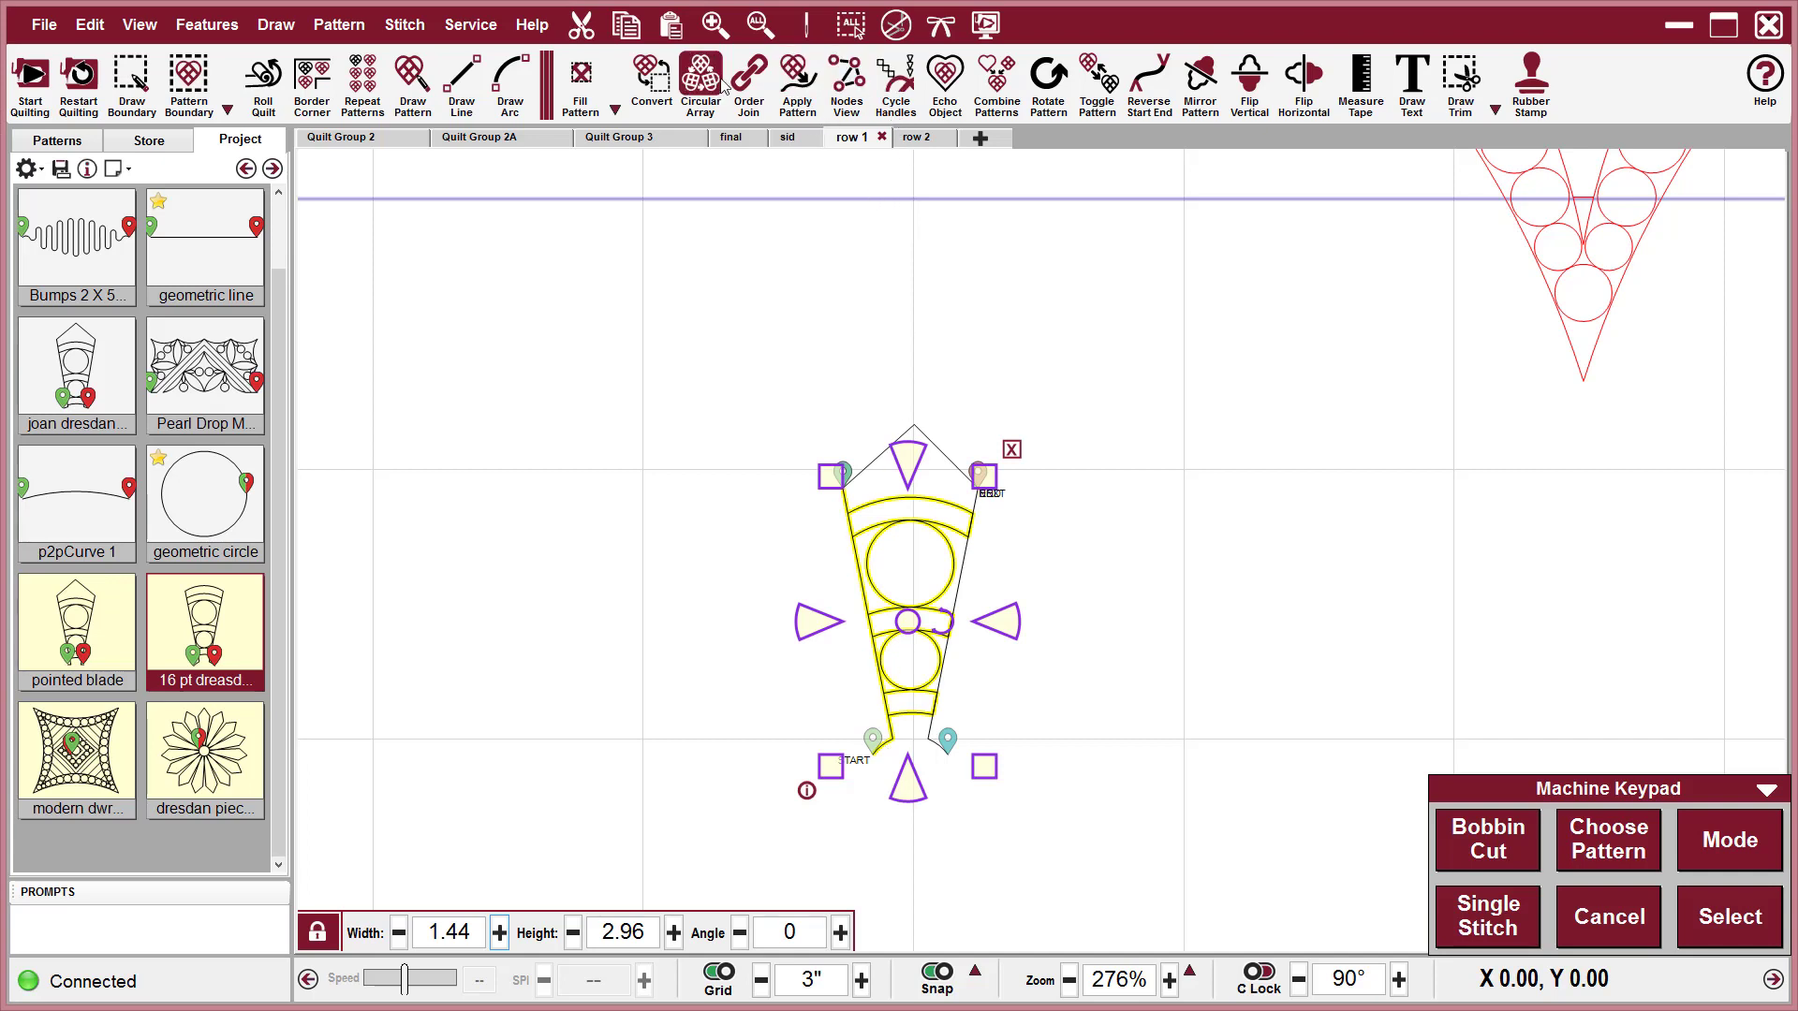
click(749, 75)
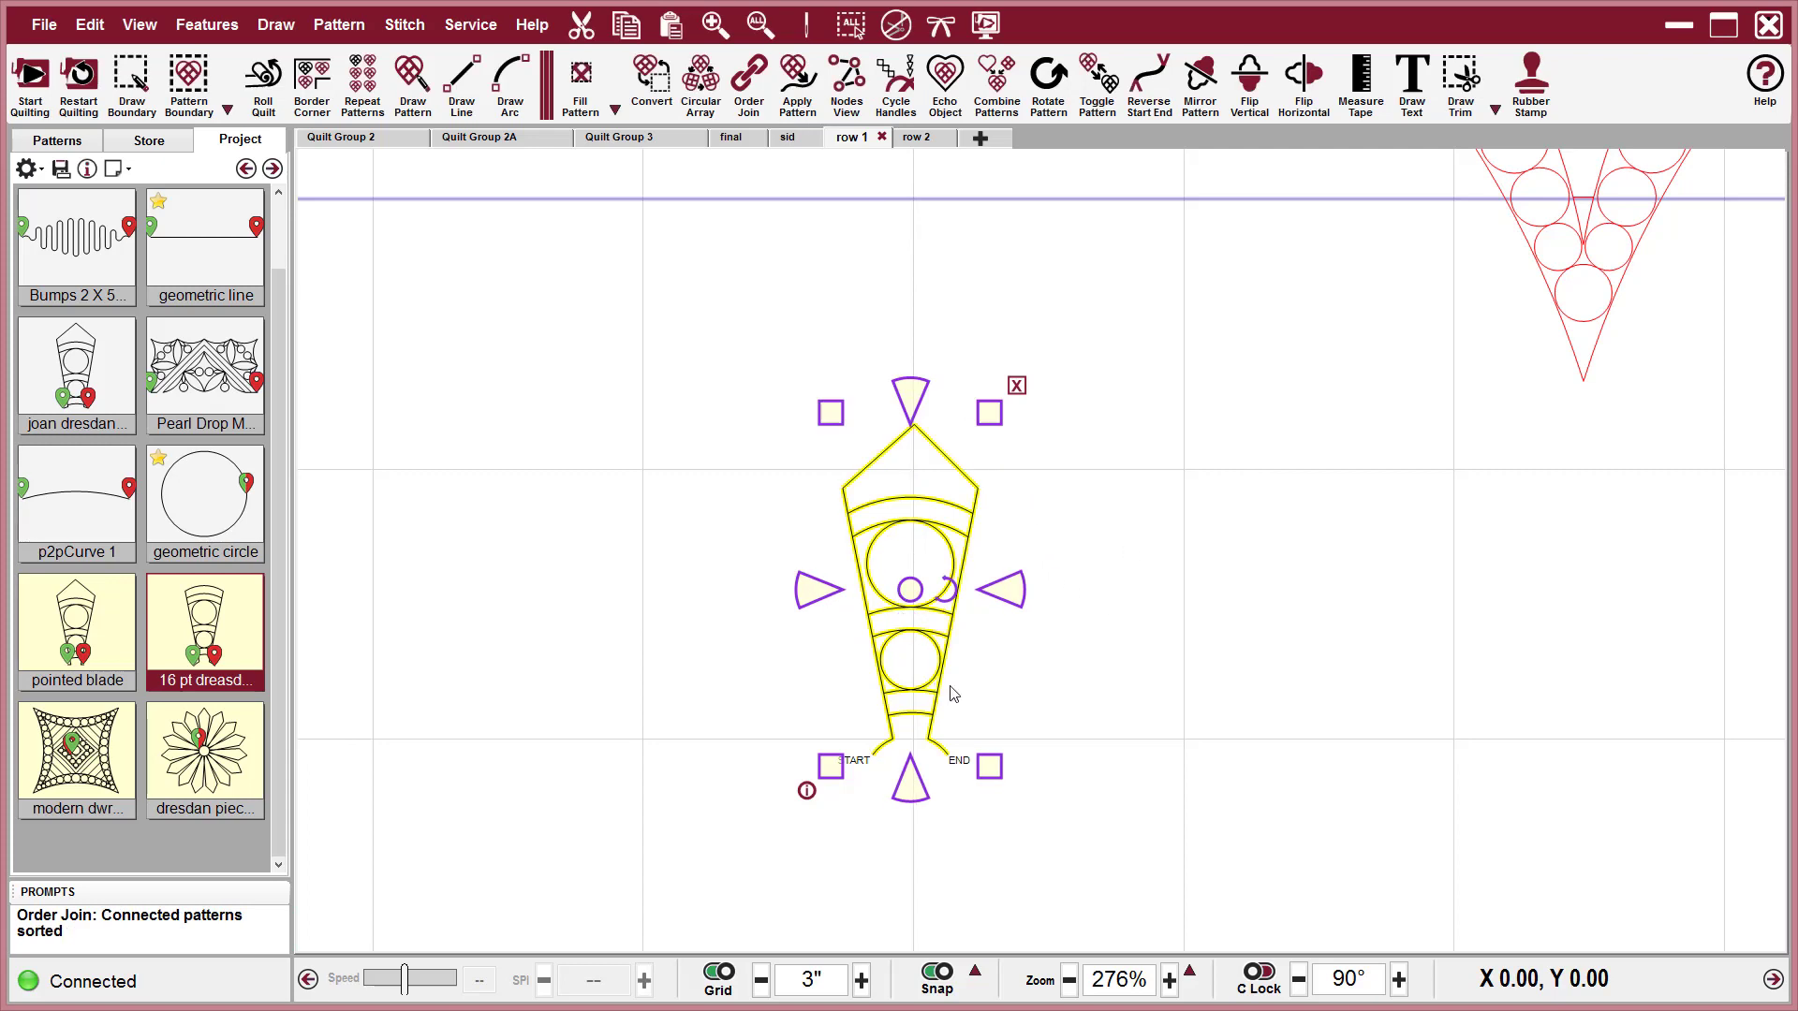
Place the saved pointed blade pattern beside the hand-edited blade, and delete the hand-edited blade.
click(1259, 636)
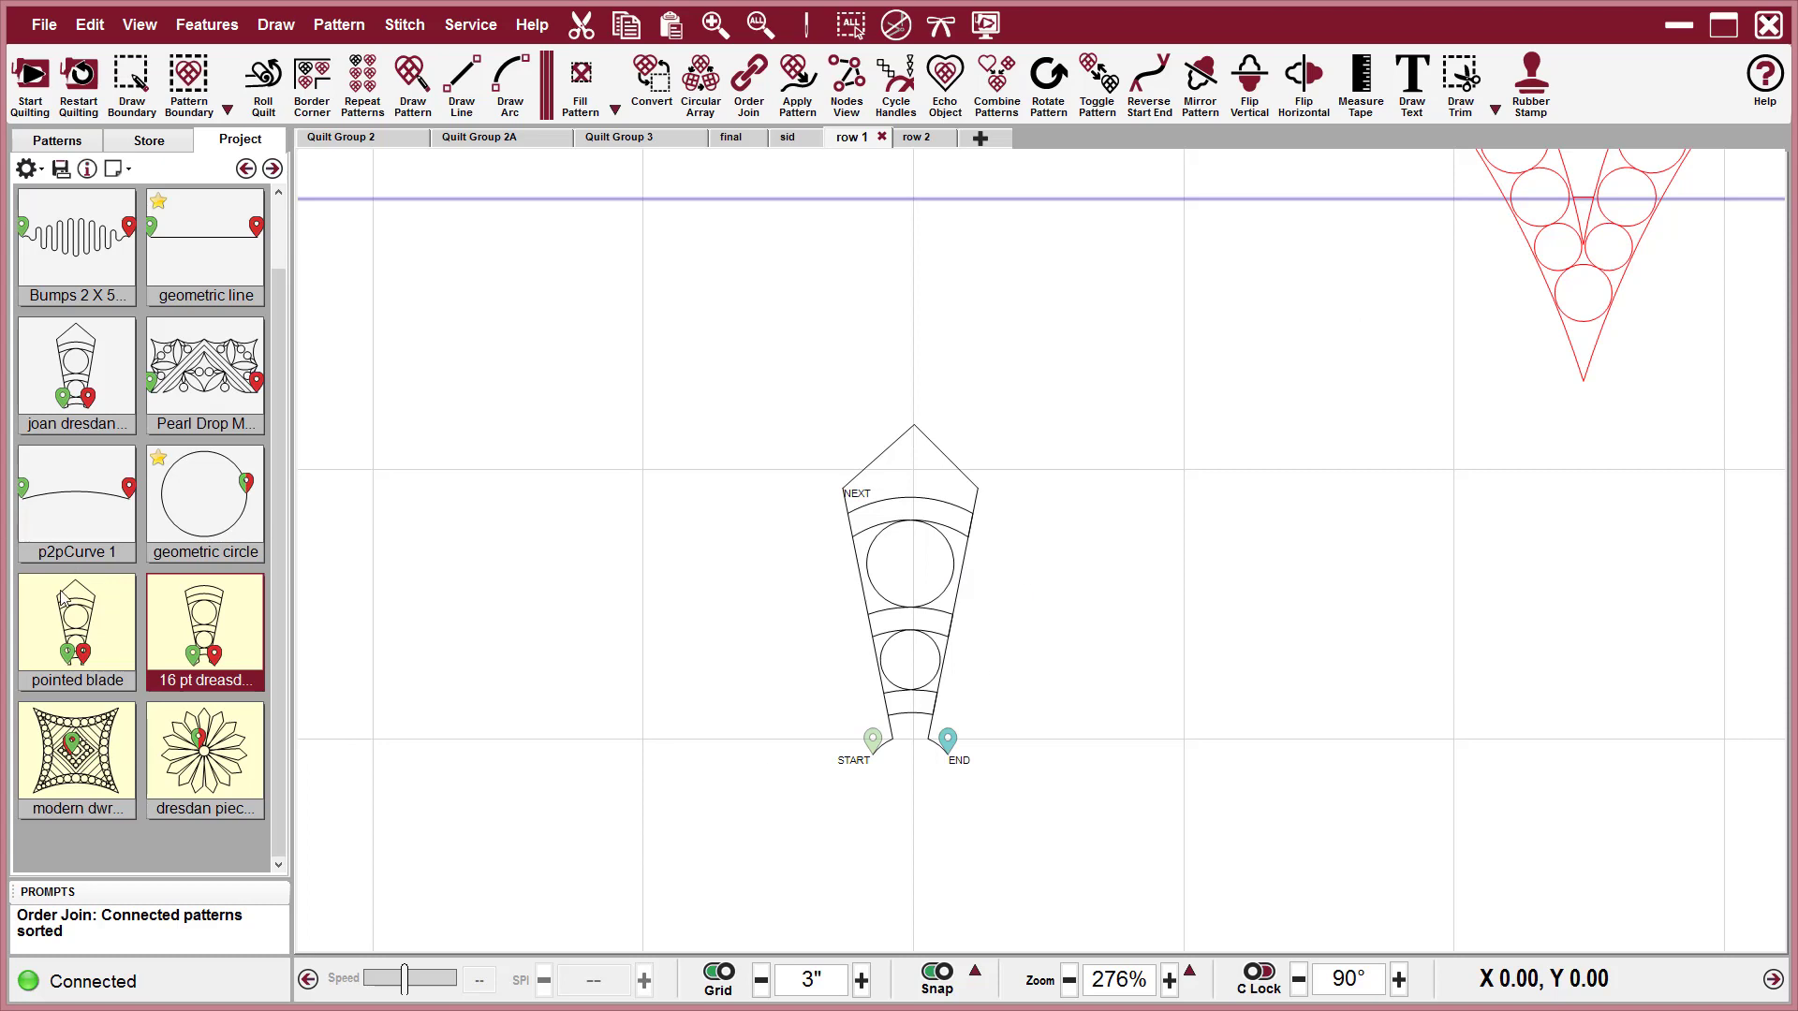
drag(75, 614, 1176, 554)
click(1421, 798)
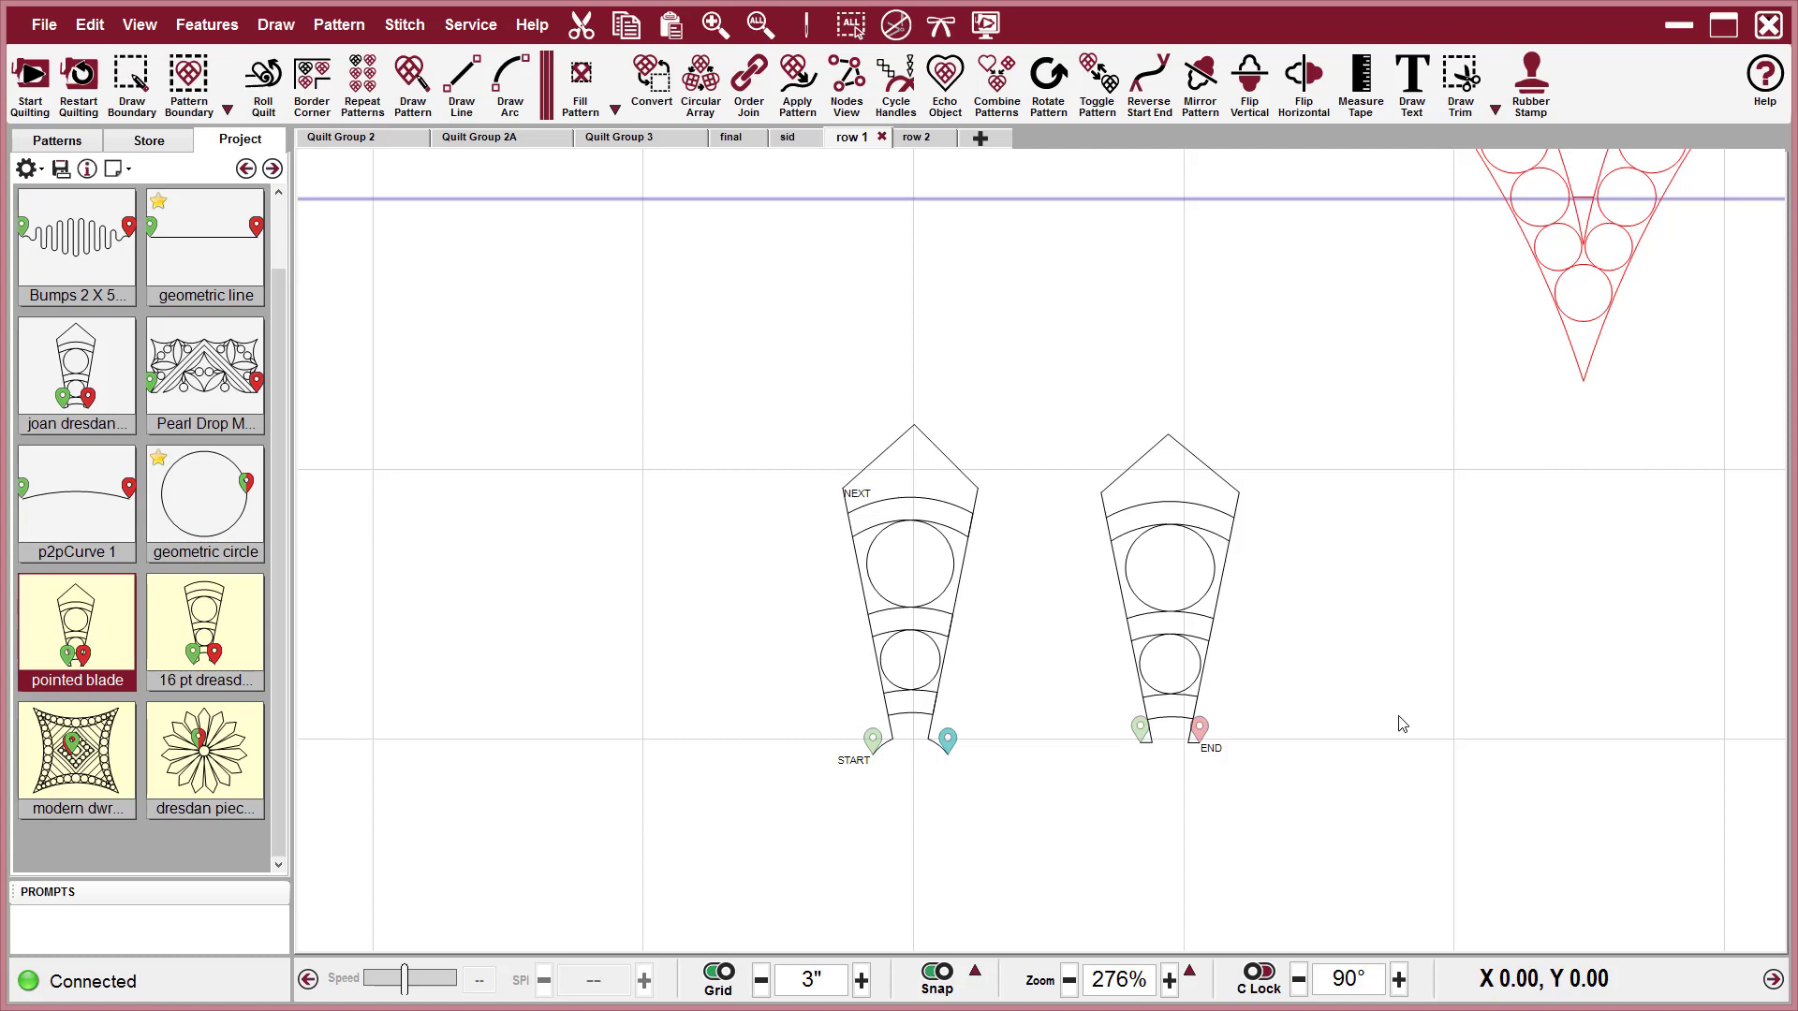
drag(727, 345, 1030, 857)
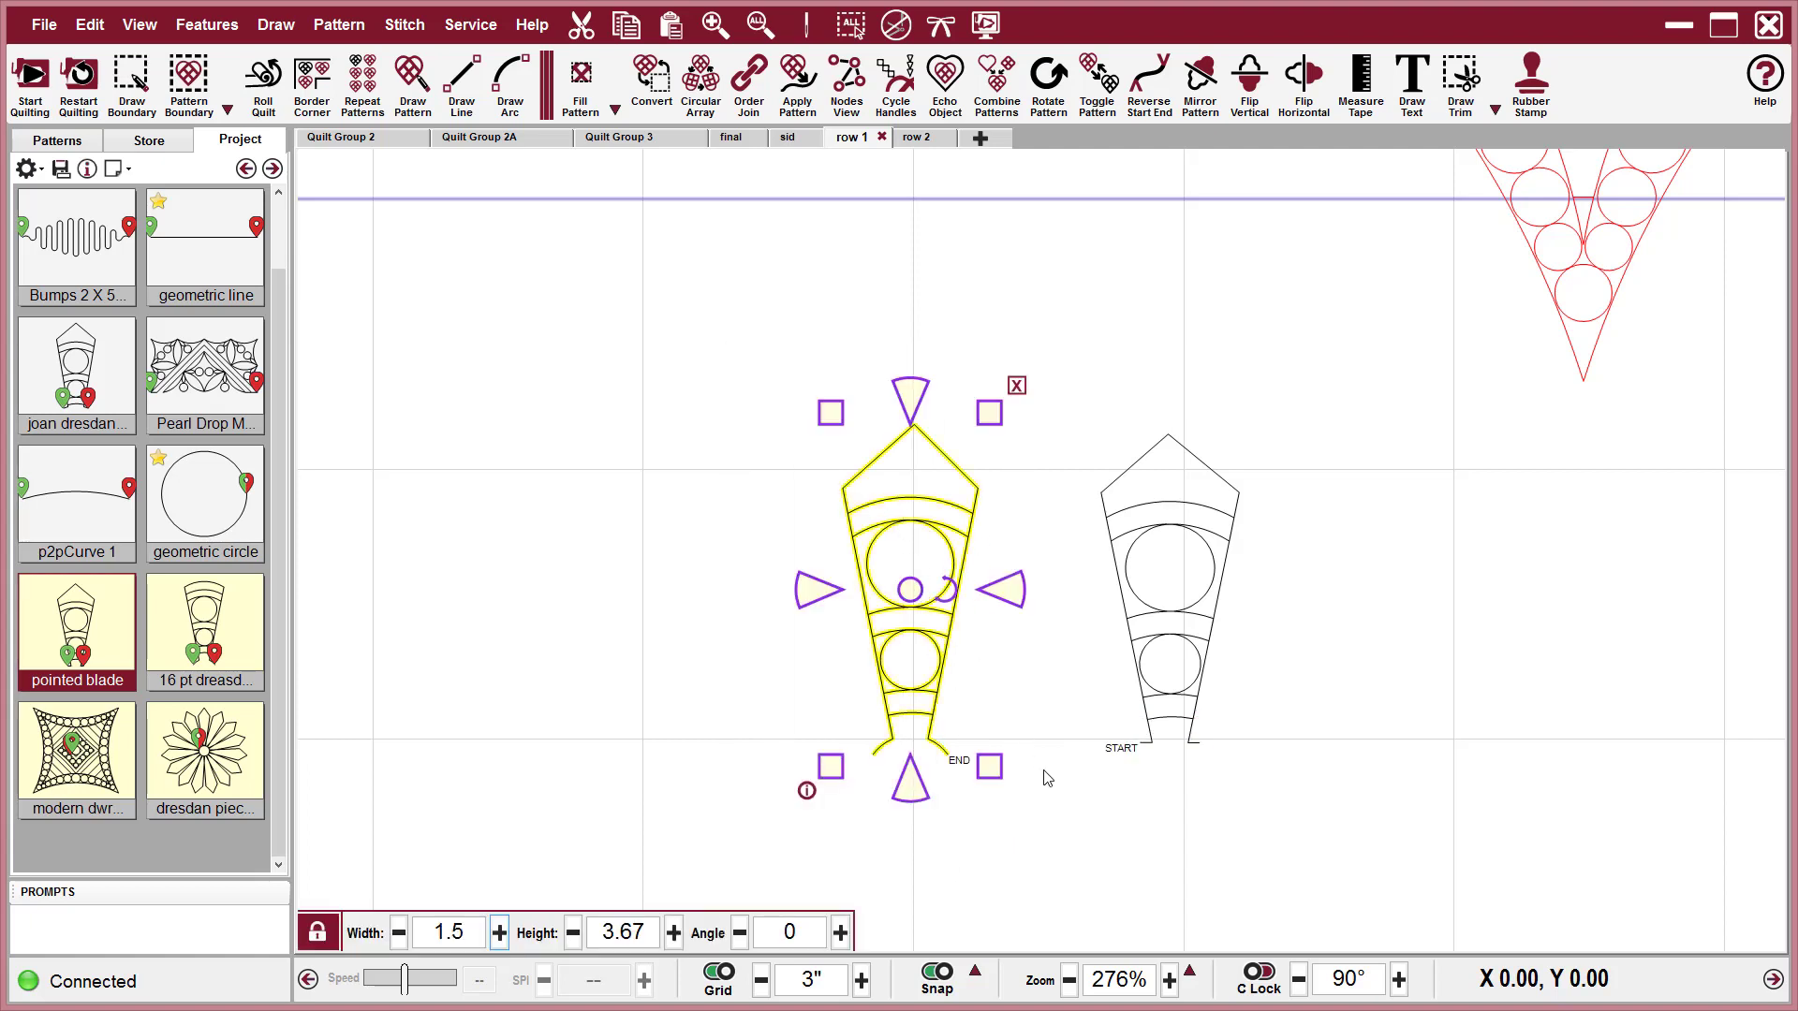
key(Delete)
scroll(1059, 634, down, 5)
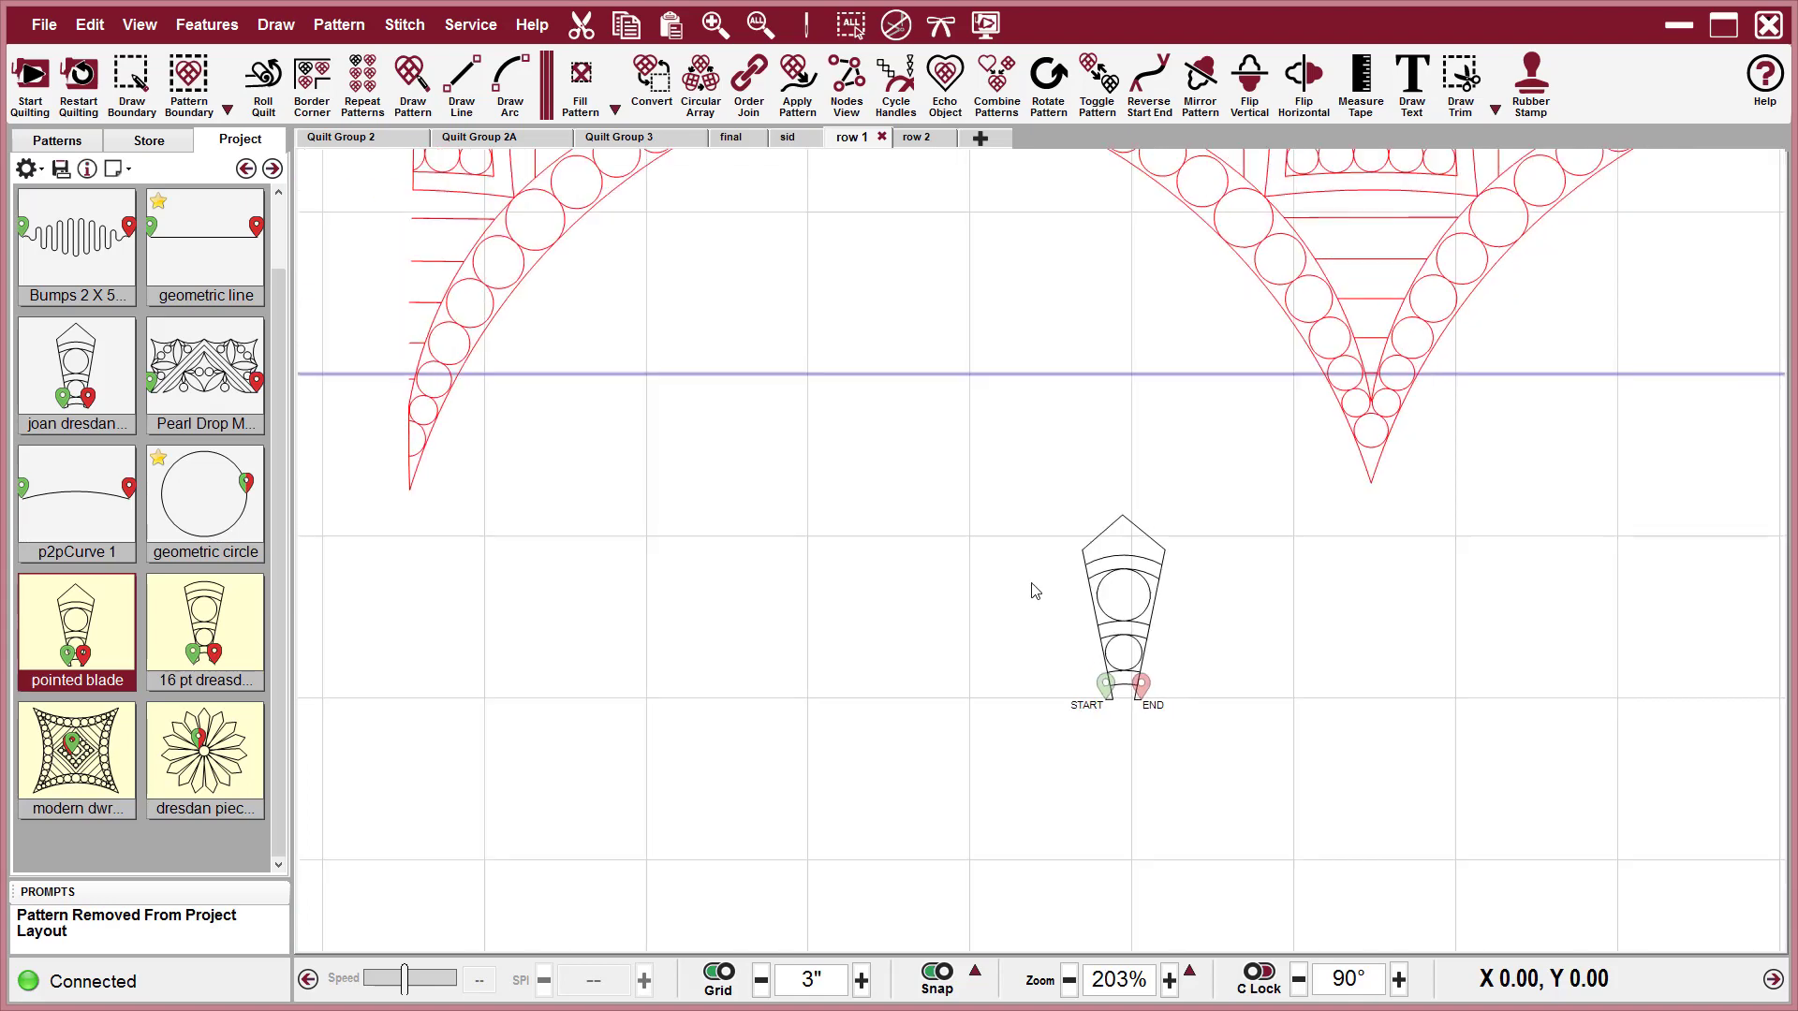
Open the row 2 quilt group and move the finished ring of blades off its dresden boundaries.
click(916, 136)
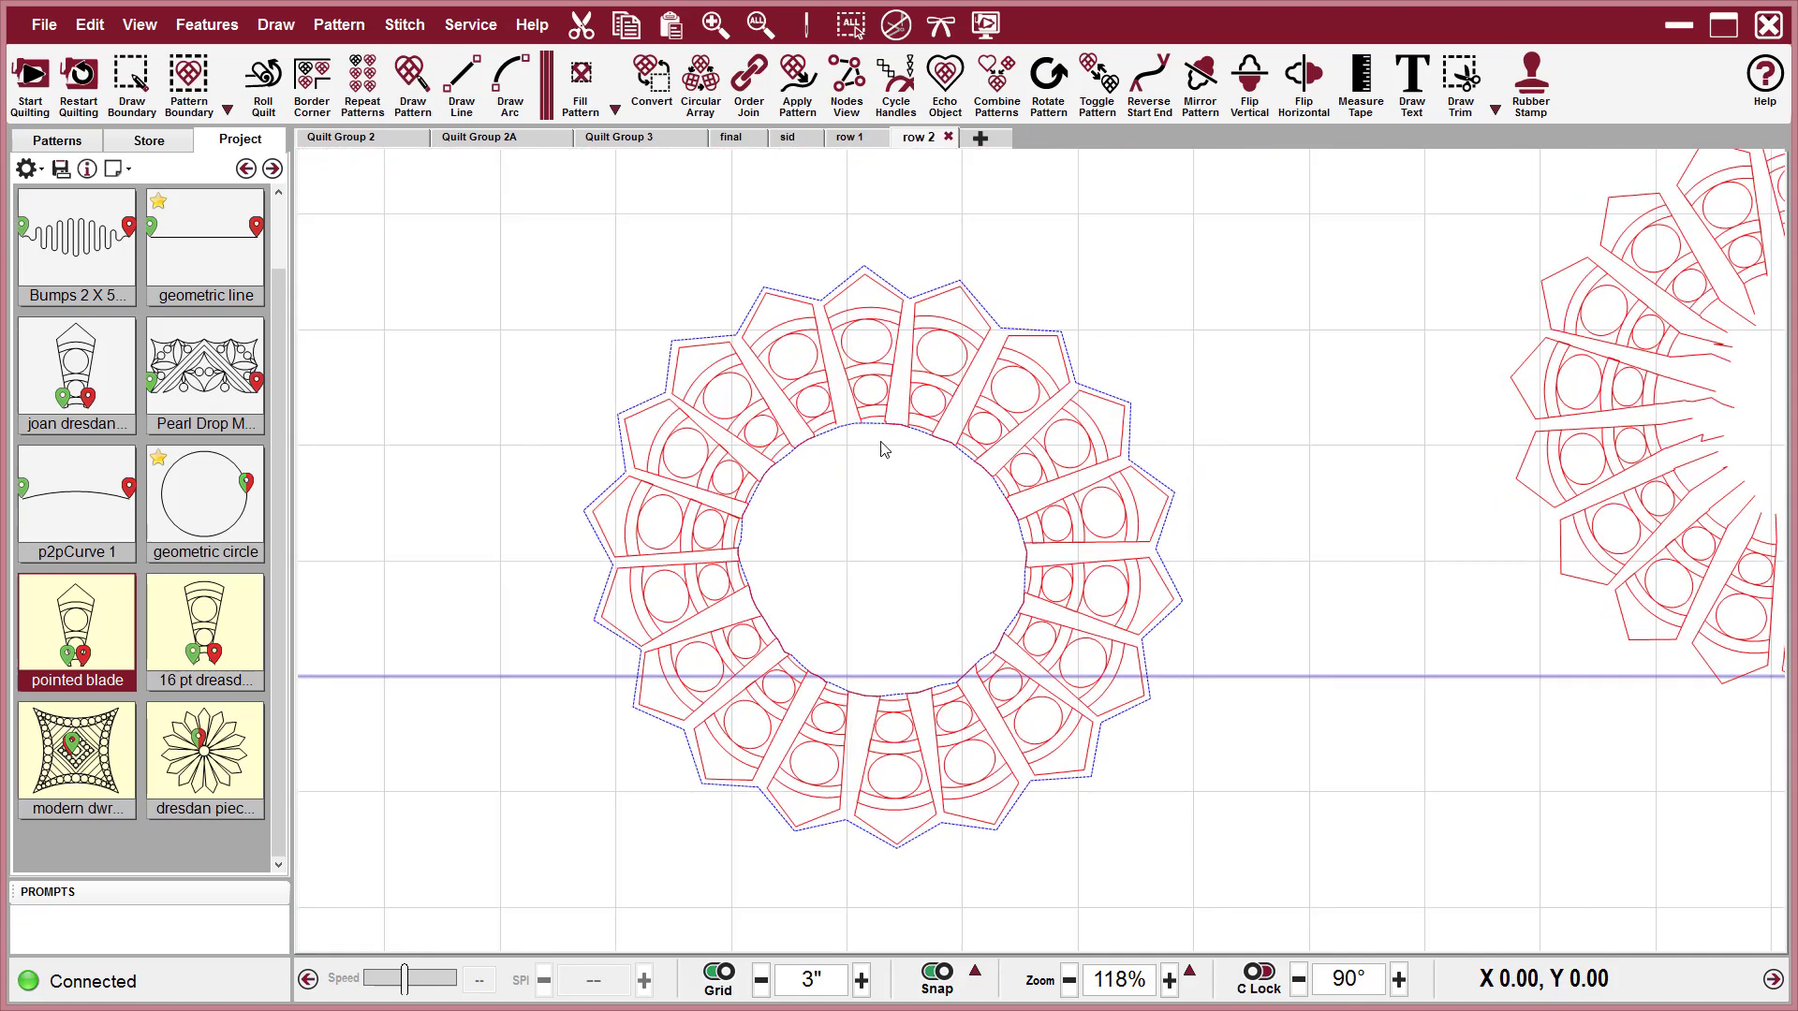
scroll(883, 445, up, 2)
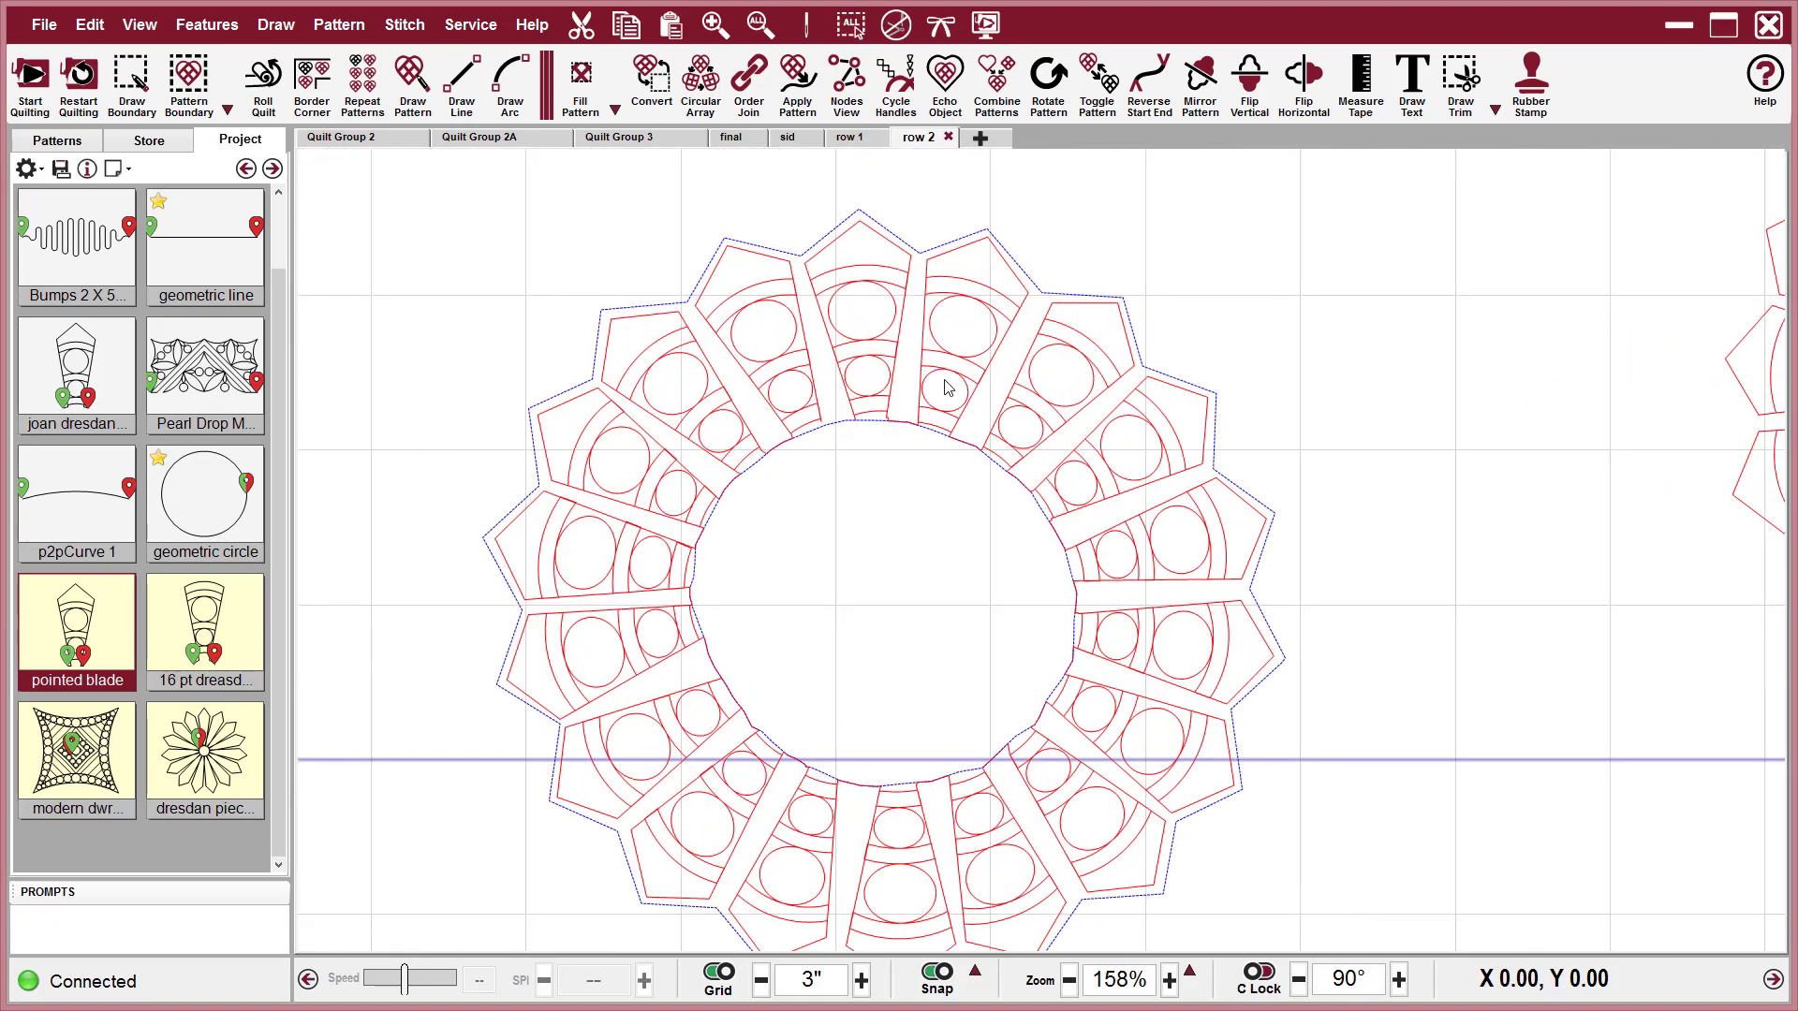
scroll(957, 392, down, 2)
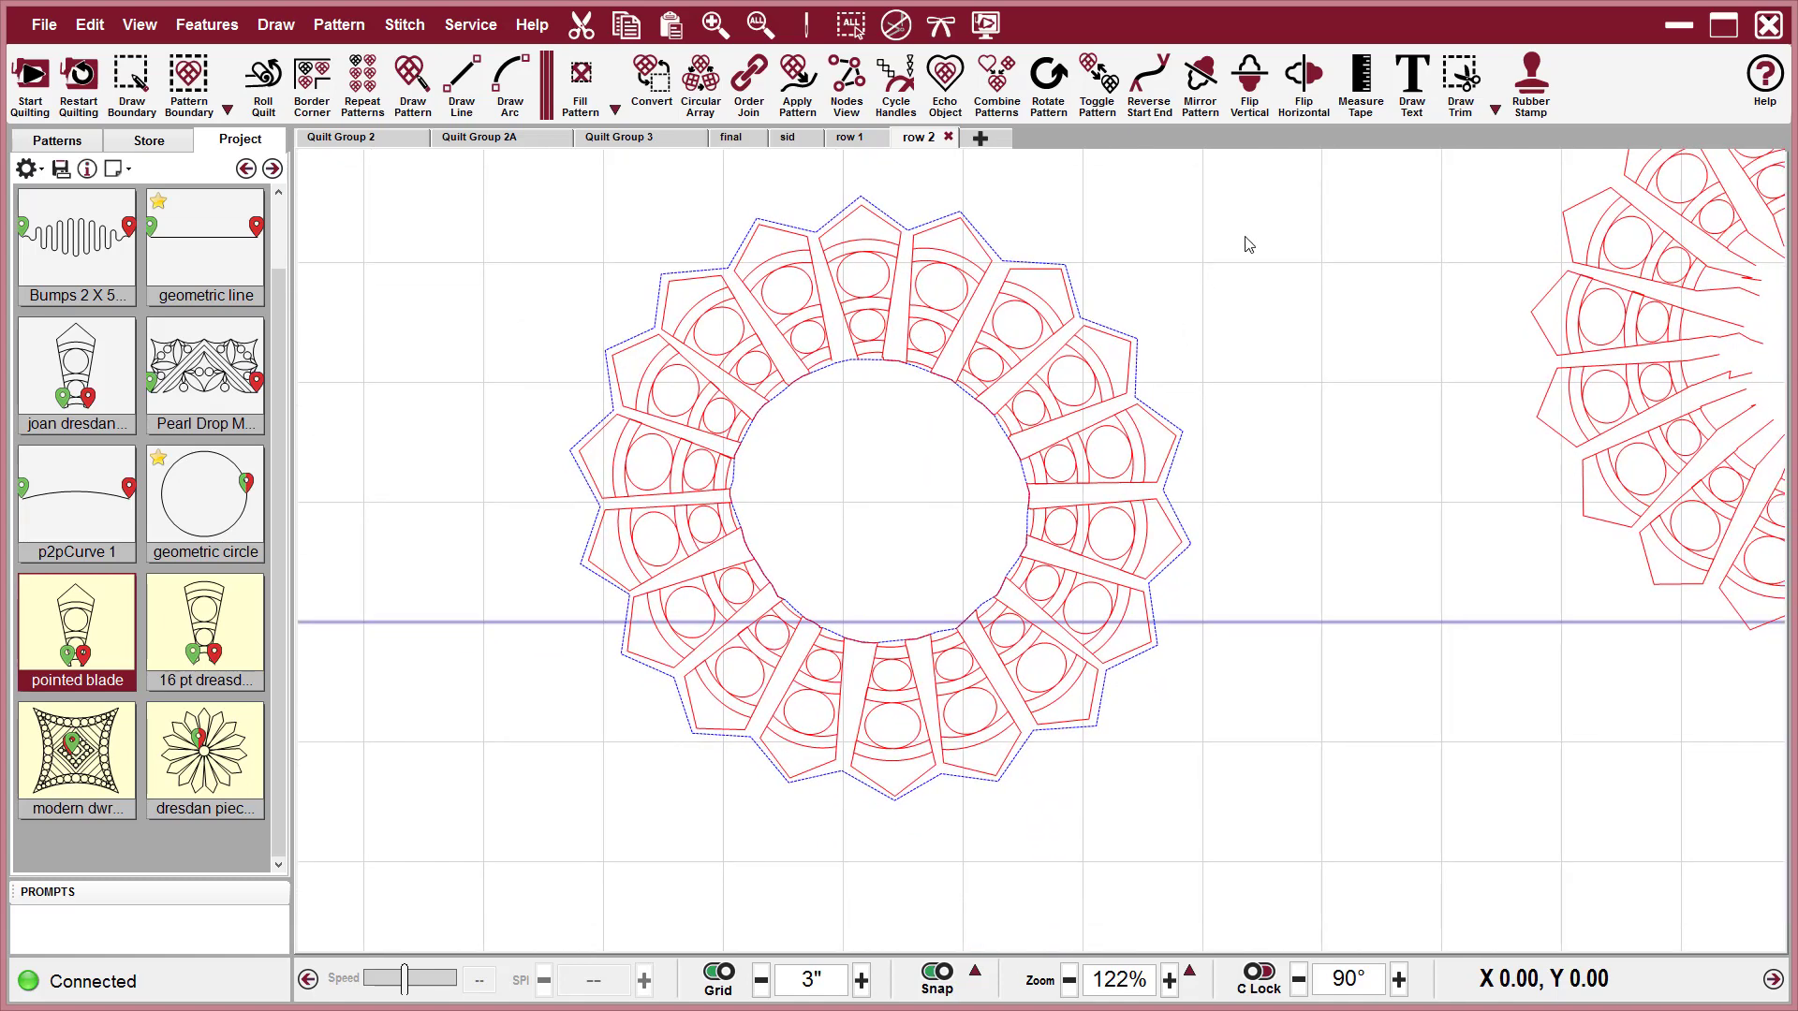
click(967, 279)
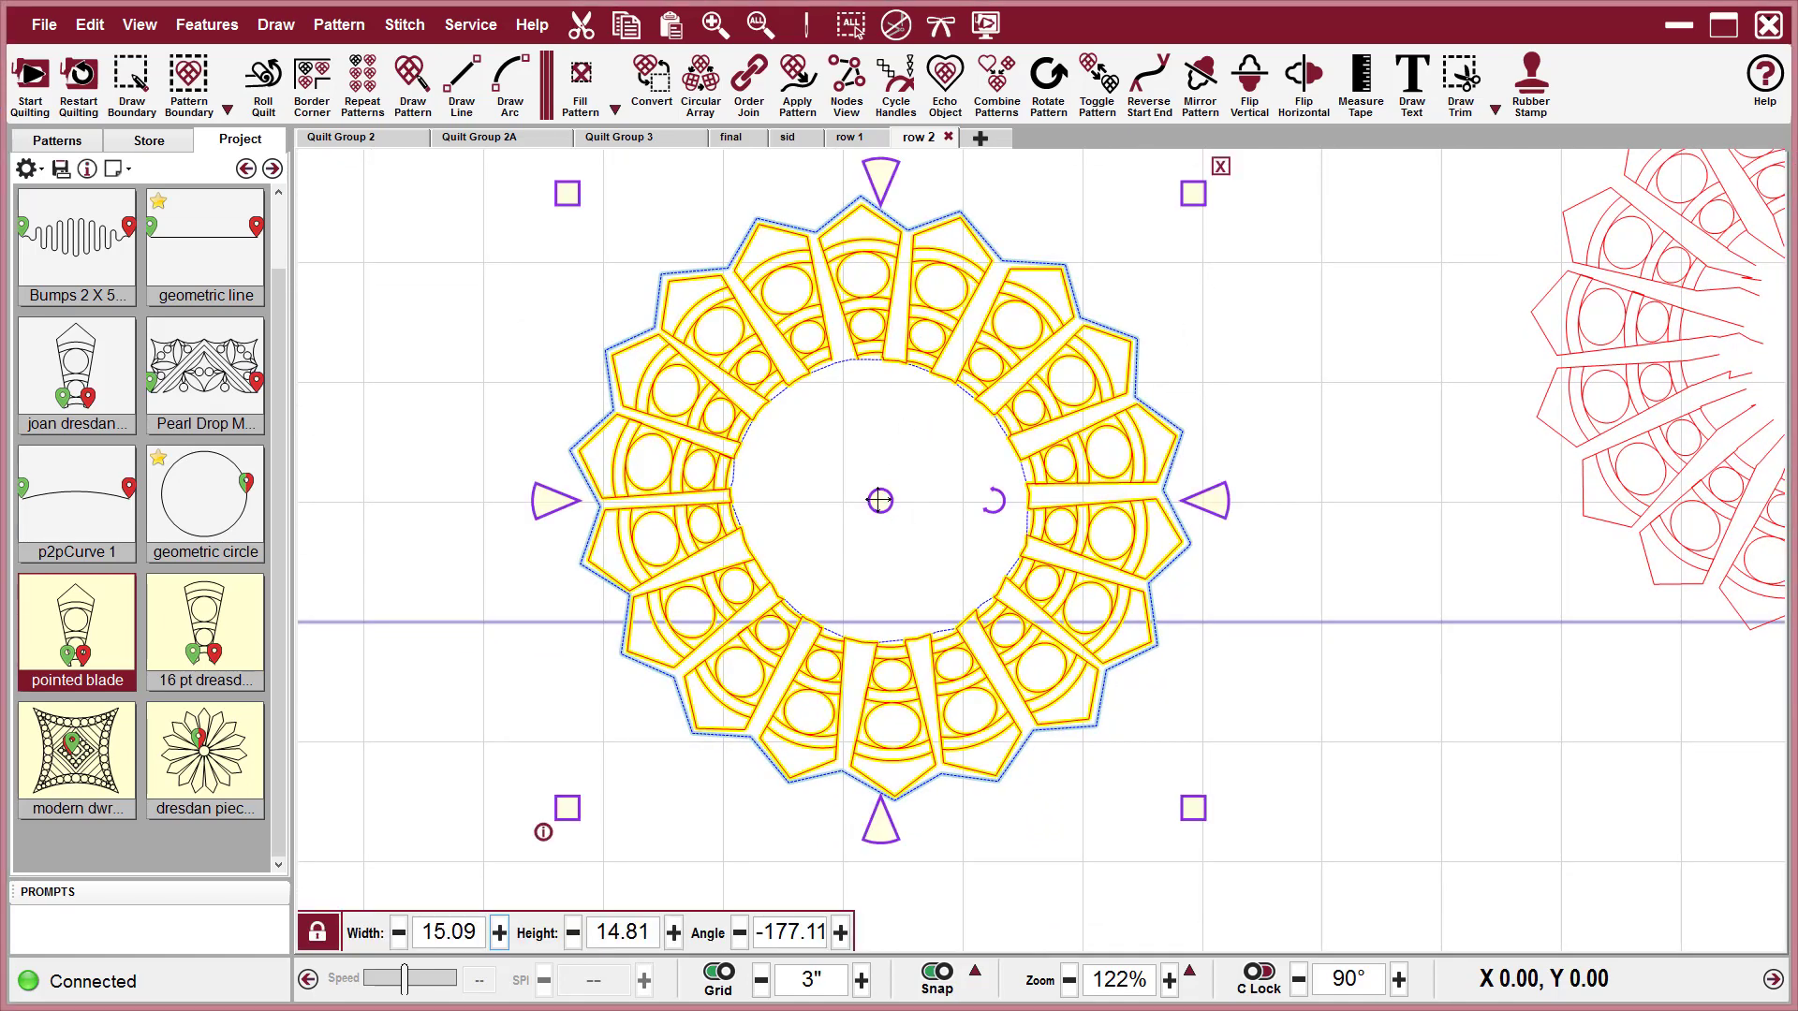
drag(878, 500, 1632, 750)
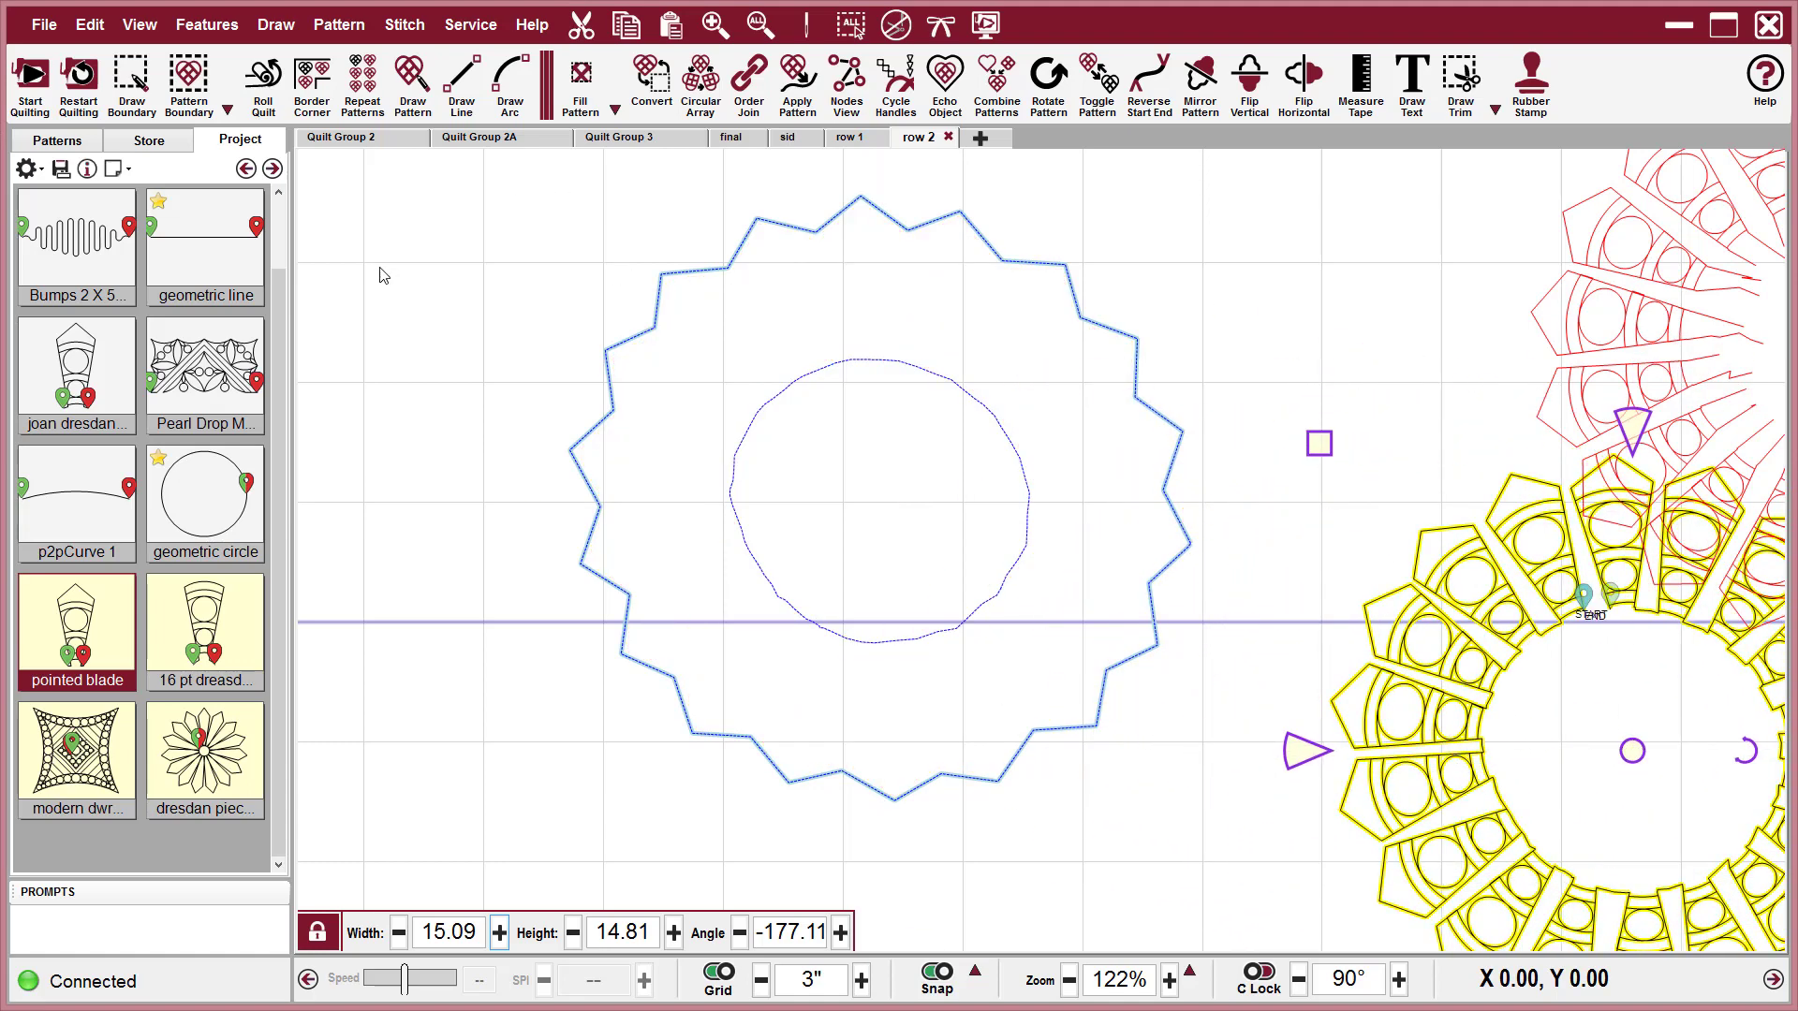
click(414, 277)
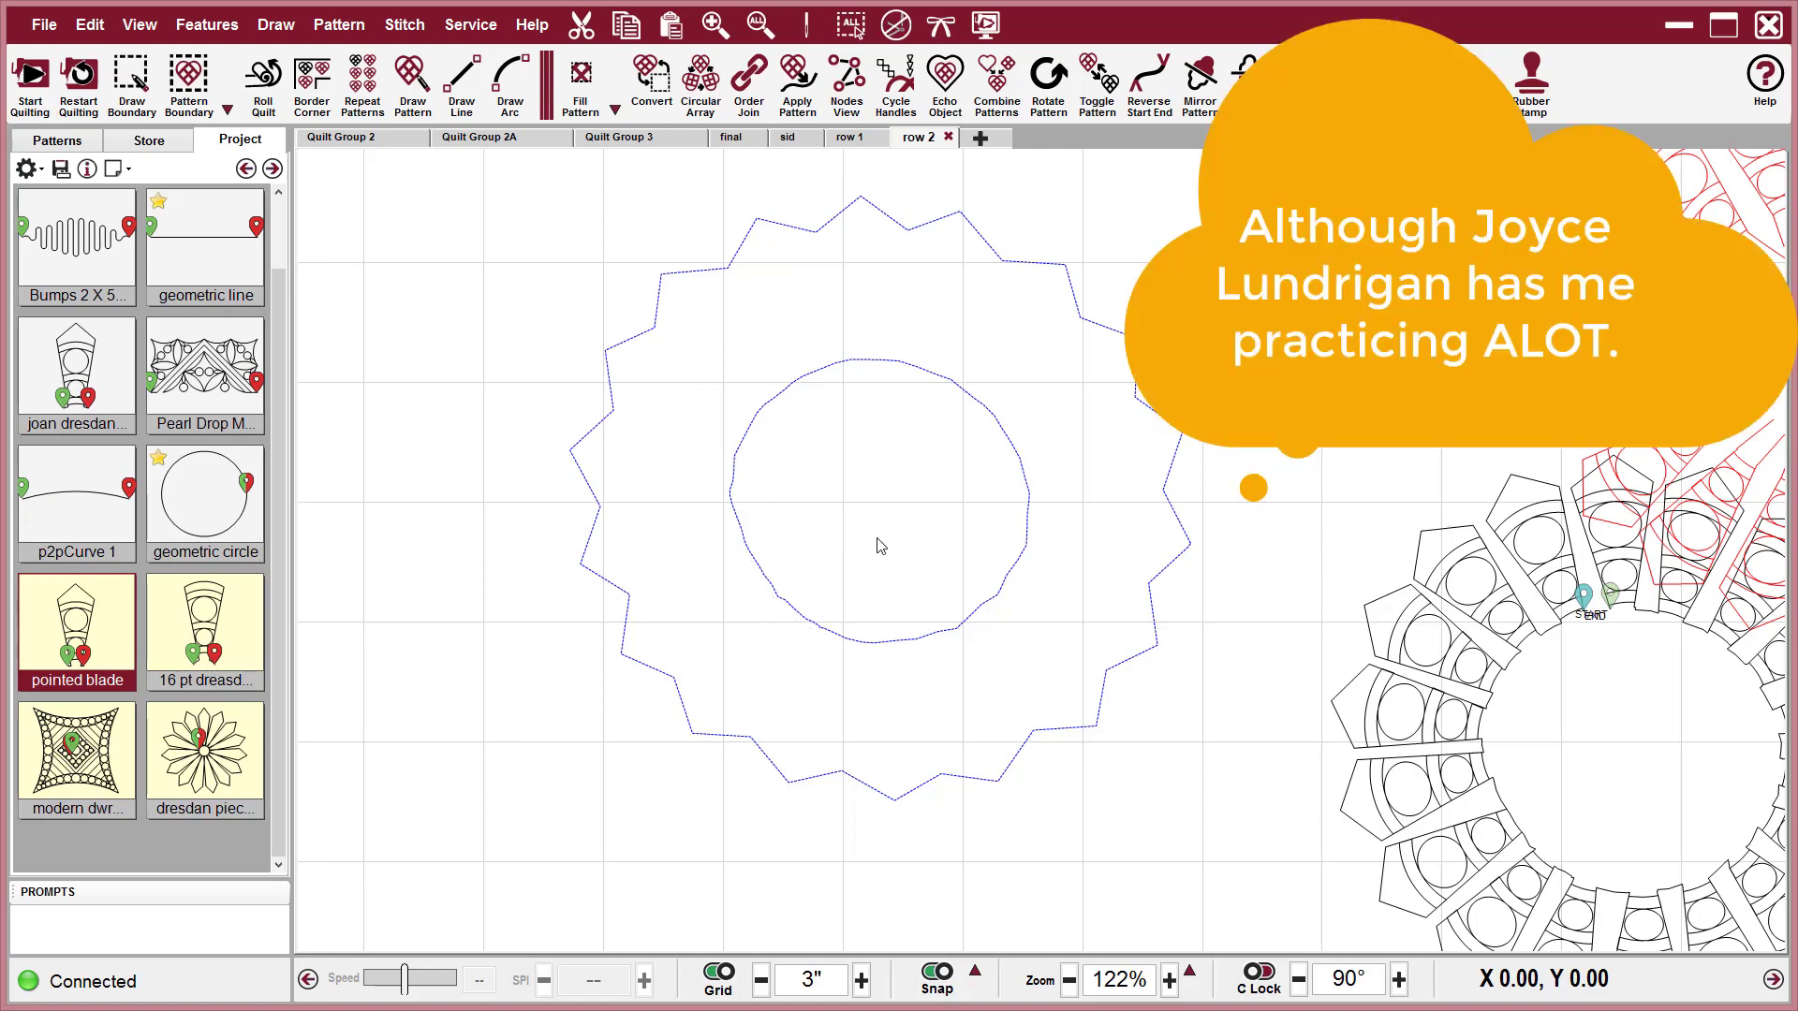
Examine the plate's pointed outer boundary and its round inner boundary in turn.
click(878, 213)
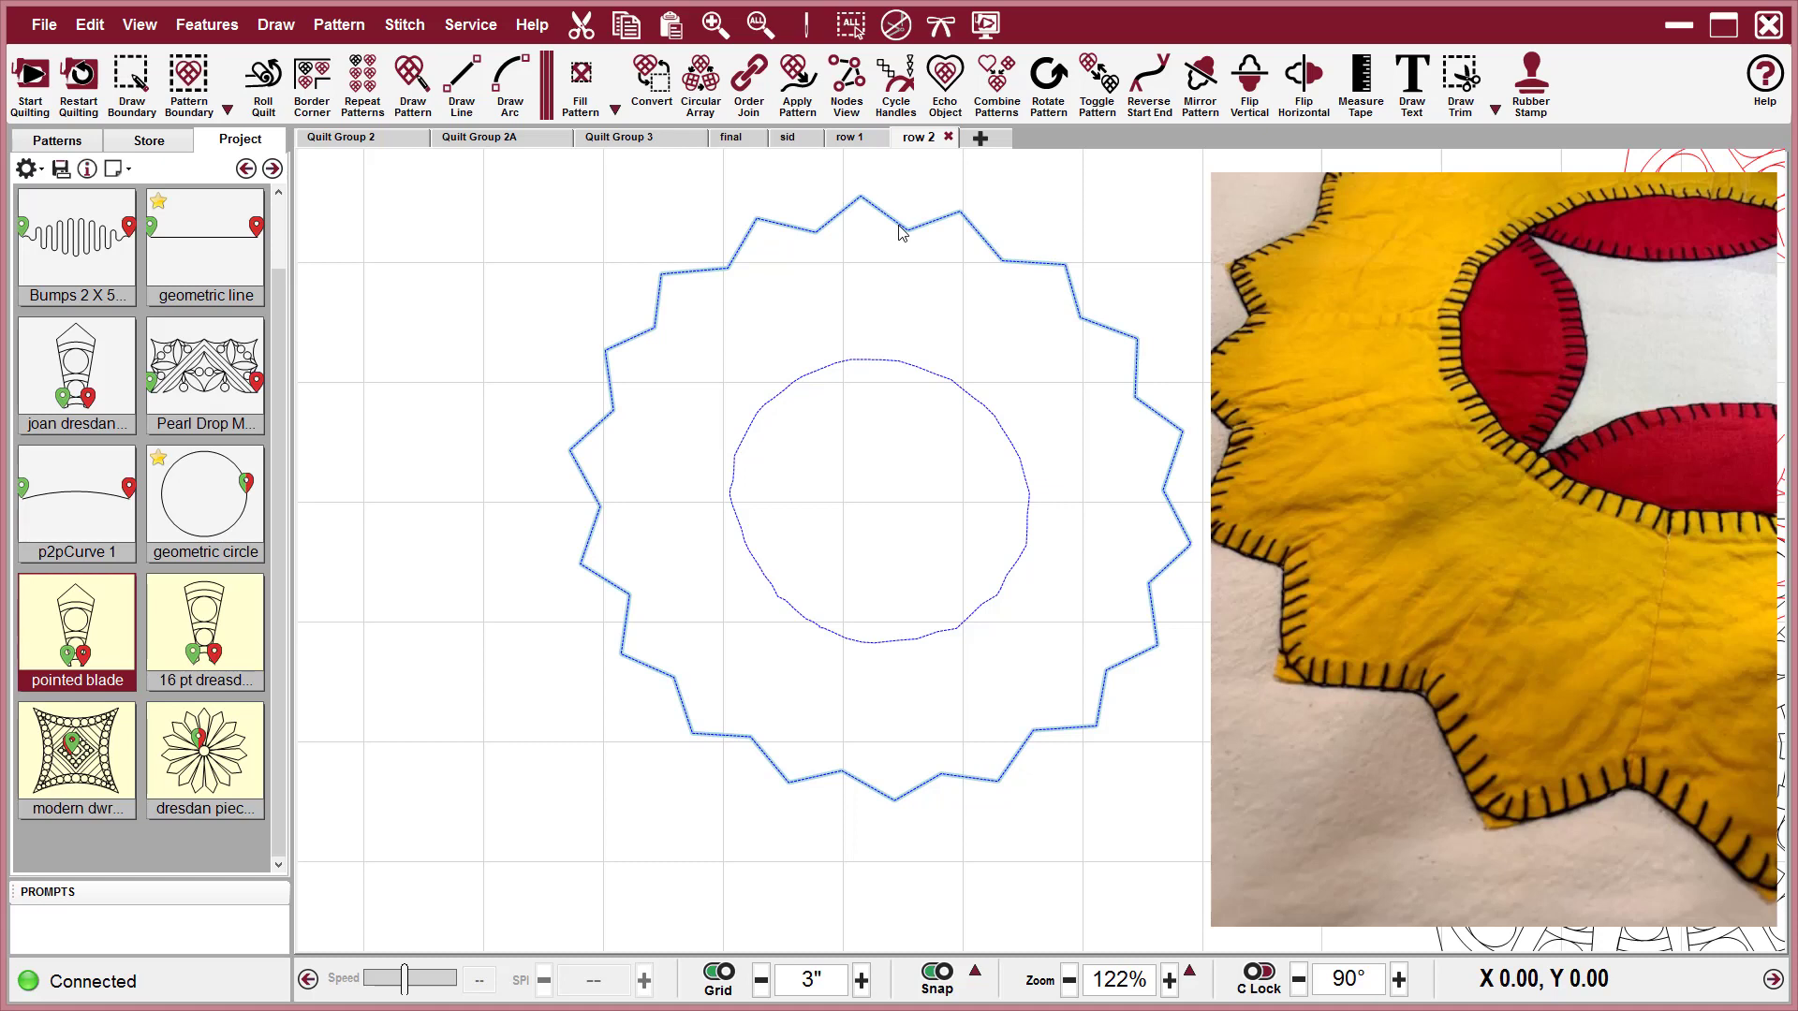
click(915, 522)
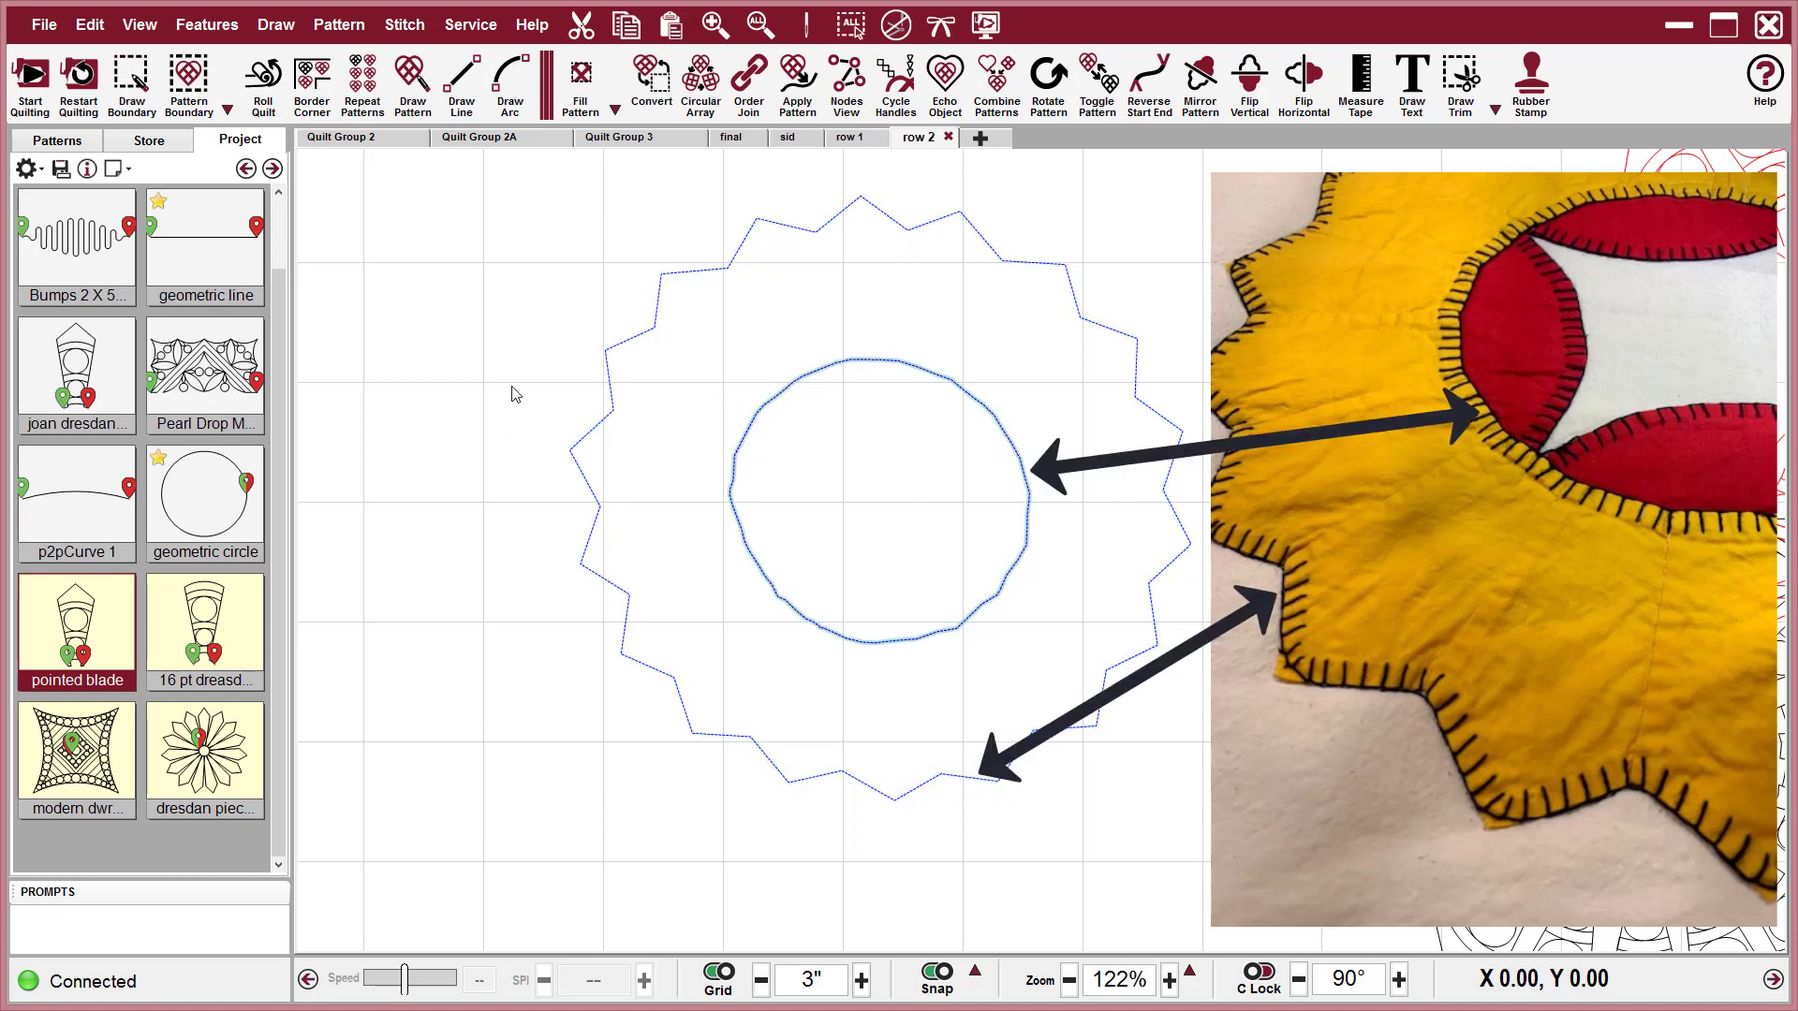
click(474, 303)
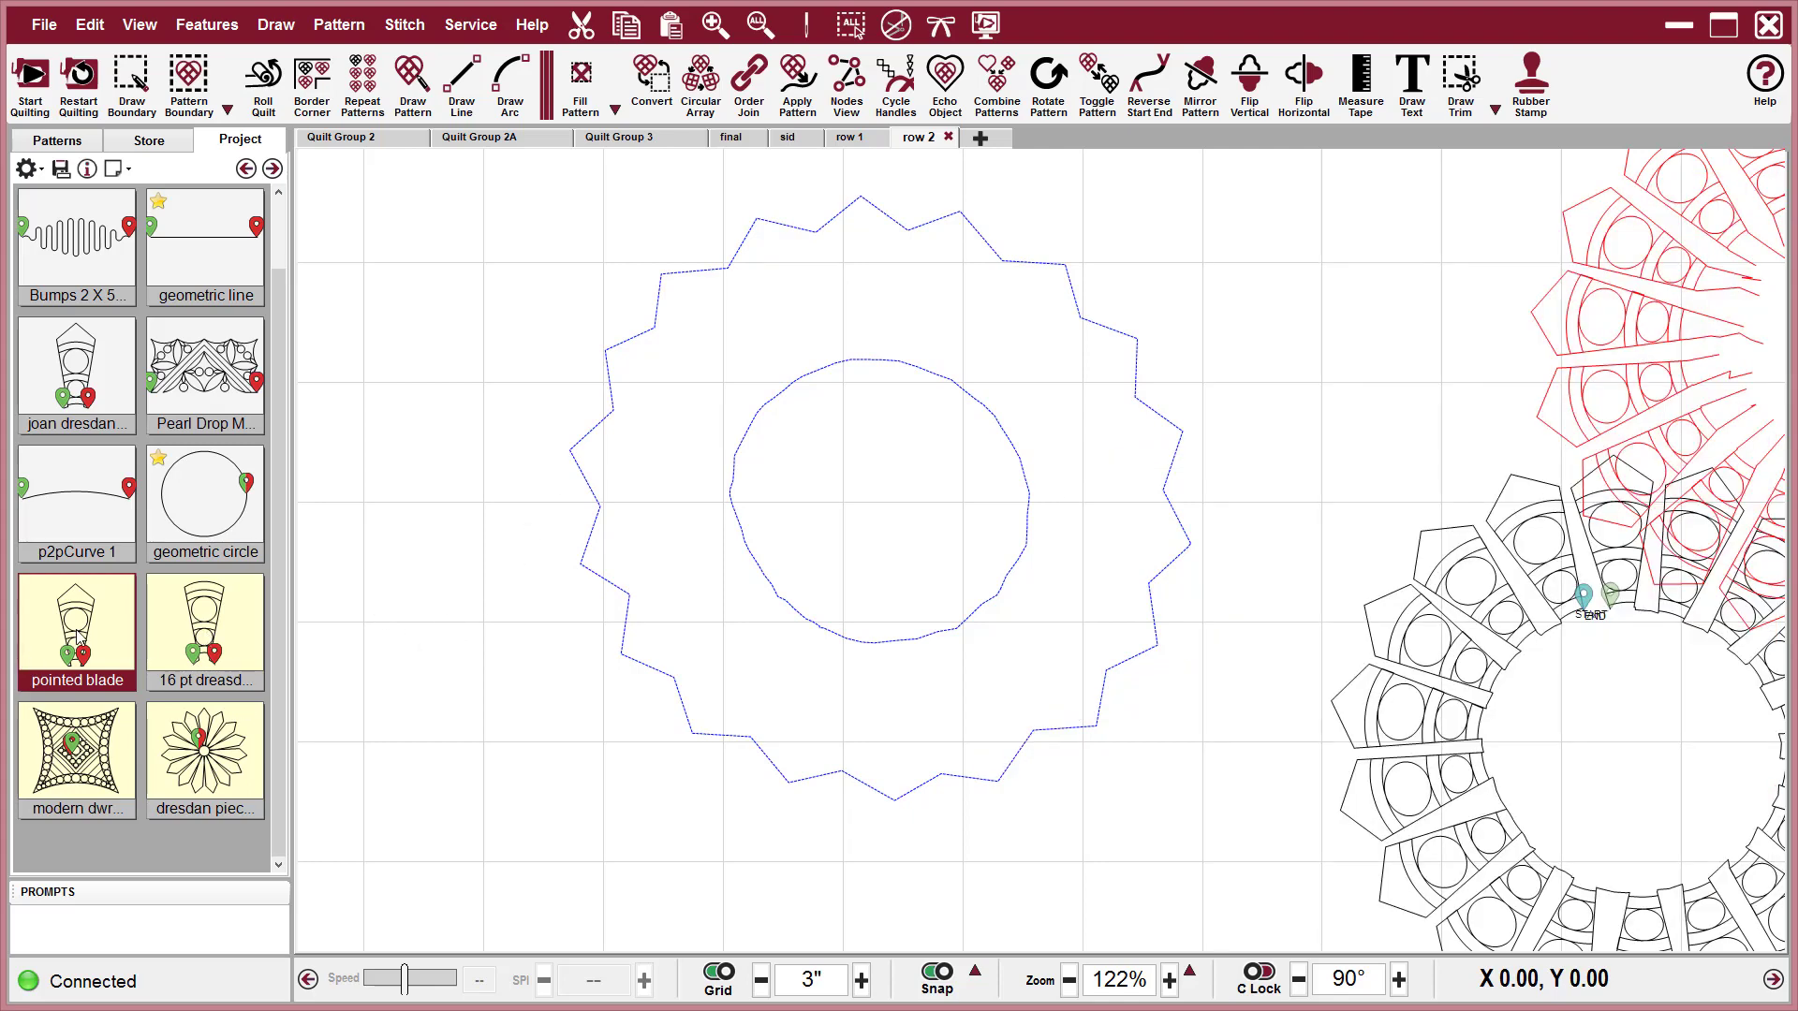
Try chaining six pointed blades along the upper edge of the inner circle with Draw Pattern, and delete them.
click(410, 82)
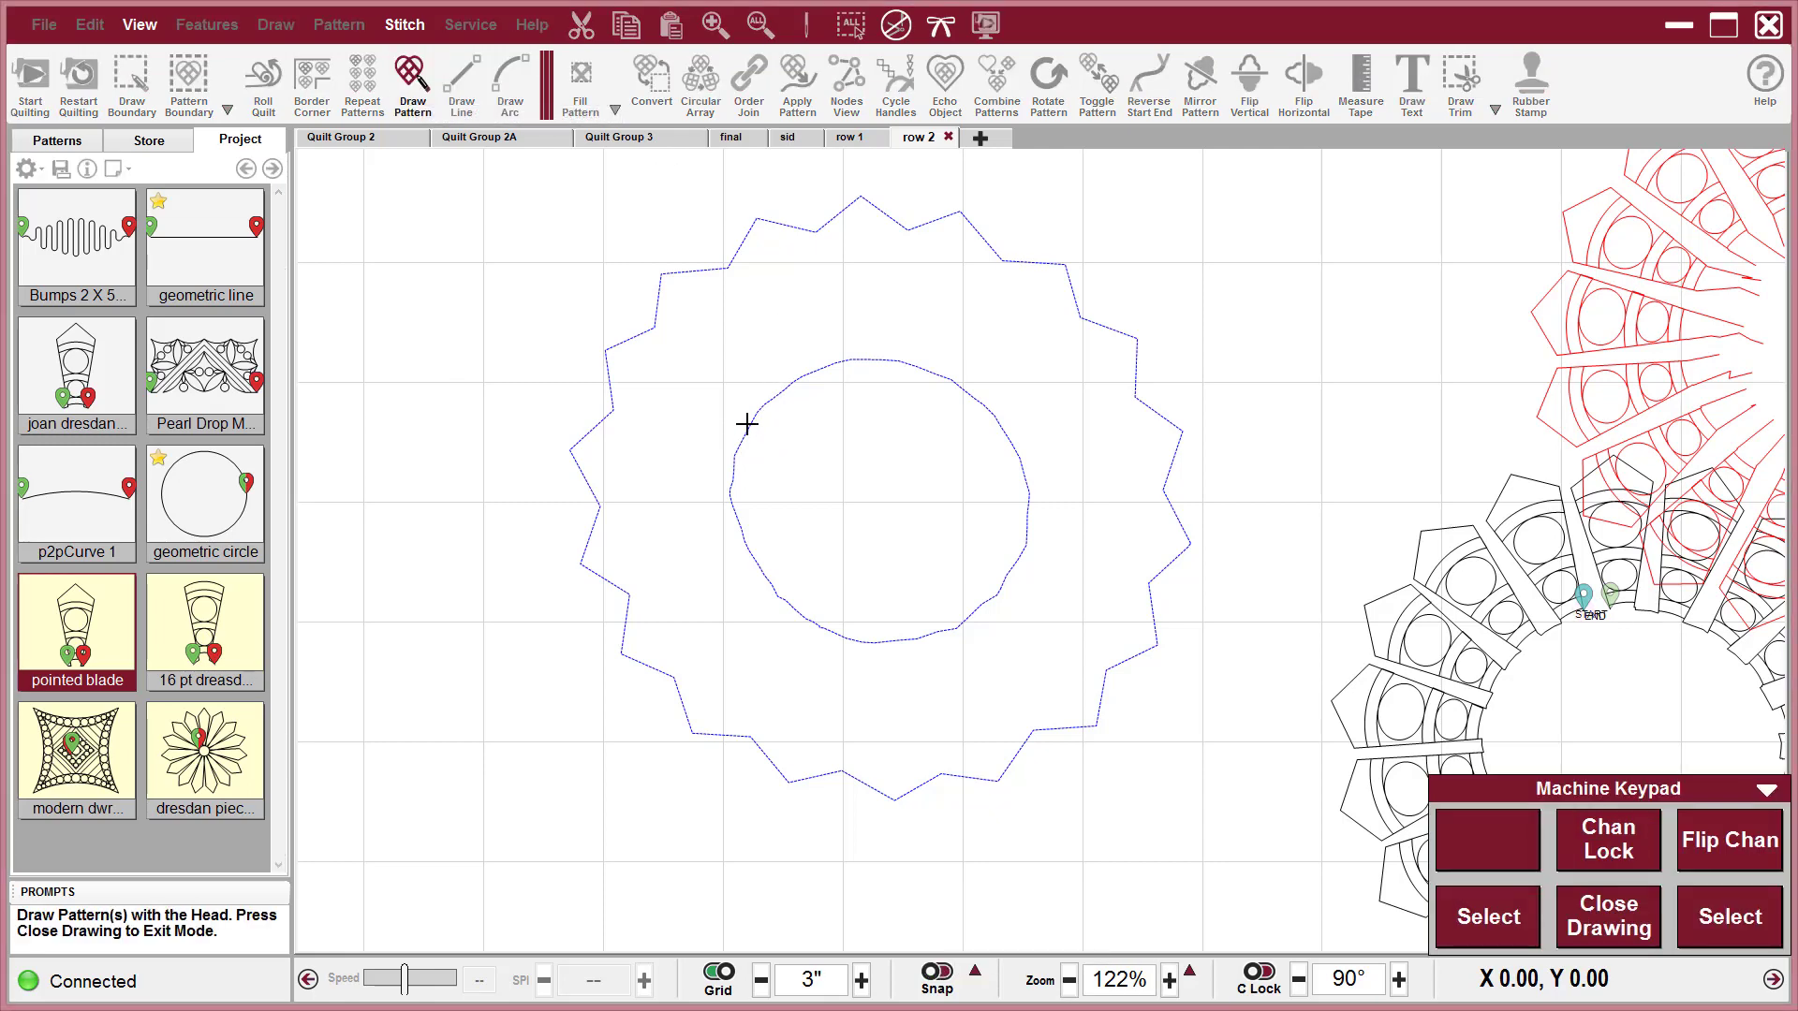
drag(749, 428, 803, 378)
click(861, 362)
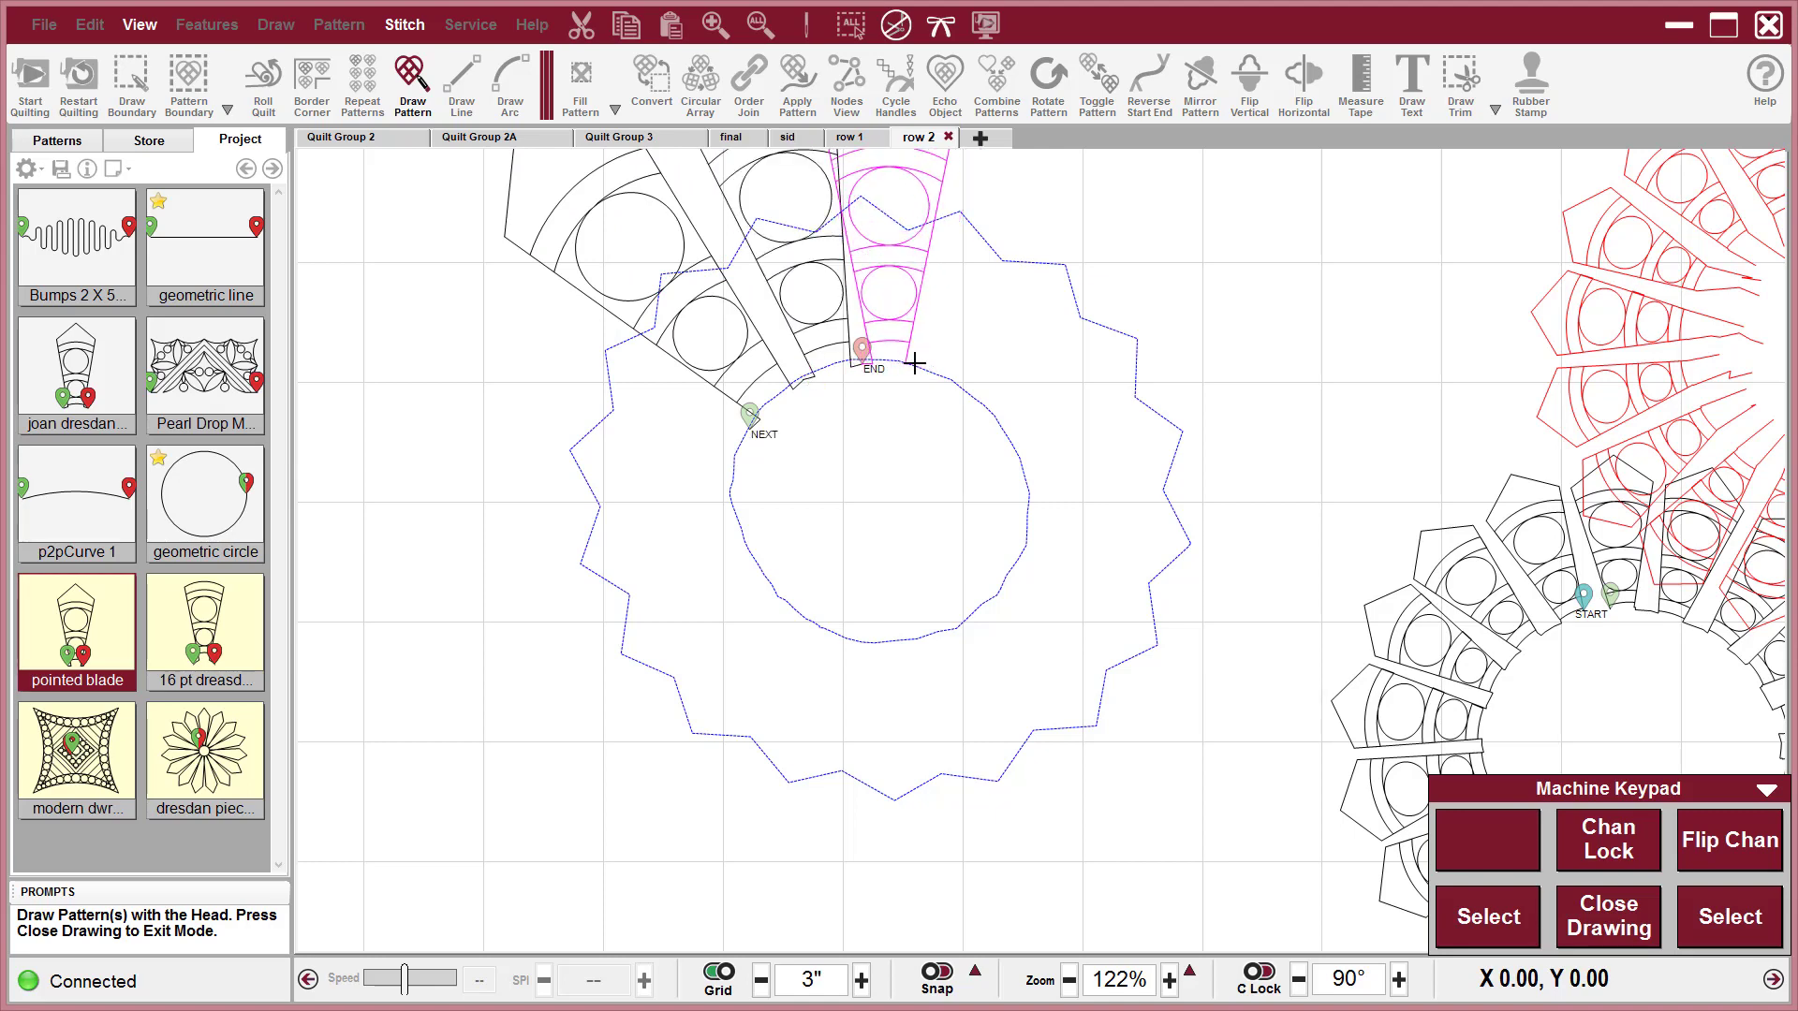
click(916, 363)
scroll(915, 363, down, 3)
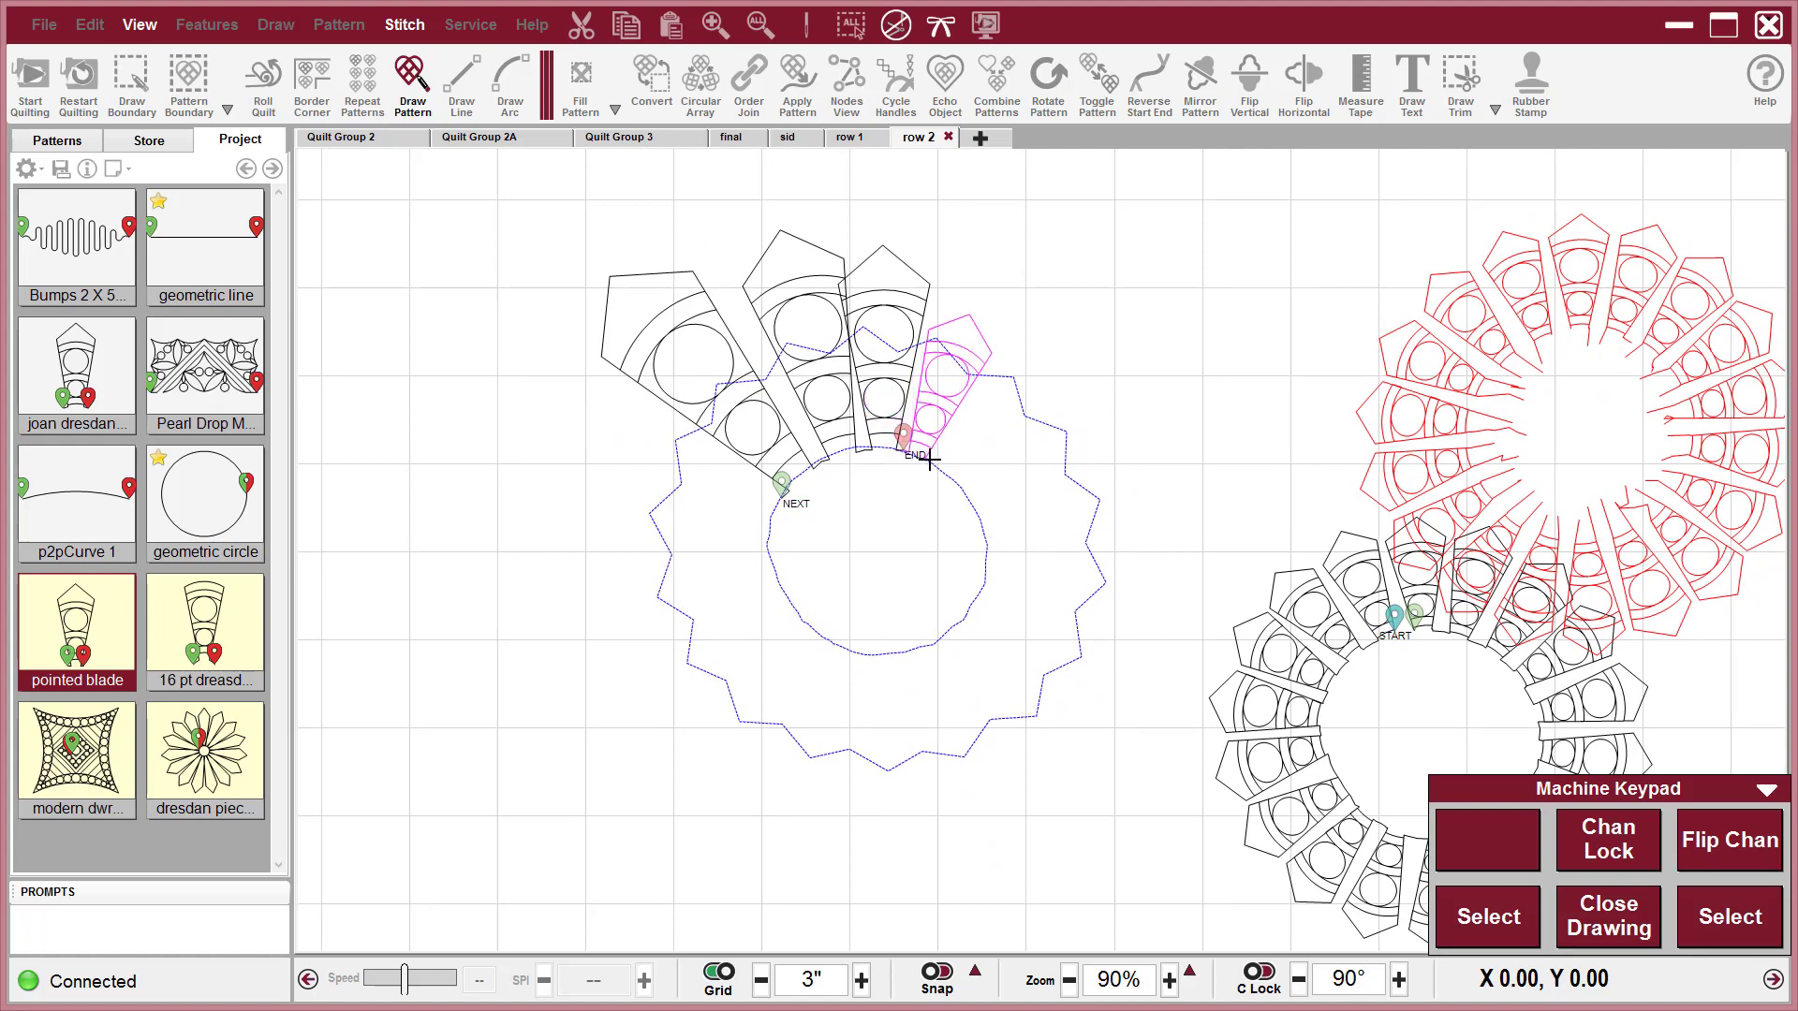
click(934, 465)
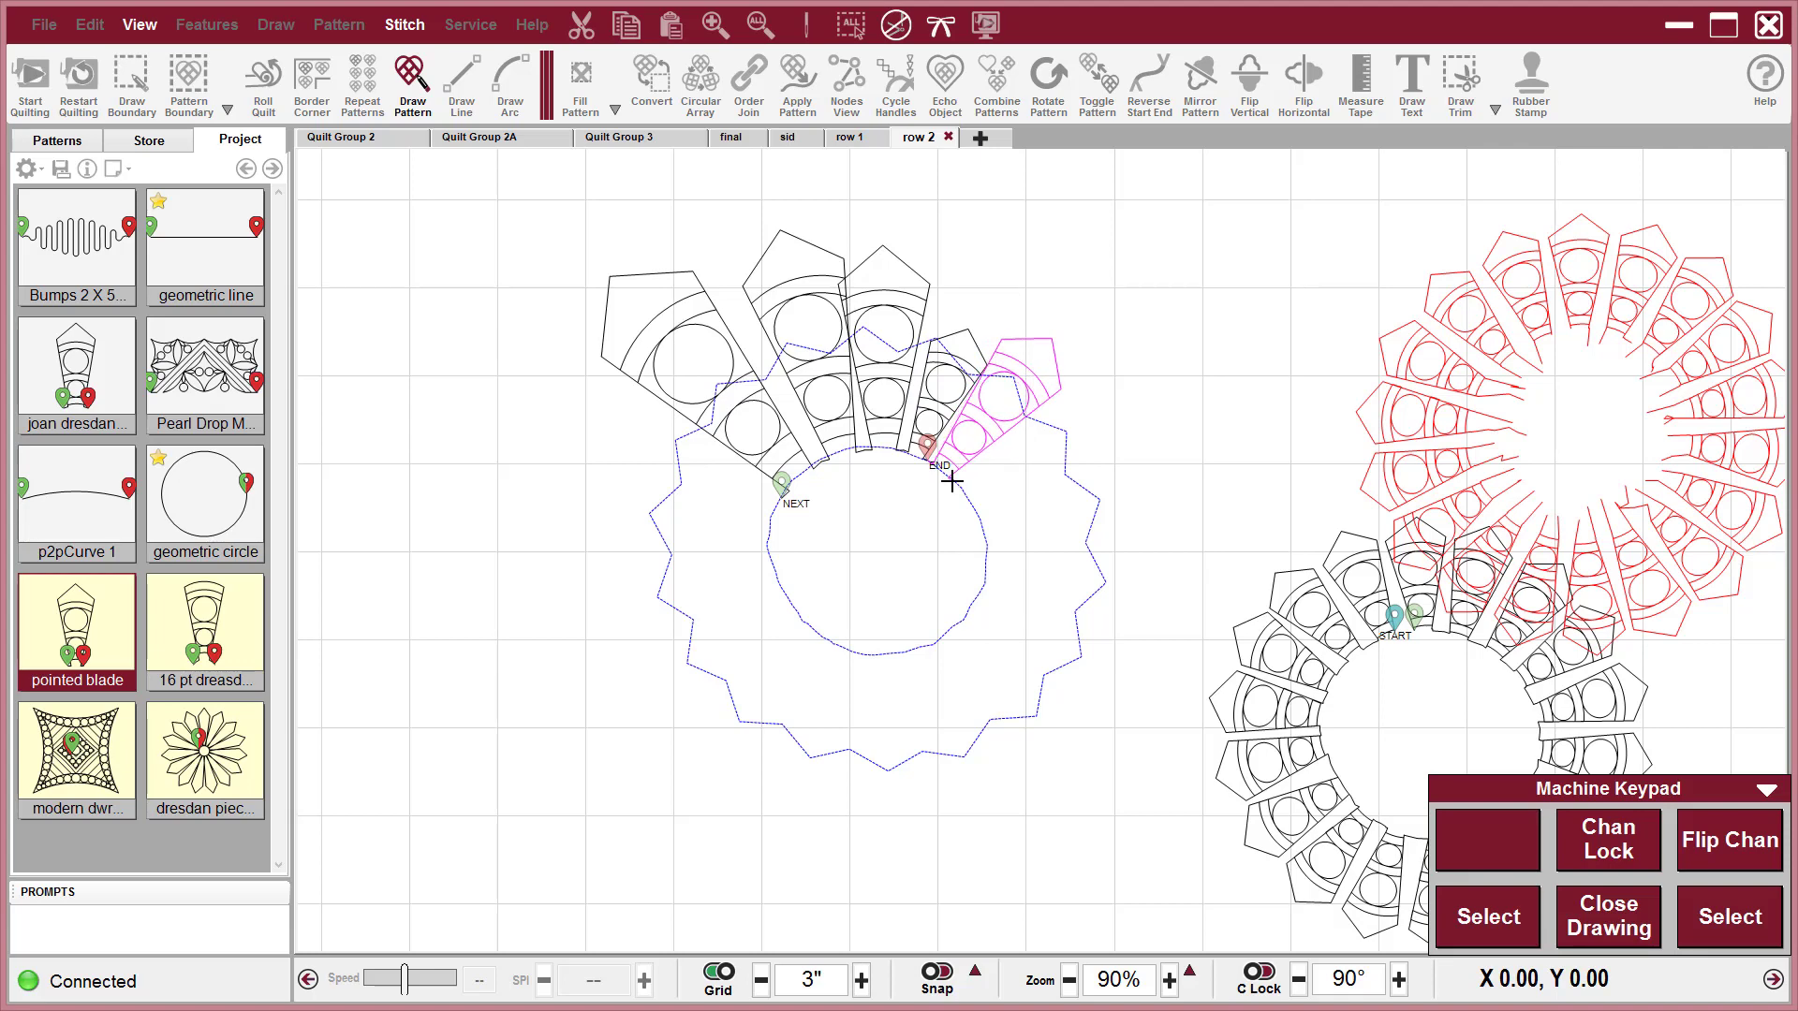
click(951, 480)
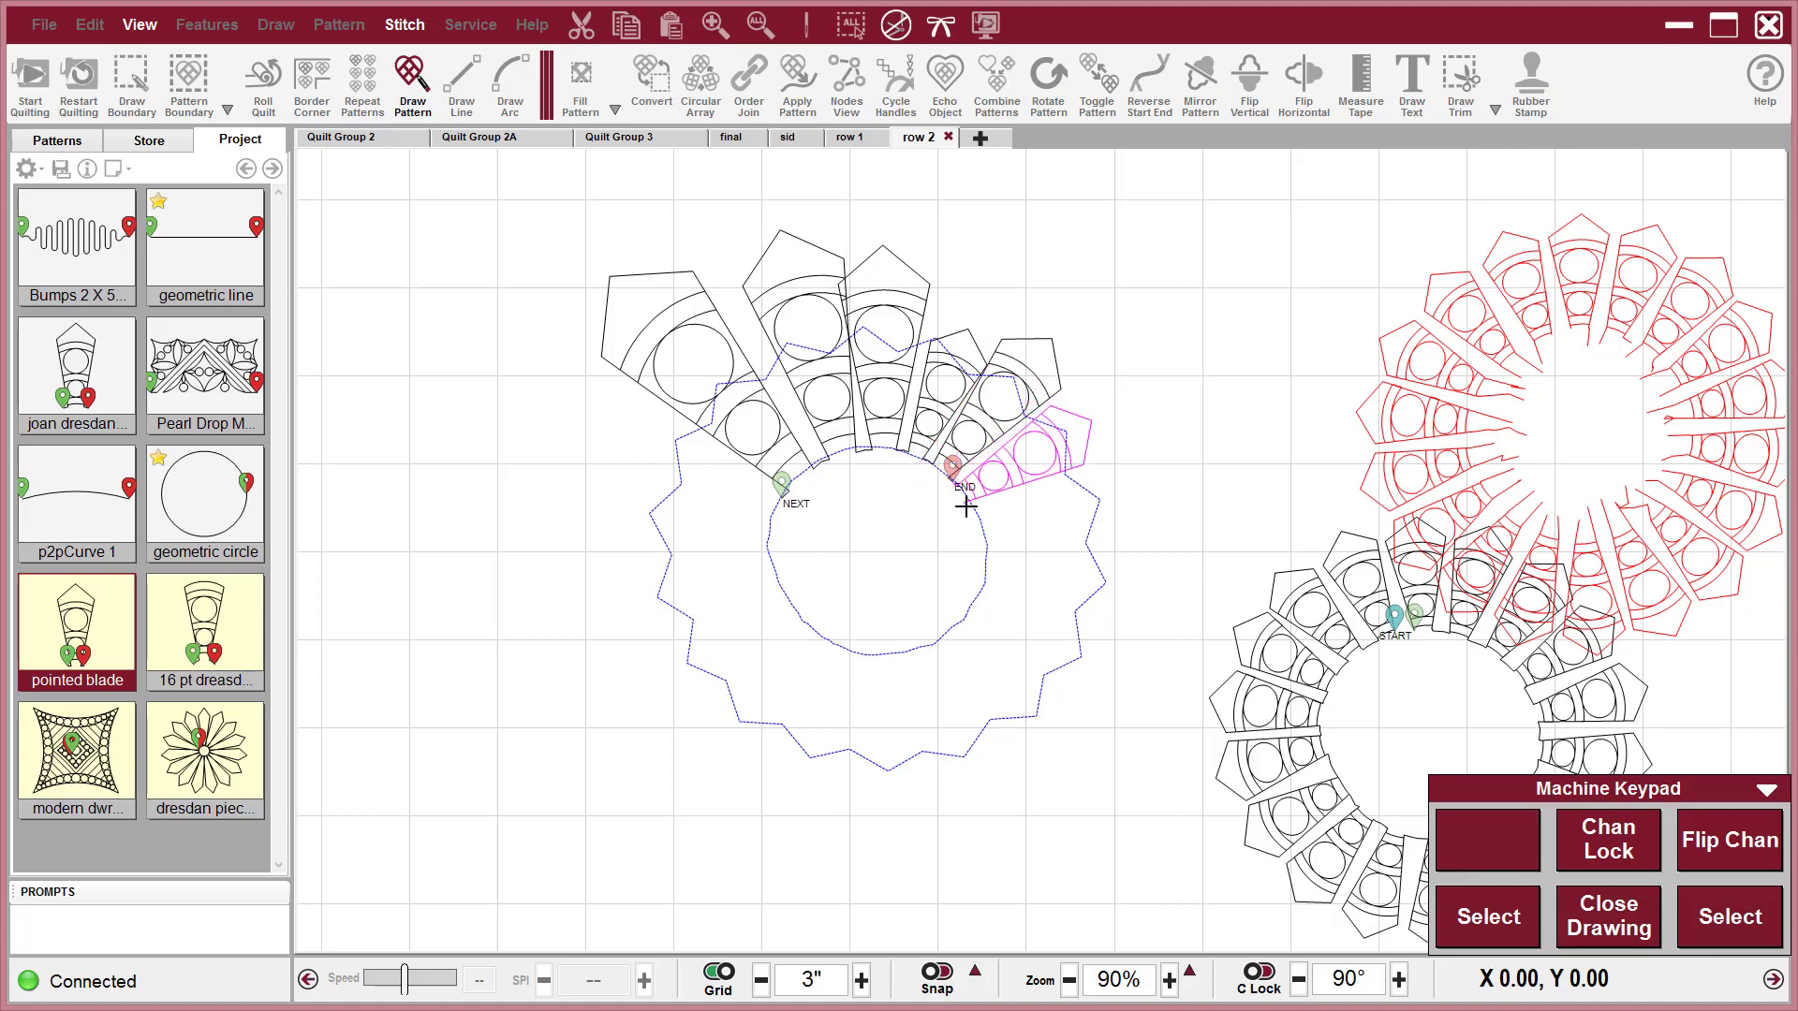
click(967, 507)
right_click(967, 507)
right_click(967, 508)
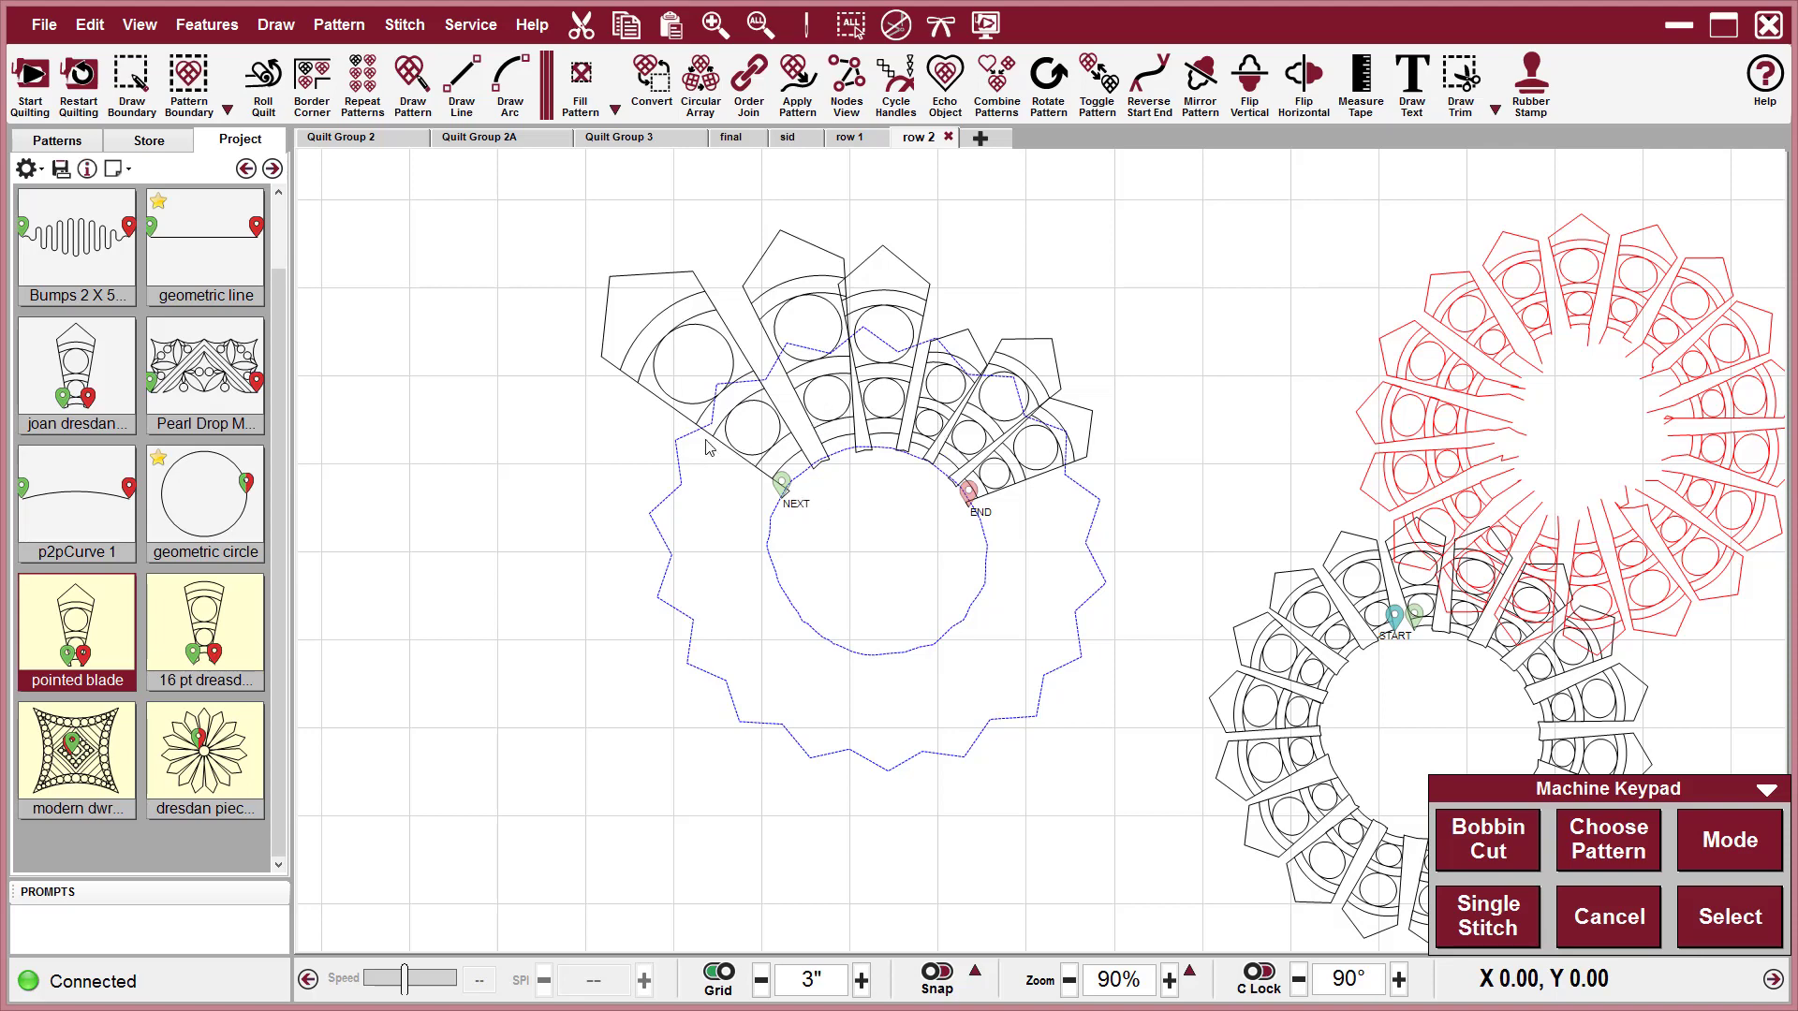
drag(480, 212, 1146, 536)
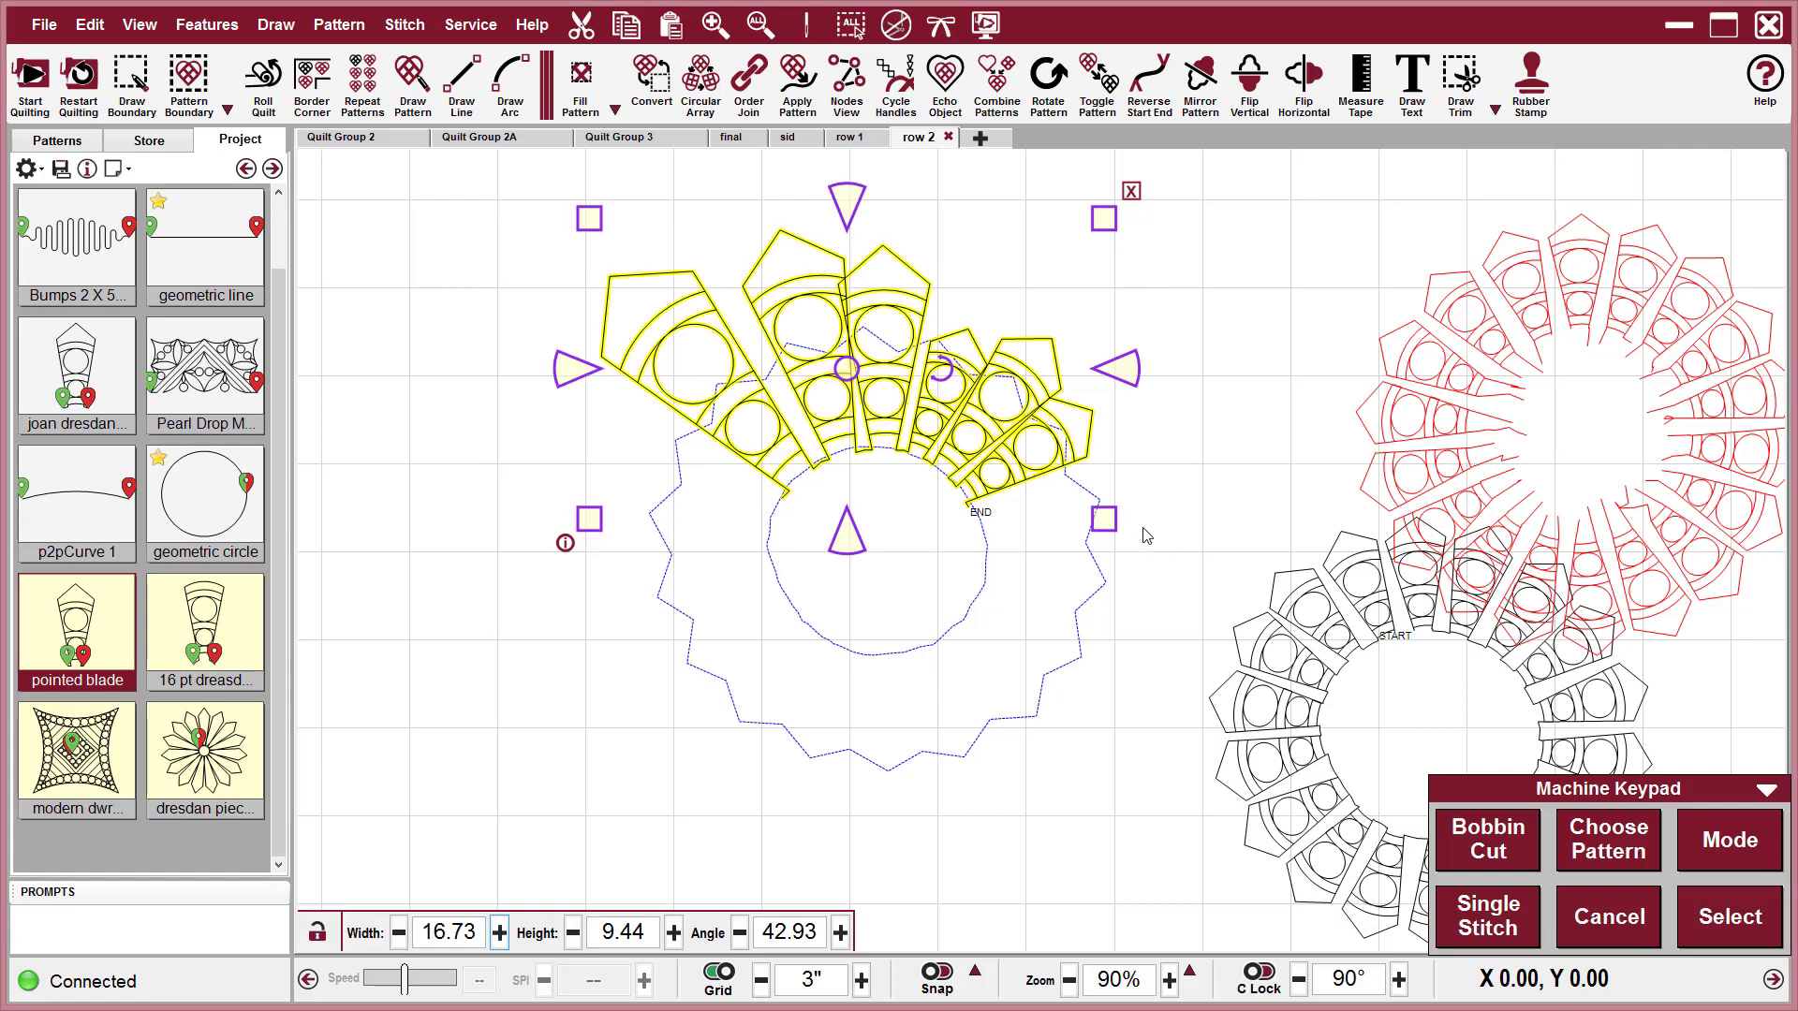
key(Delete)
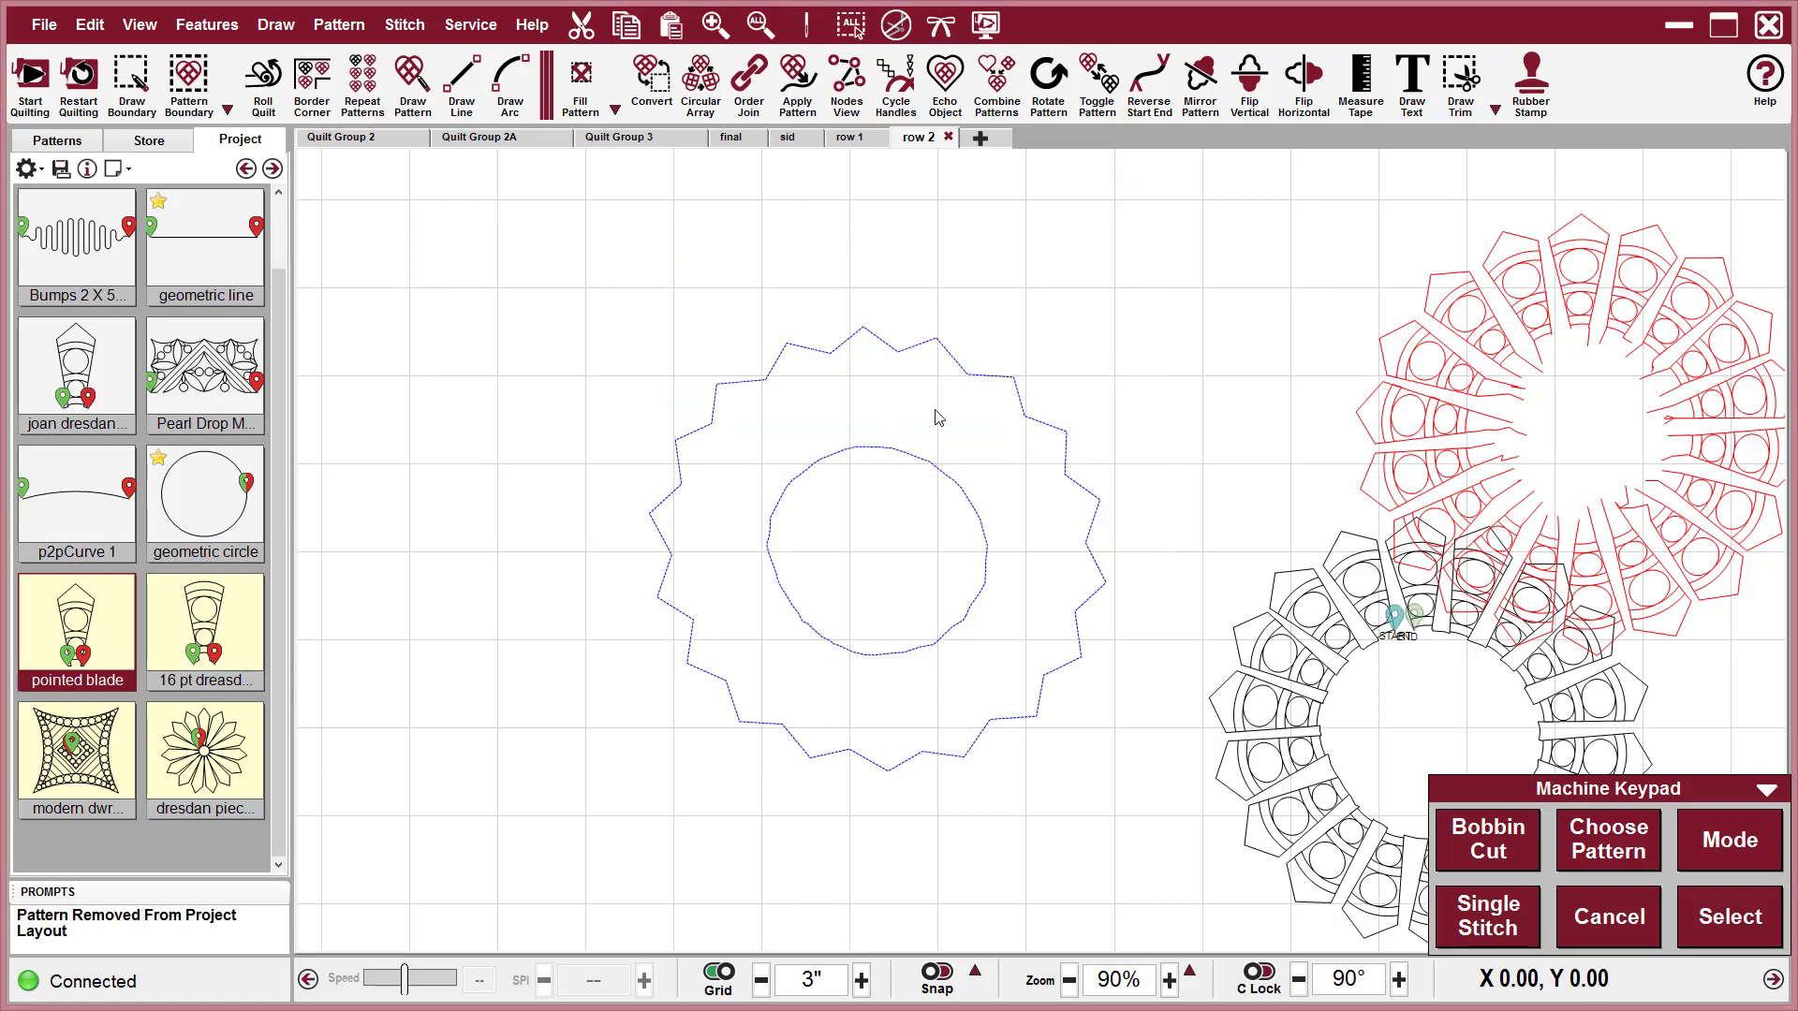
Place a pointed blade between the inner circle and the outer boundary's top peak, sized 1.86 by 4.15 and rotated to 0.26°.
drag(94, 614, 838, 398)
scroll(838, 398, up, 5)
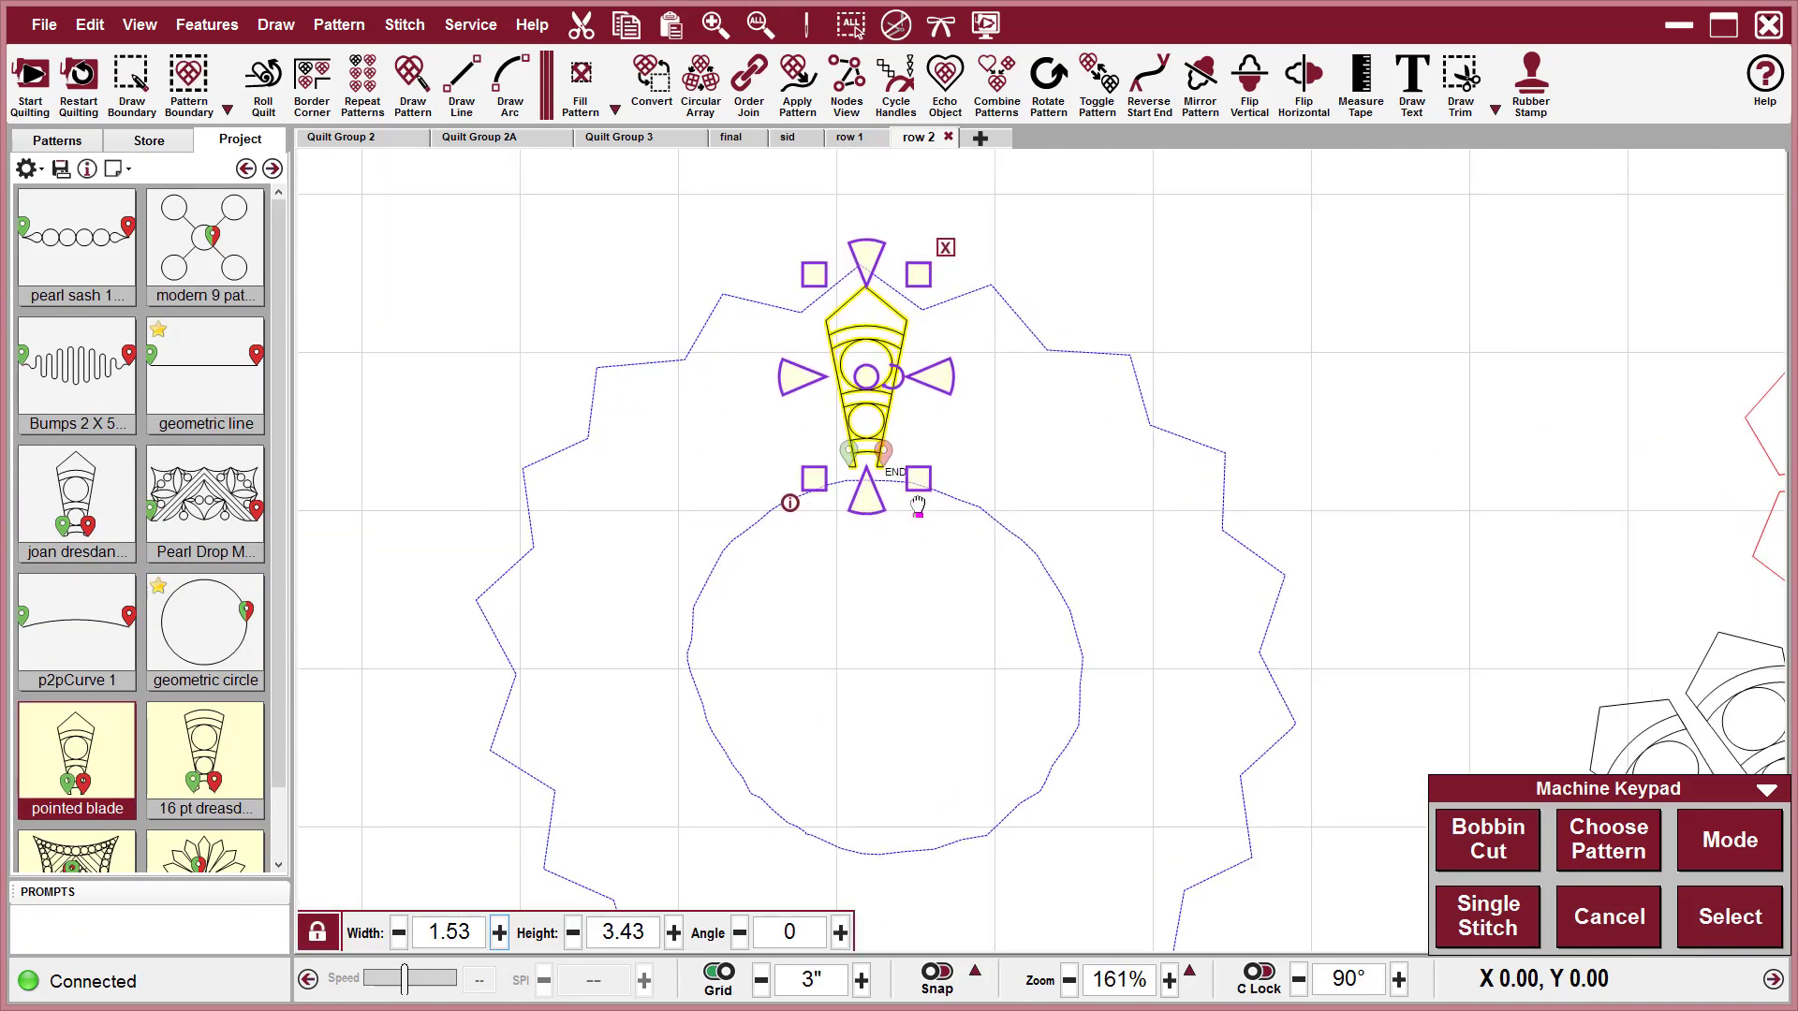
right_click(942, 495)
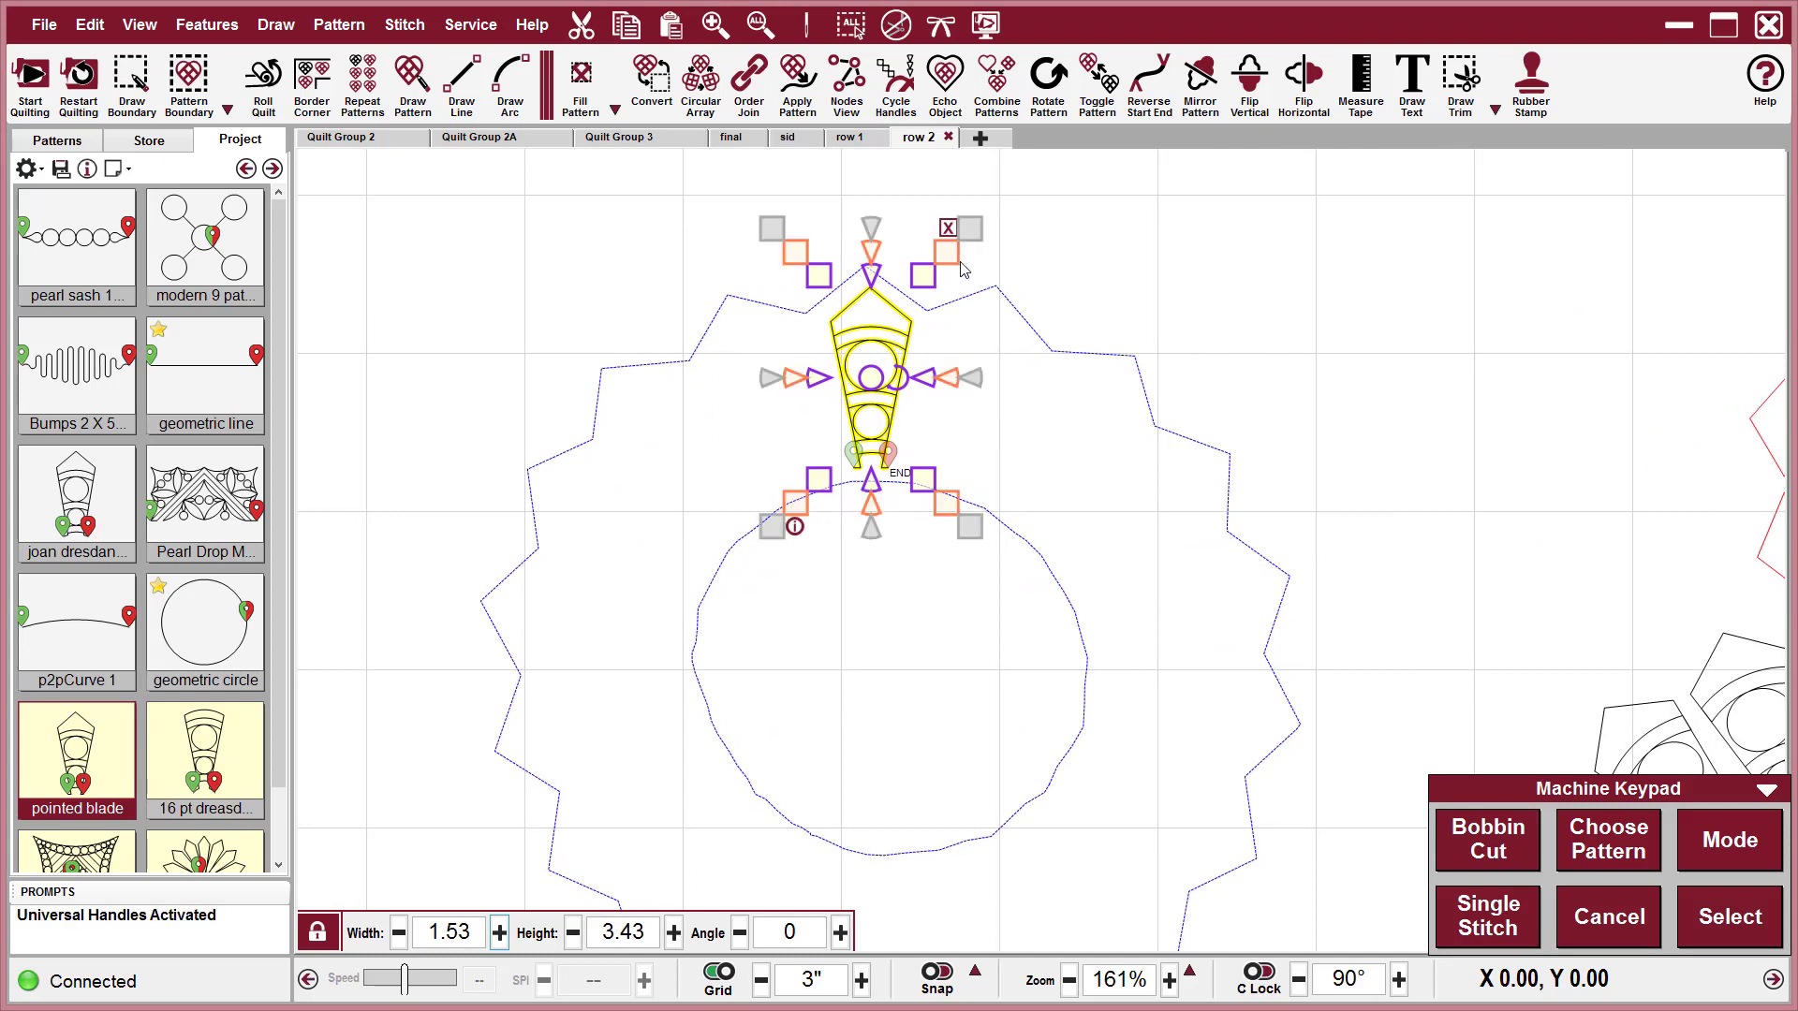
drag(956, 263, 952, 234)
drag(874, 380, 870, 380)
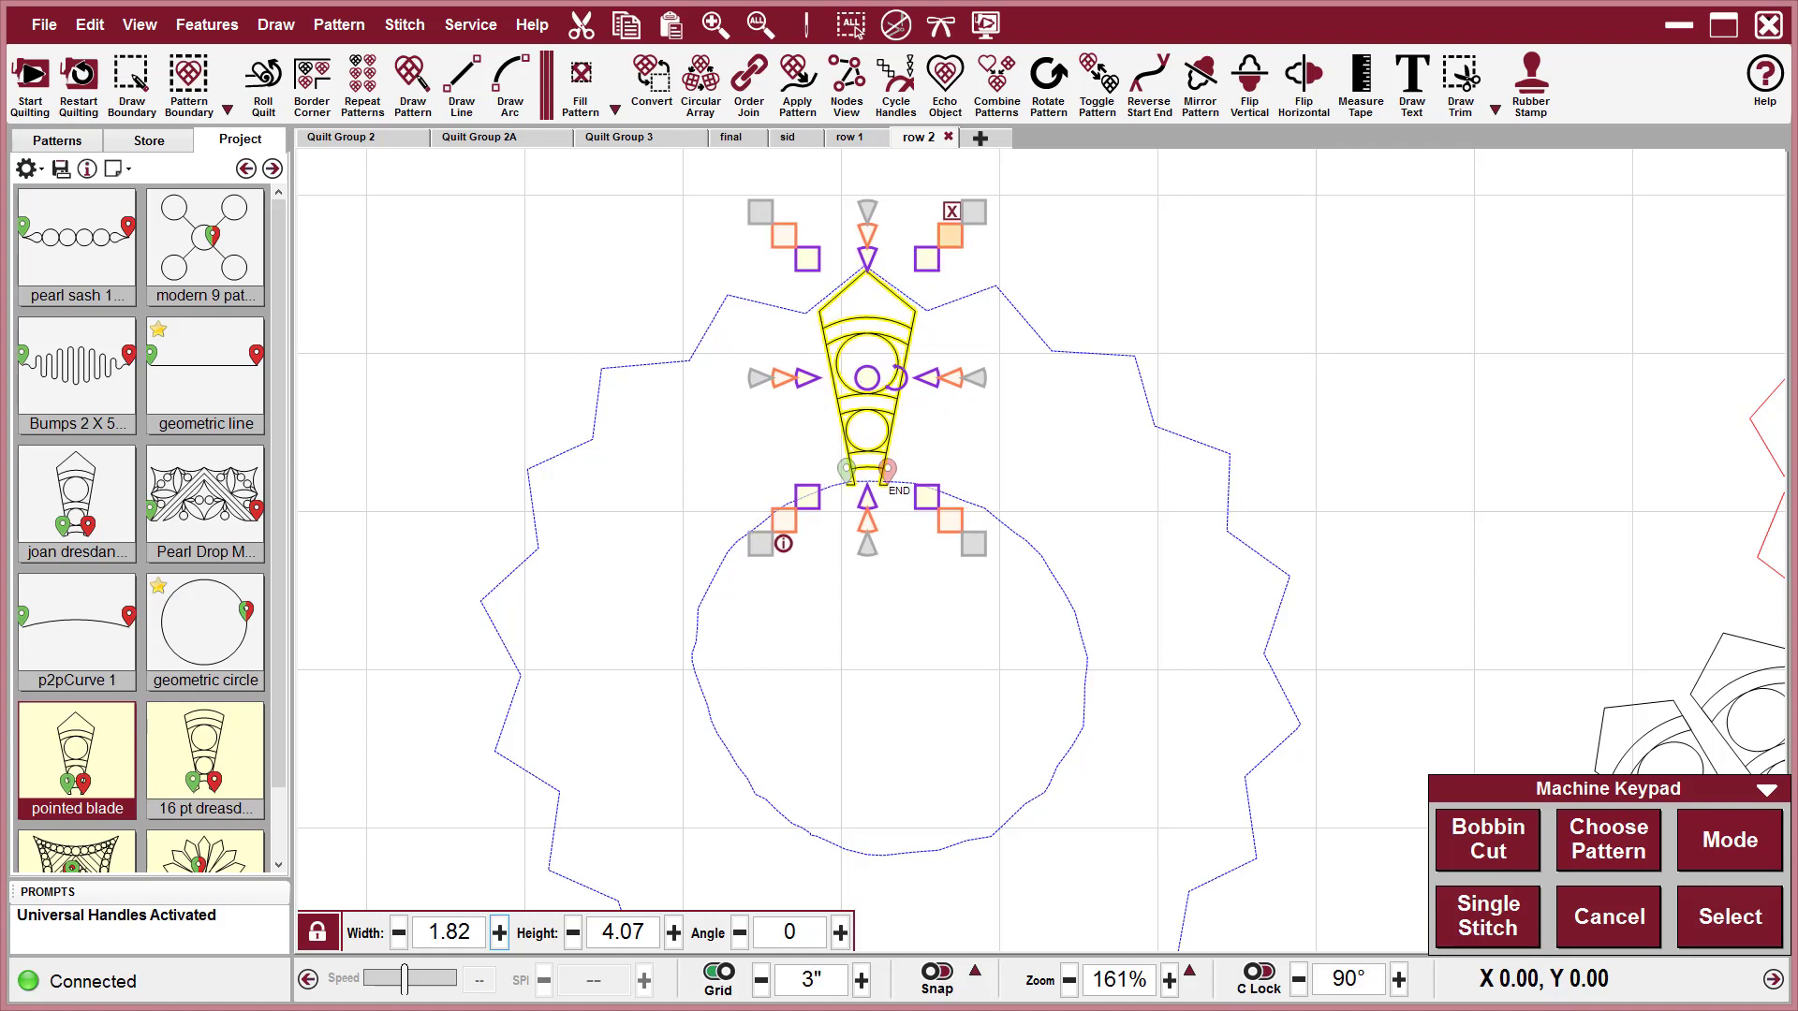
drag(950, 234, 951, 231)
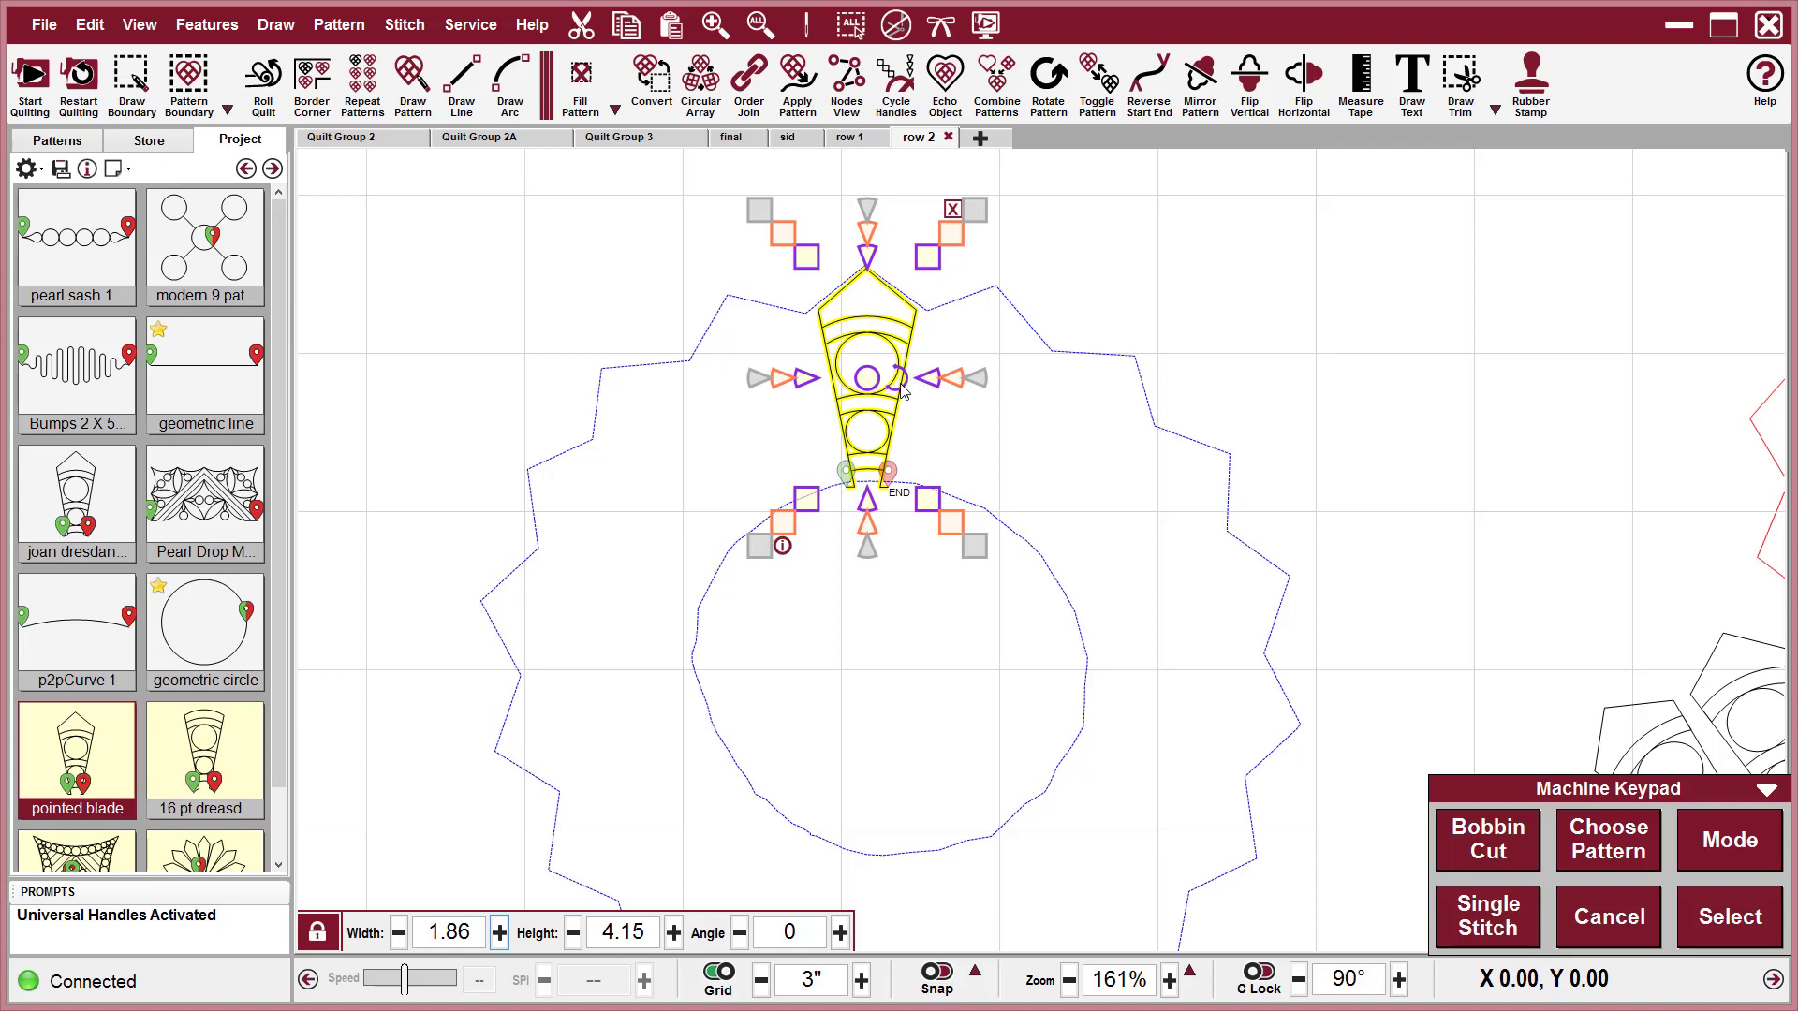
drag(897, 379, 864, 380)
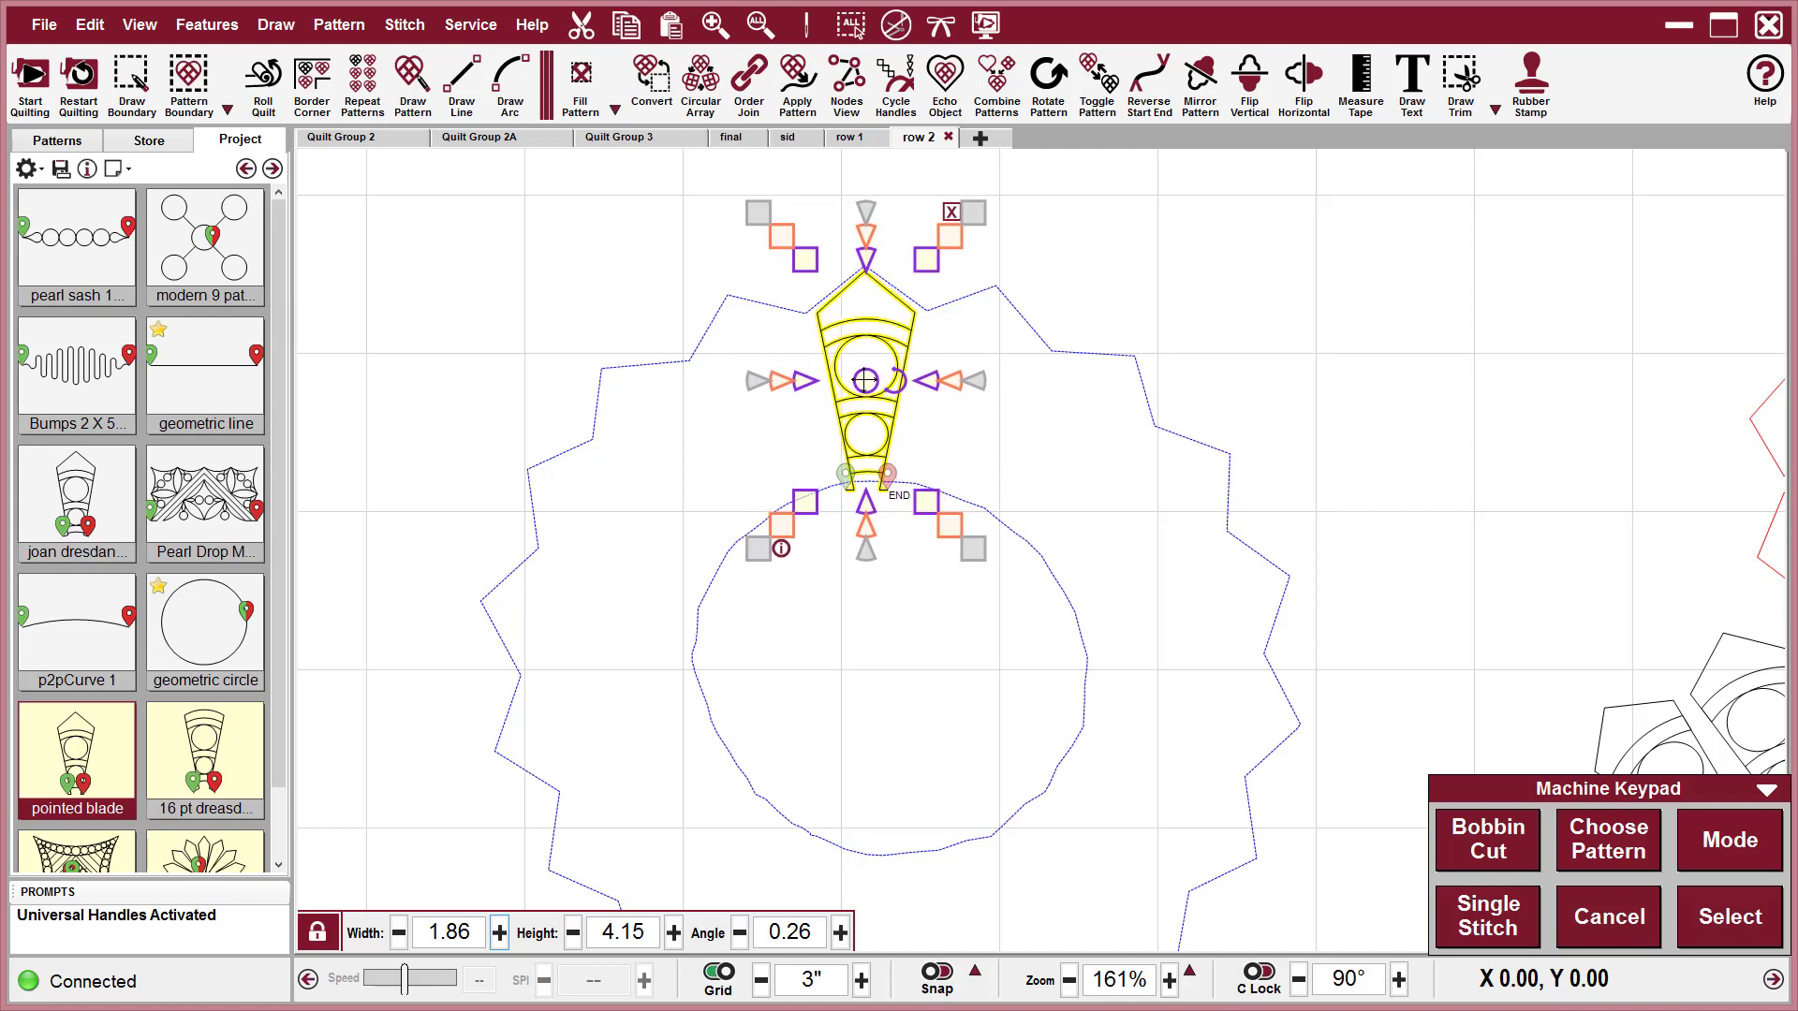
Repeat the blade in a full, unconnected Circular Array of 20 at -18°, centred in the middle of the inner circle.
scroll(946, 524, down, 2)
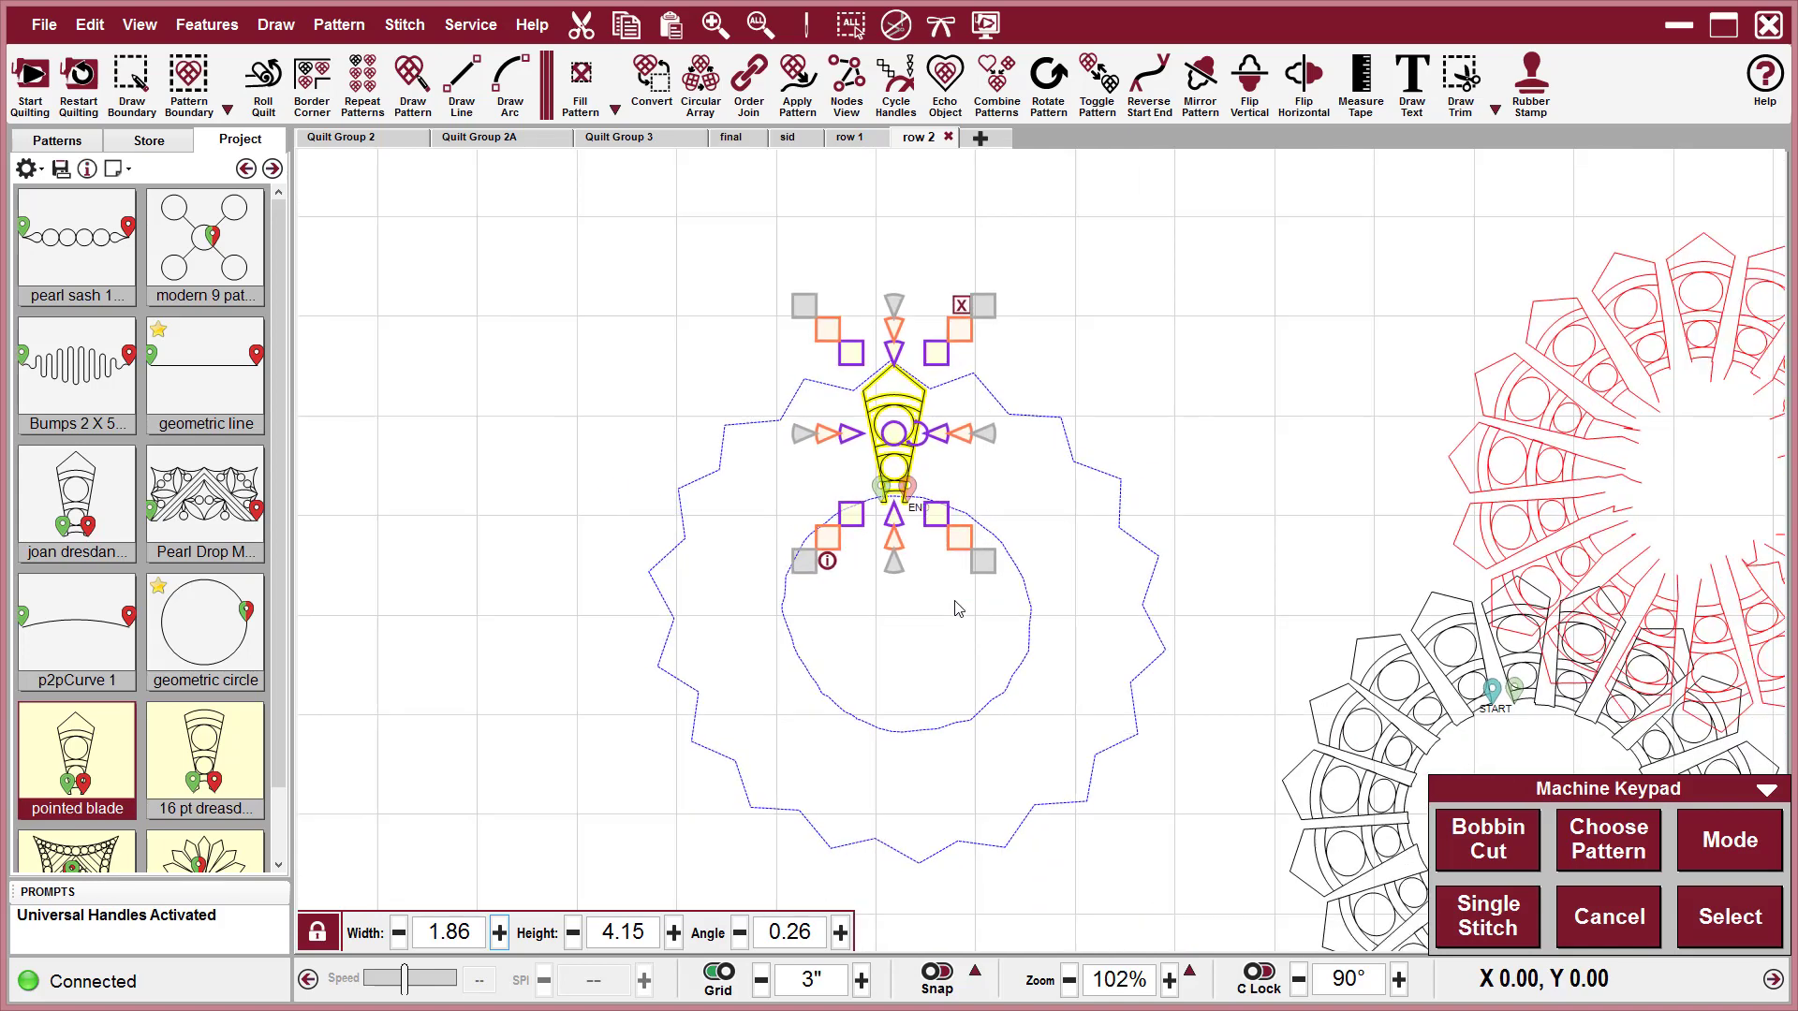
drag(955, 602, 862, 578)
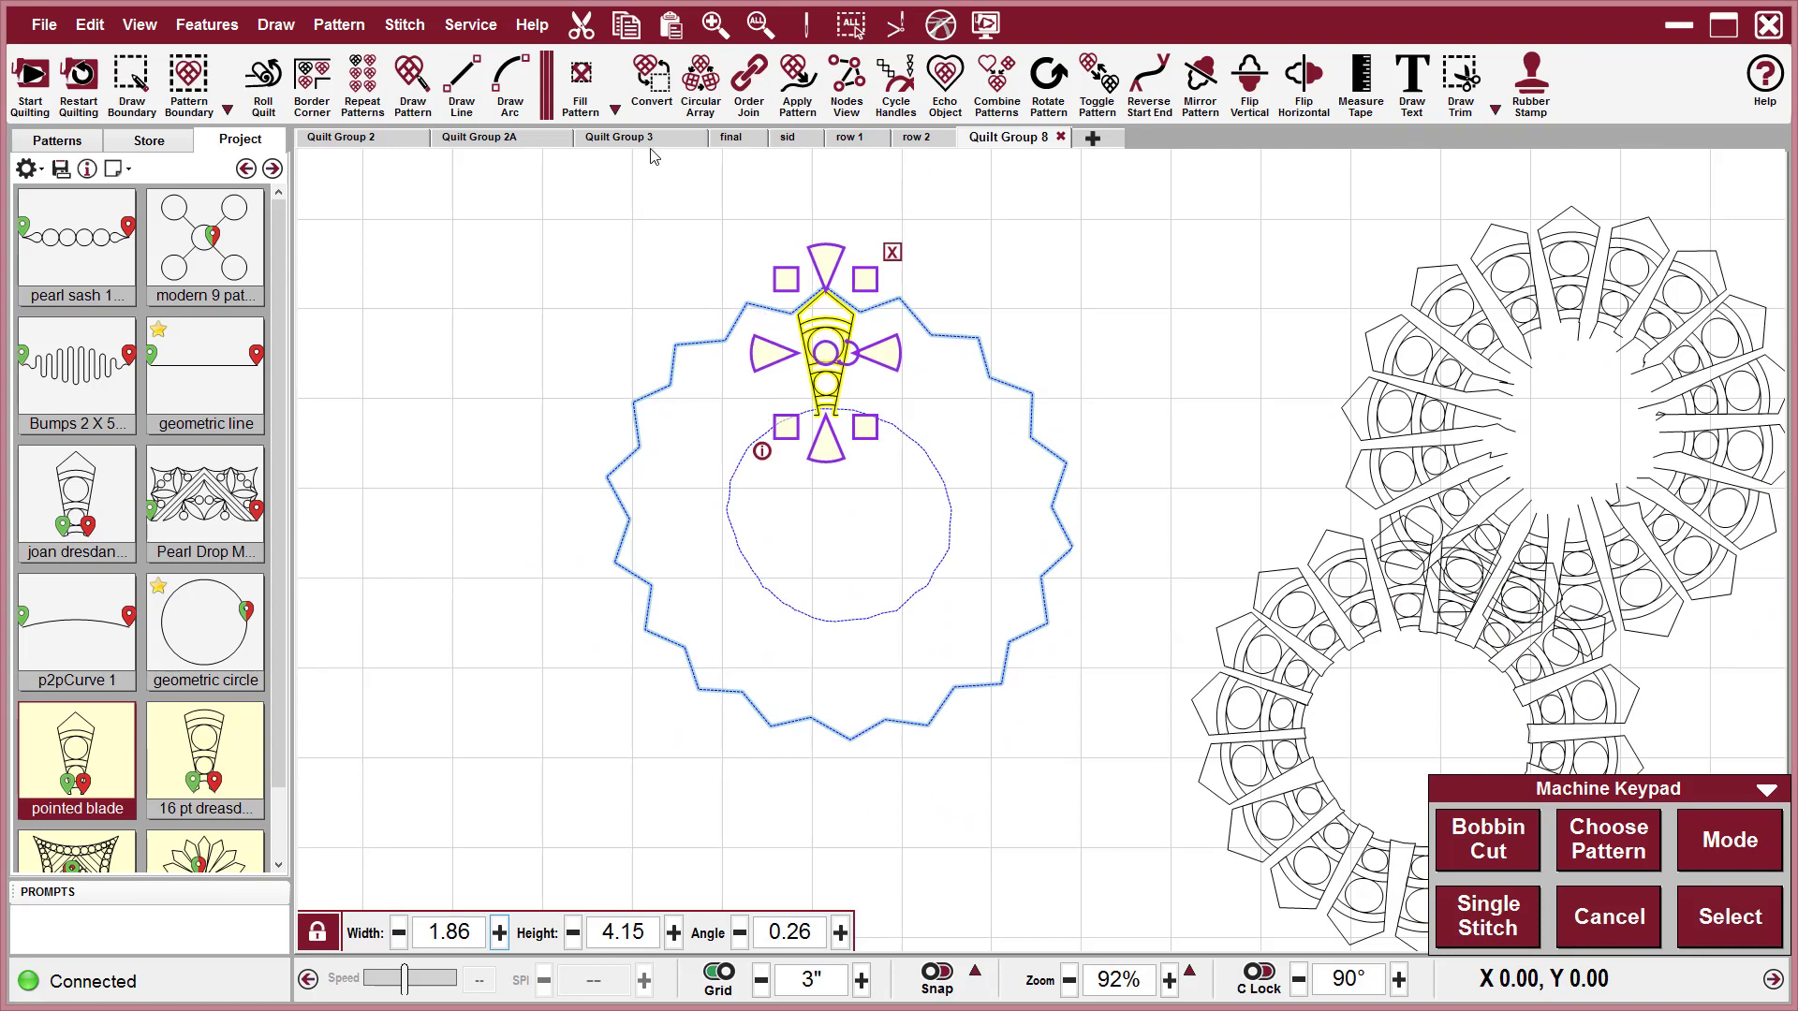
click(704, 82)
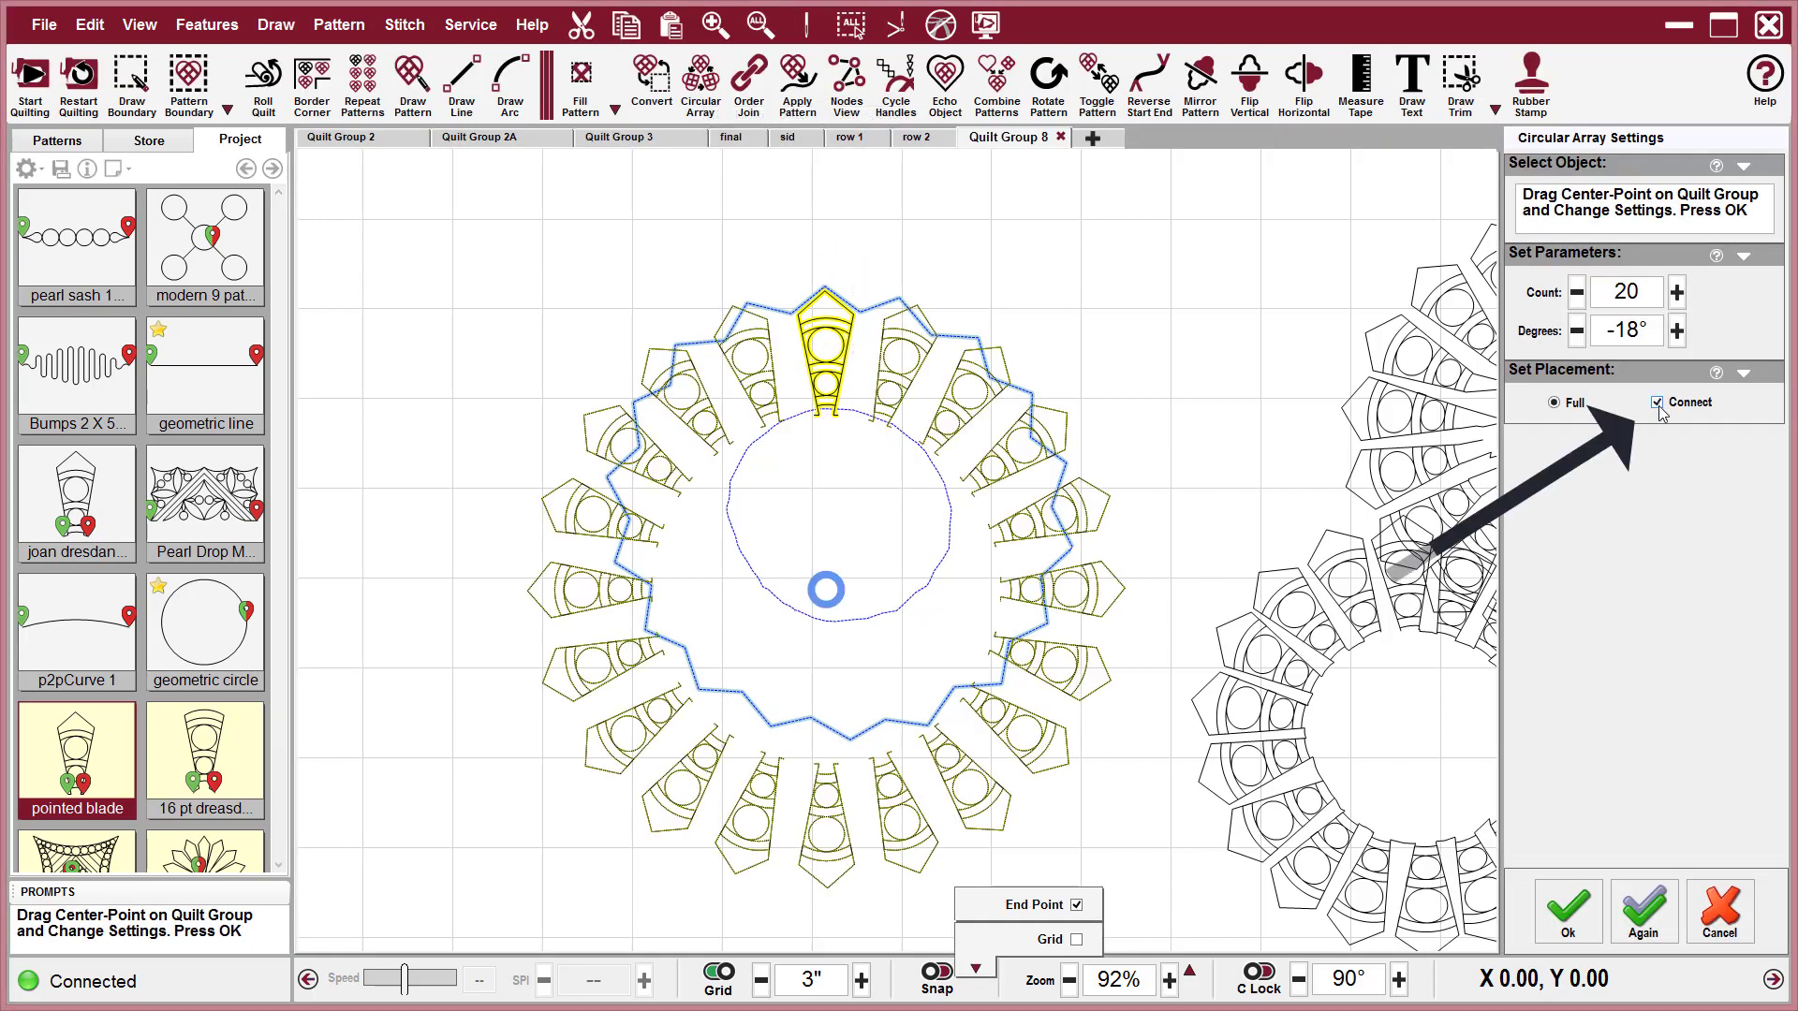
click(1657, 405)
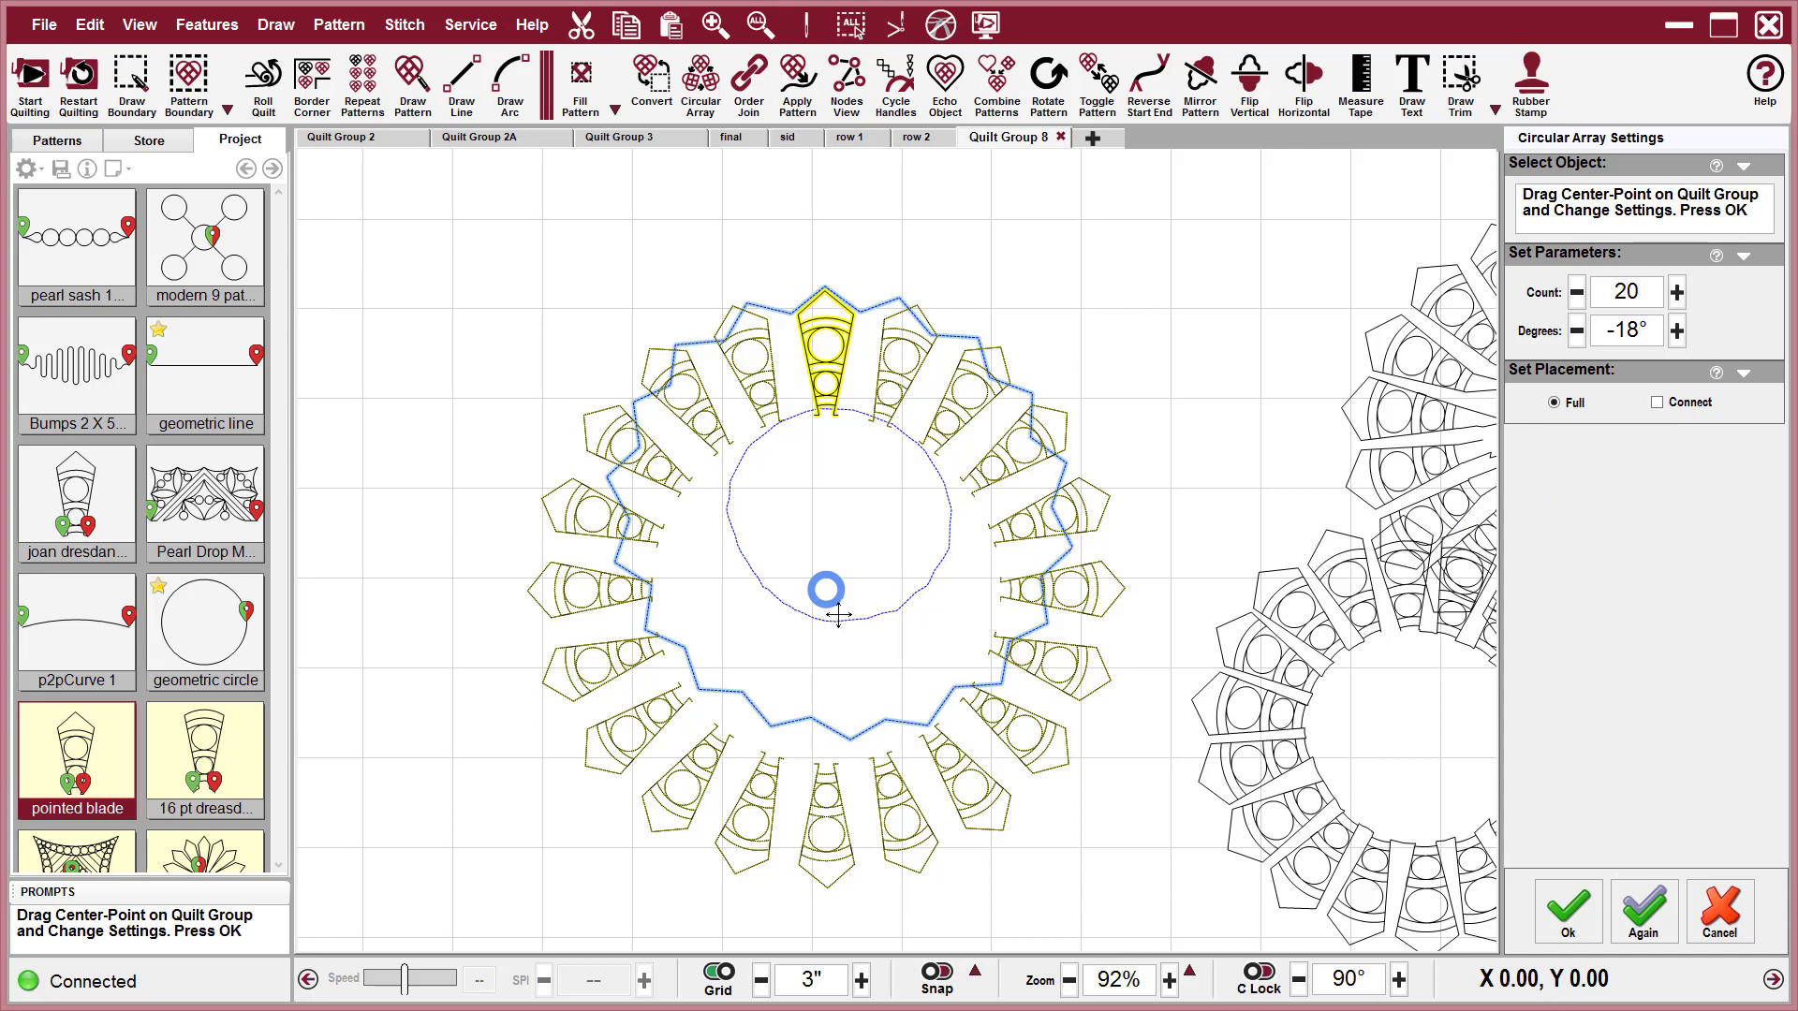
key(ctrl+z)
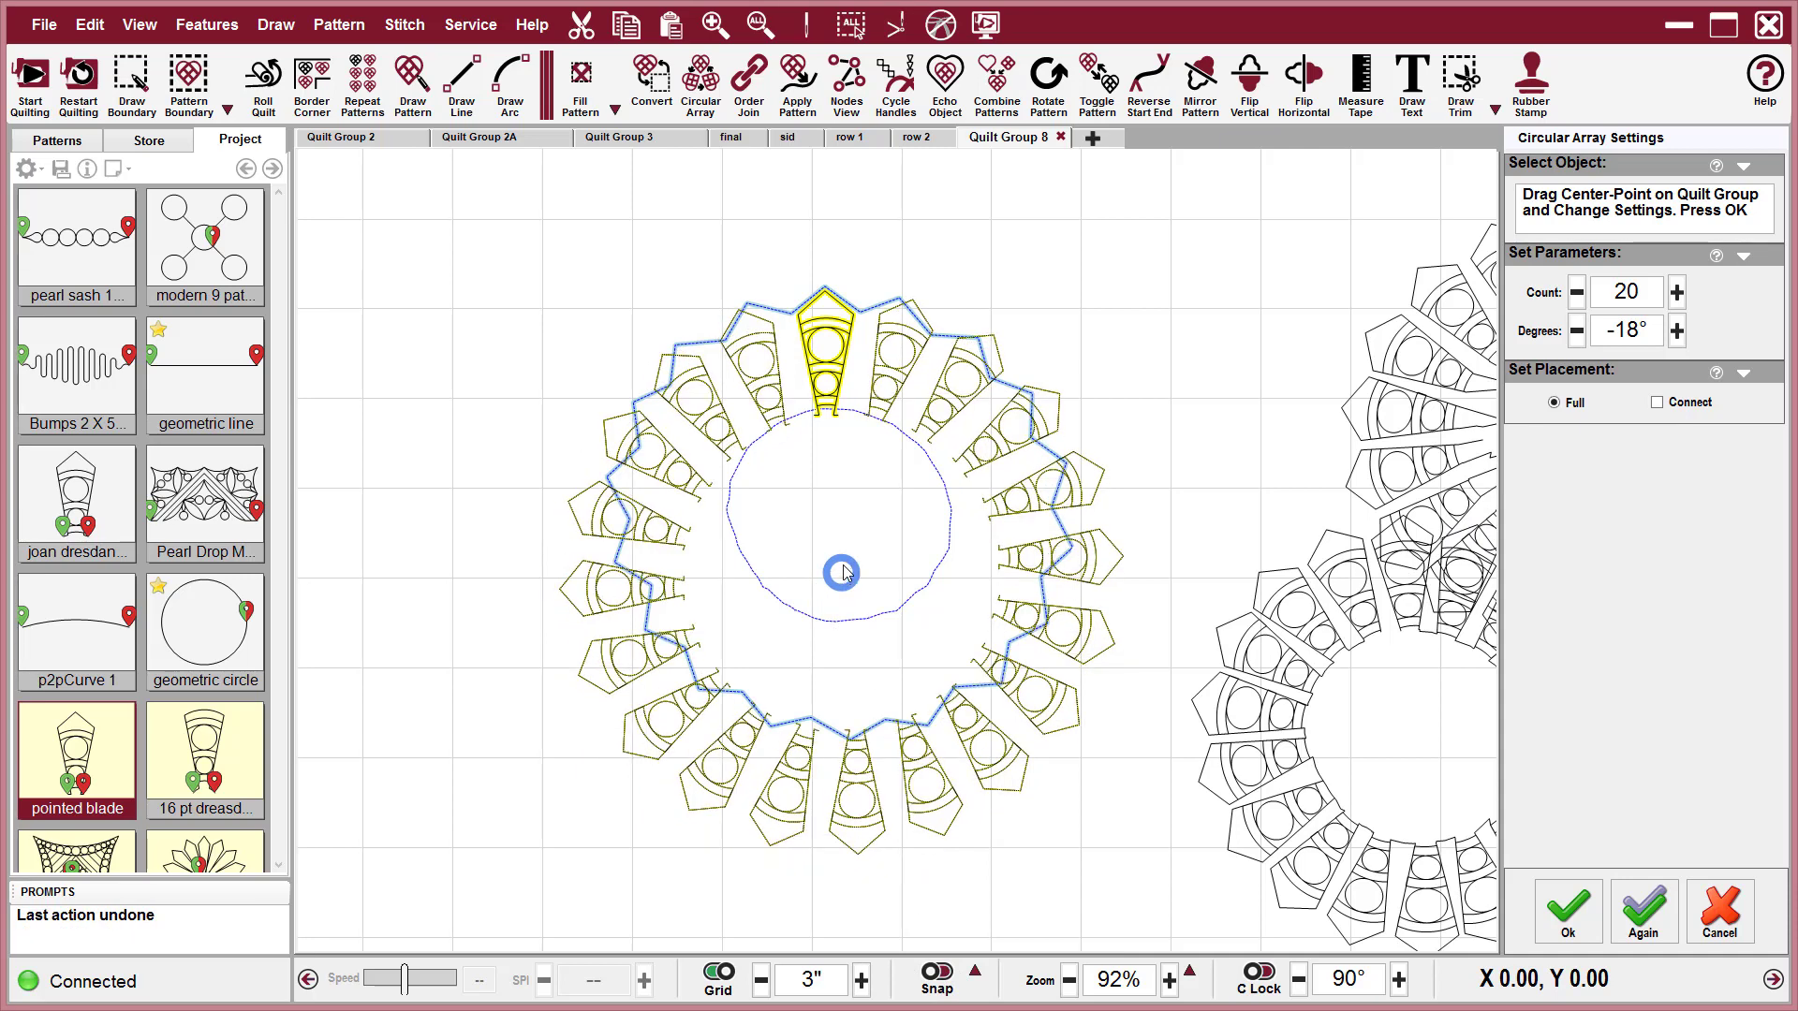
drag(843, 573, 837, 518)
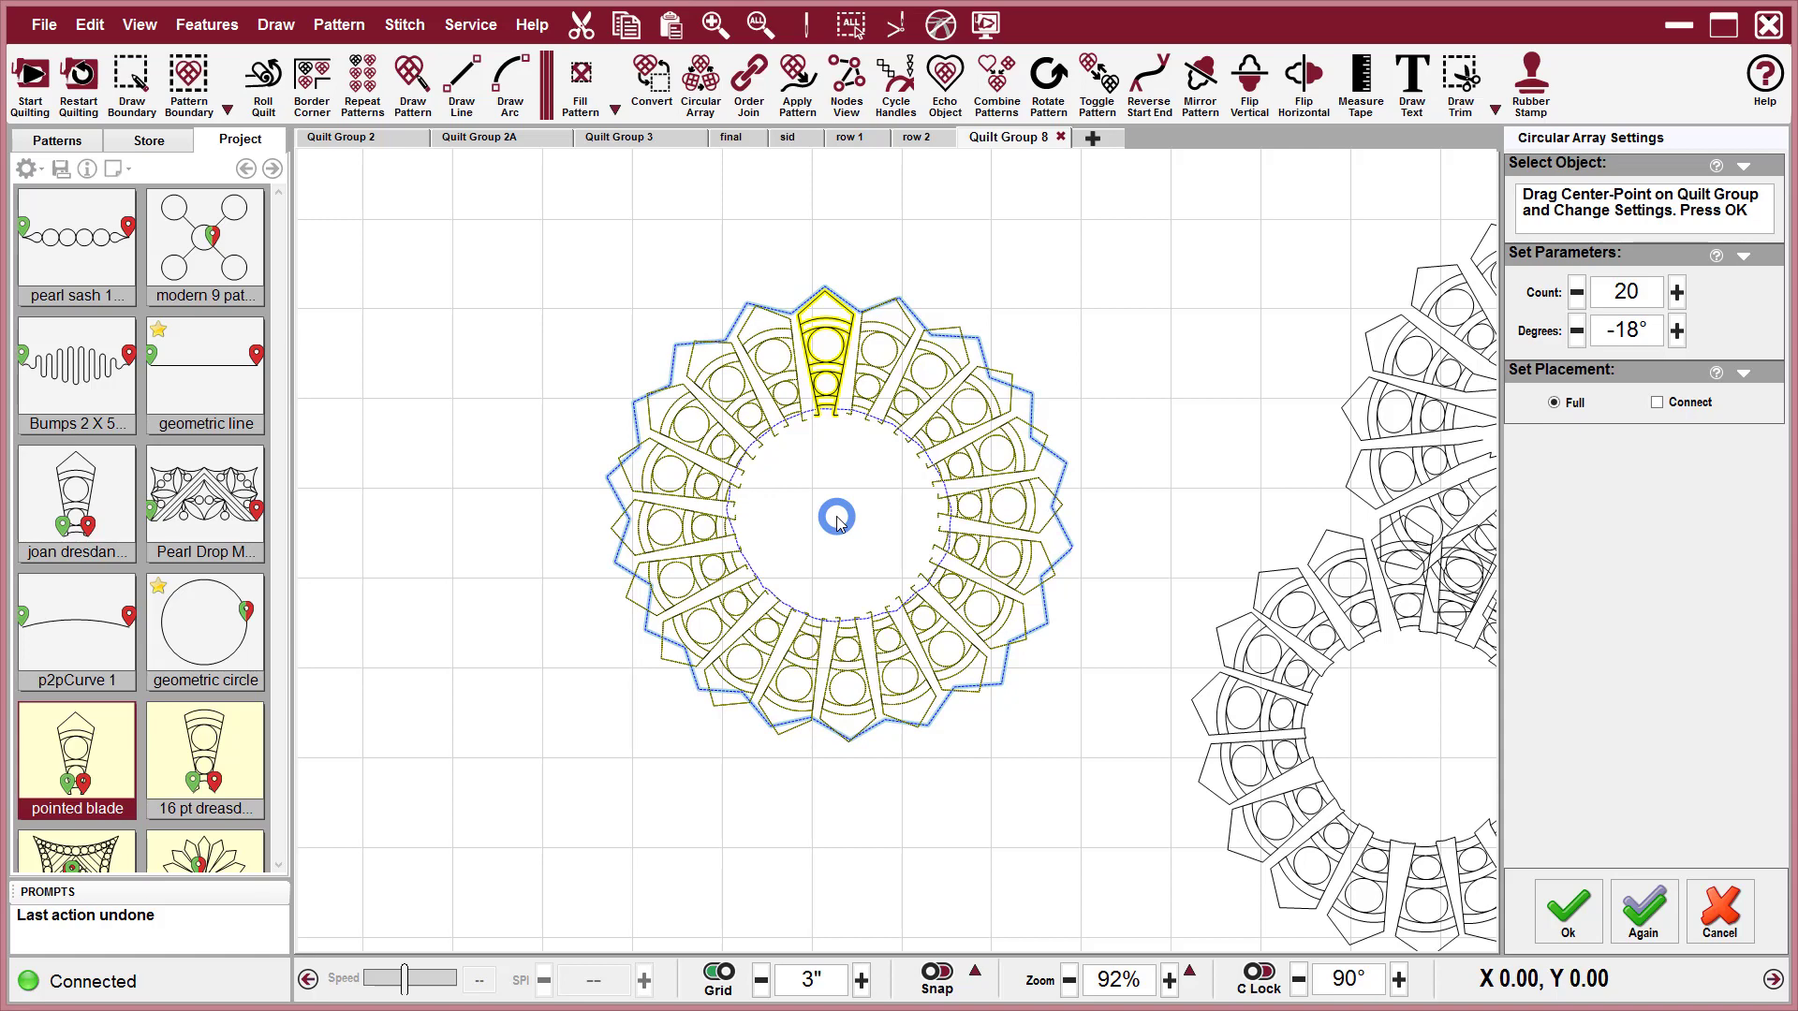
drag(837, 518, 838, 519)
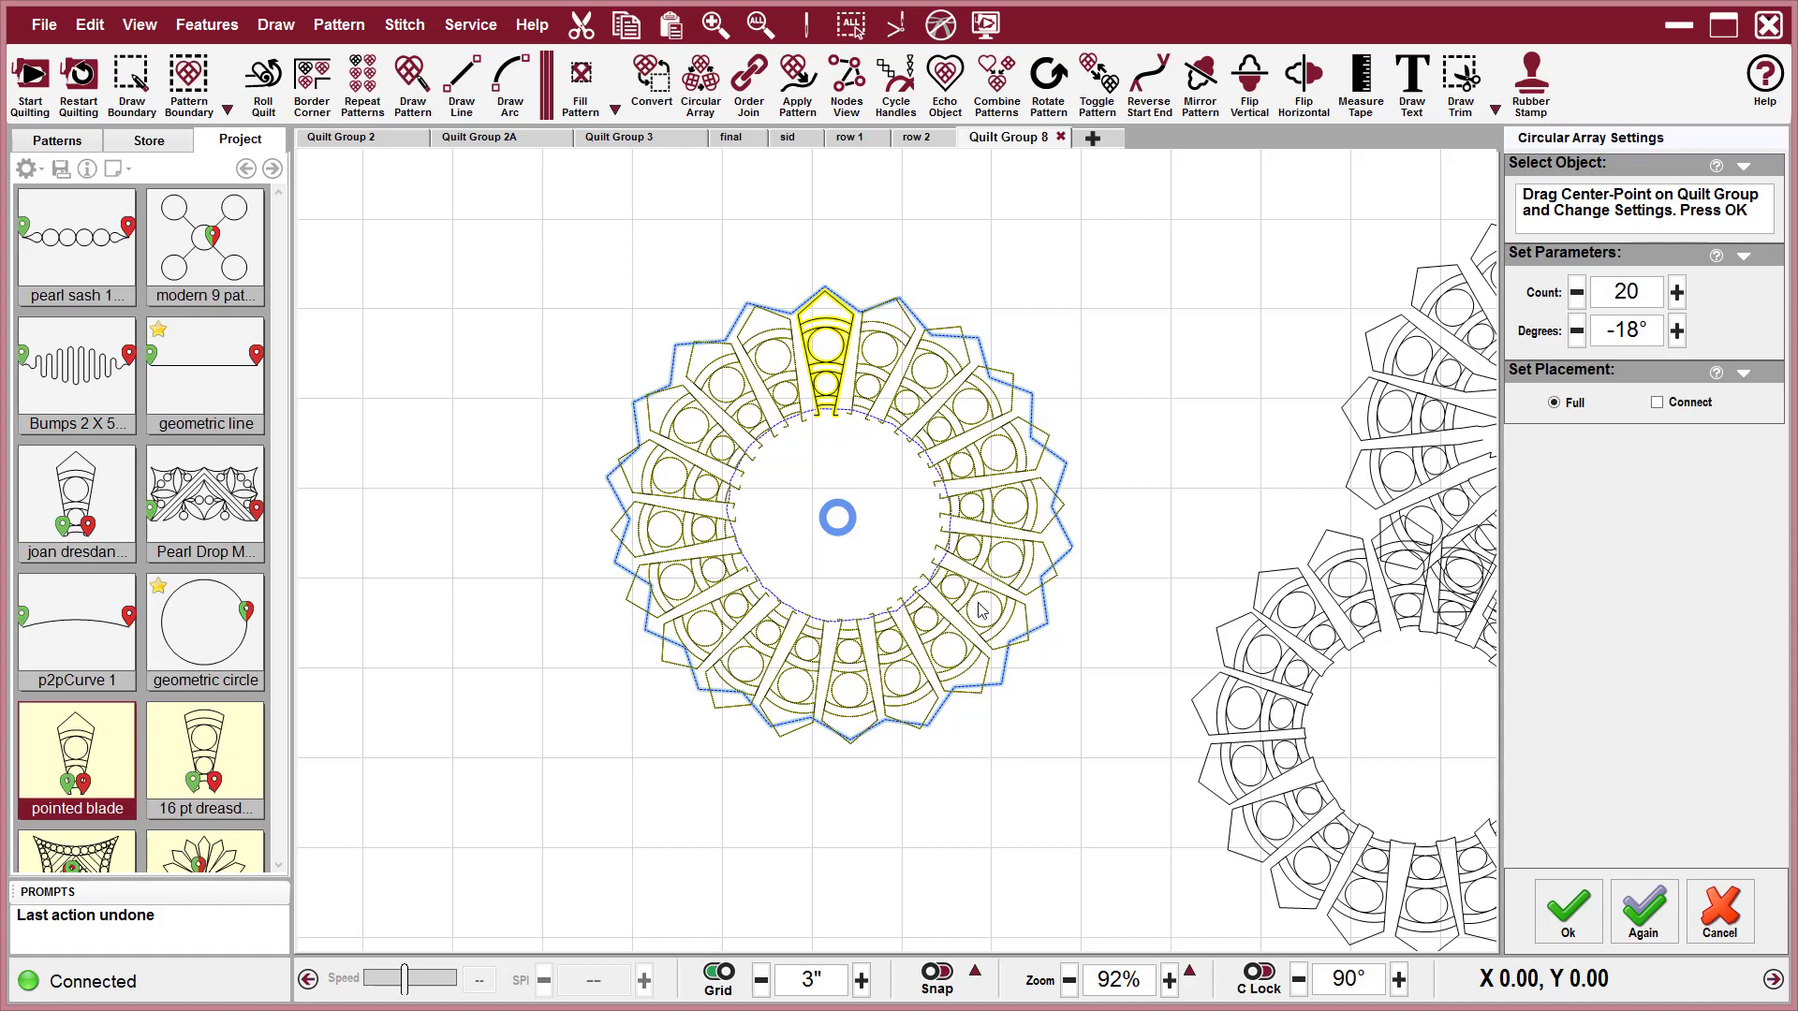
click(1567, 910)
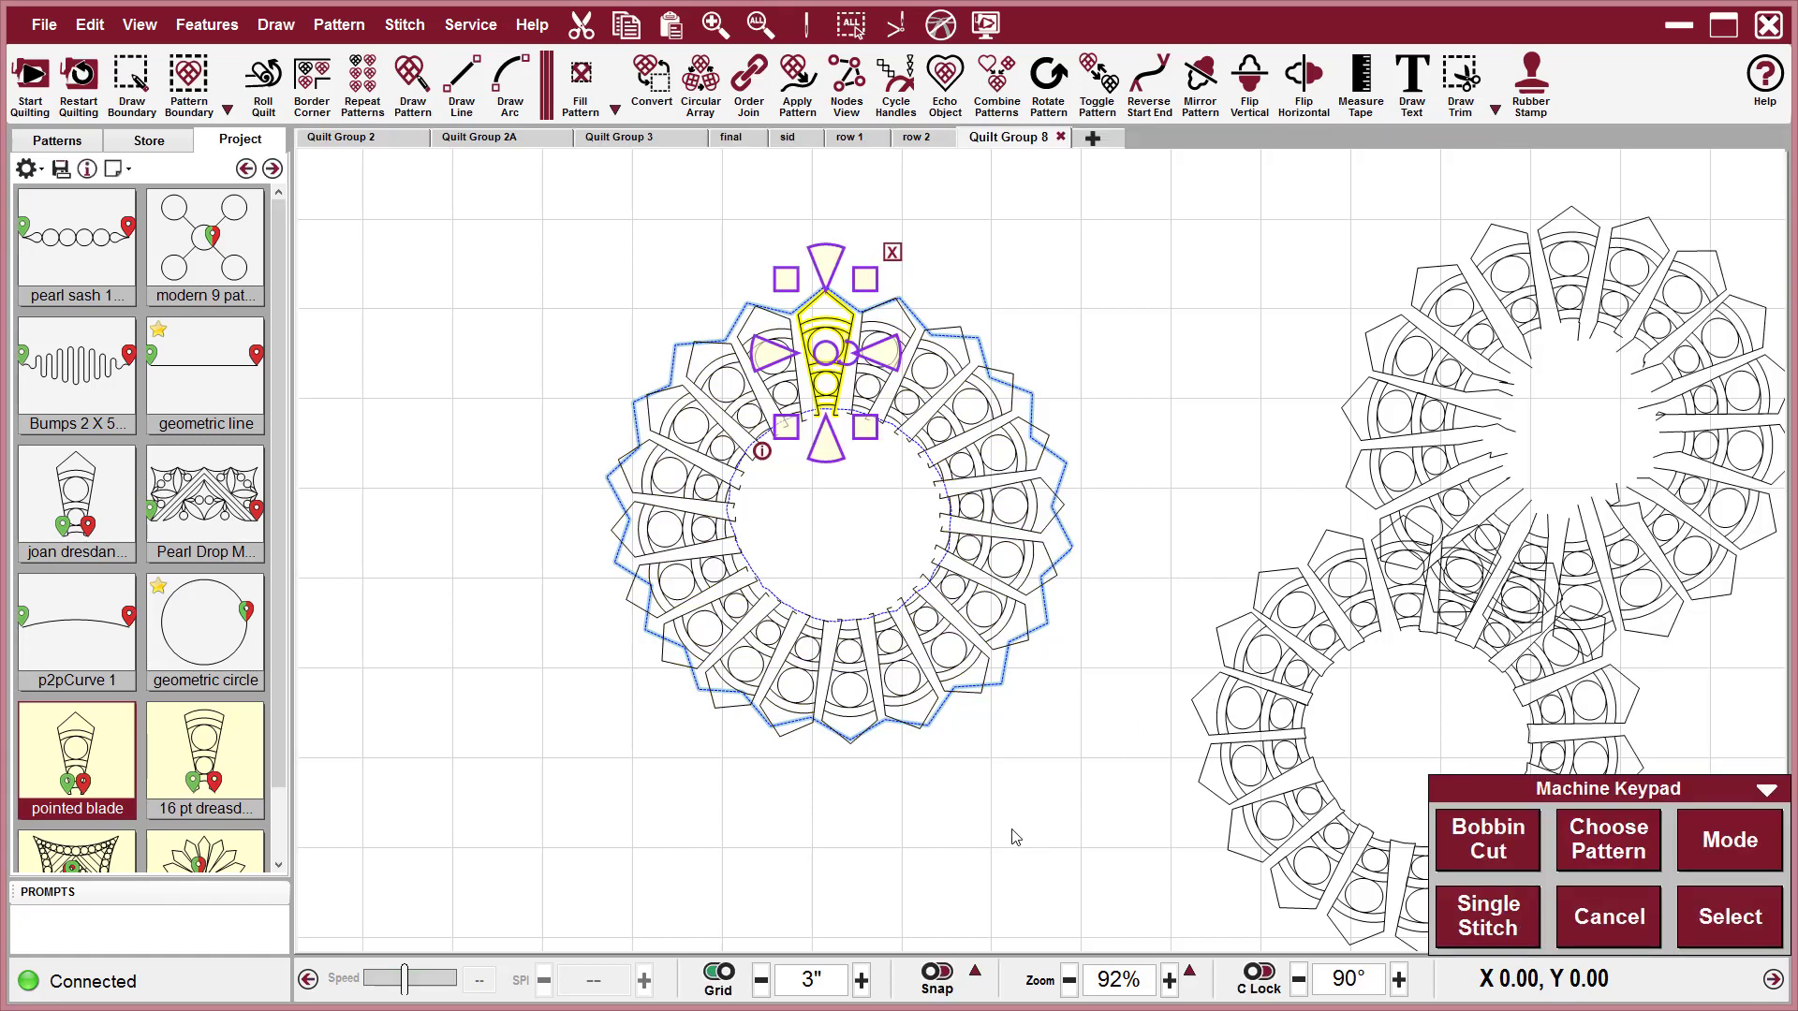
Fit the blade immediately left of the plate's top blade under its boundary peak, rotating it to 21.79° and moving it slightly outward.
click(1016, 839)
scroll(850, 352, up, 8)
drag(890, 347, 1051, 374)
scroll(1056, 454, up, 2)
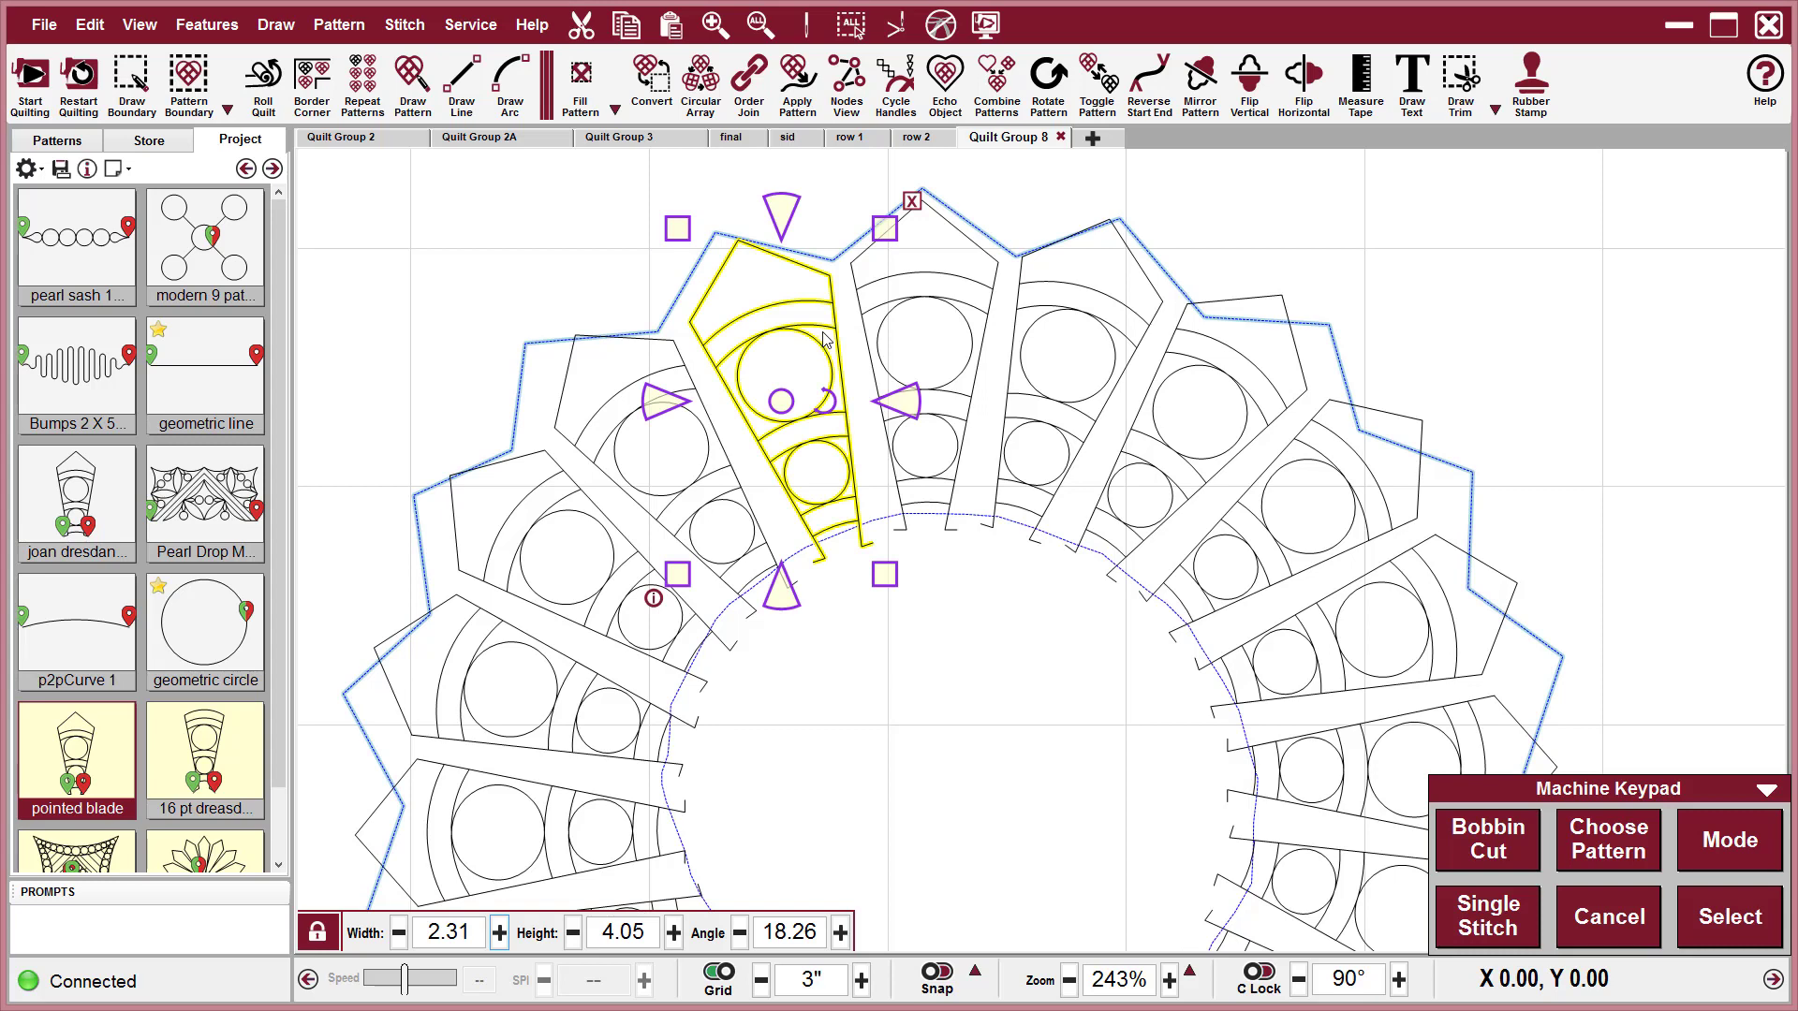
mouse_move(783, 402)
mouse_down()
mouse_move(821, 412)
mouse_move(769, 400)
mouse_up()
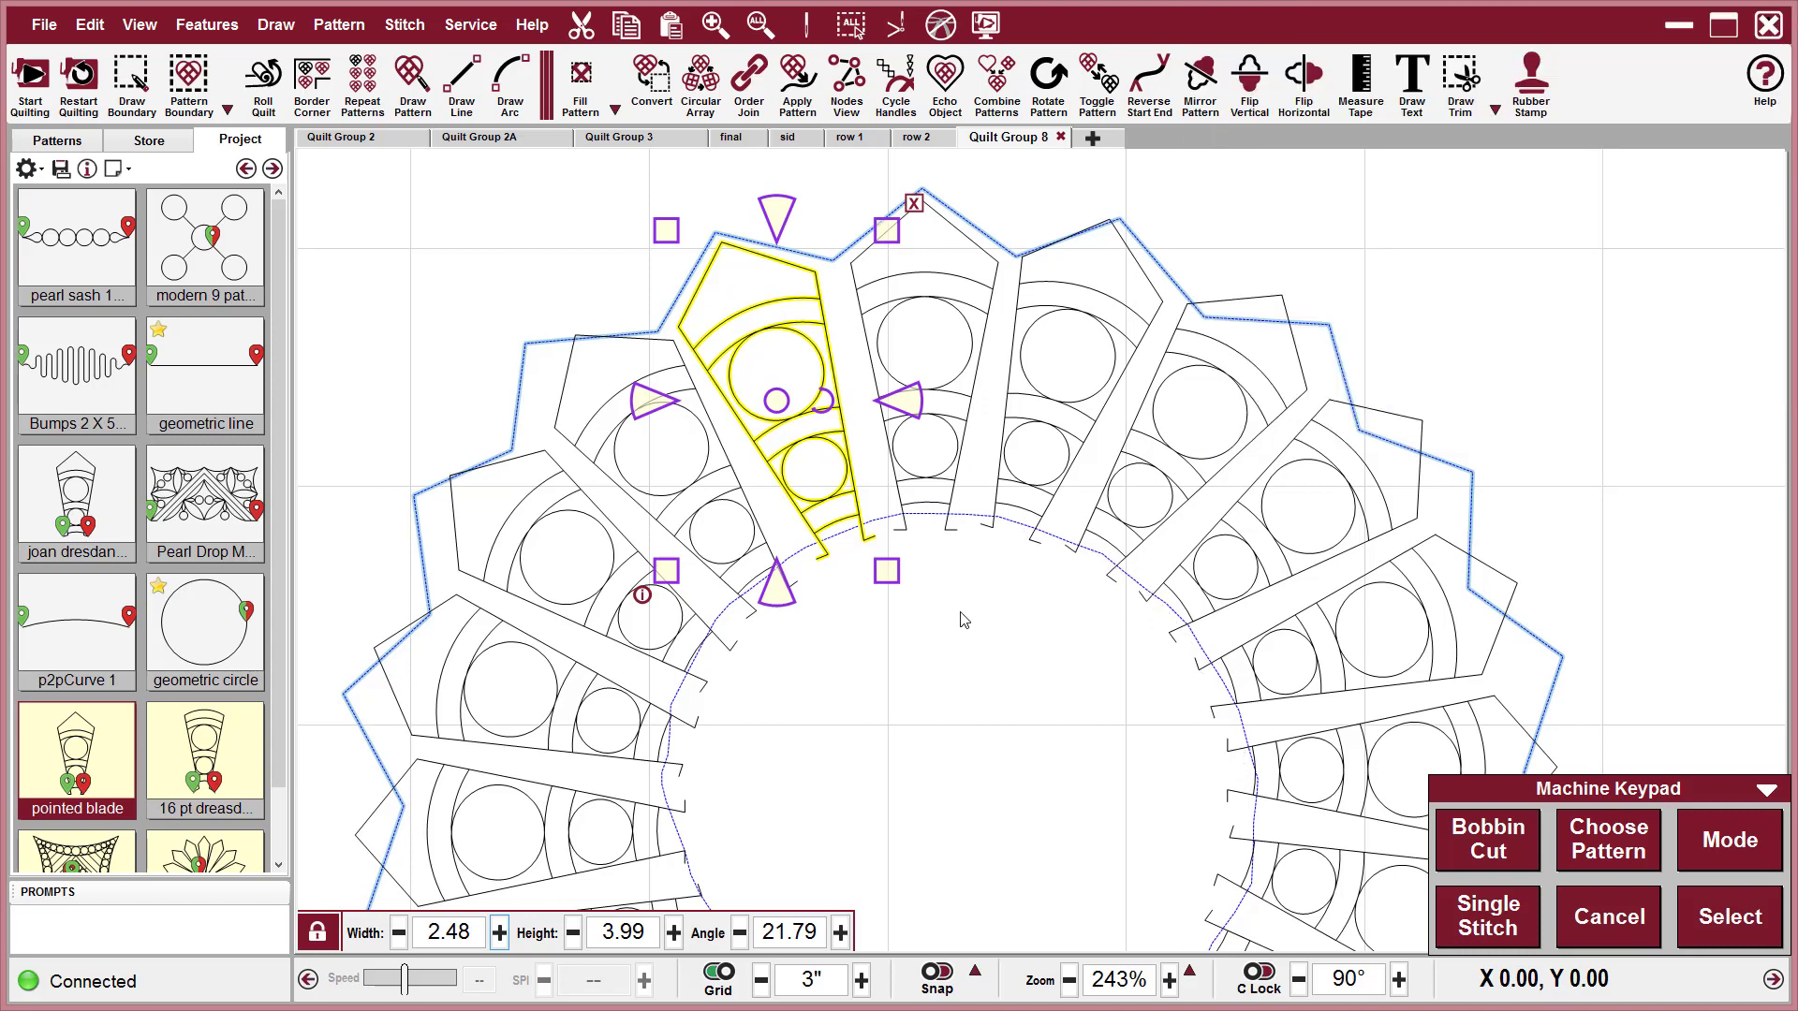
Fit the second blade left of the top one into its boundary peak, rotated to 43.4°, and clear the selection.
click(673, 495)
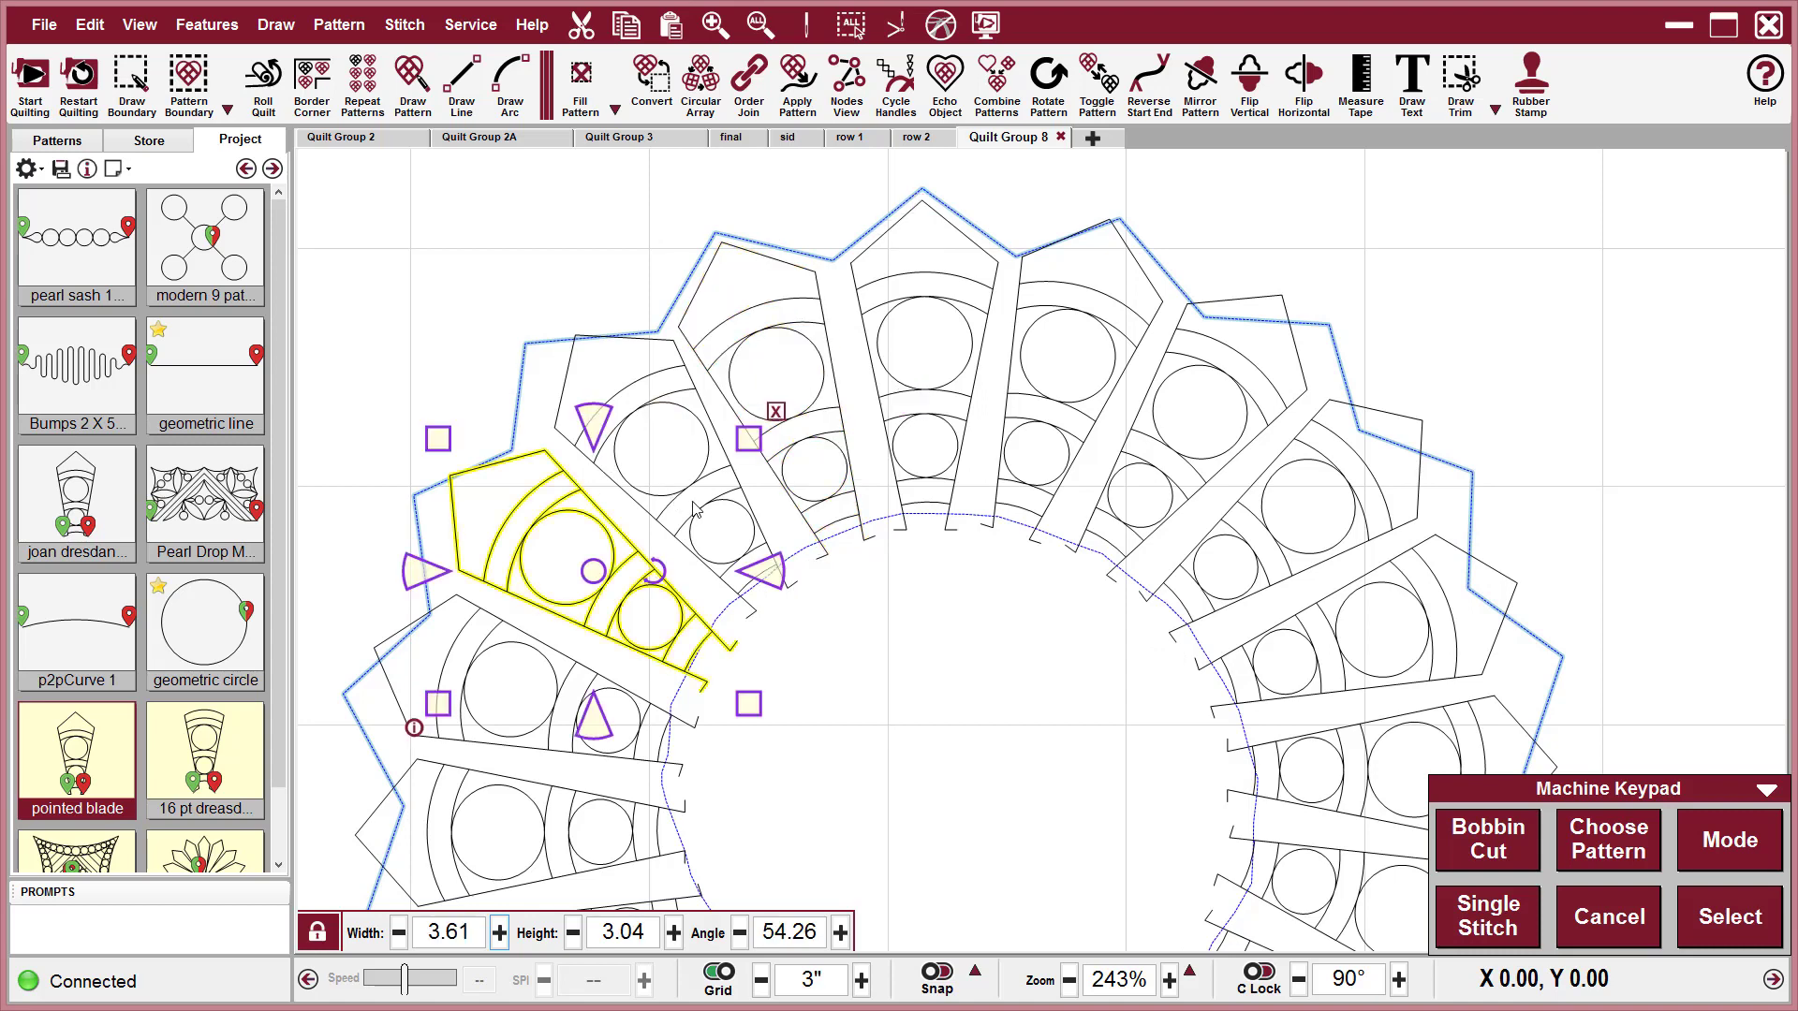
click(693, 435)
mouse_move(675, 476)
mouse_down()
mouse_move(646, 487)
mouse_move(701, 484)
mouse_move(662, 480)
mouse_up()
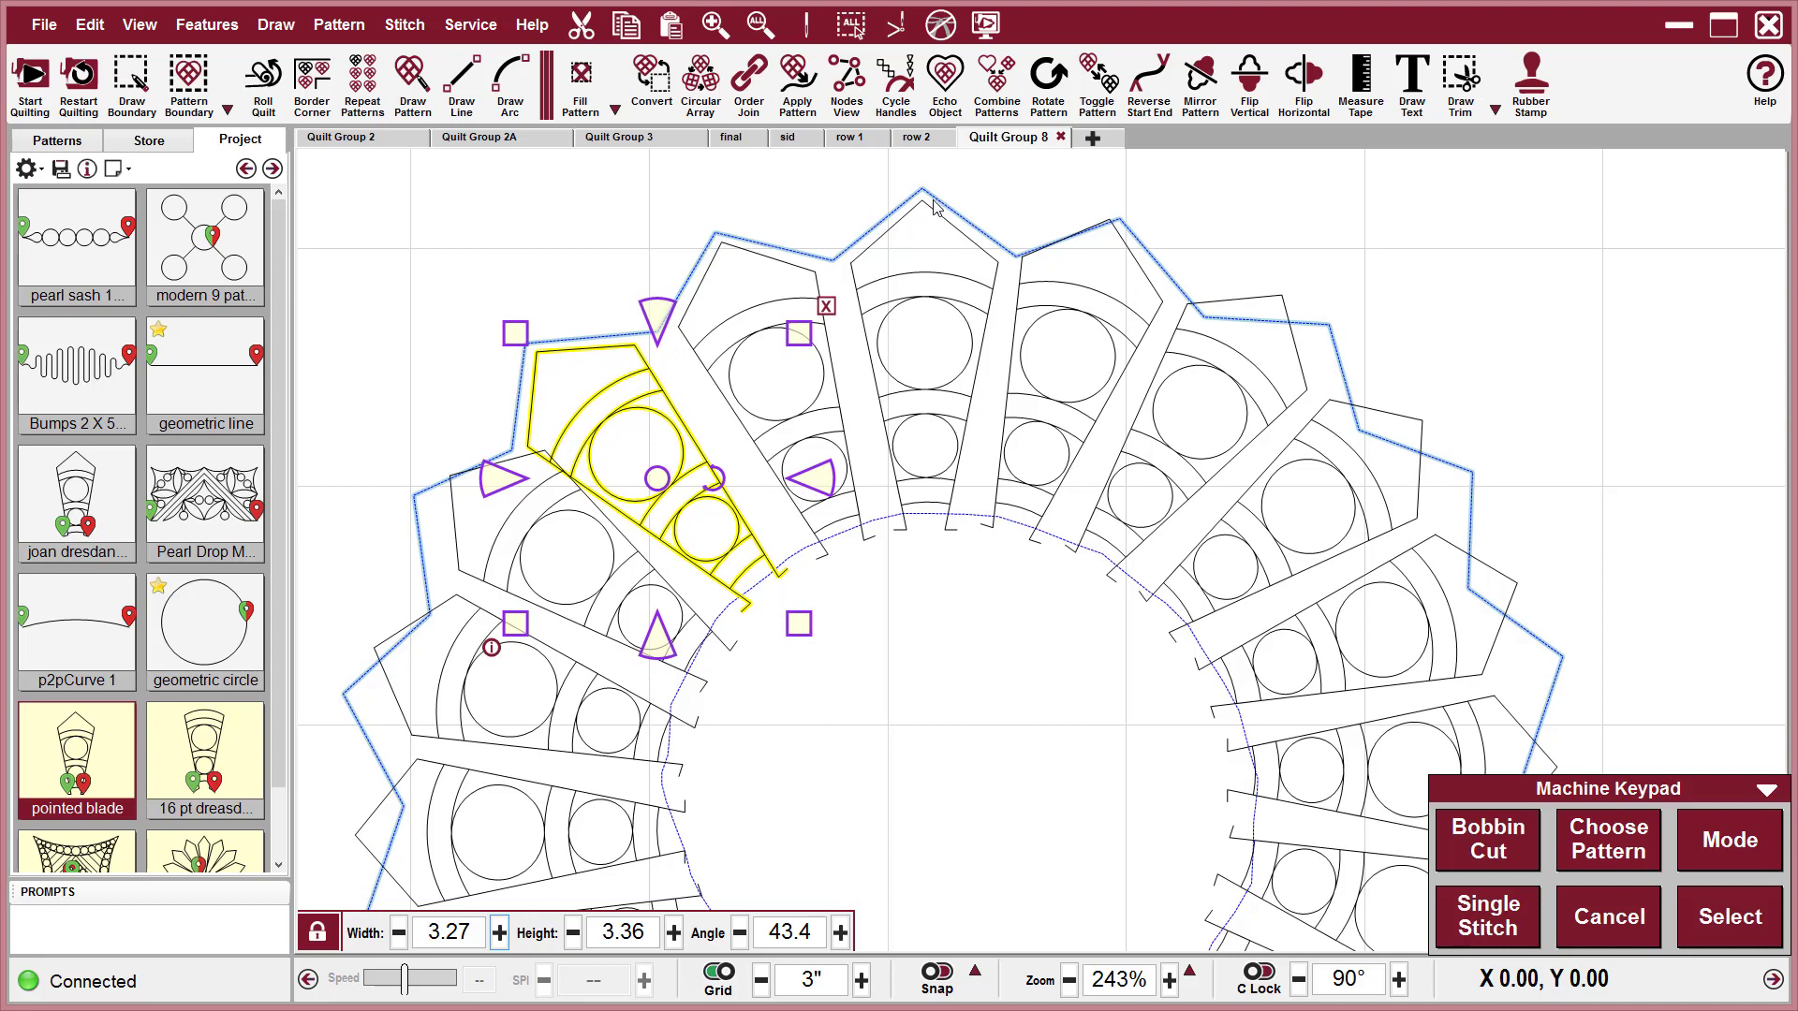
click(1534, 284)
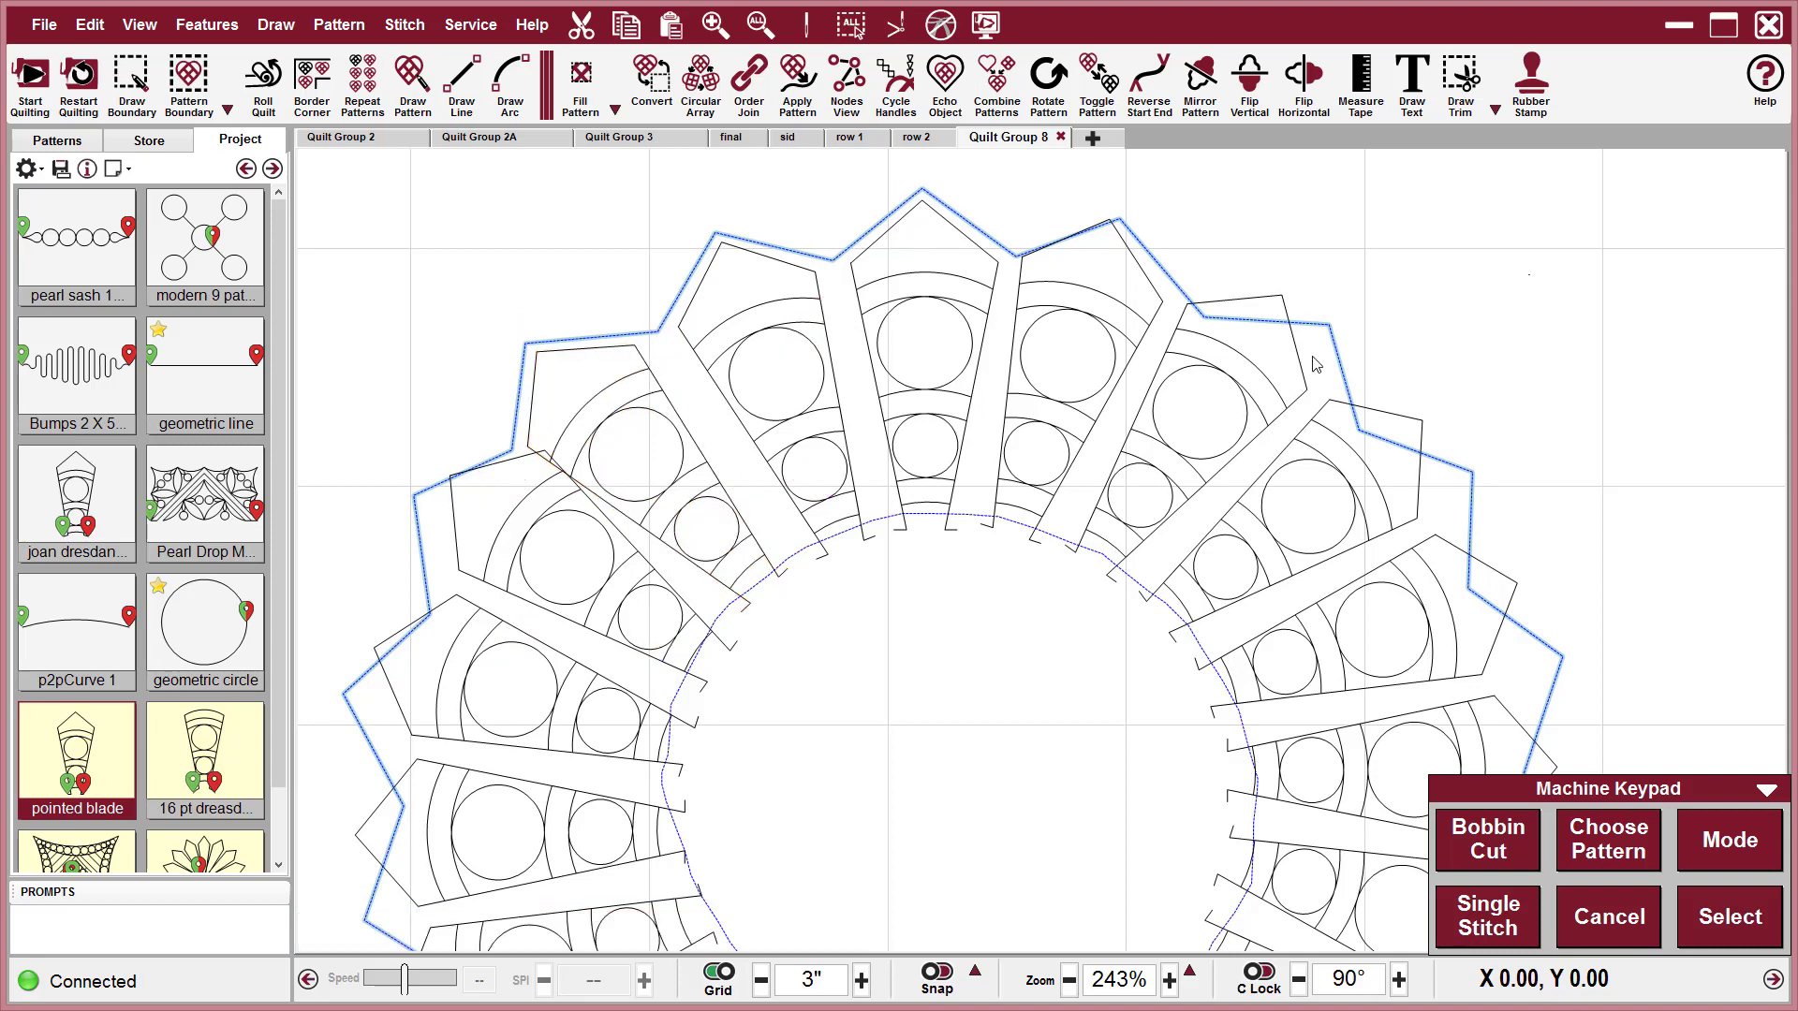
Start a Draw Boundary outline outside the plate, running down the top blade's left seamline, across inside the inner circle and up its right seamline.
scroll(1007, 513, down, 3)
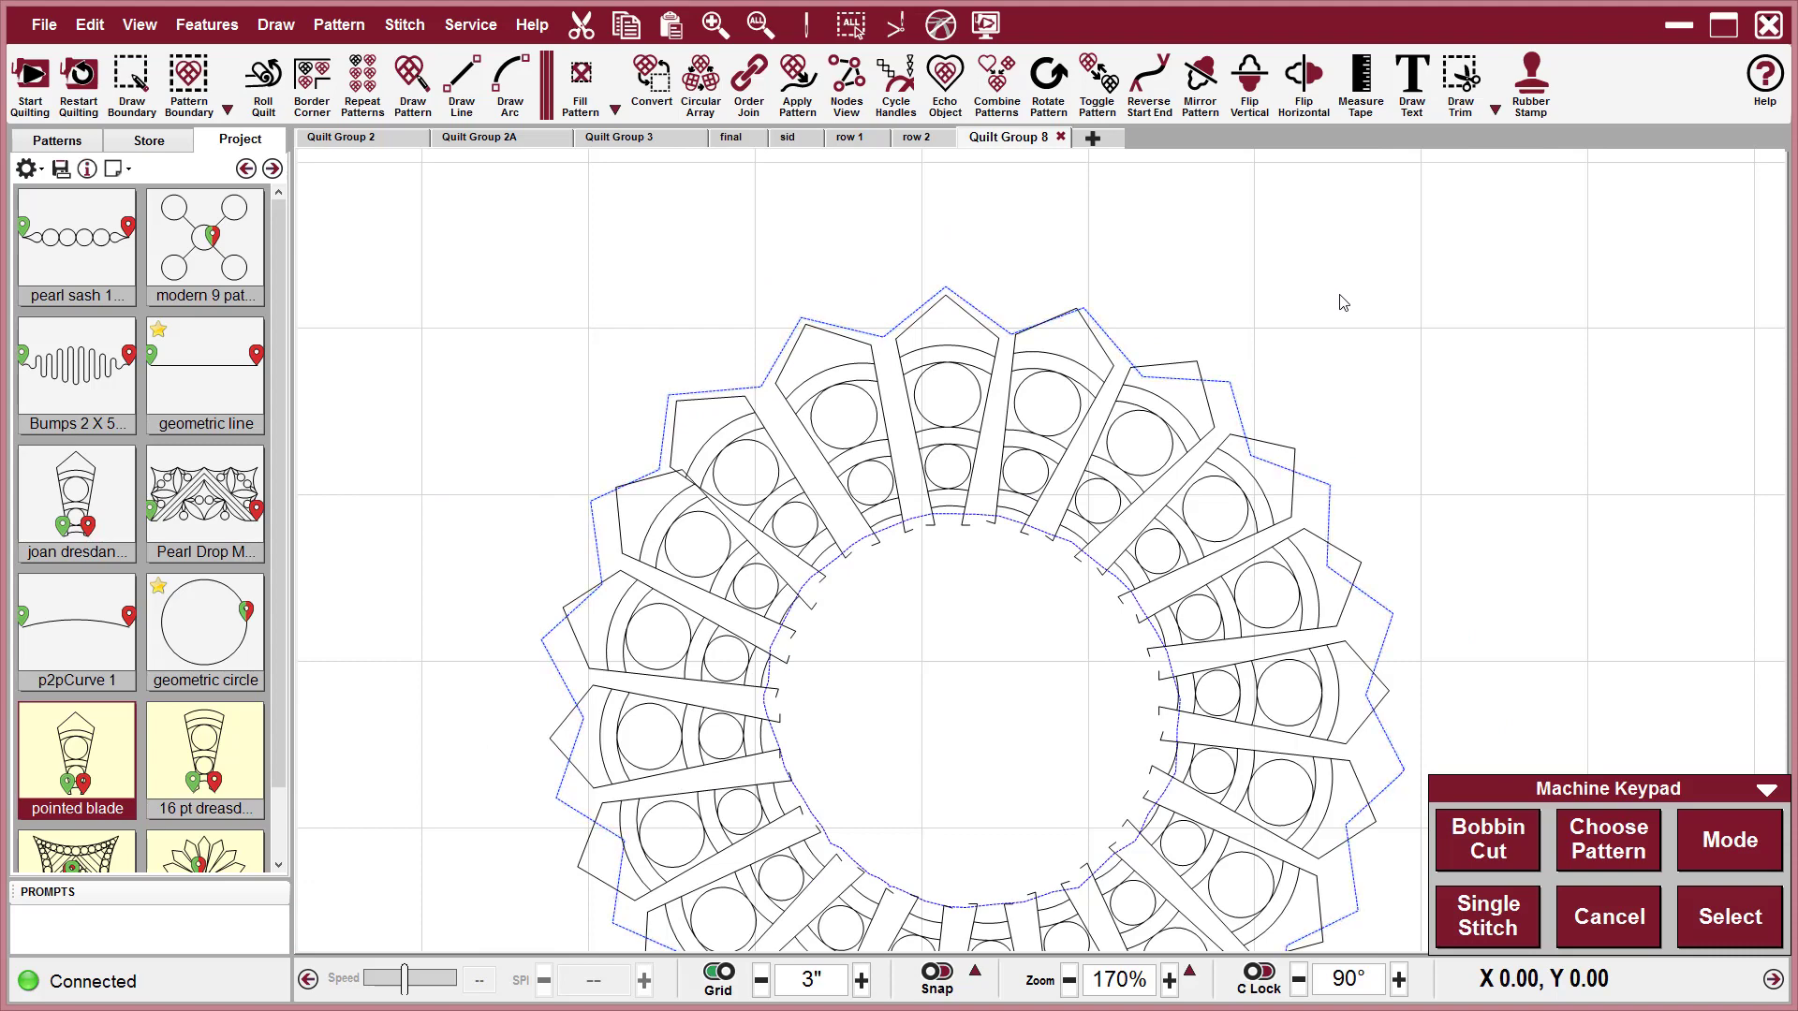
scroll(1344, 295, down, 2)
drag(1396, 381, 1260, 318)
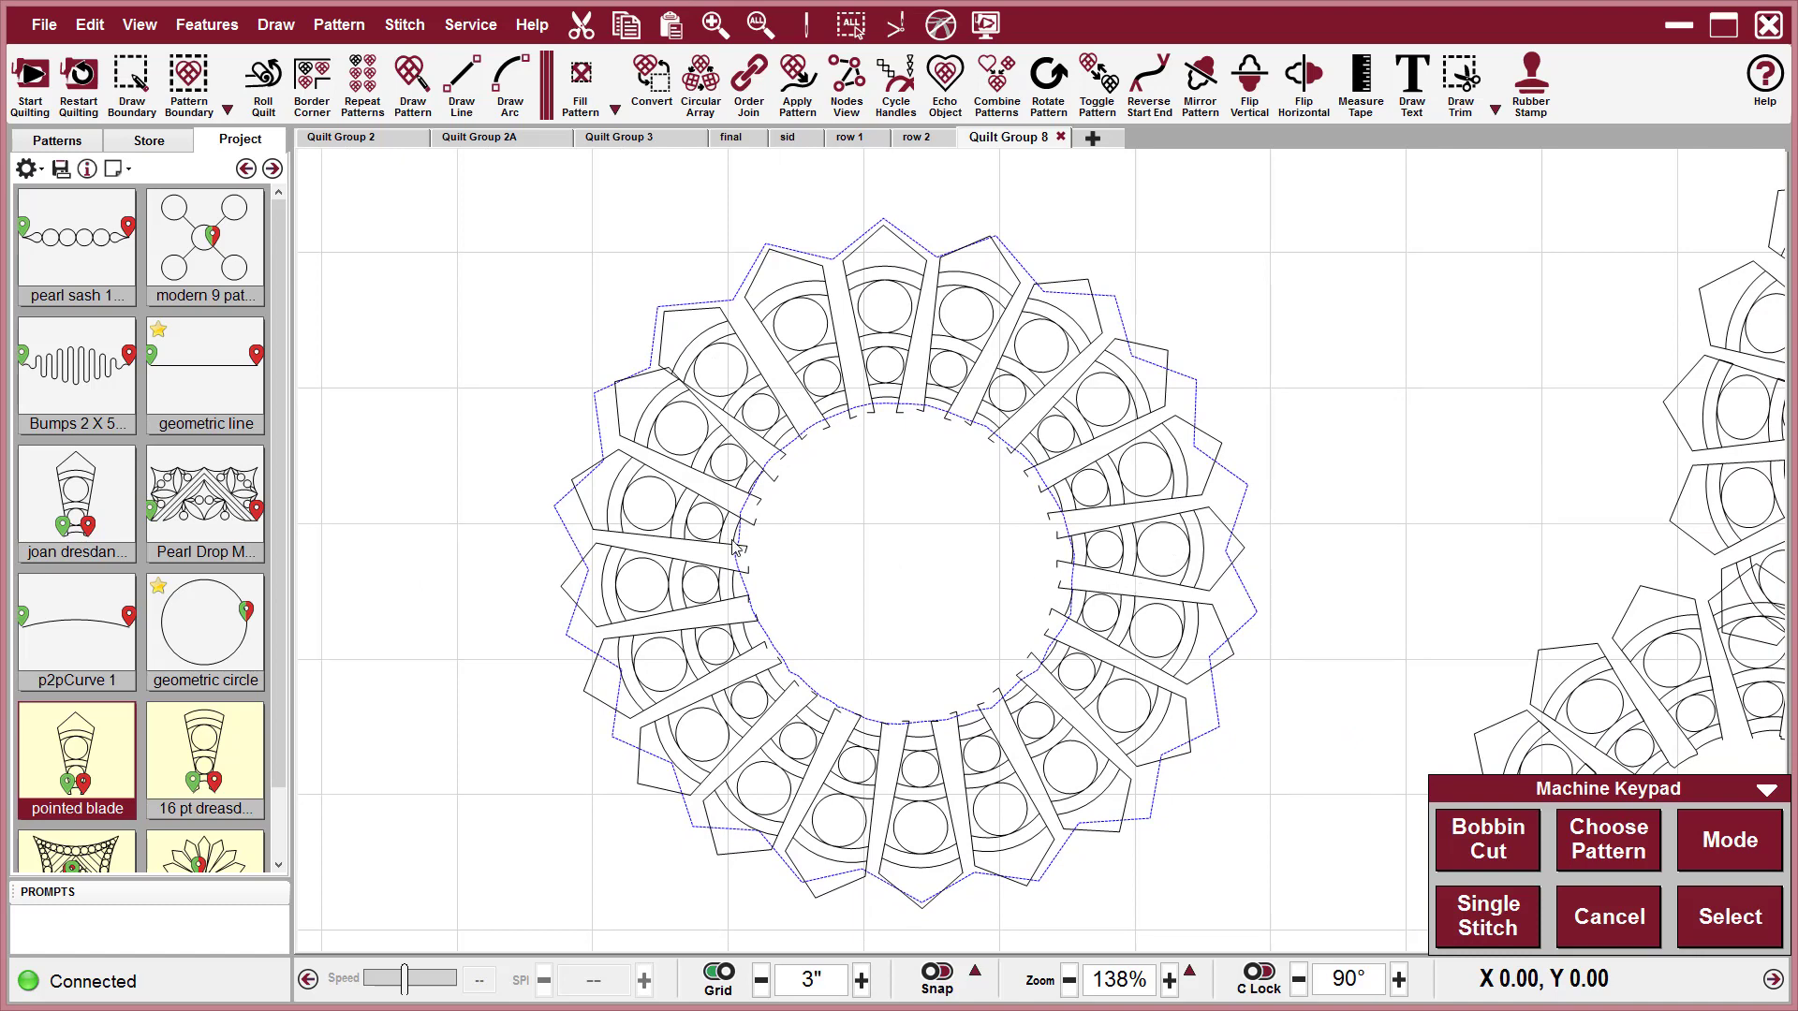
click(140, 80)
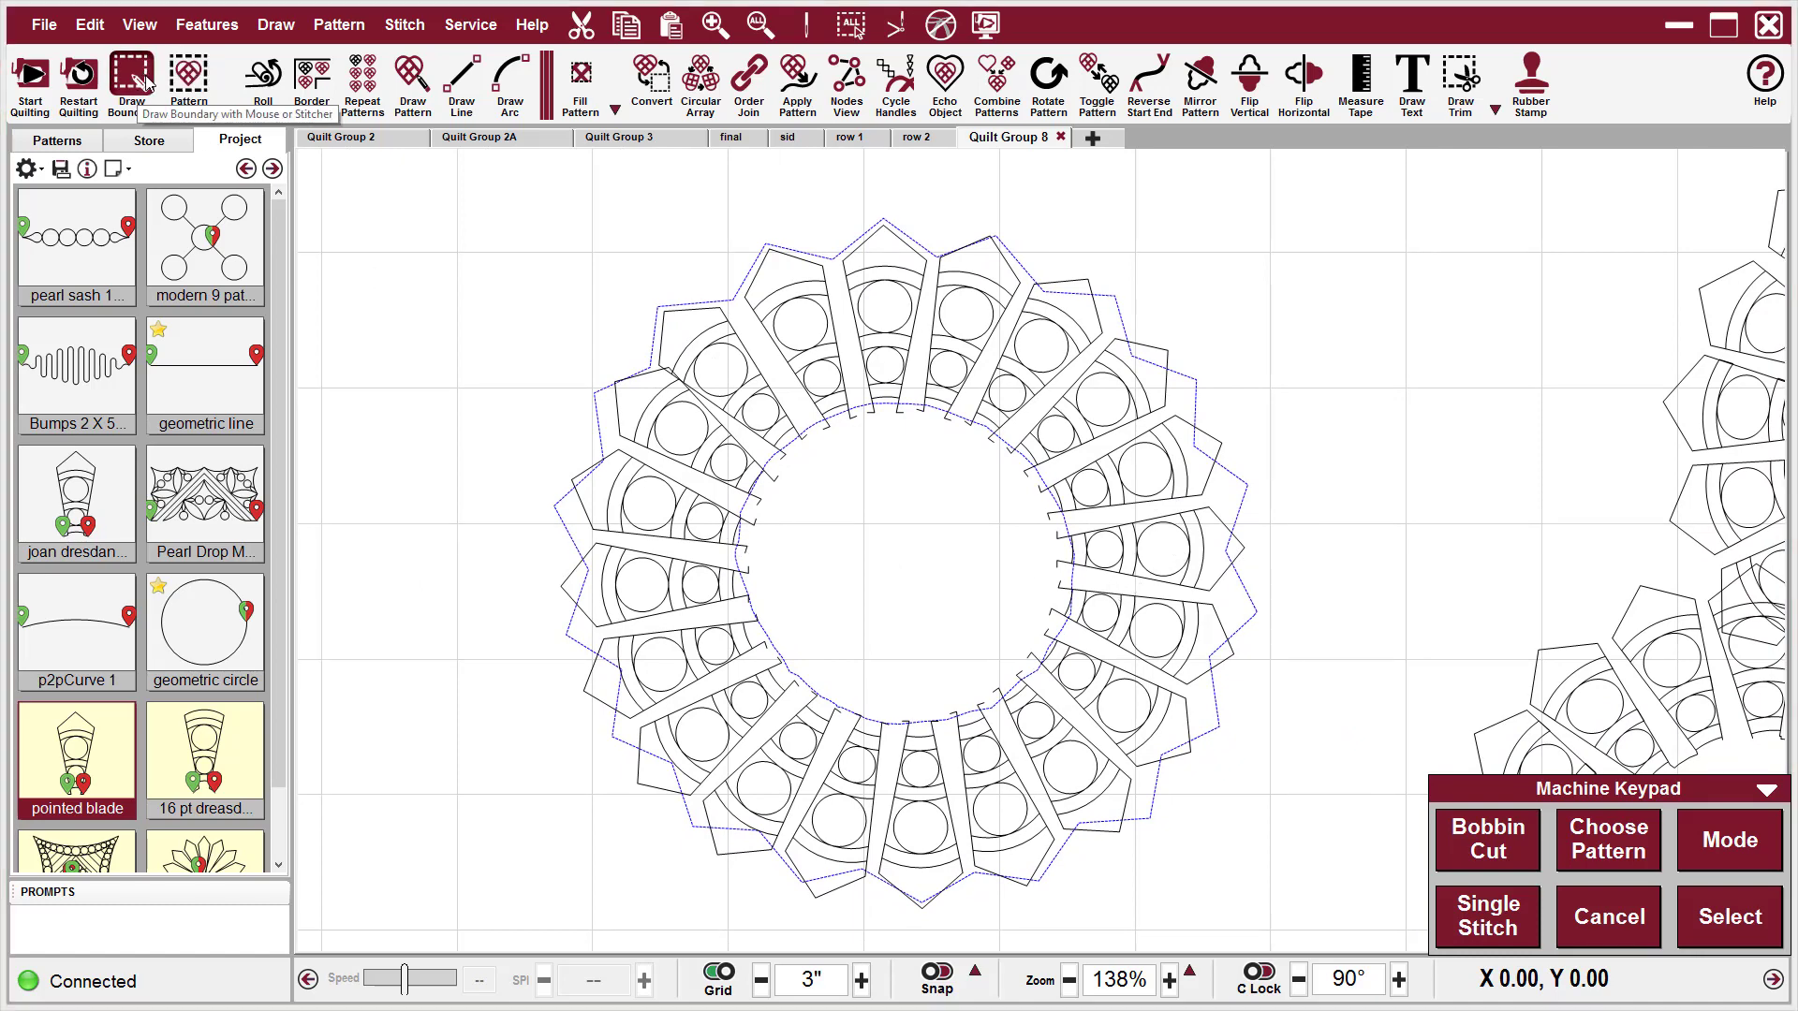
click(823, 200)
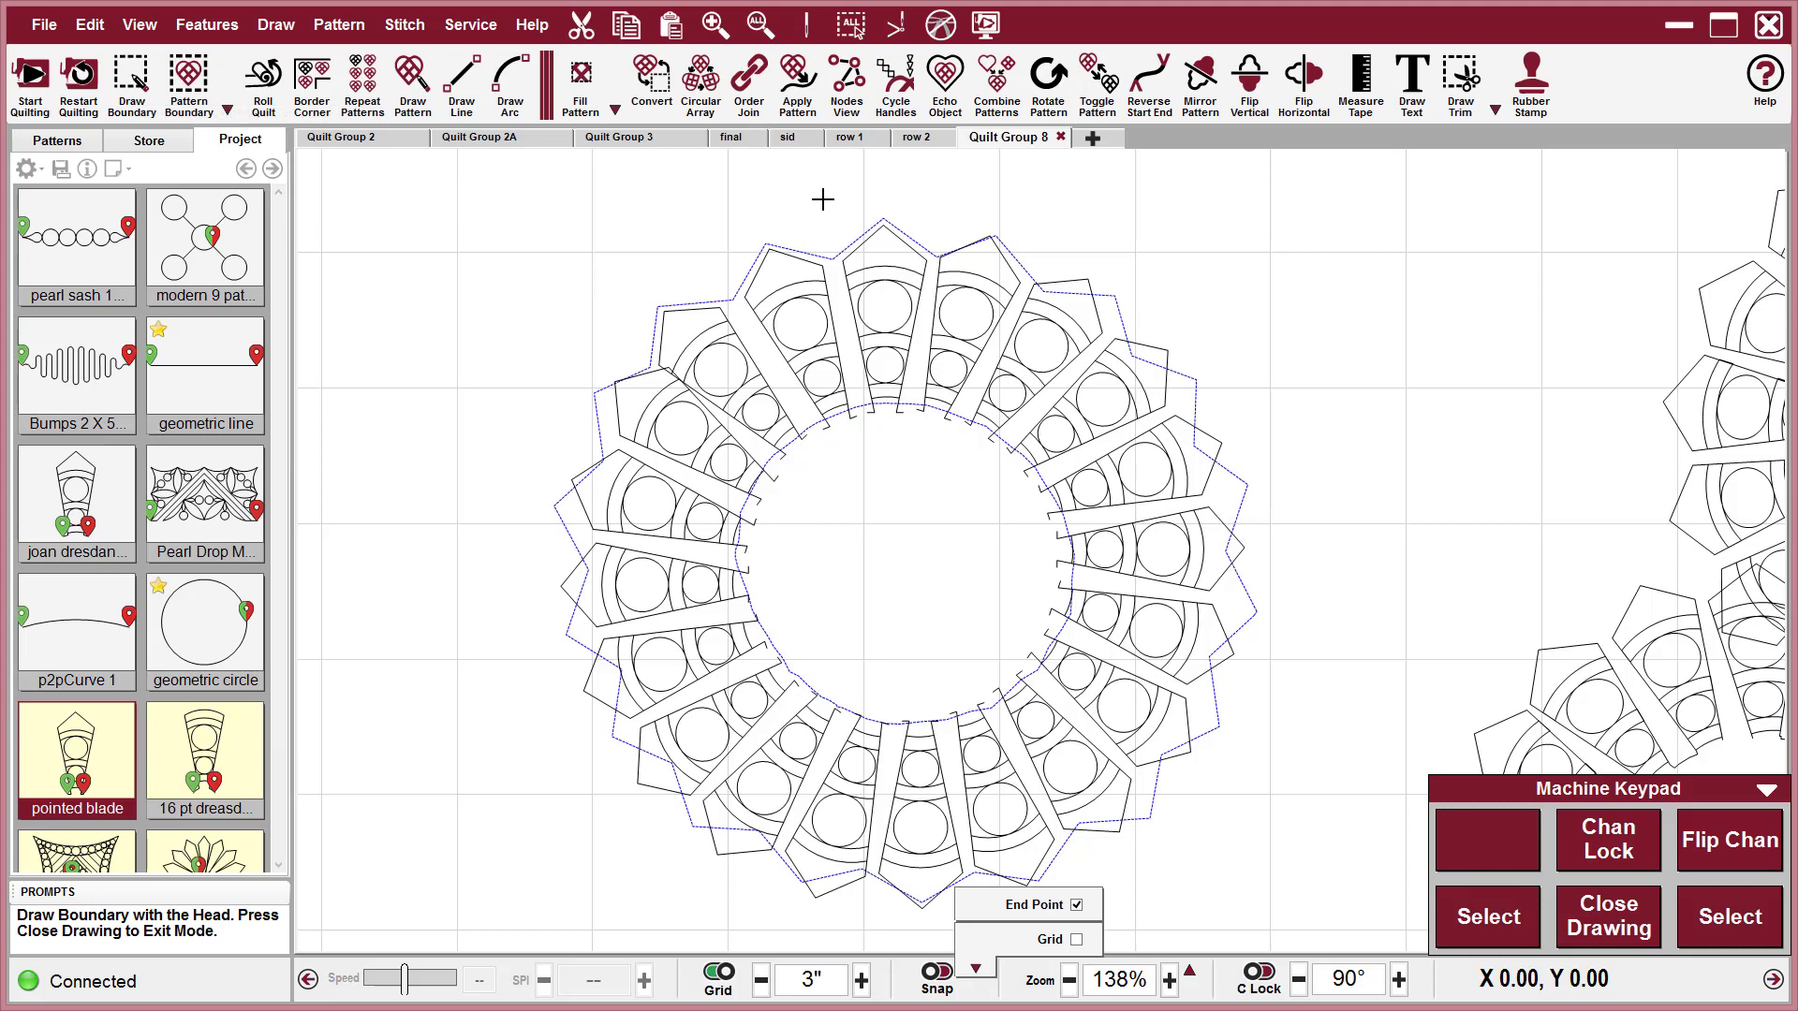
click(833, 260)
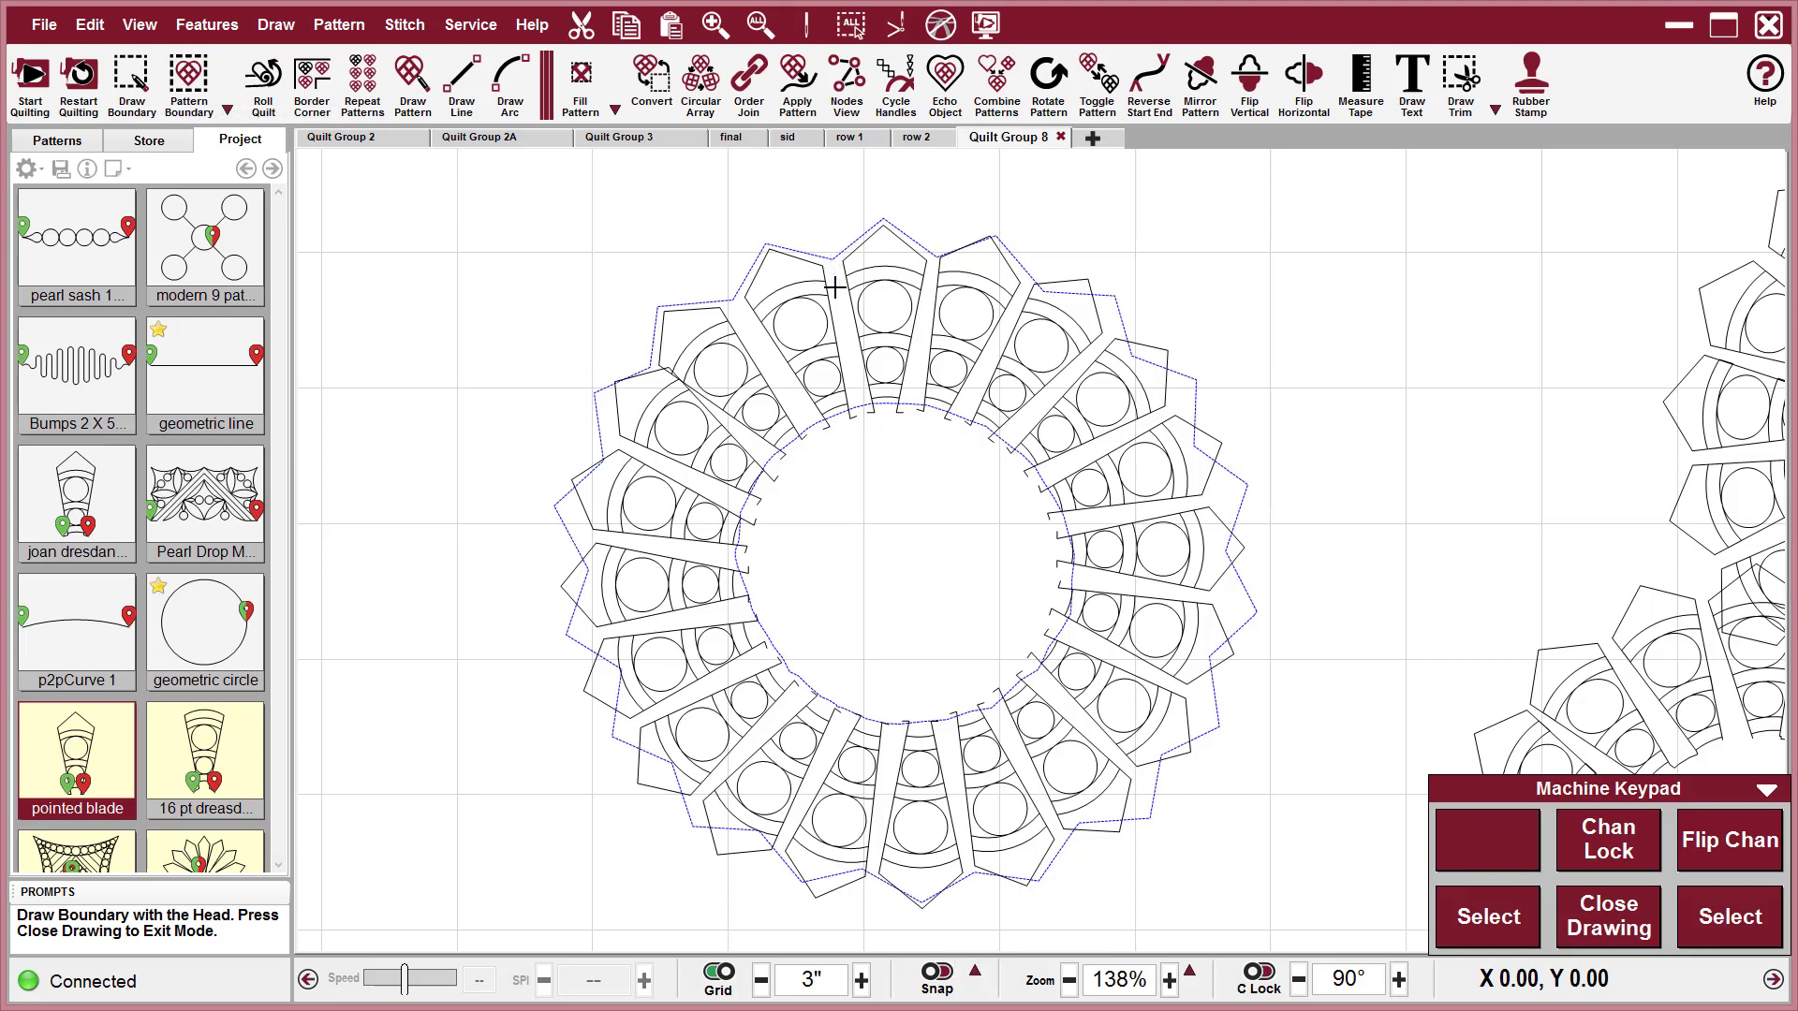
click(865, 445)
click(917, 433)
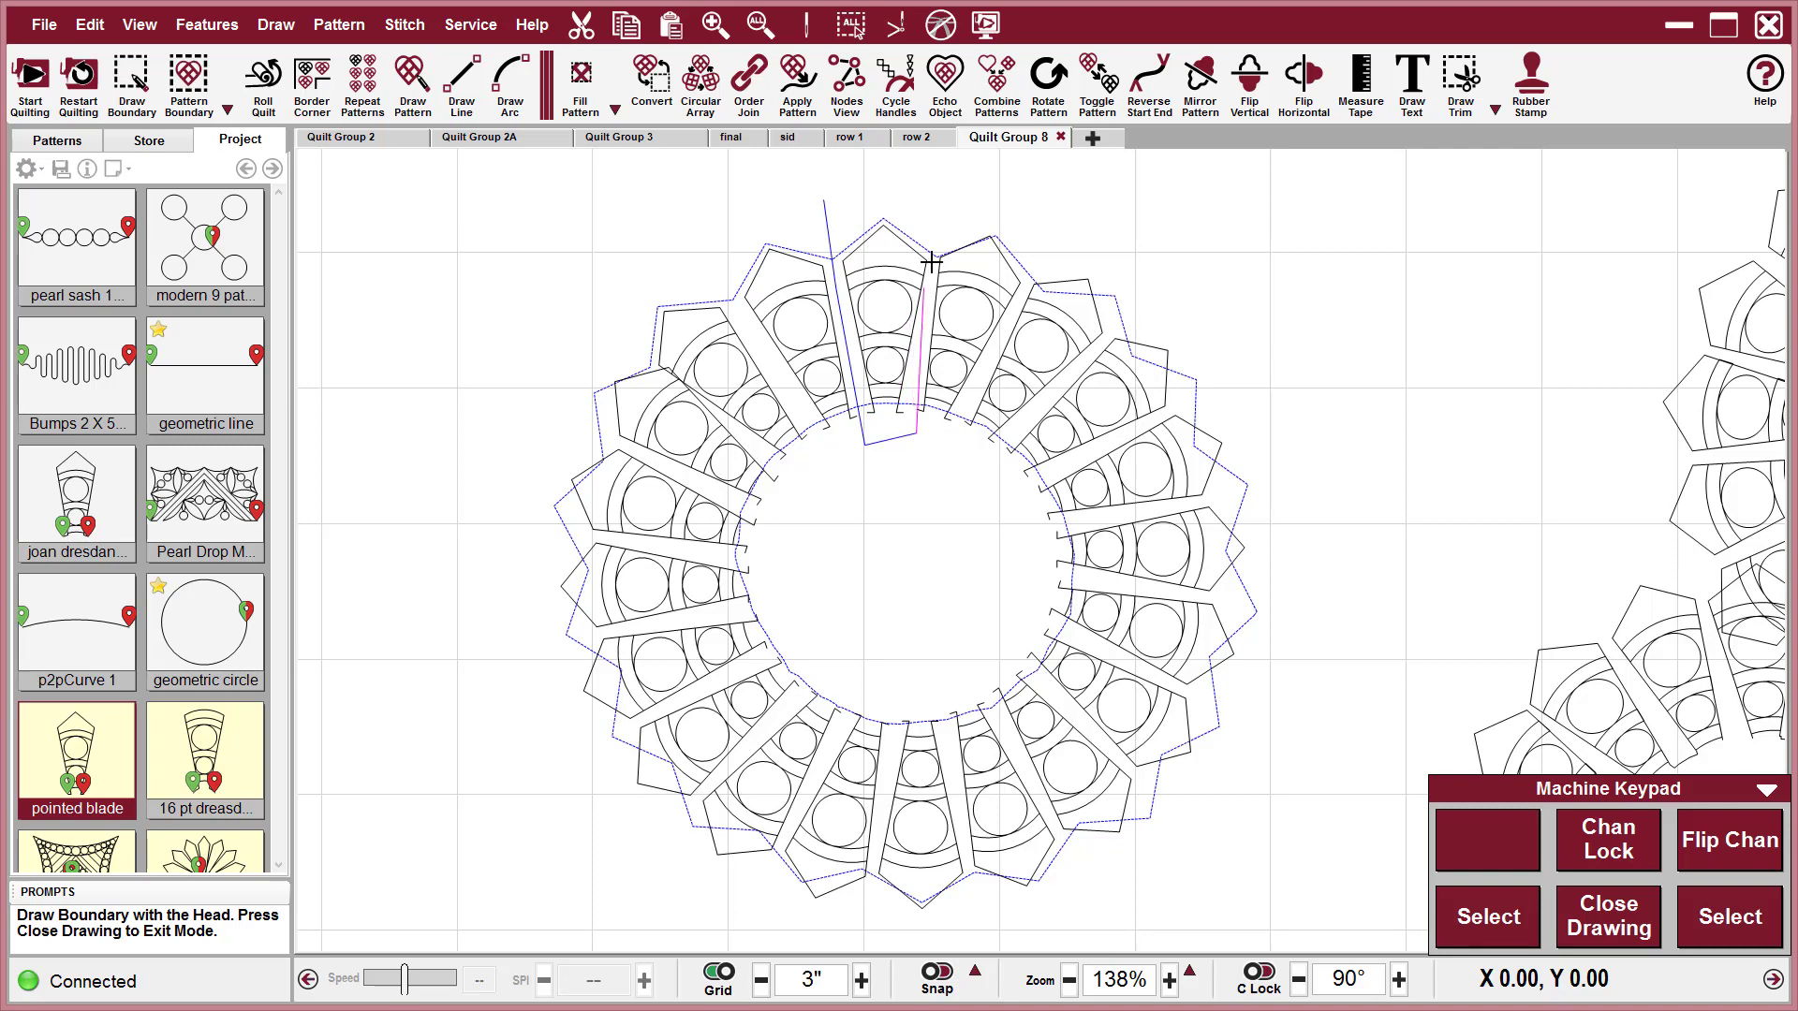
click(939, 234)
Continue the boundary clockwise over the plate's upper-right quarter, following side seamlines and looping outside the outer edge and inside the circle around alternate blades.
click(1001, 191)
click(1068, 211)
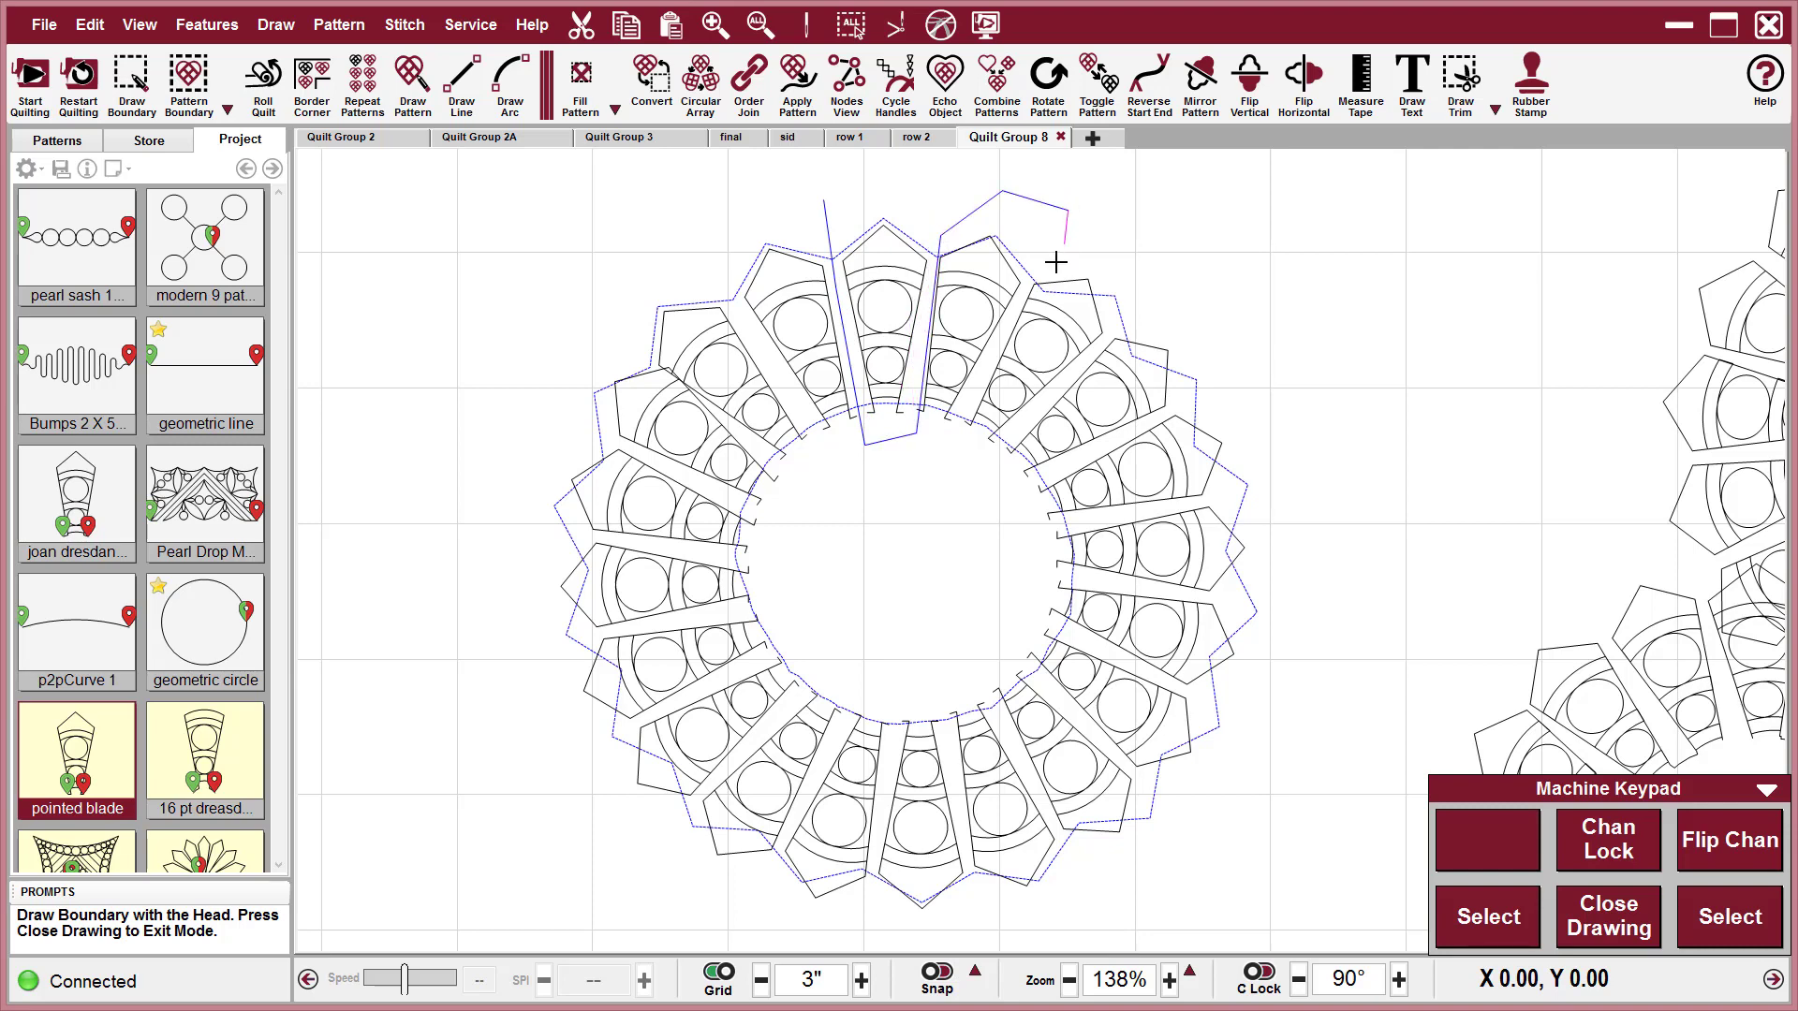
click(1044, 293)
click(956, 438)
click(980, 465)
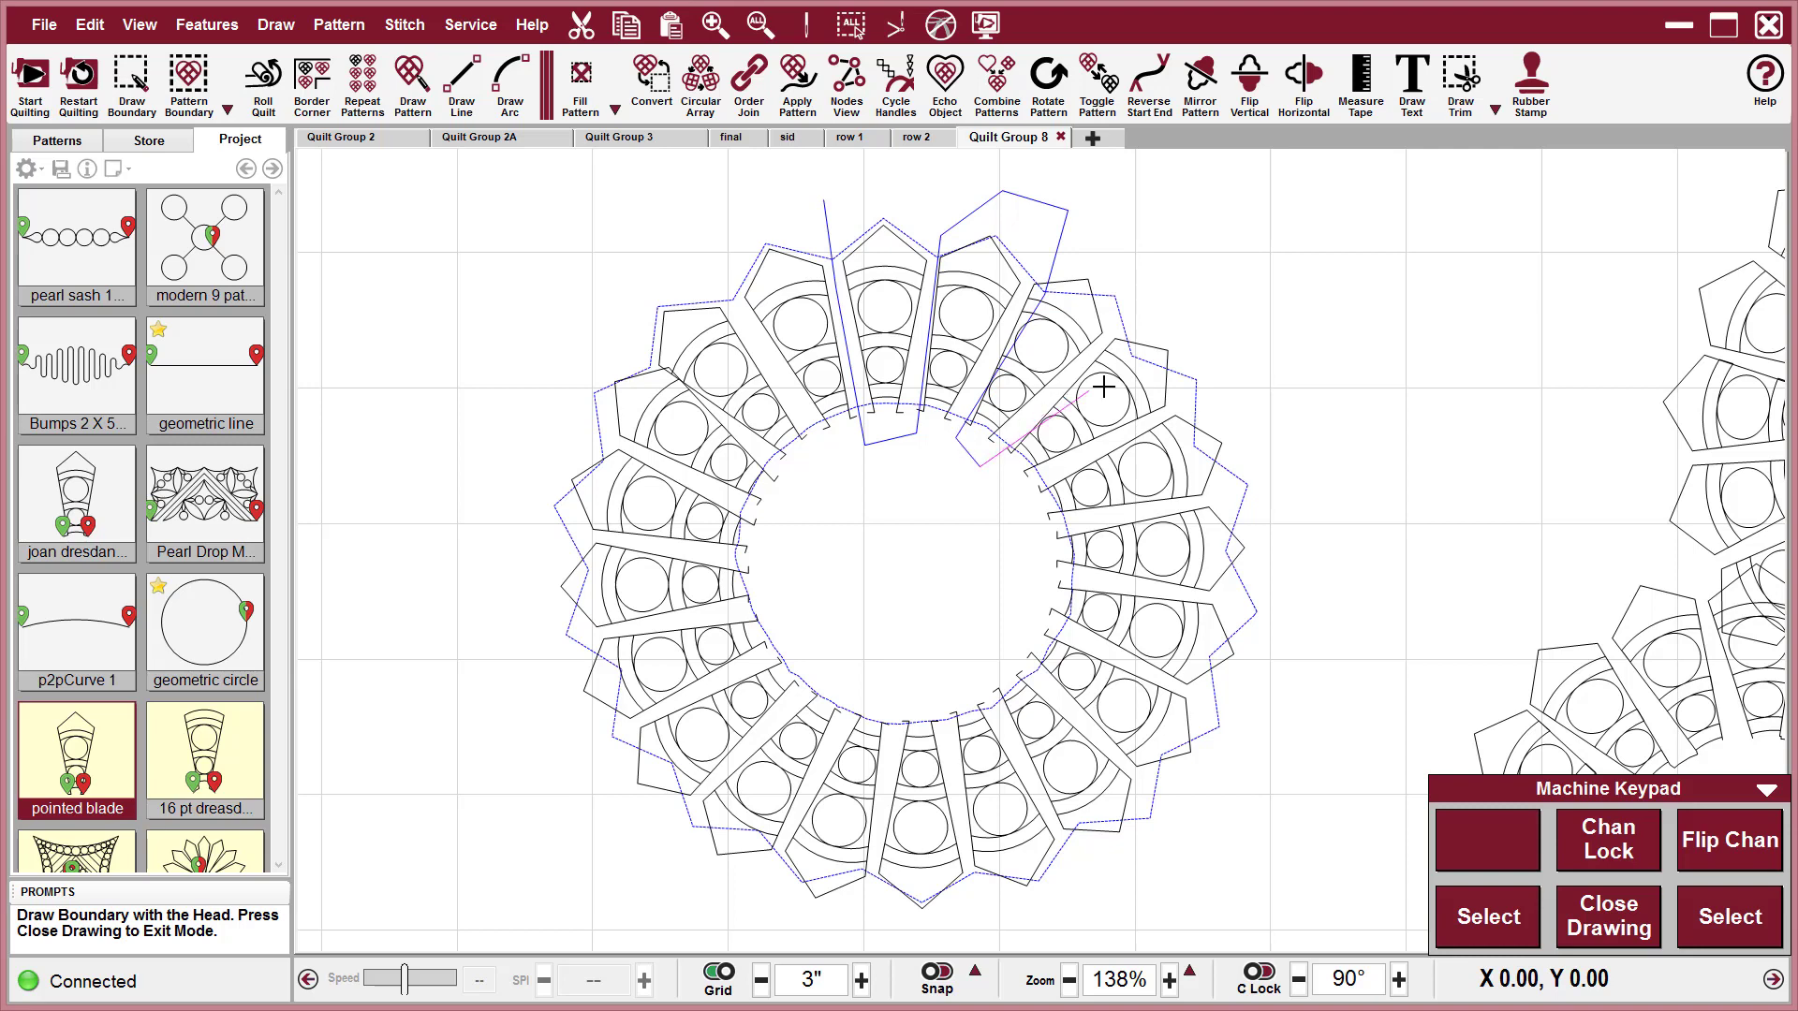
click(1165, 329)
click(1266, 381)
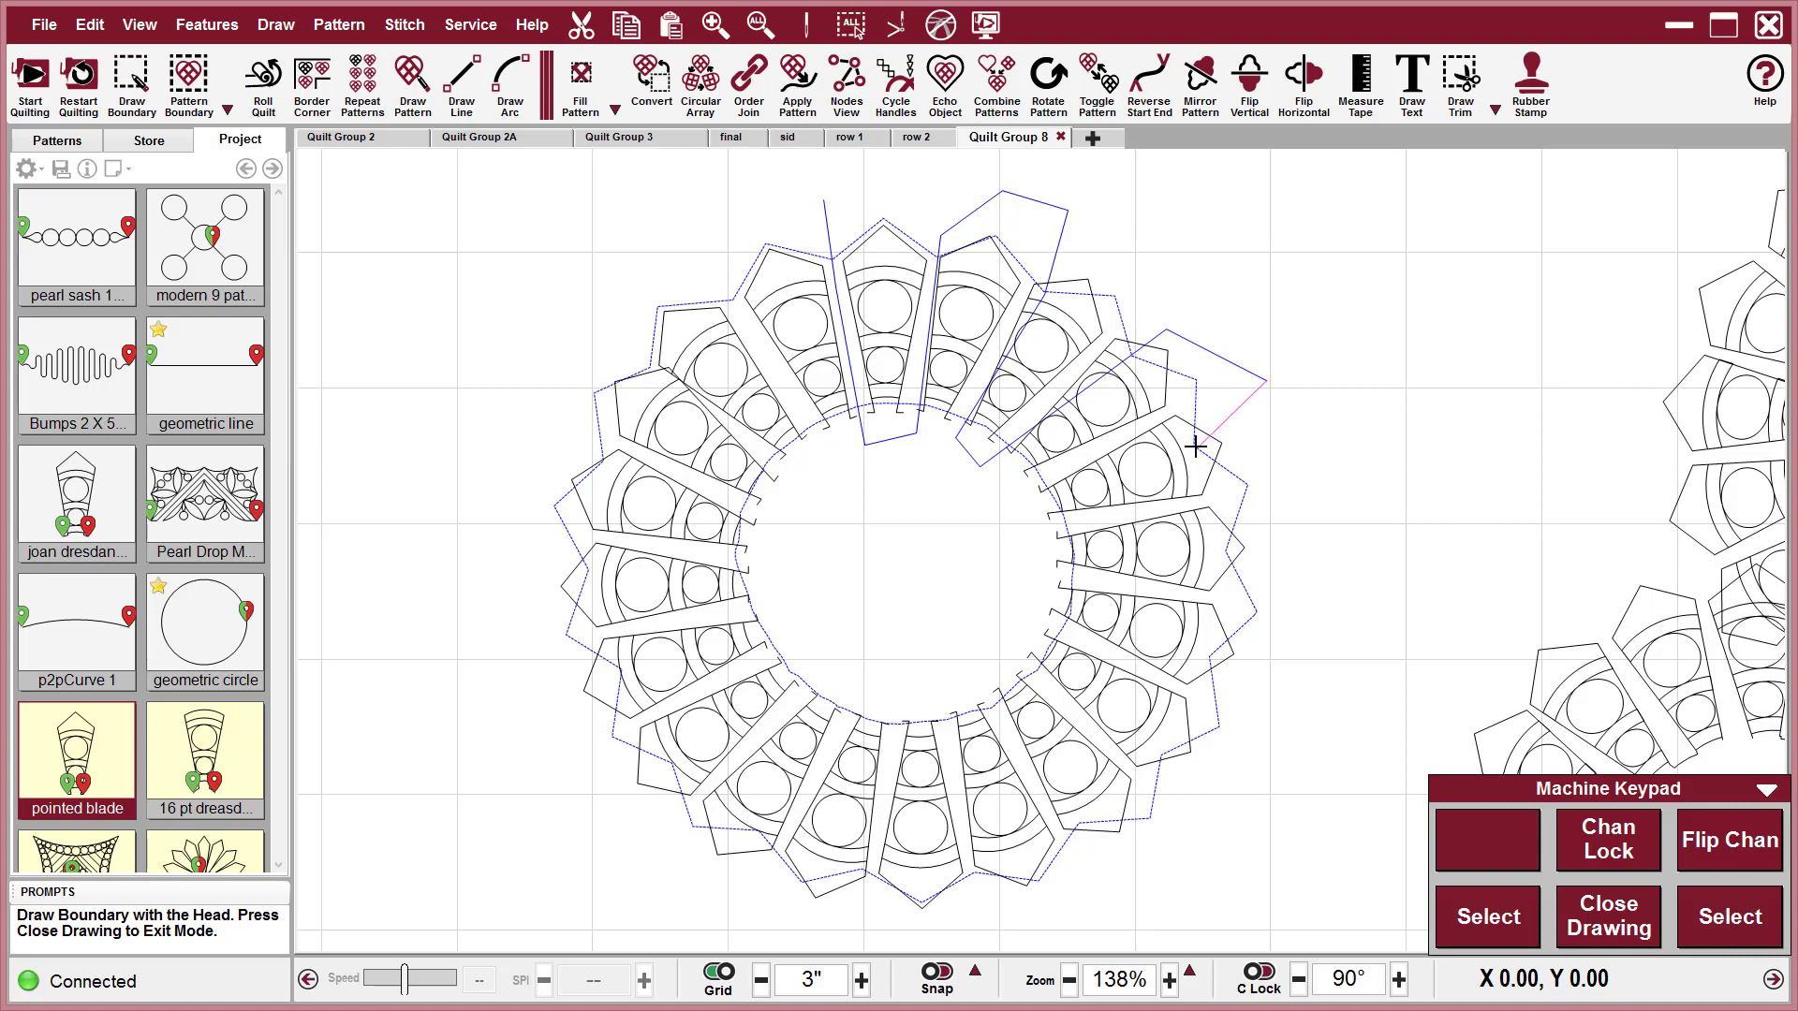
click(1195, 445)
click(1014, 503)
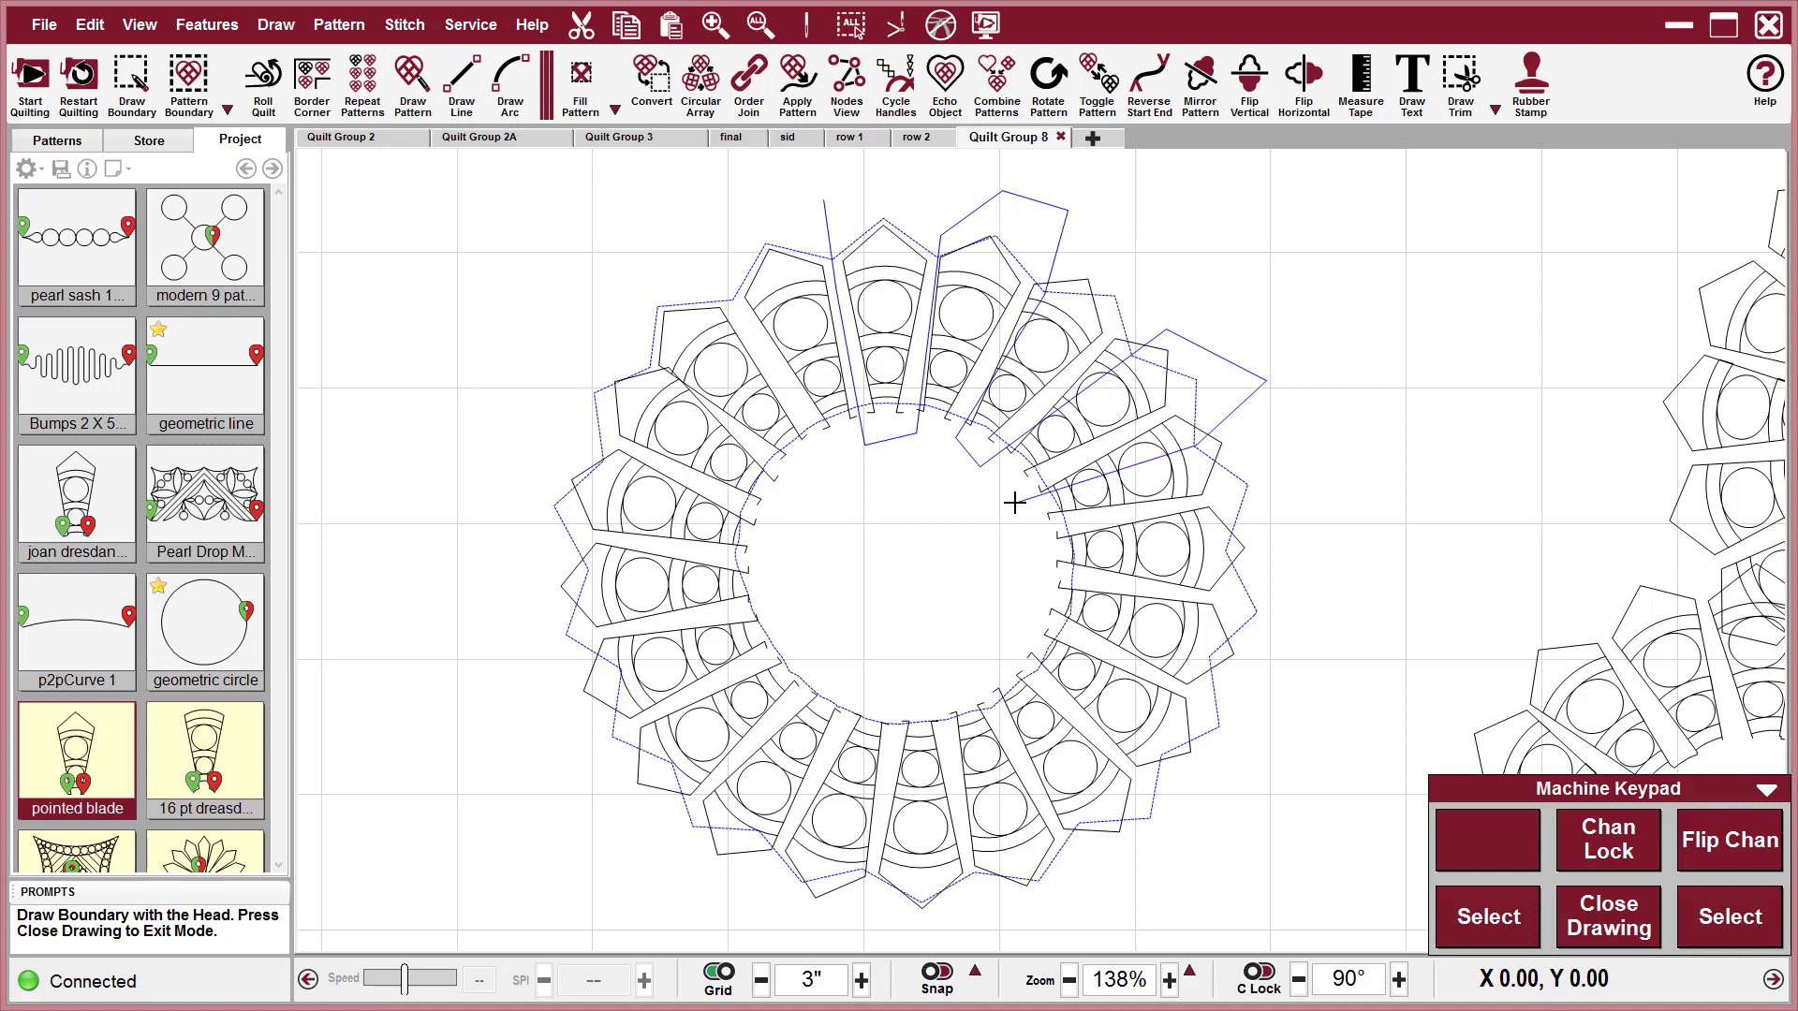
click(1024, 559)
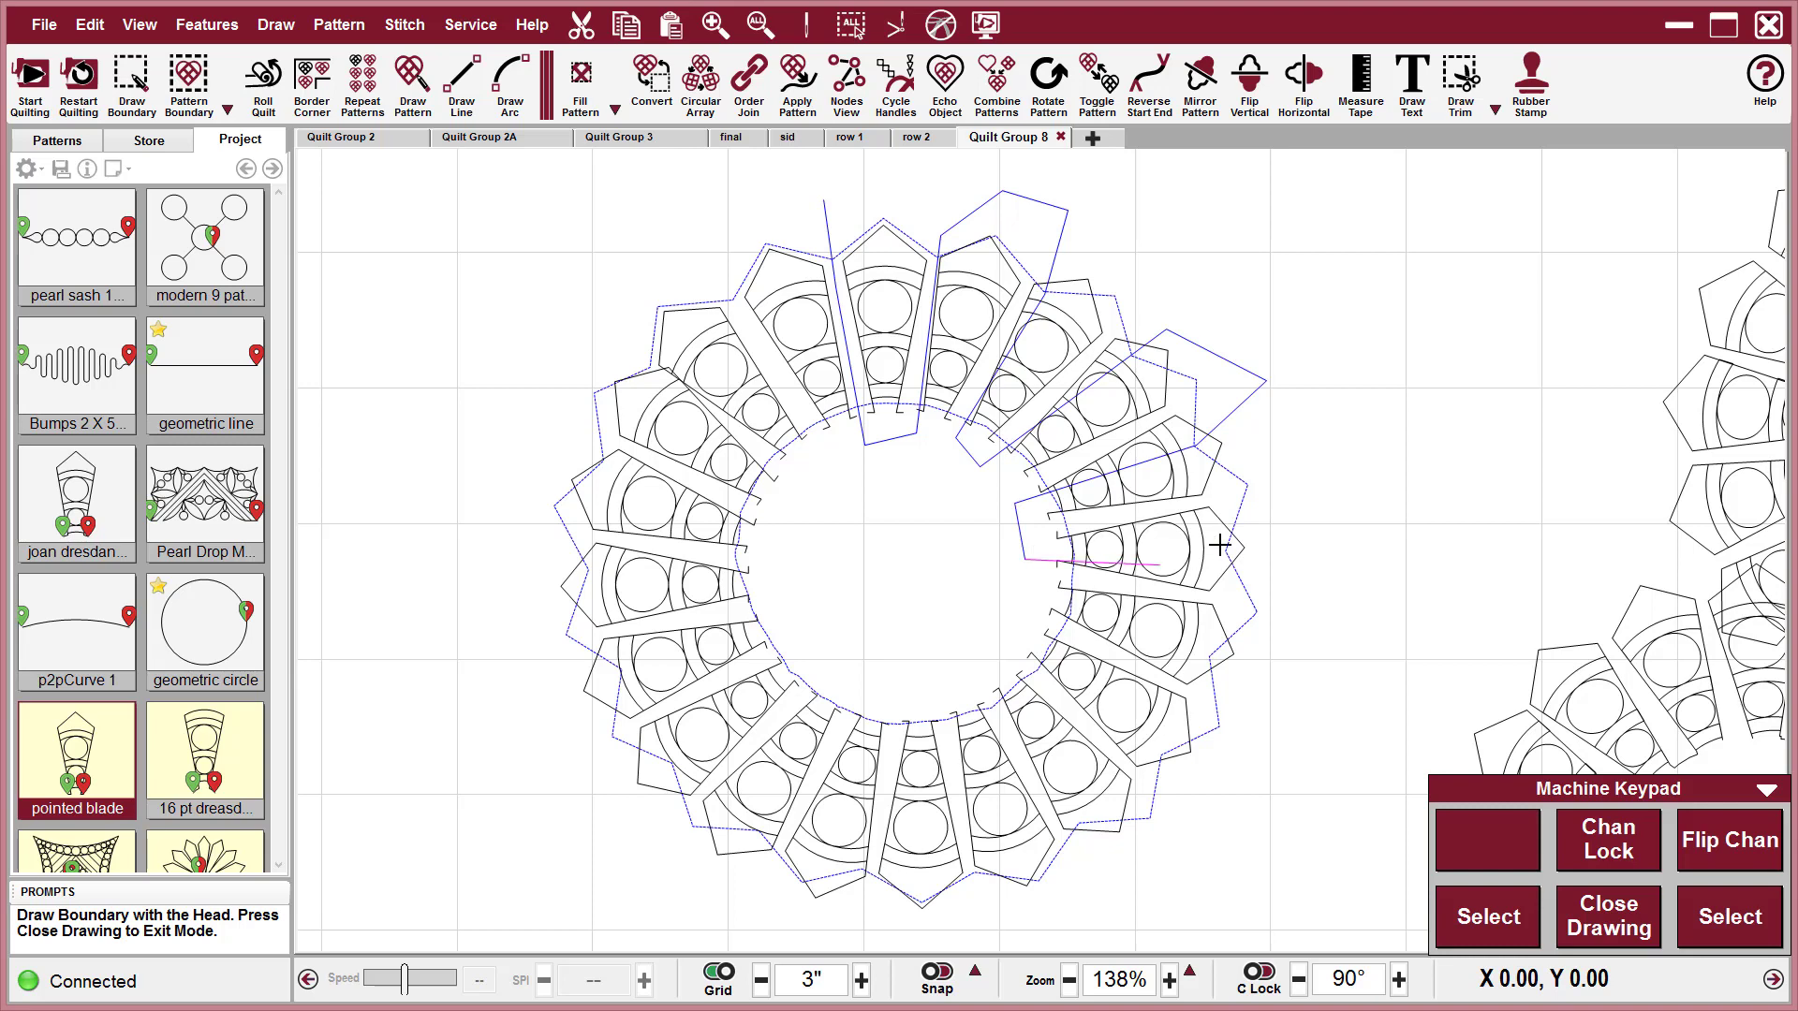
Extend the zigzag boundary along the side seamlines from the plate's right side through the lower-right blades, ending inside the inner circle.
click(1274, 547)
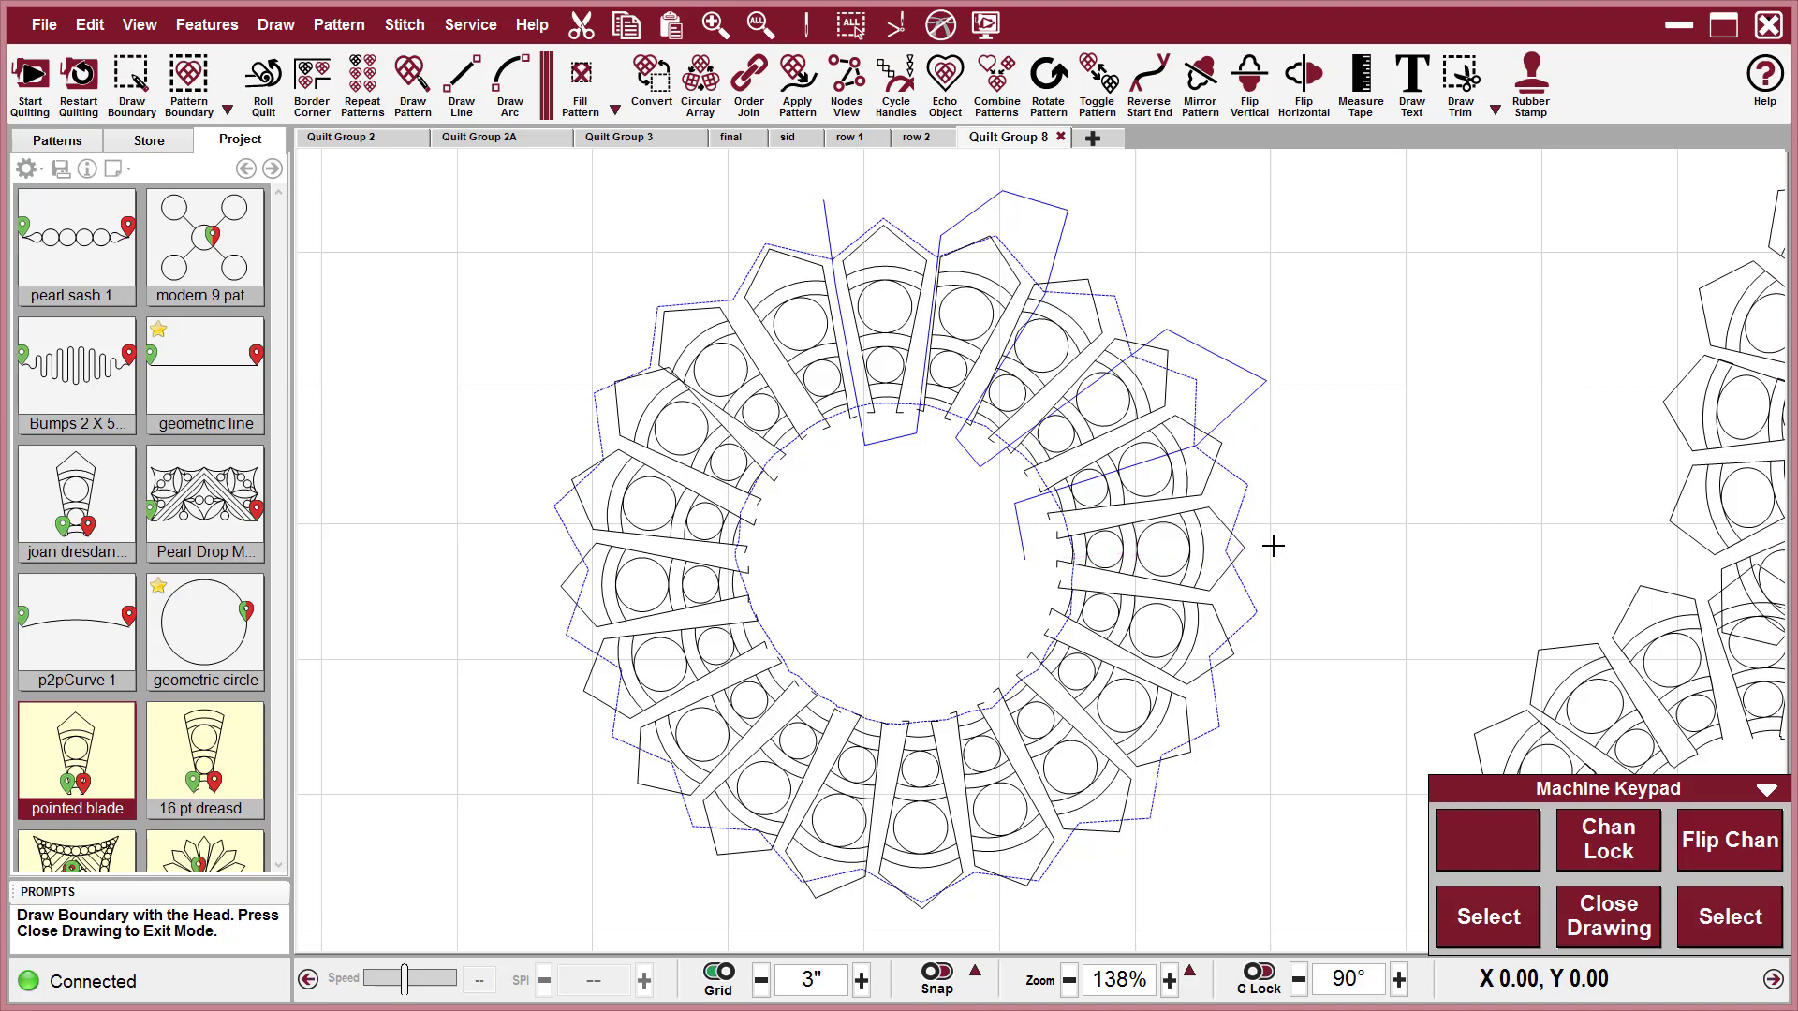
click(1301, 656)
click(1243, 678)
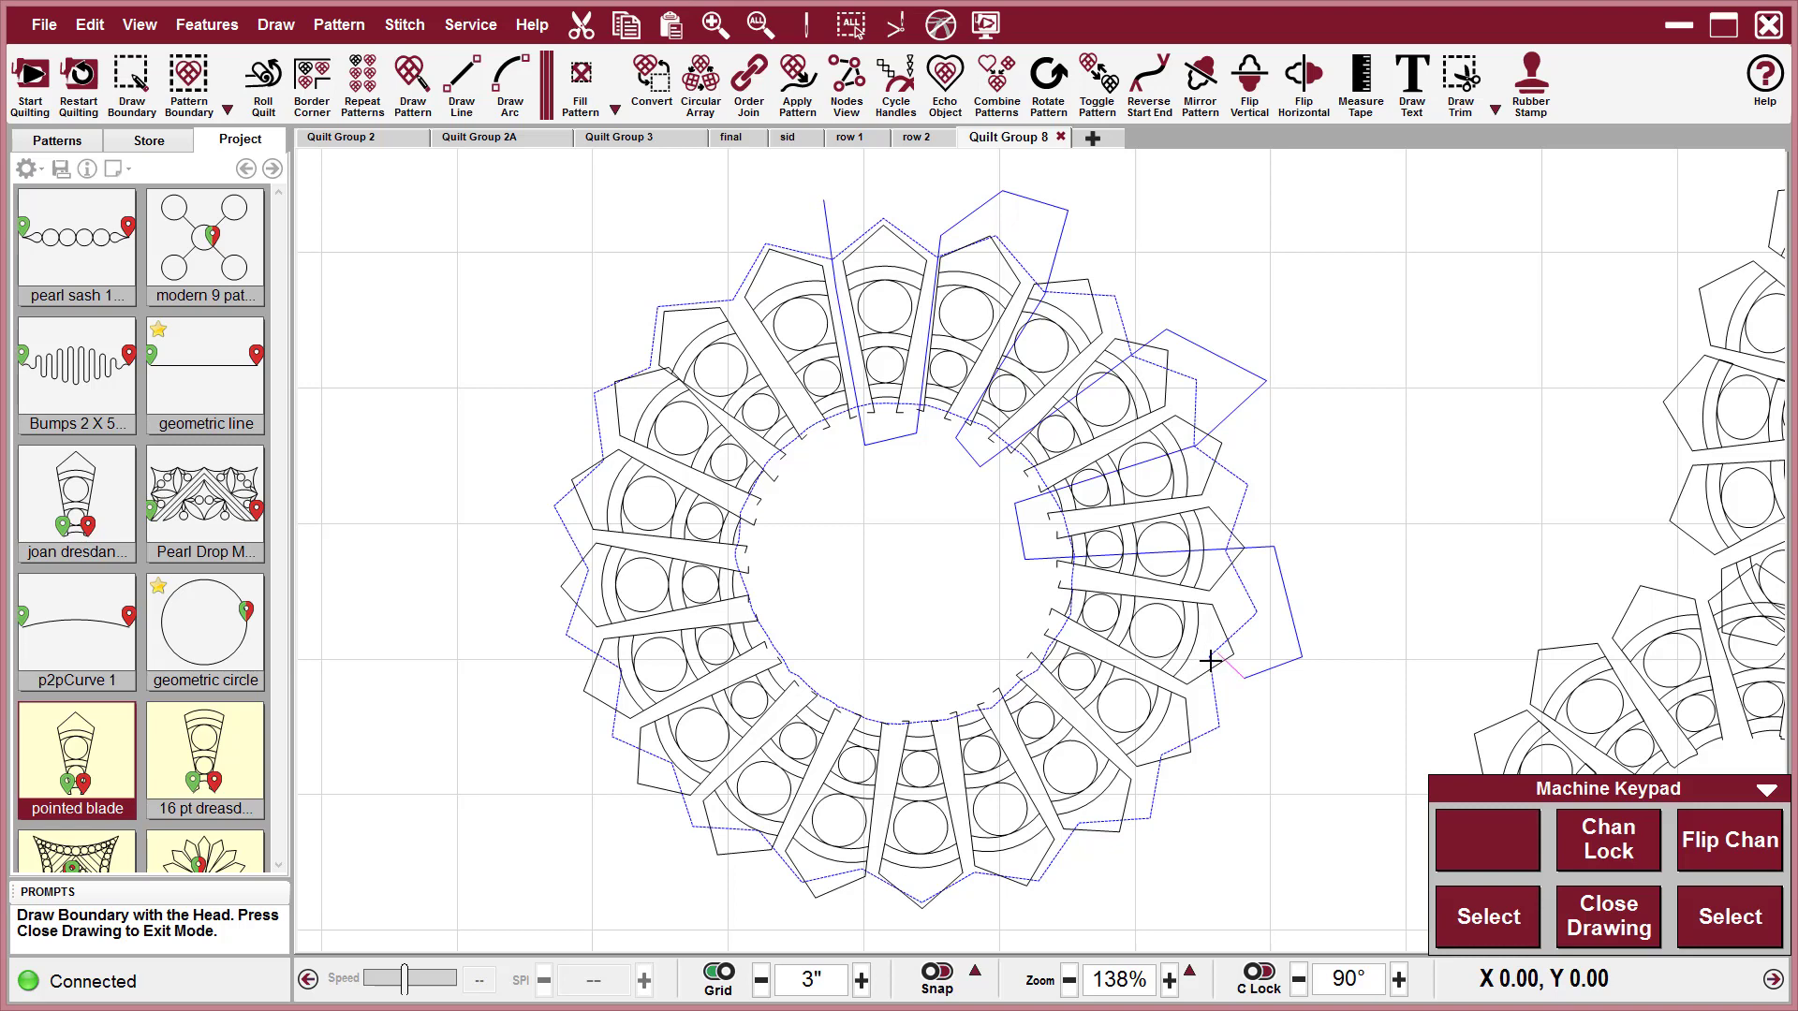
click(1210, 660)
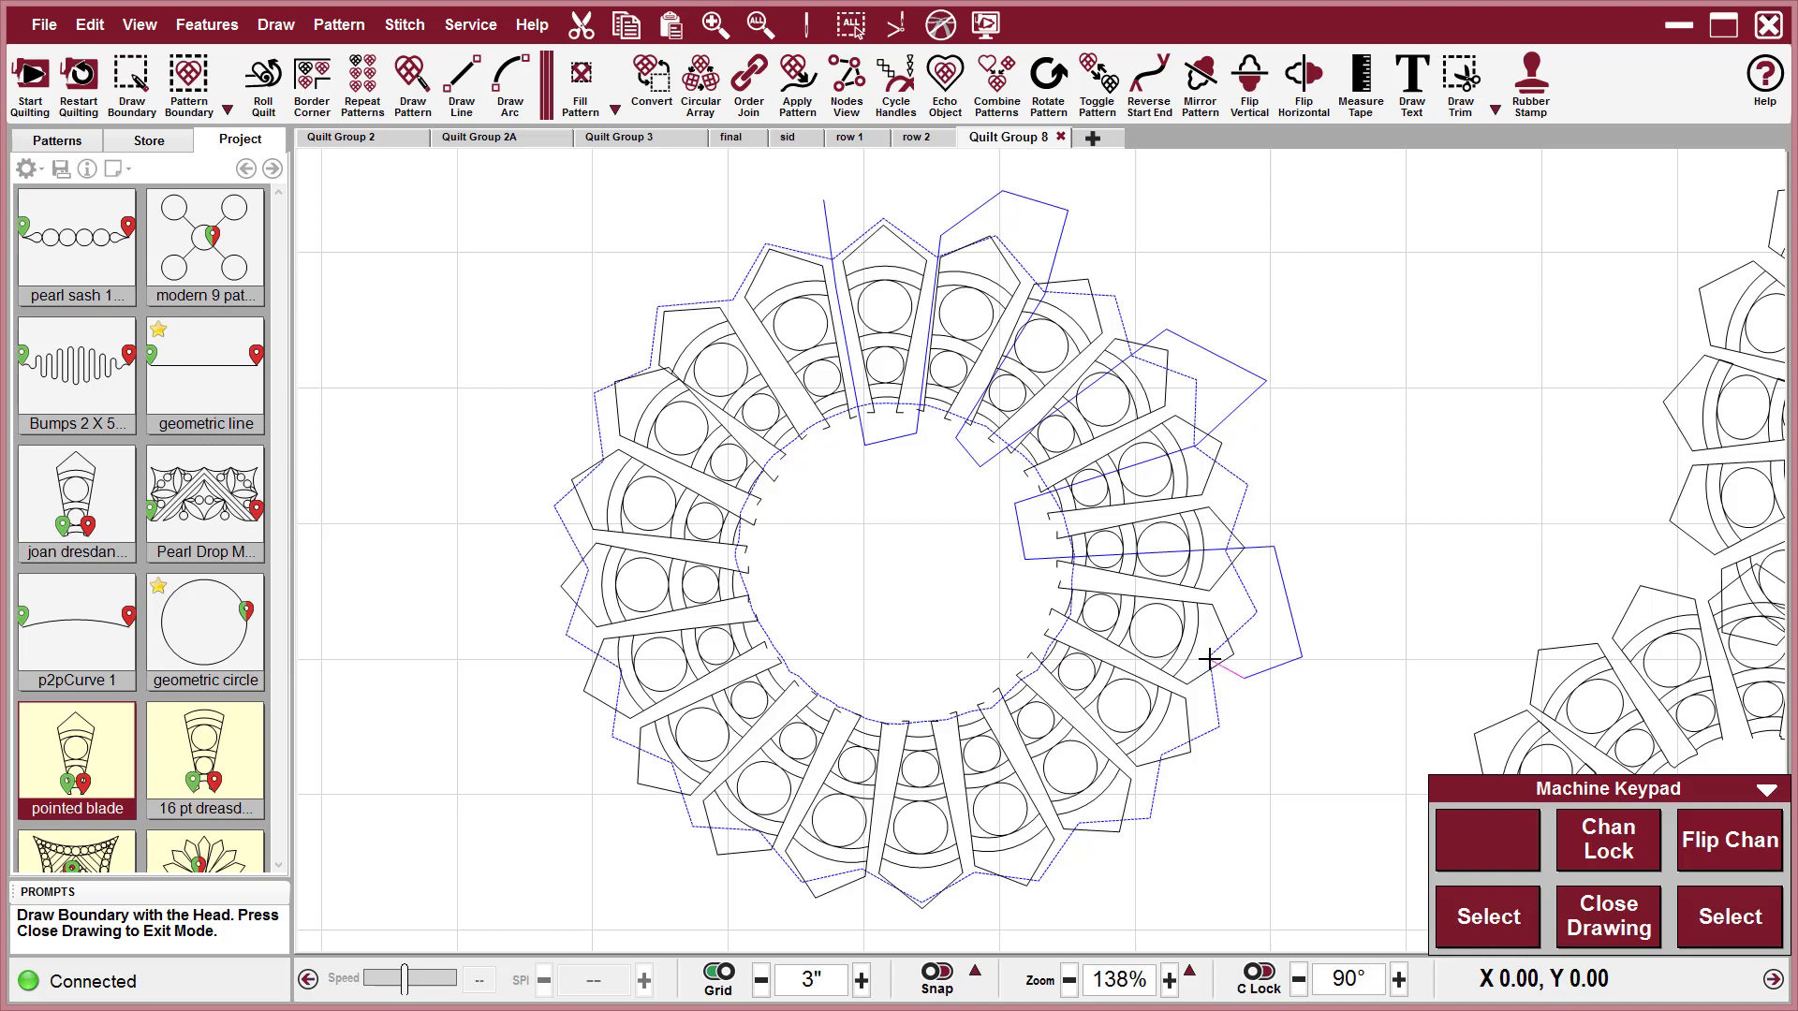
click(1041, 590)
click(1210, 794)
click(1132, 882)
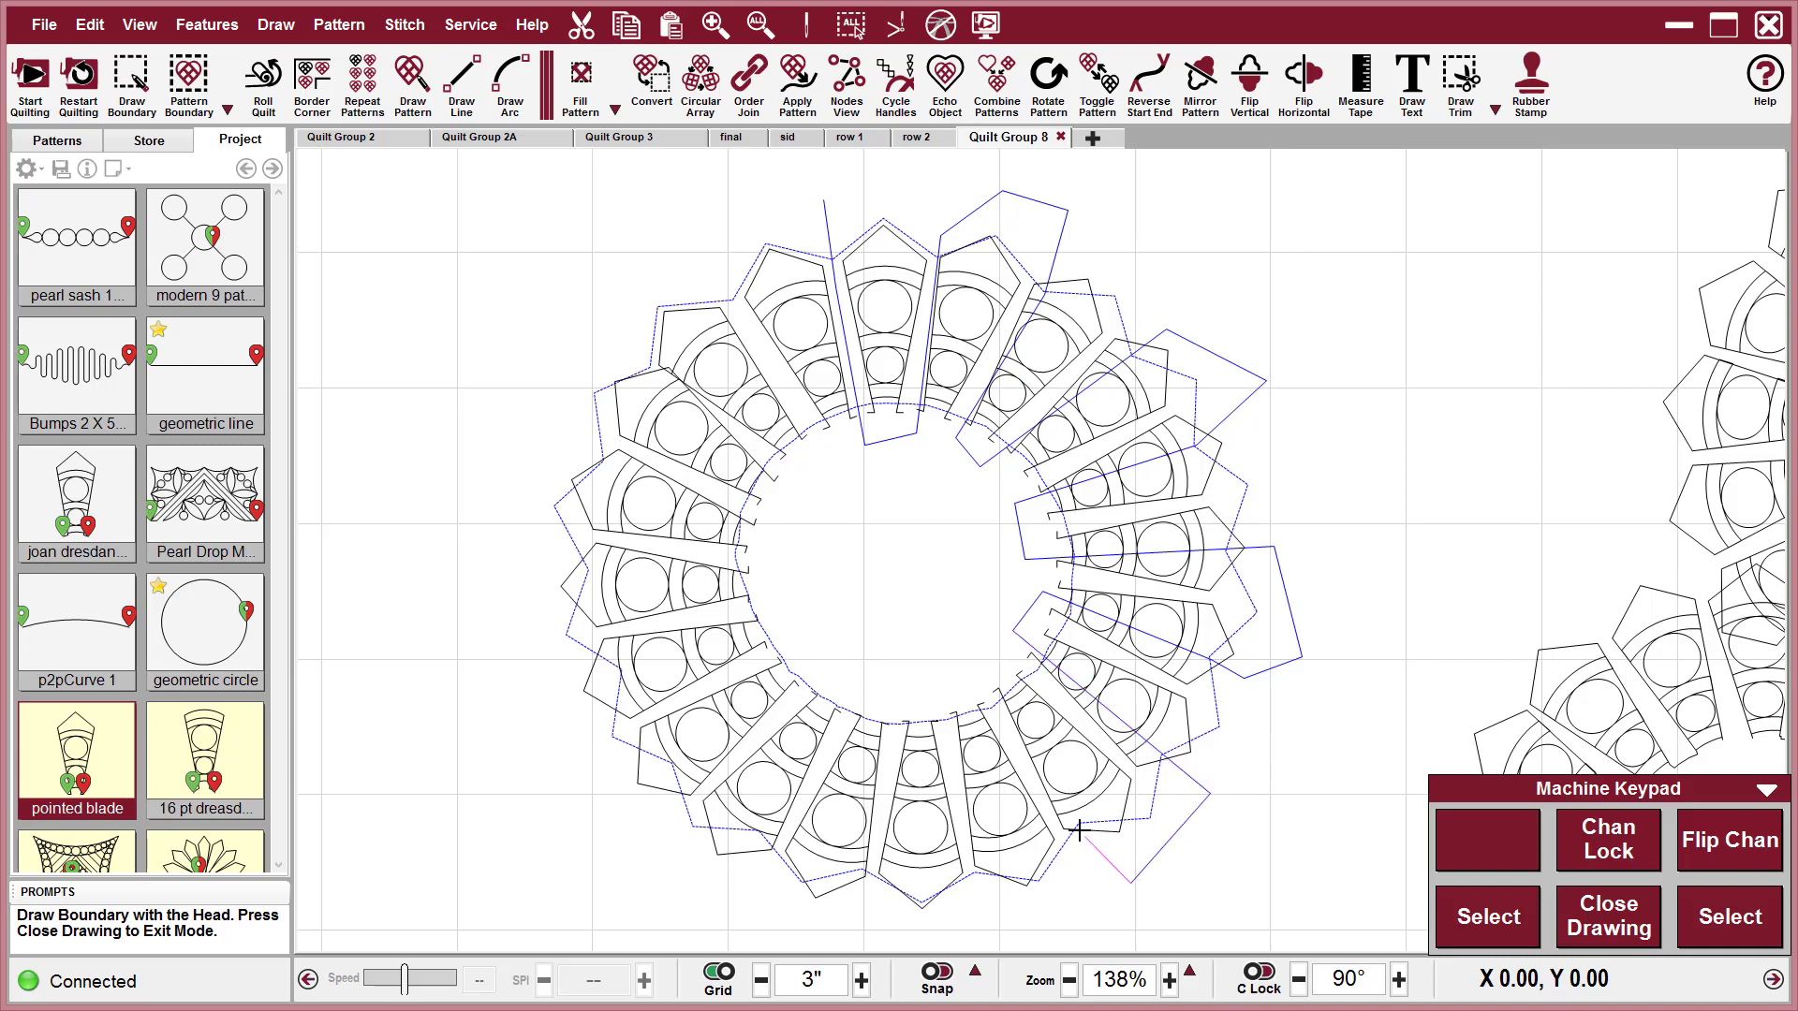
click(1078, 822)
click(977, 649)
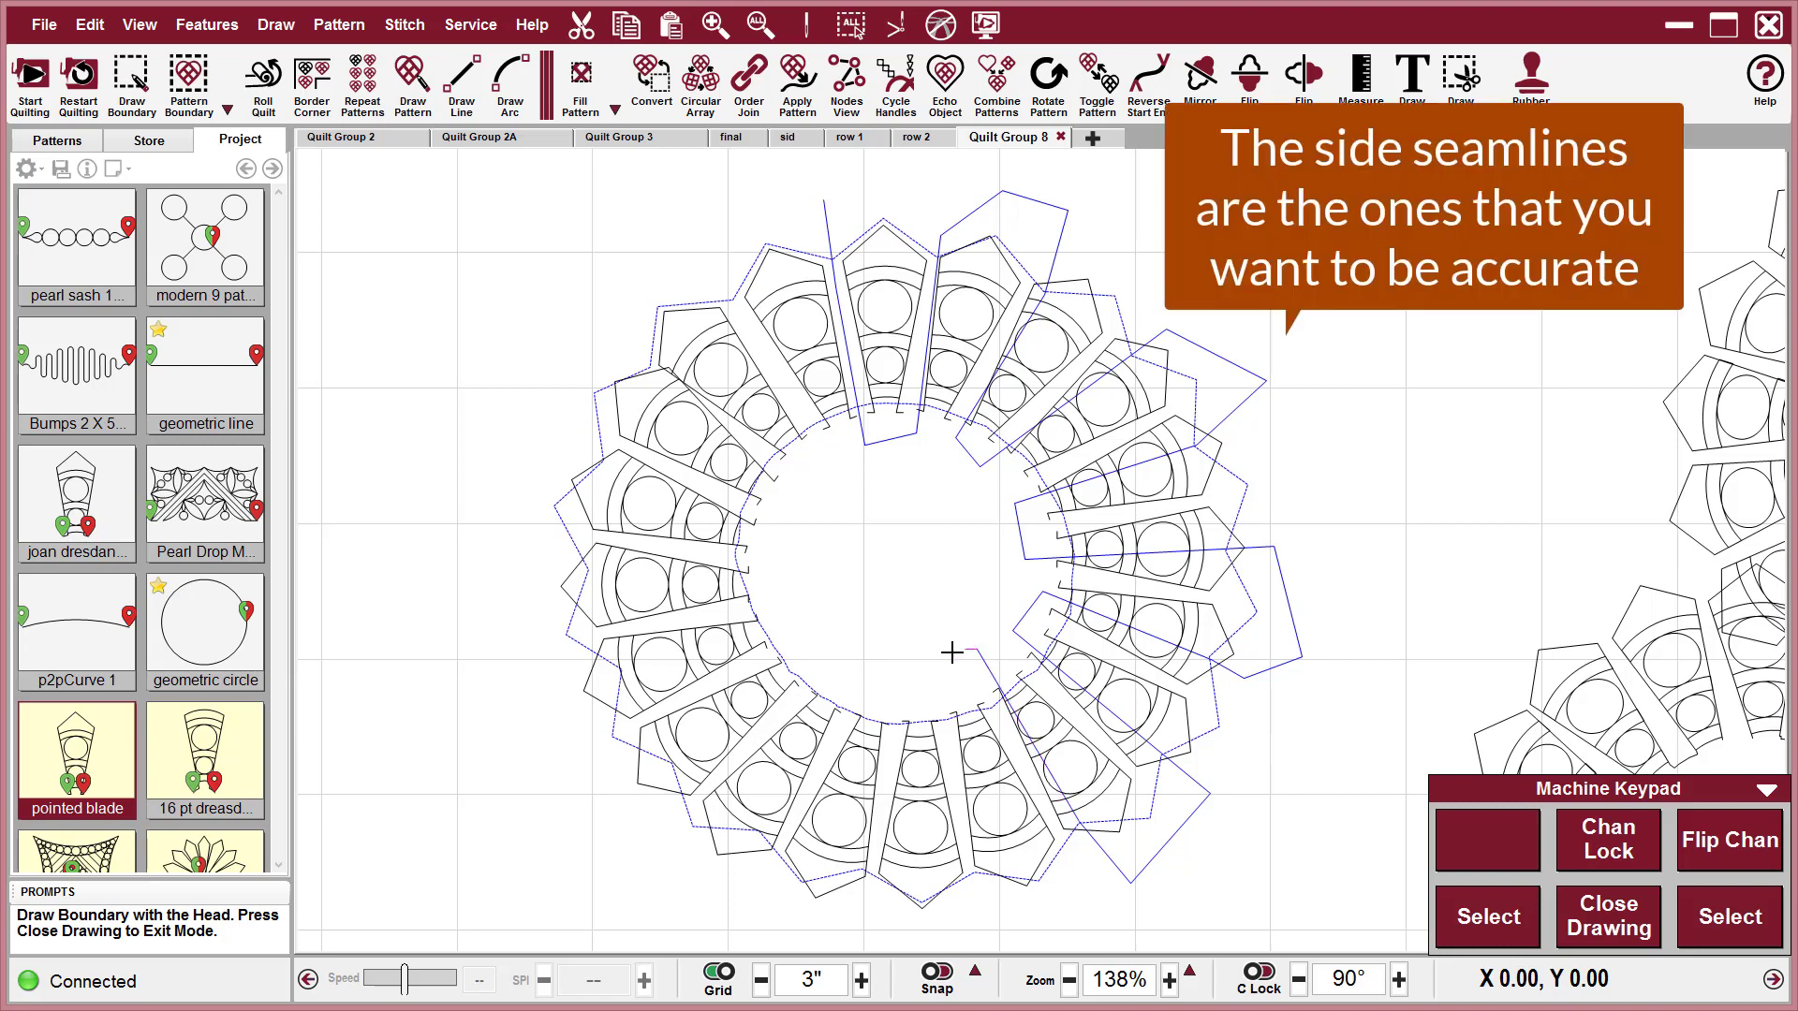
click(940, 669)
Carry the zigzag boundary around the bottom blade and the lower-left blades along their side seamlines, ending inside the inner circle.
click(991, 930)
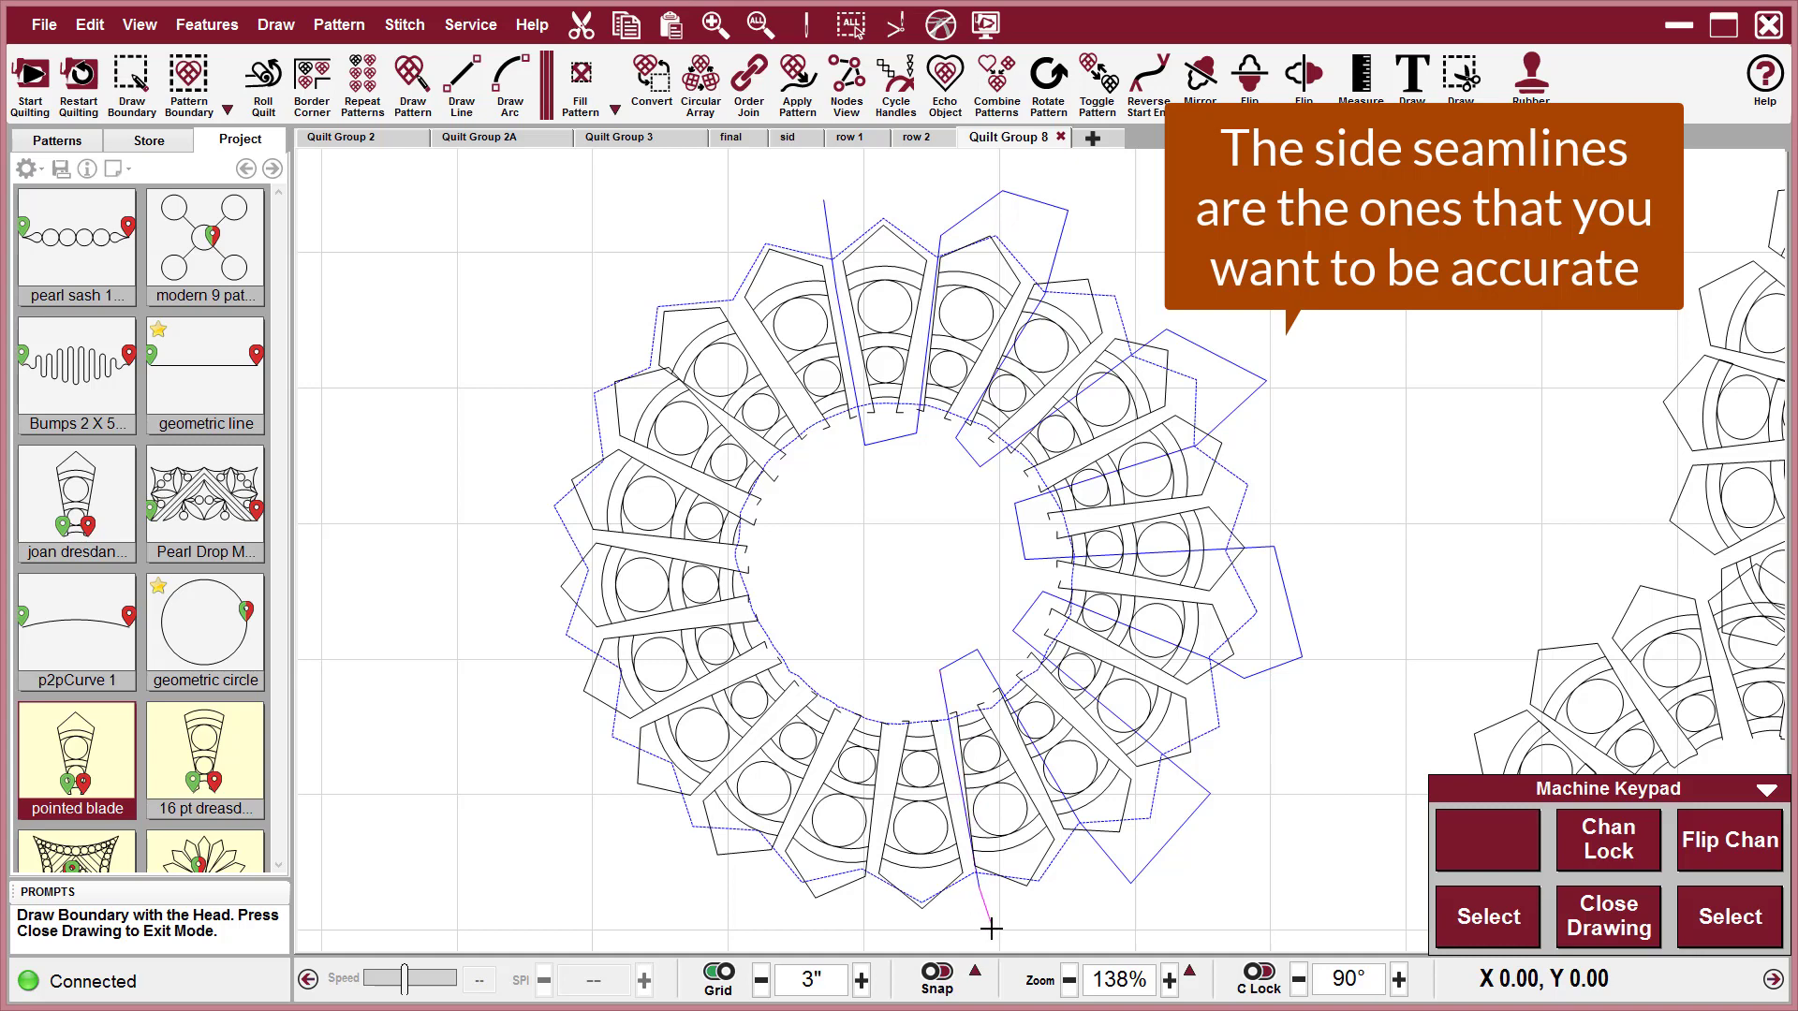
click(863, 935)
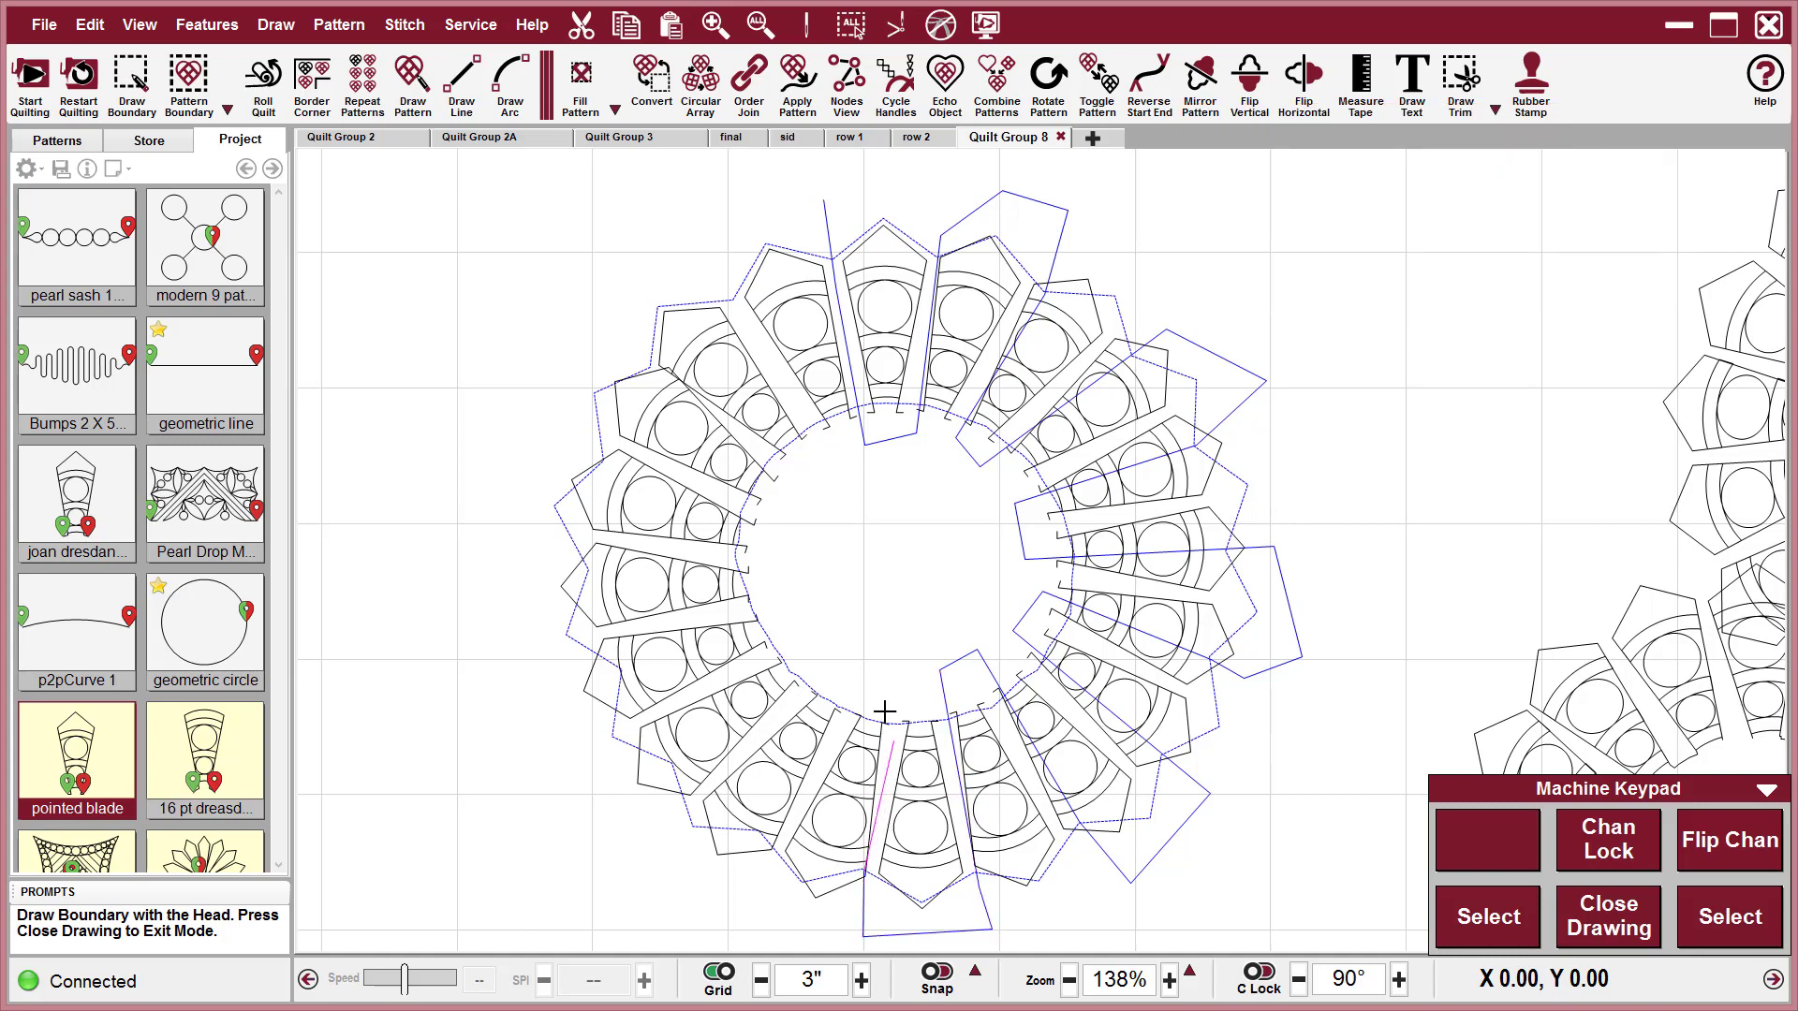
click(902, 673)
click(857, 666)
click(741, 855)
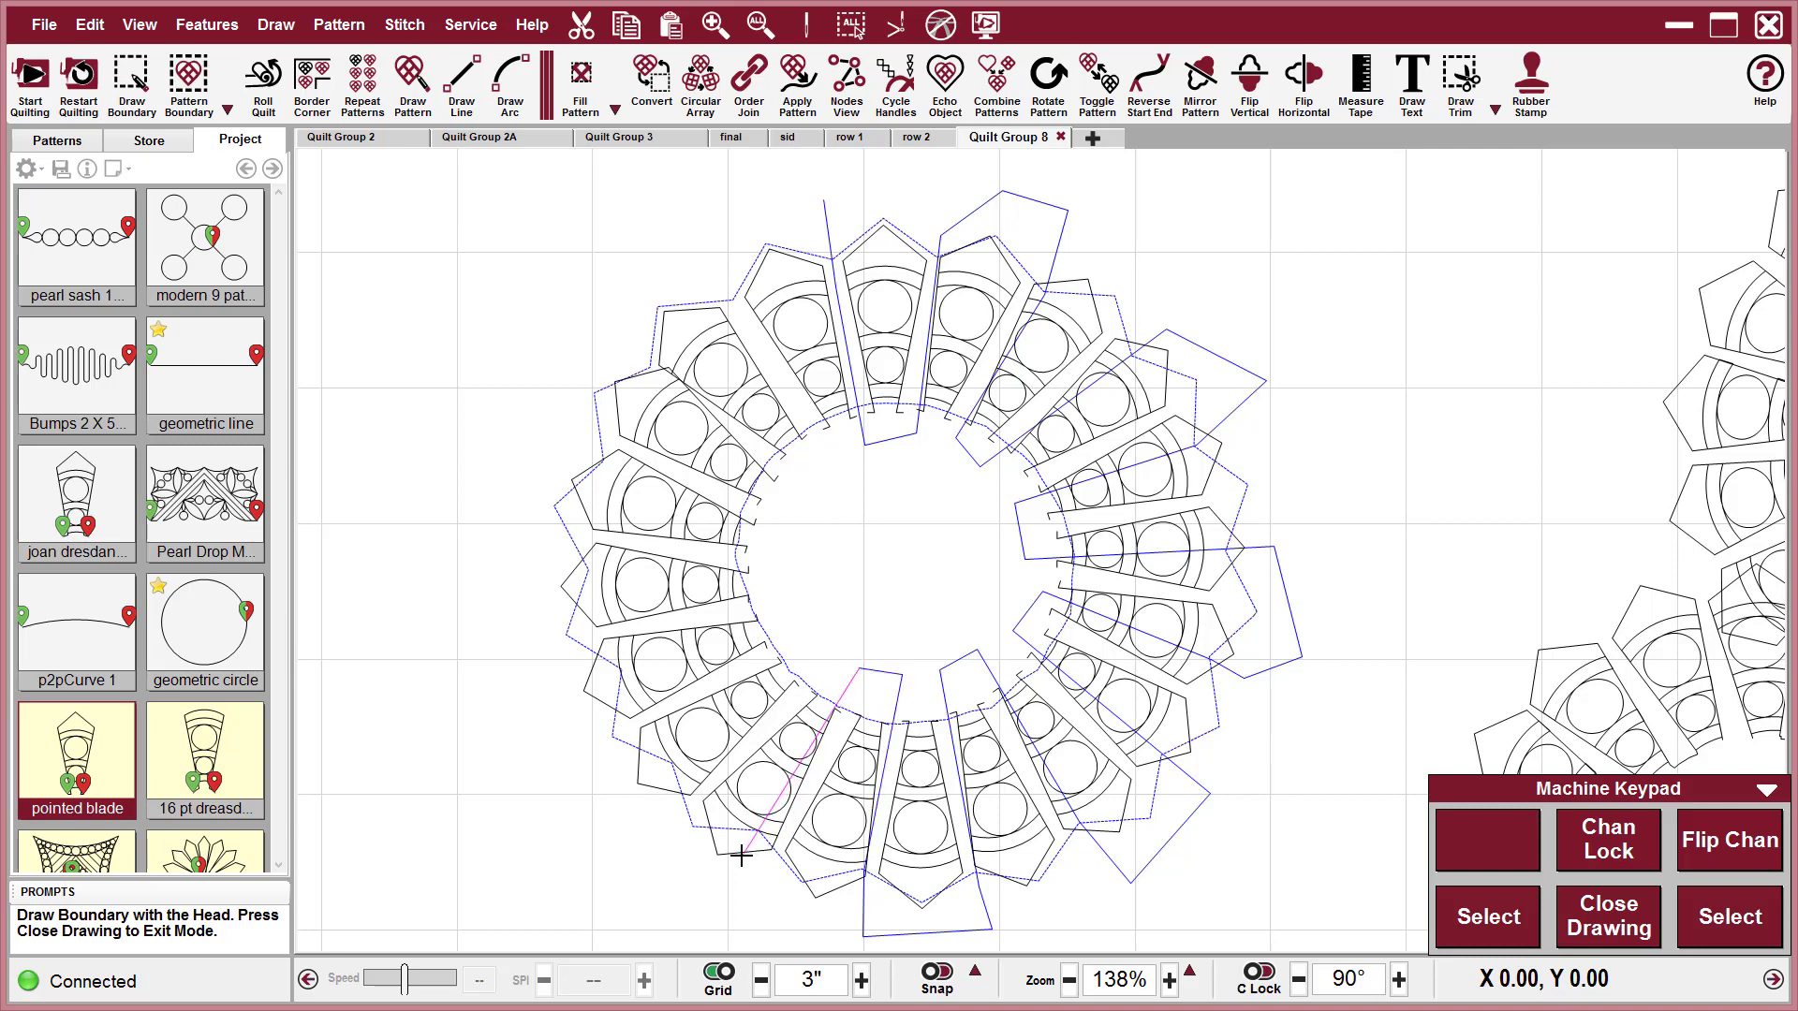
click(697, 903)
click(613, 803)
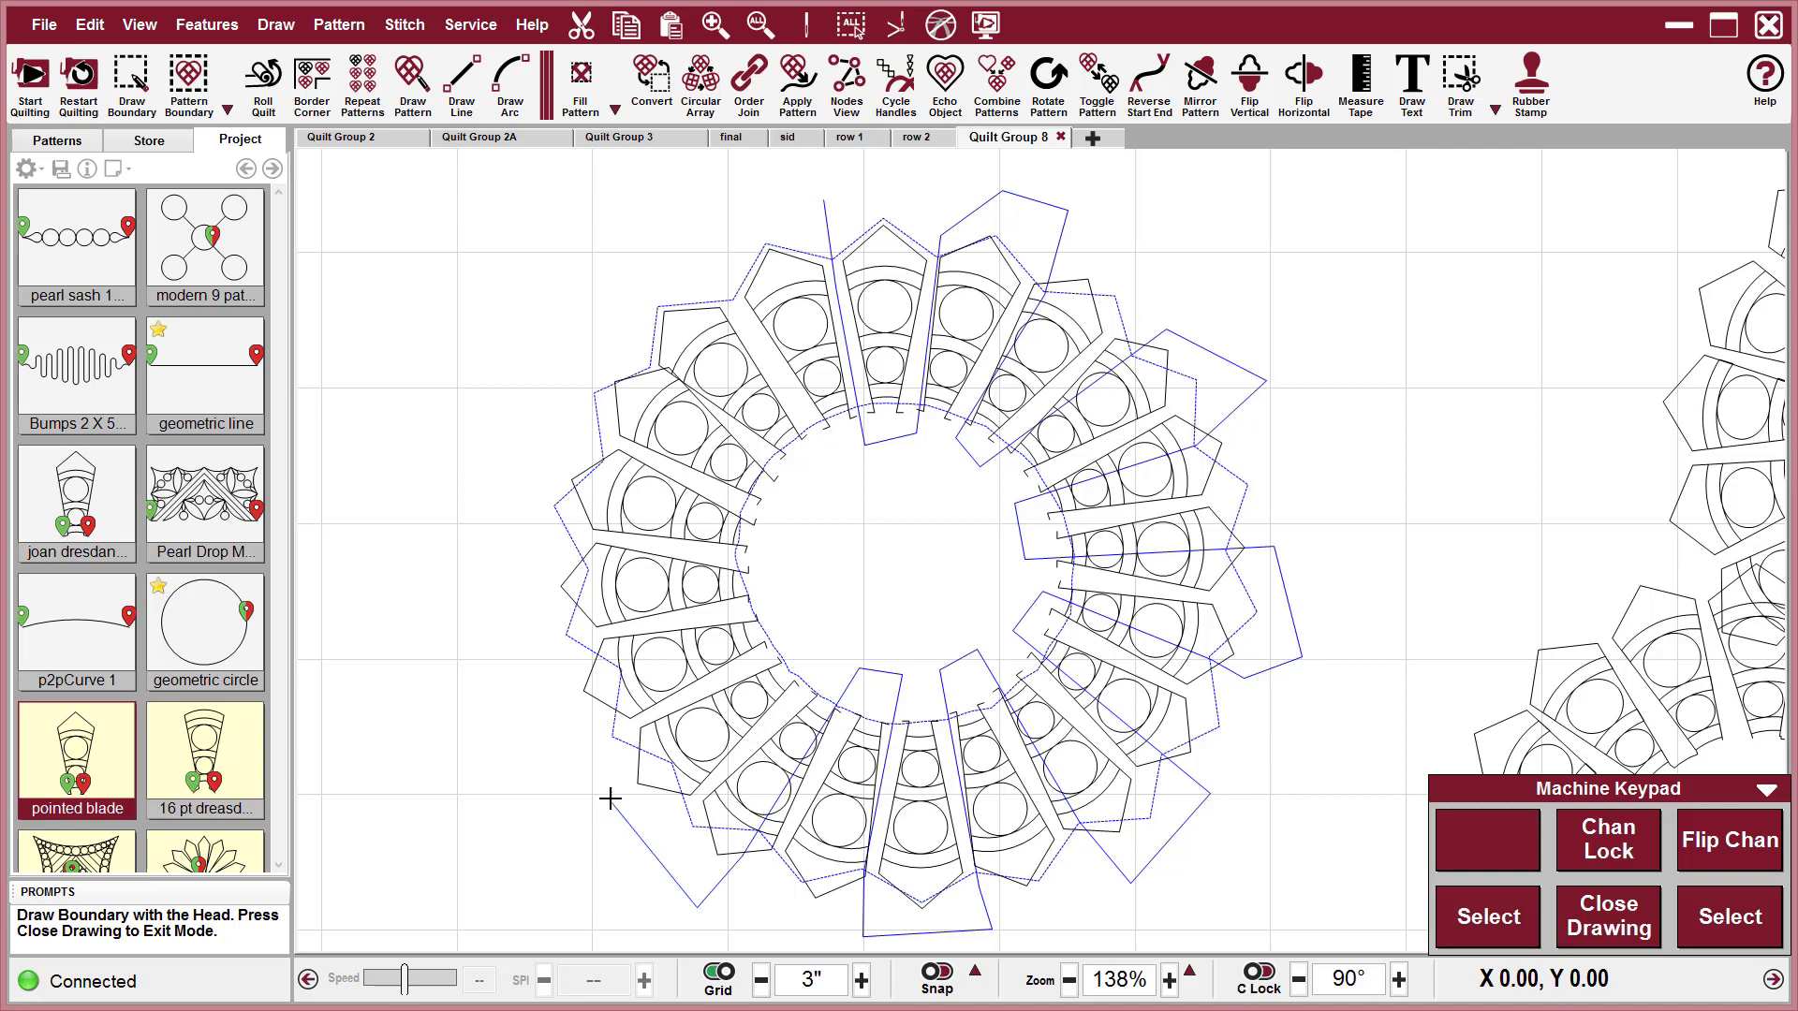
click(687, 753)
click(834, 640)
click(785, 597)
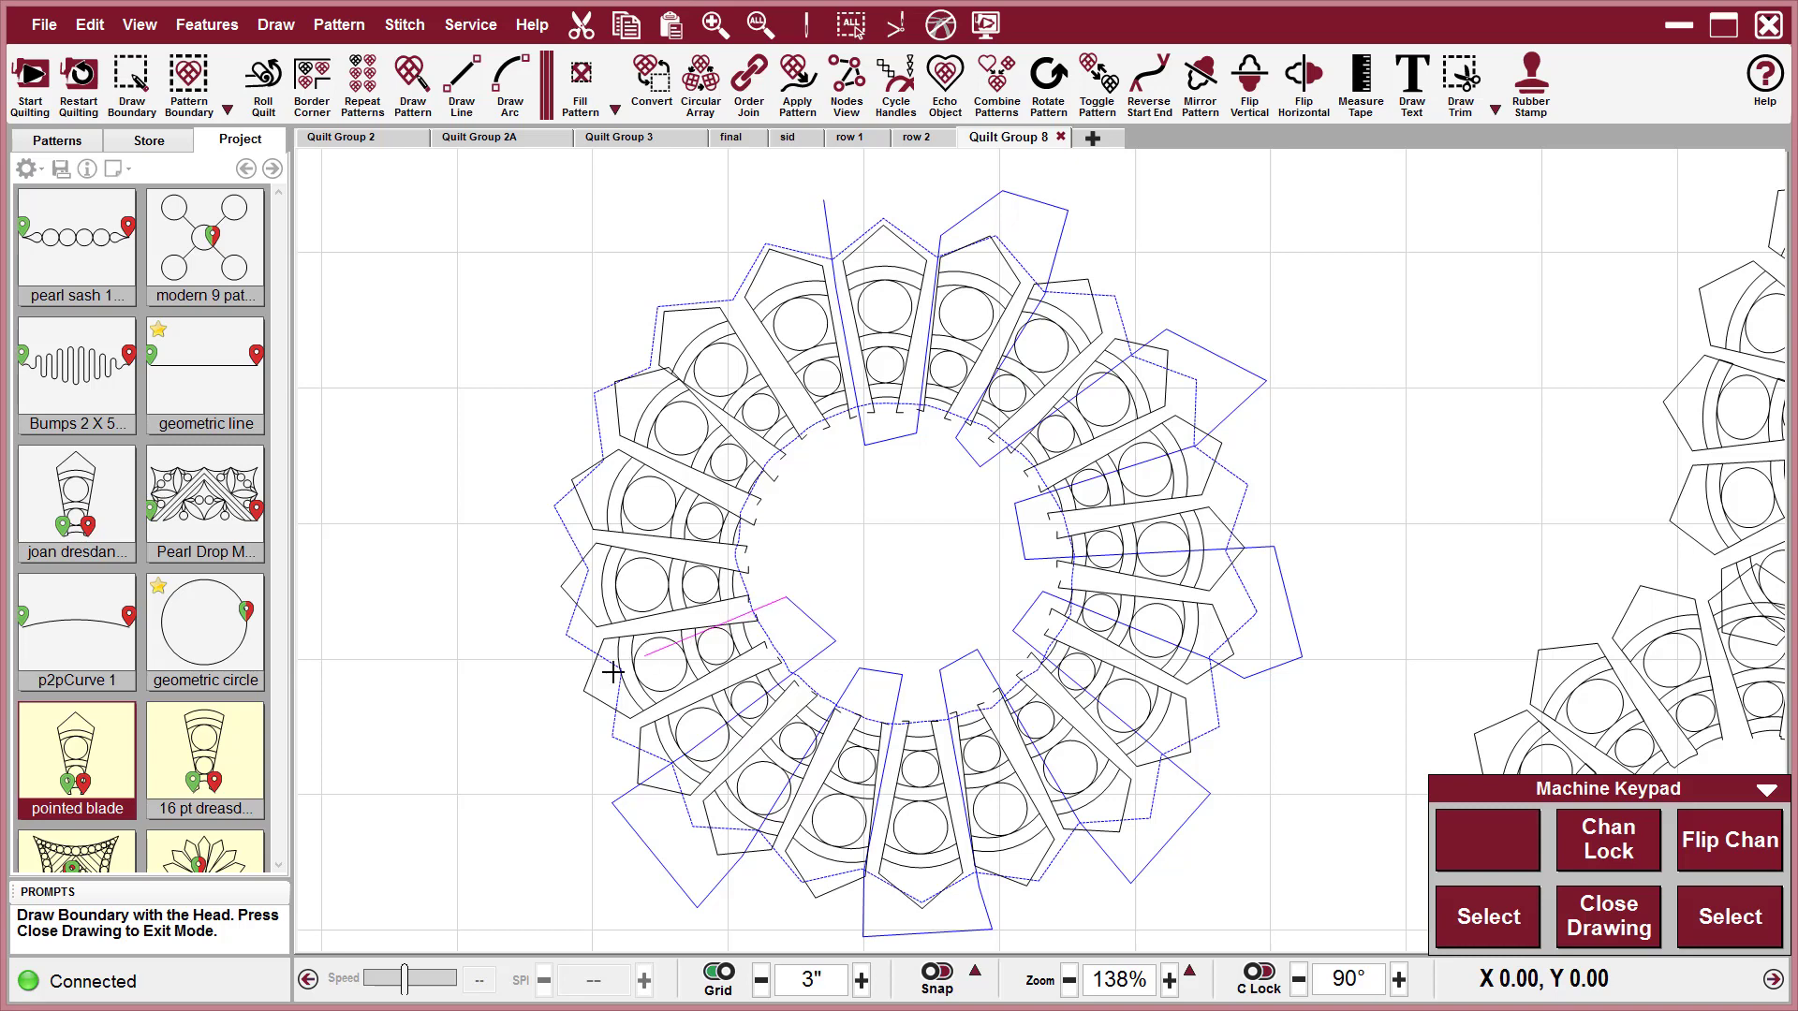
Complete the zigzag boundary along the left and upper-left blades' seamlines, close it at its starting point and finish drawing.
click(549, 702)
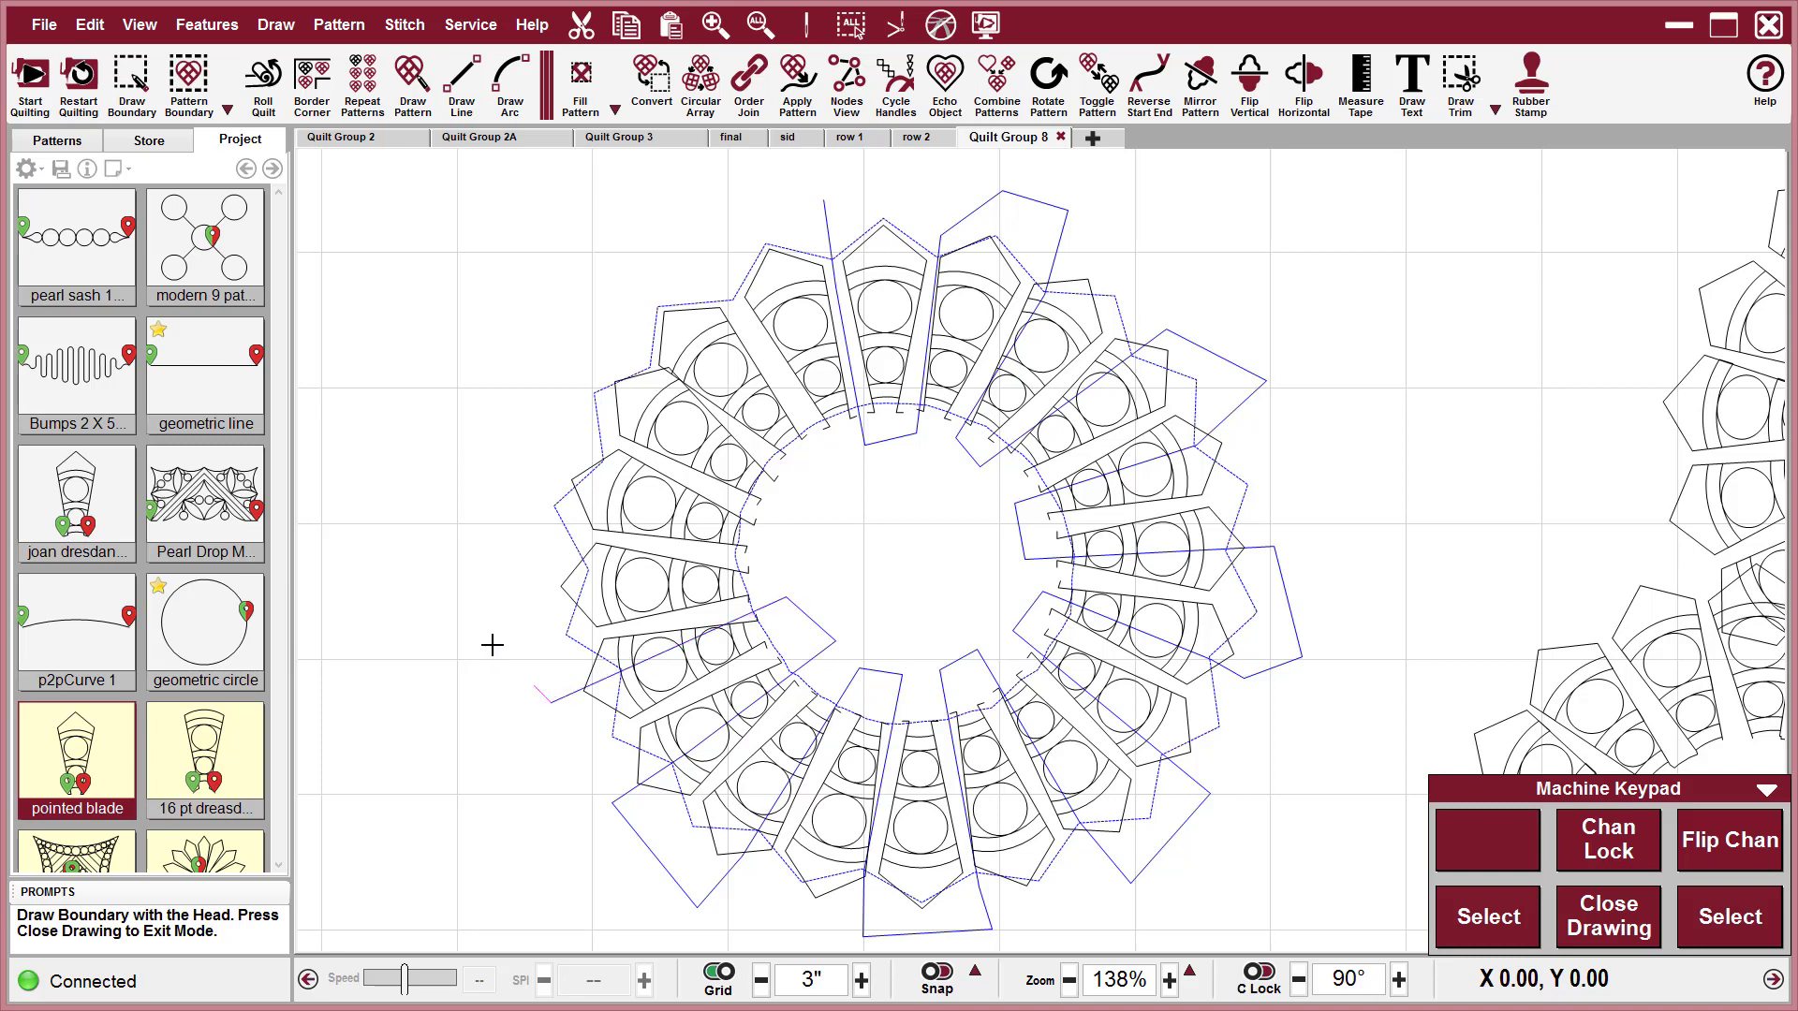
click(521, 566)
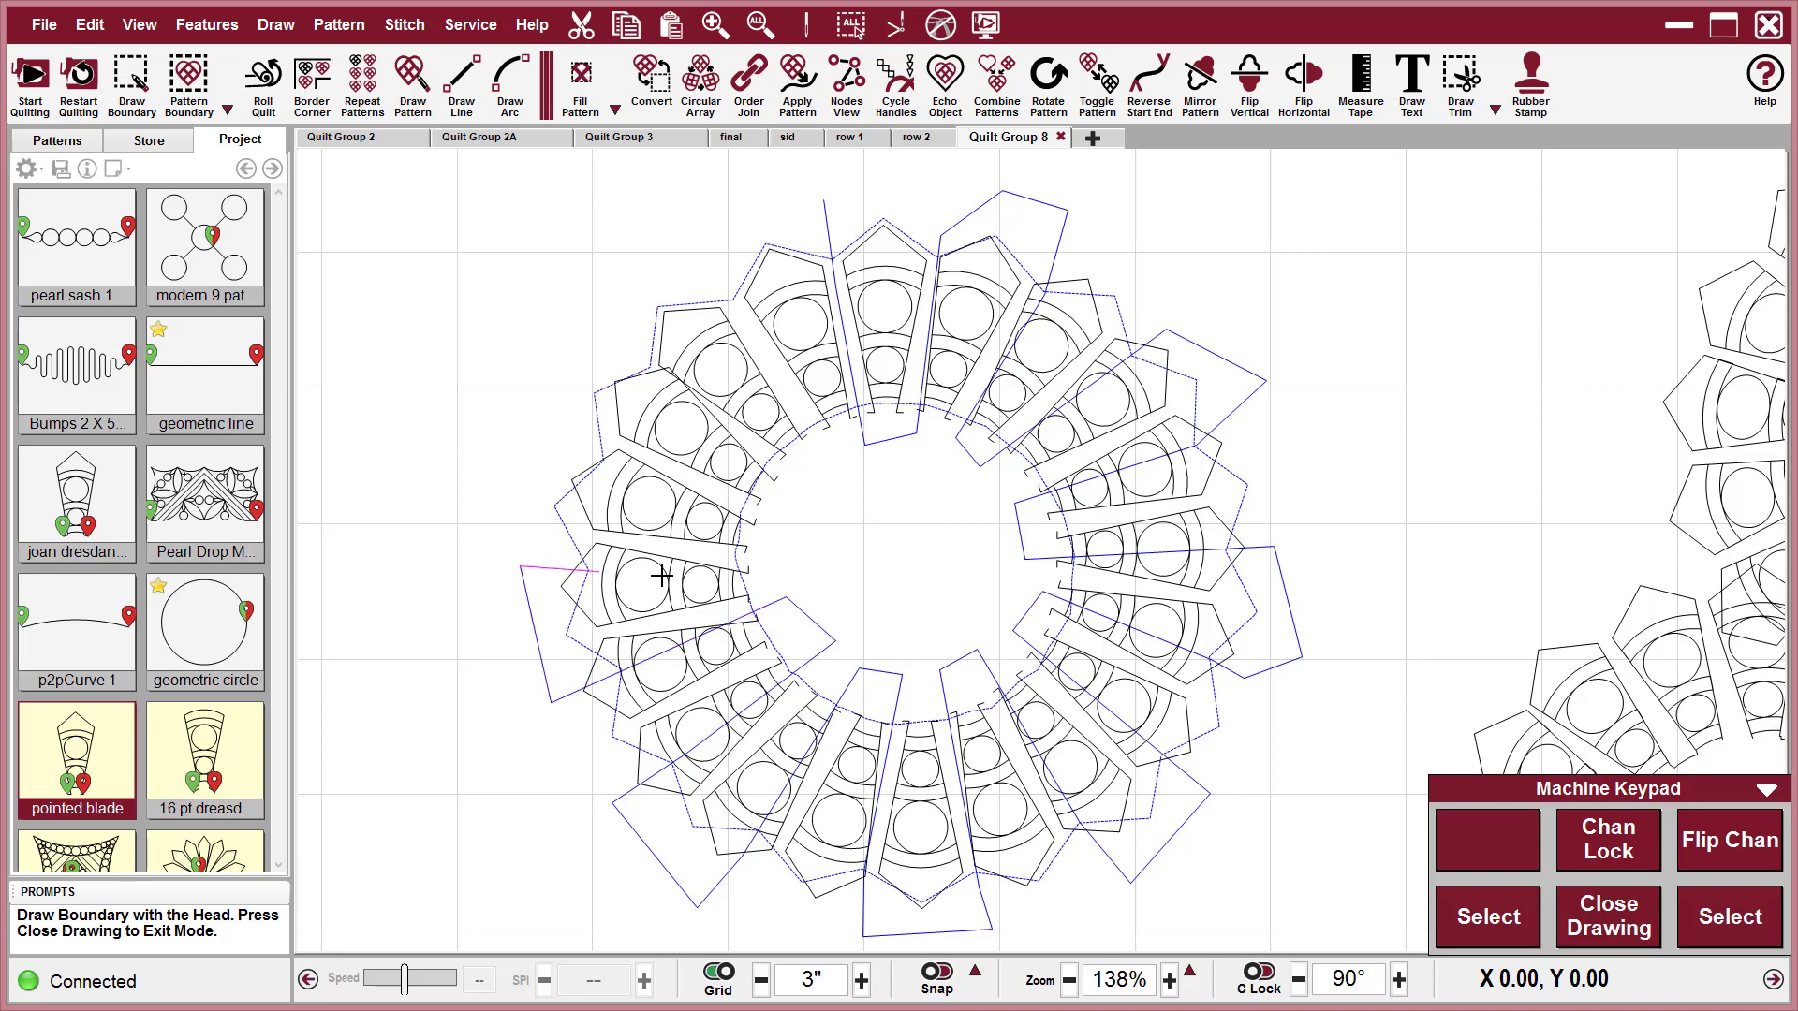
click(781, 568)
click(794, 523)
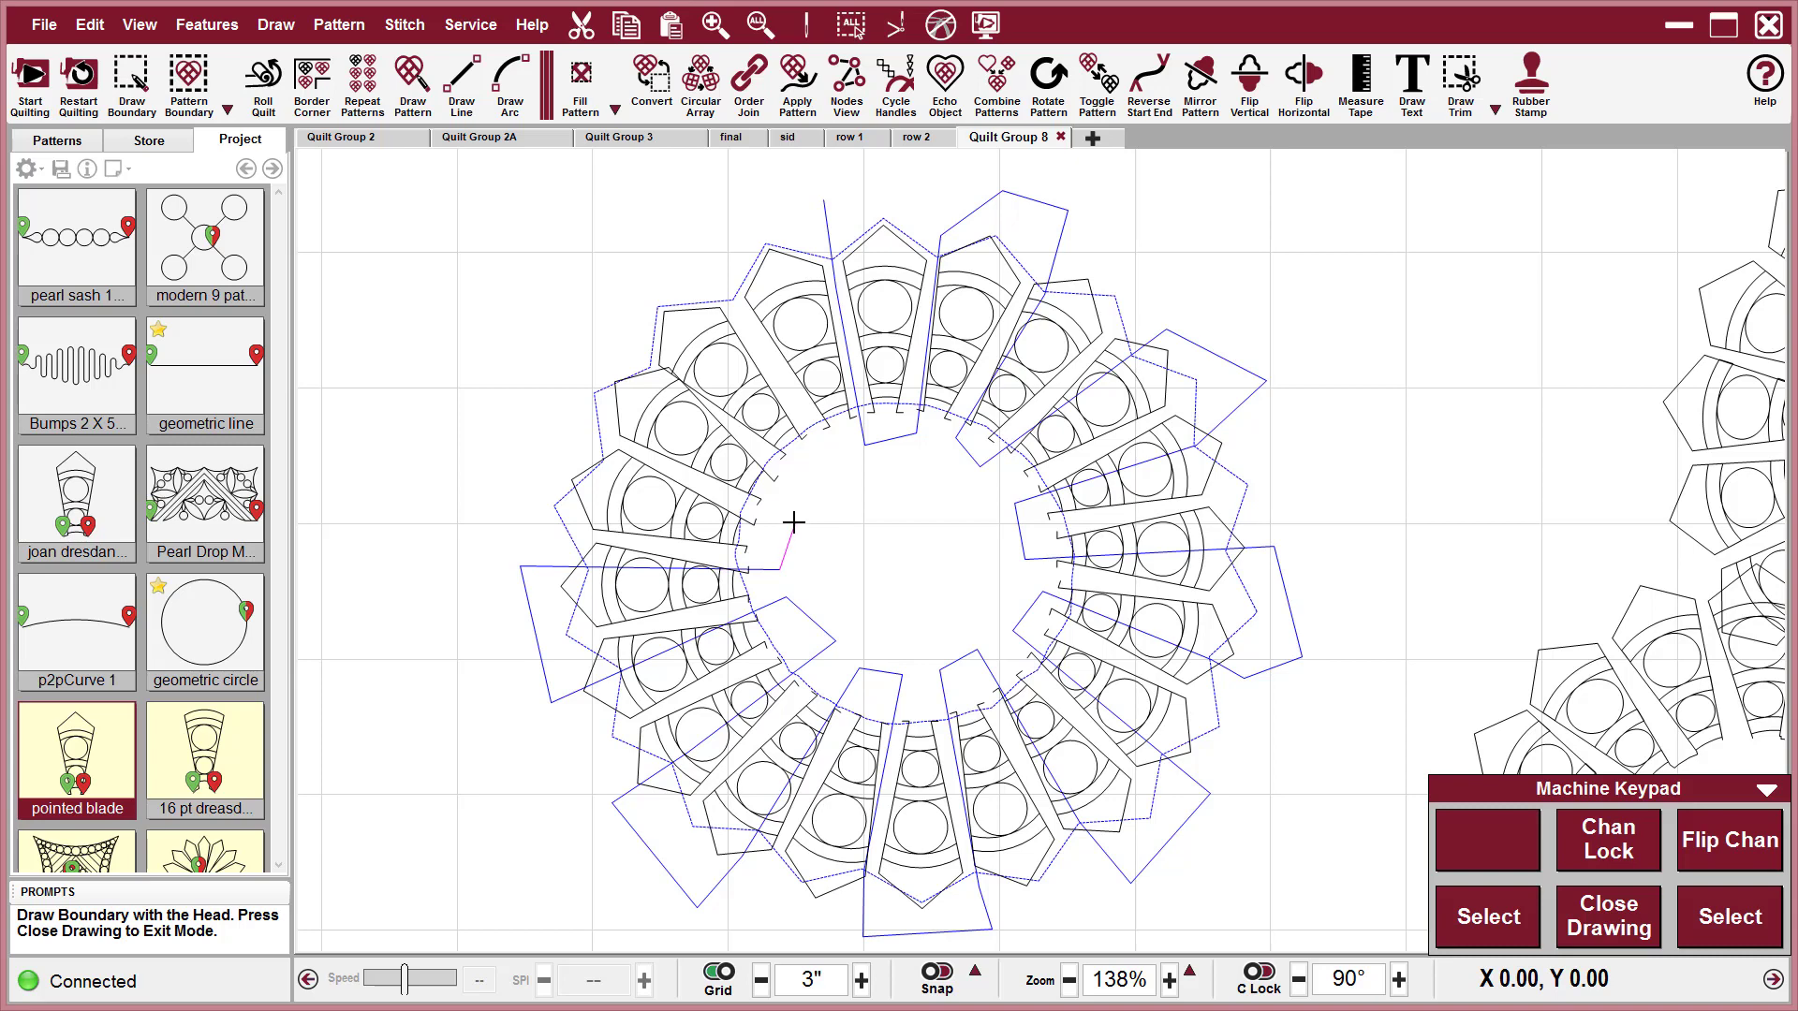
click(556, 444)
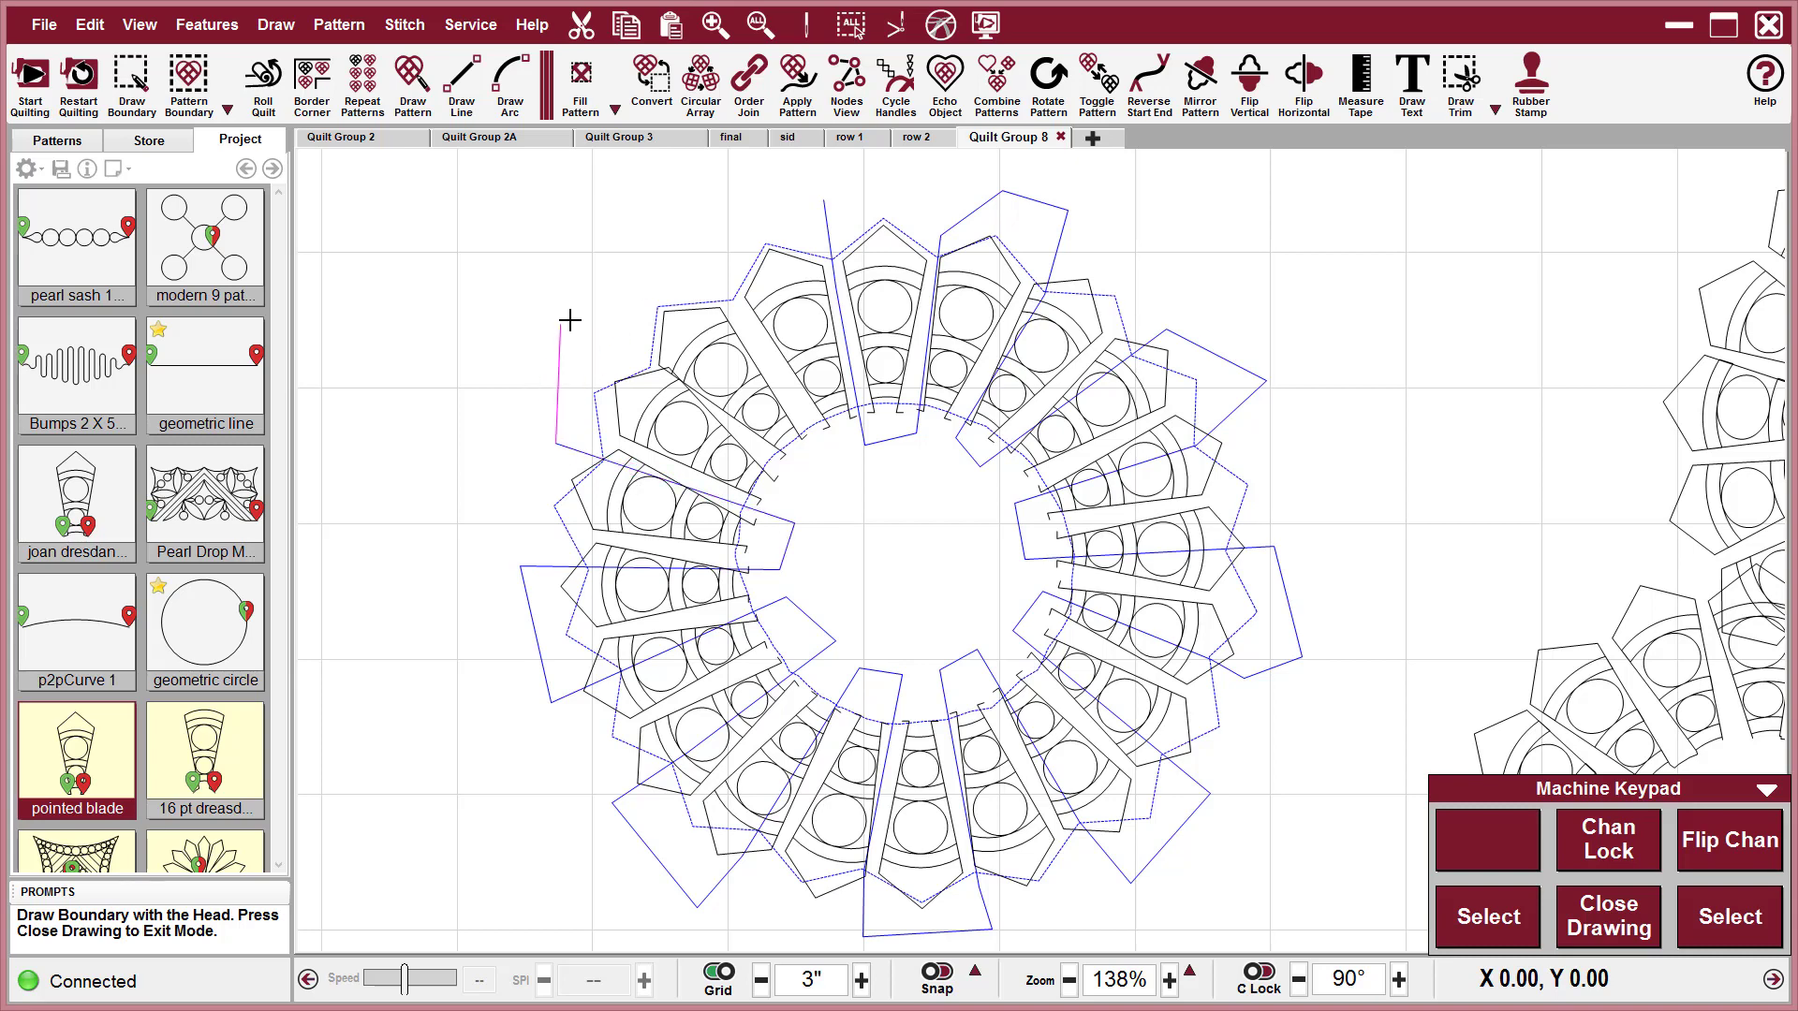
click(601, 311)
click(811, 508)
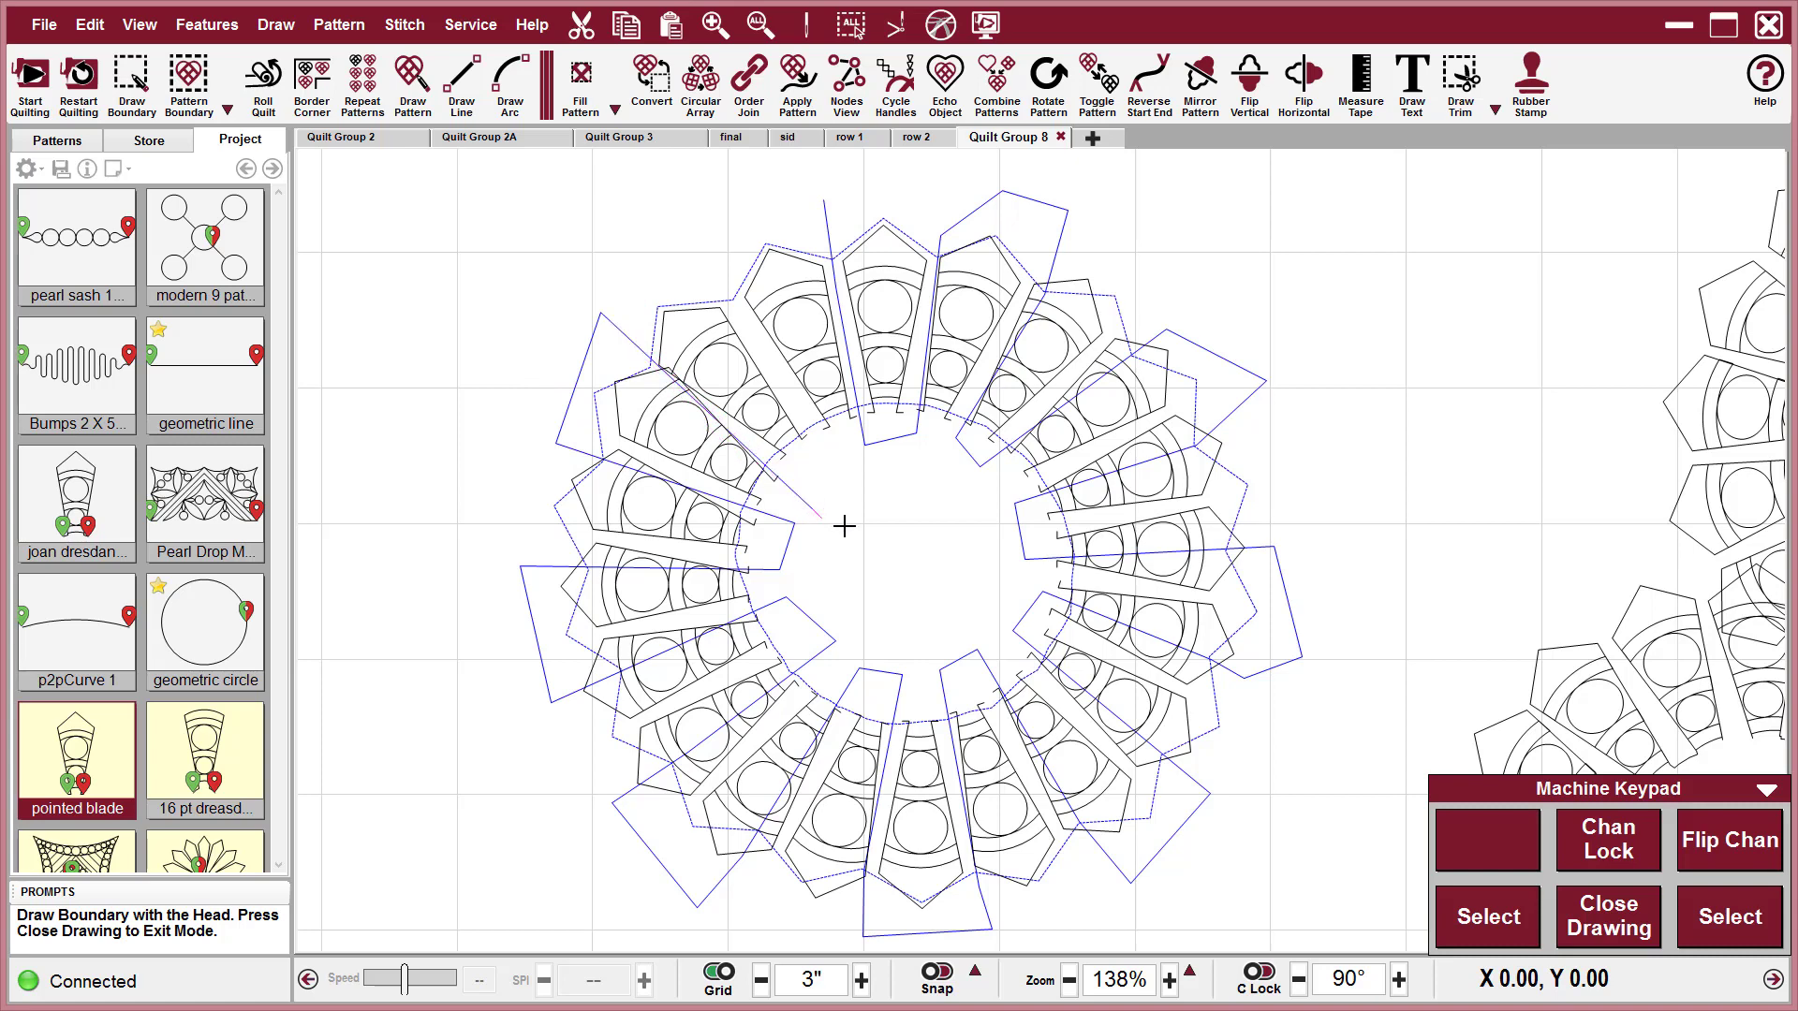
click(863, 501)
click(704, 258)
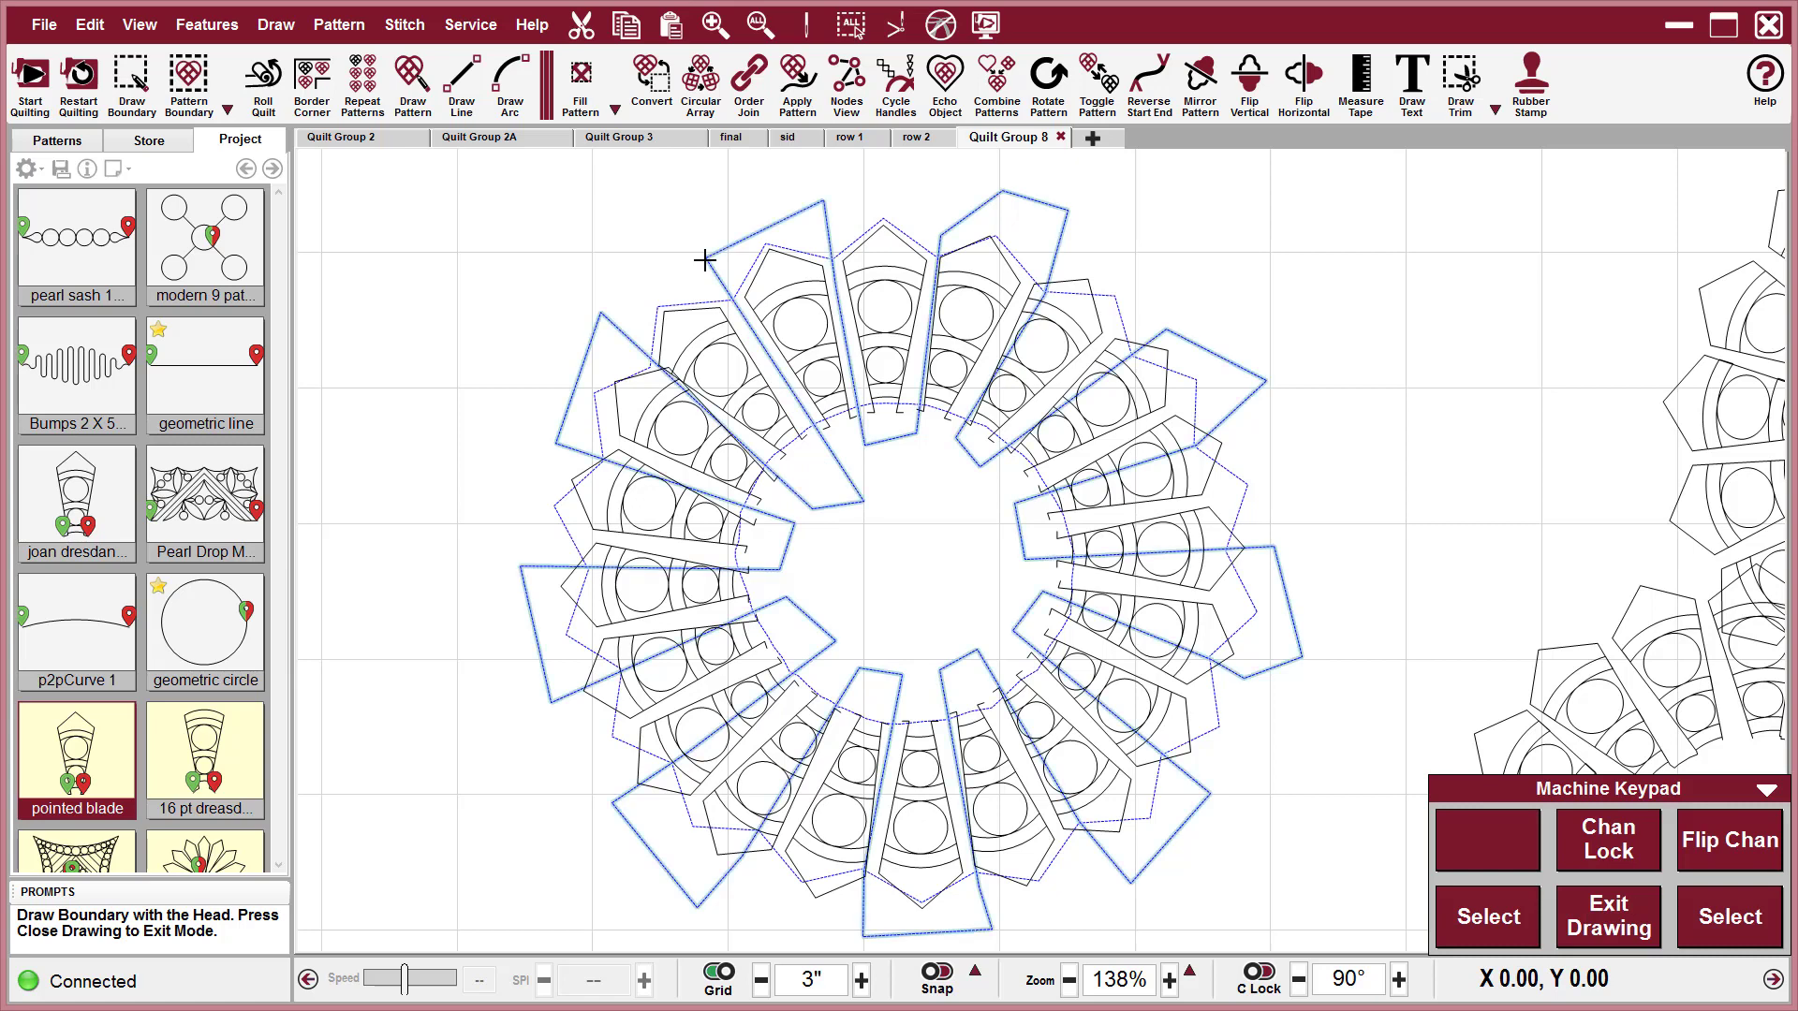
right_click(704, 261)
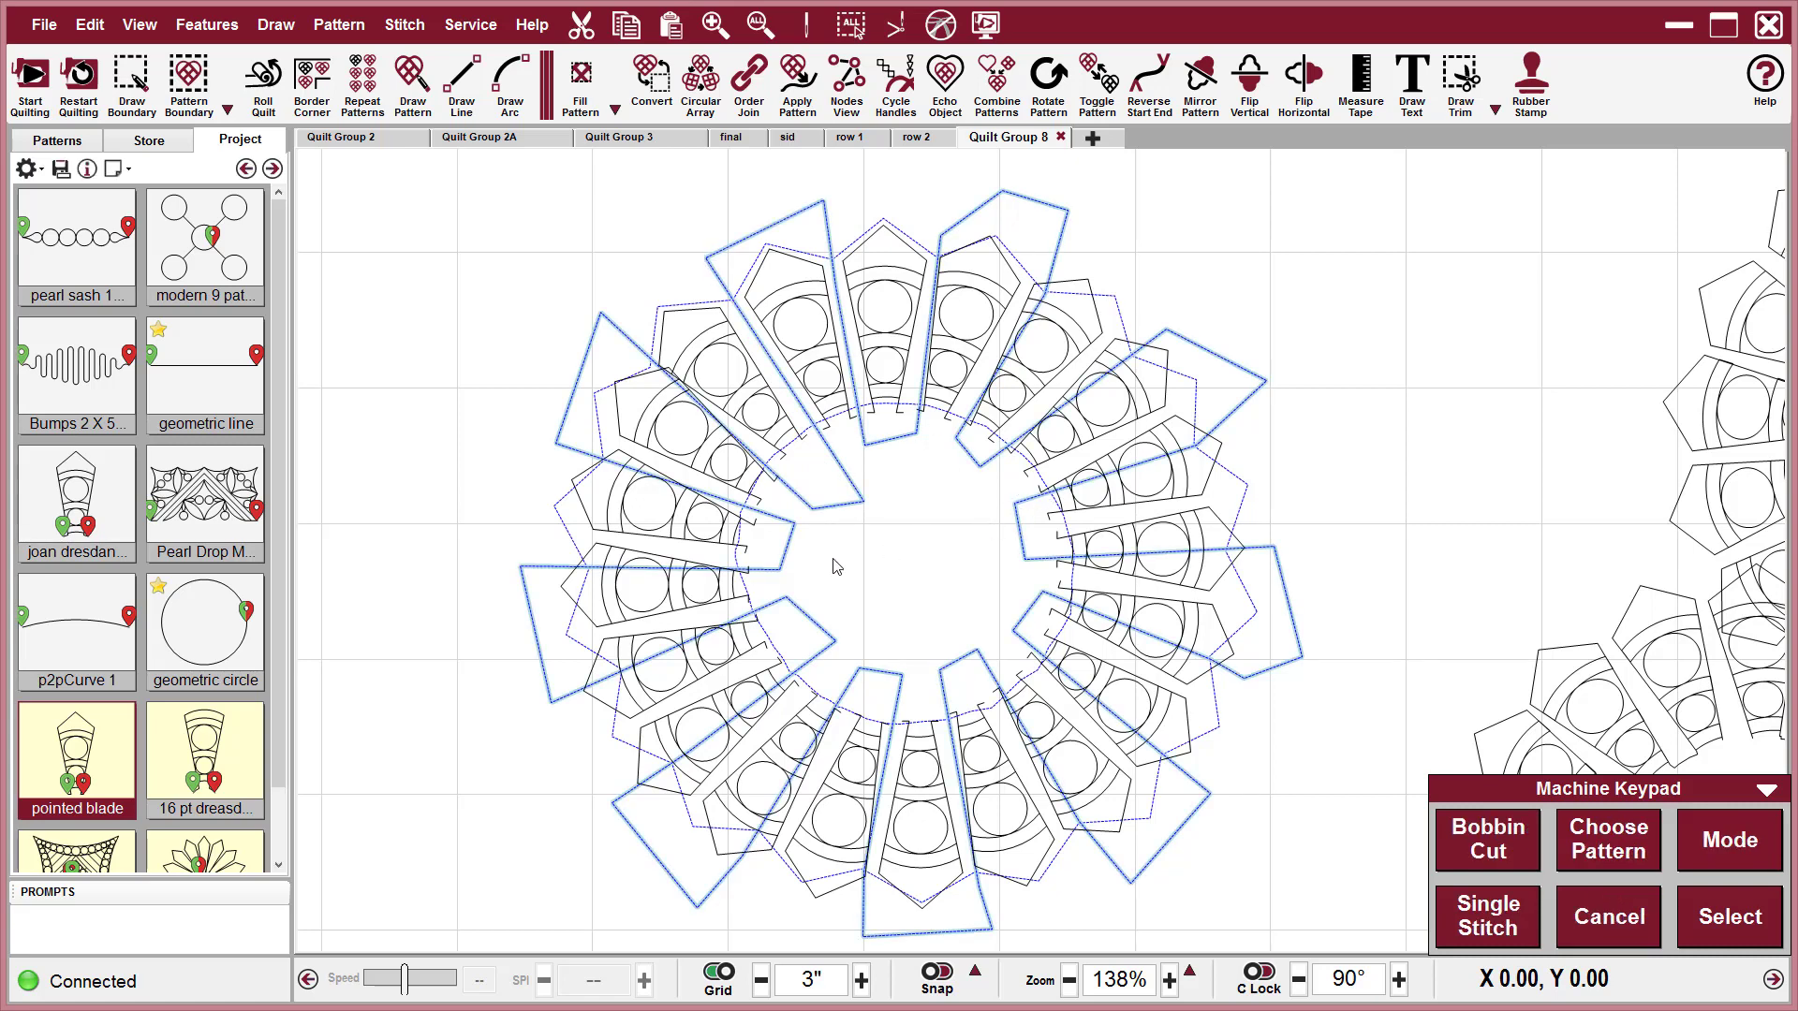
Reposition the blade copies just right of the plate's top and around its upper right so each sits inside its own blade.
click(974, 328)
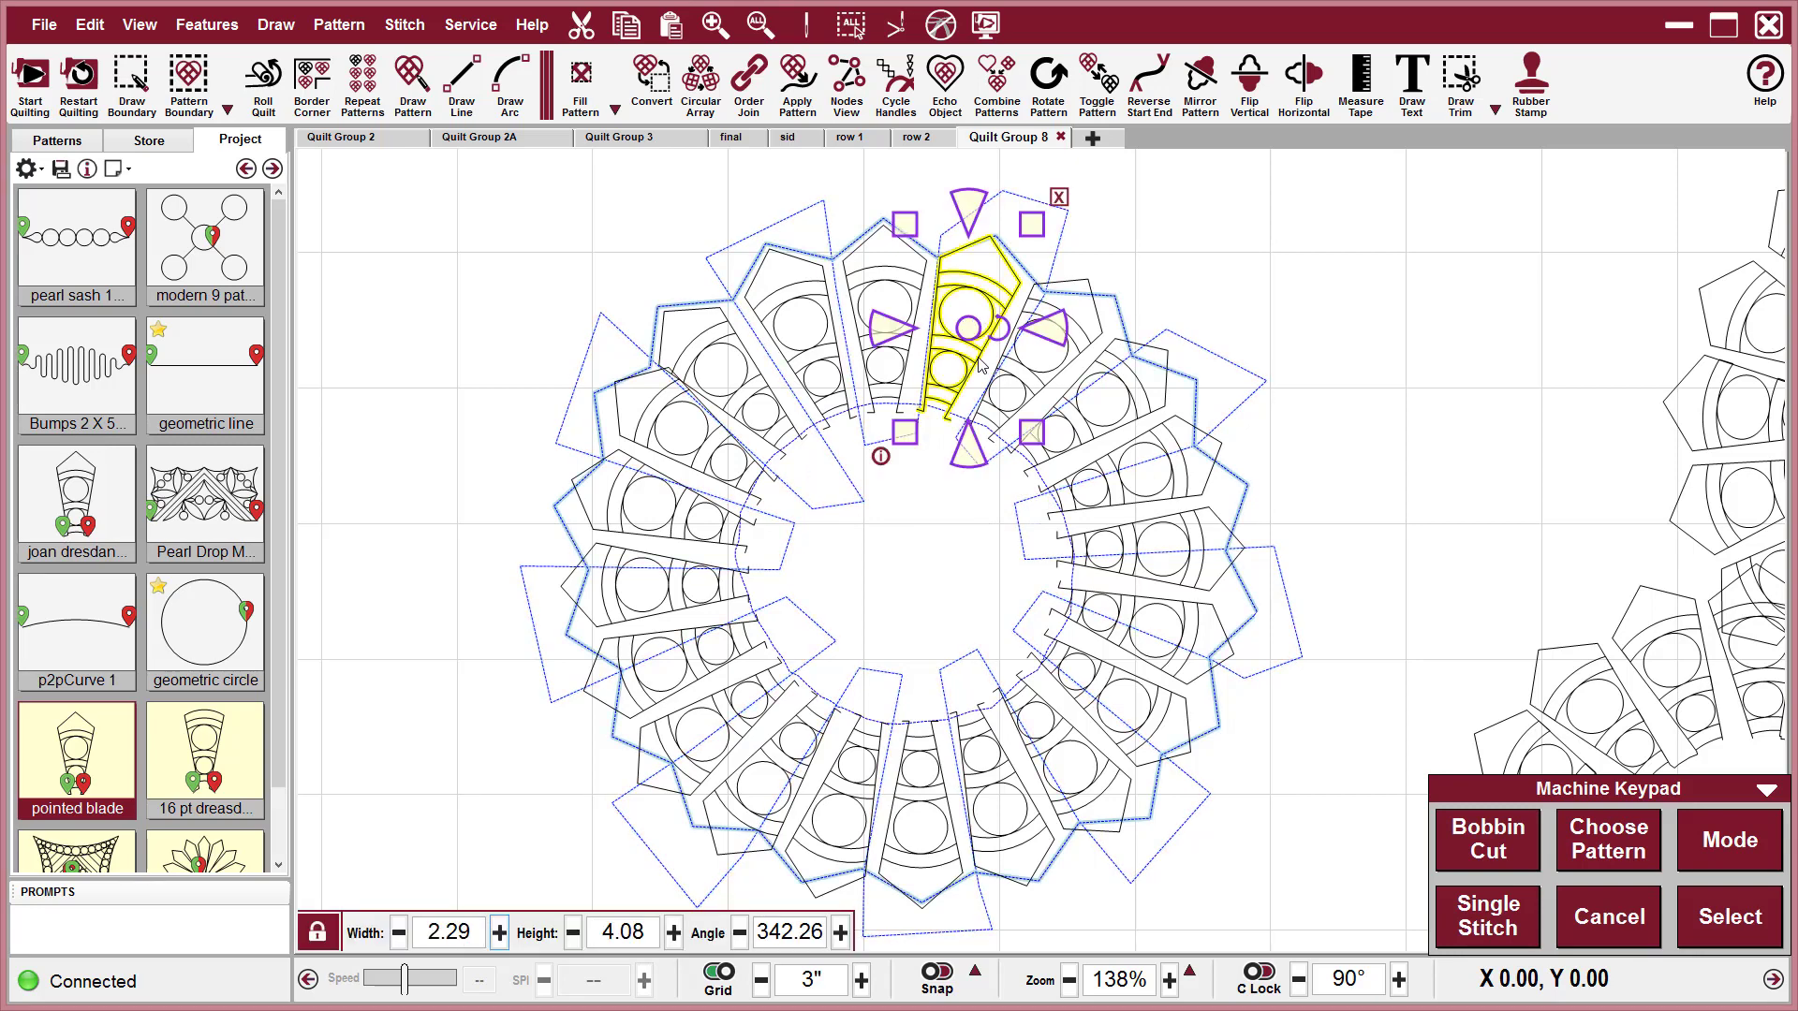
drag(972, 336, 977, 341)
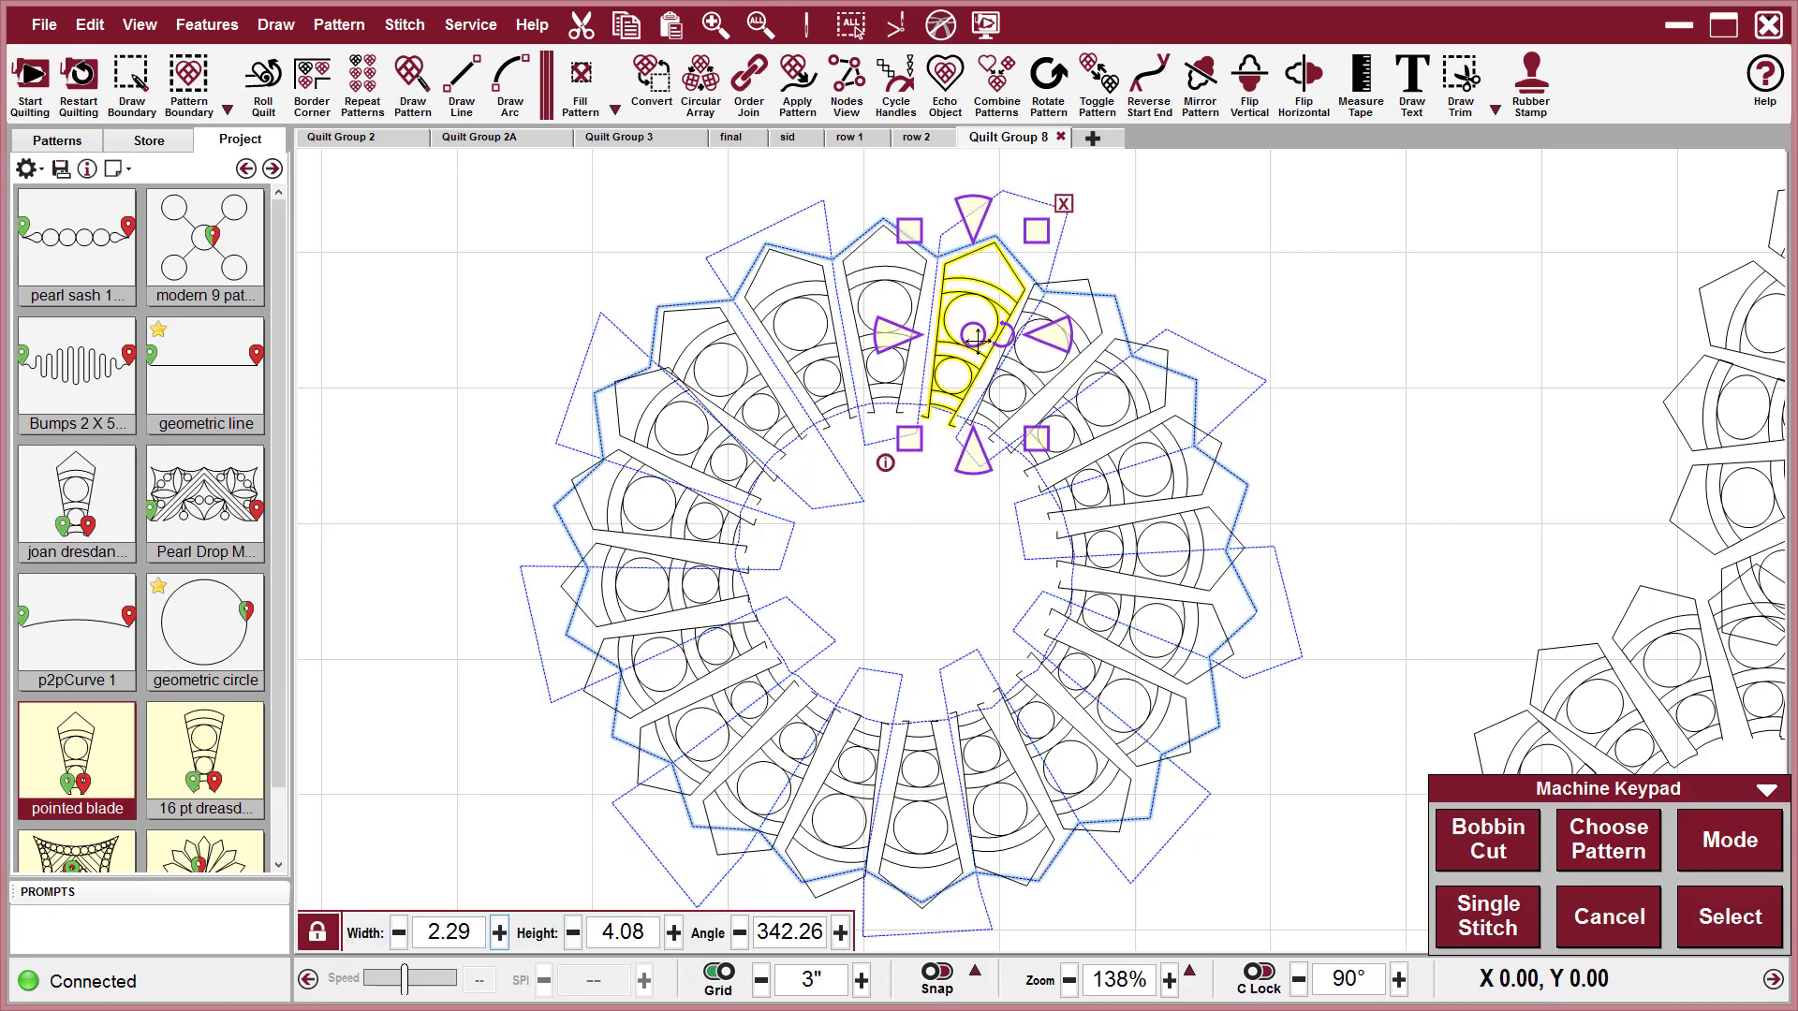
scroll(974, 451, up, 4)
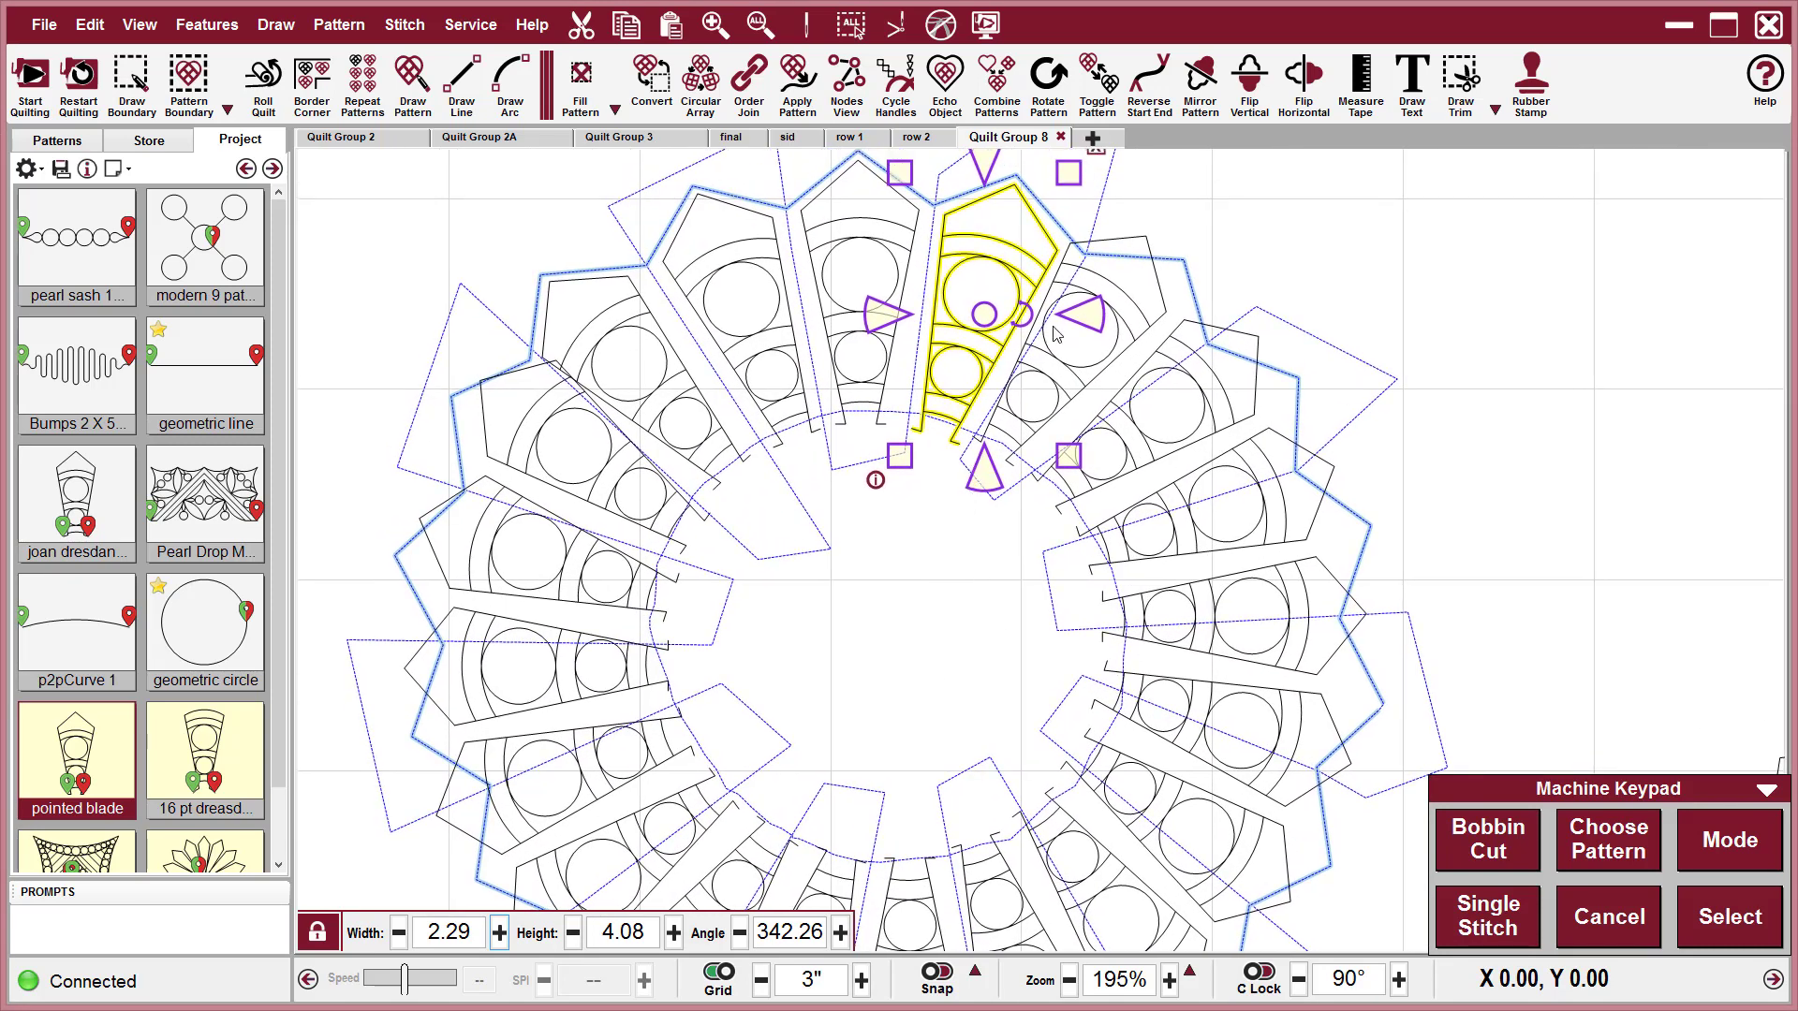
mouse_move(1021, 316)
mouse_down()
mouse_move(1140, 388)
mouse_move(1084, 367)
mouse_move(1164, 459)
mouse_move(1219, 455)
mouse_move(1164, 446)
mouse_up()
click(1205, 427)
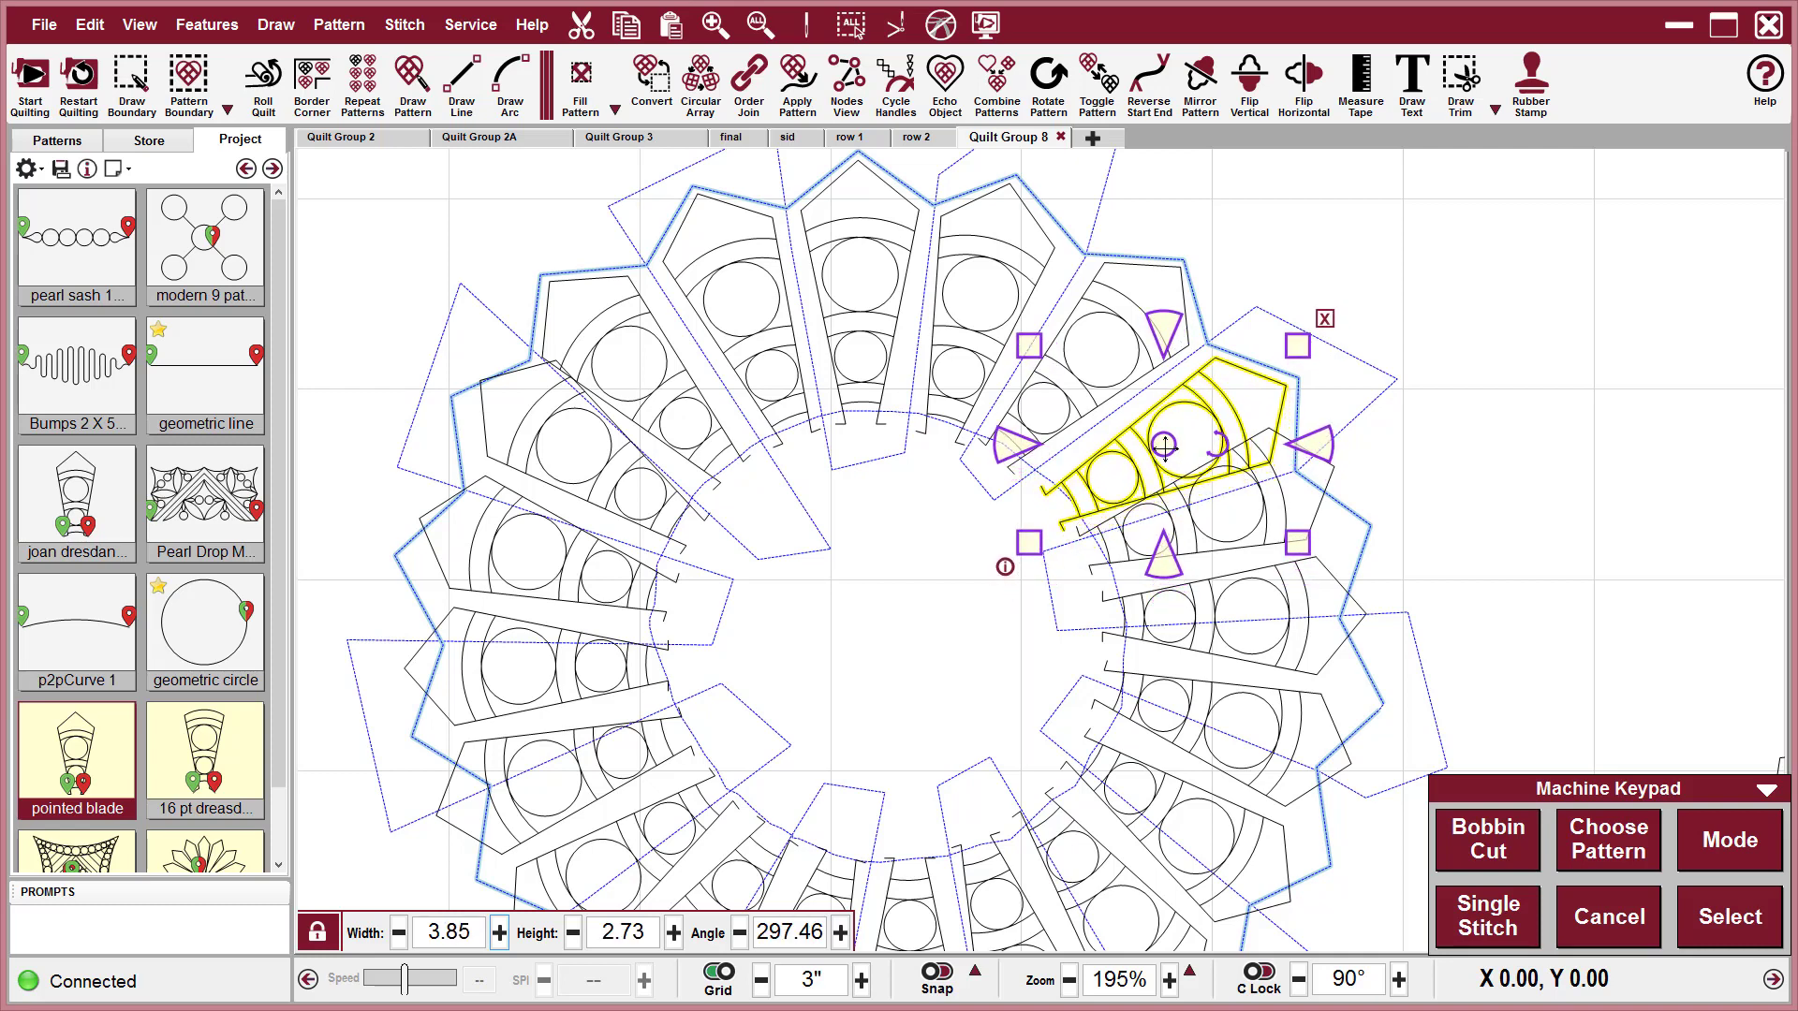
click(1429, 547)
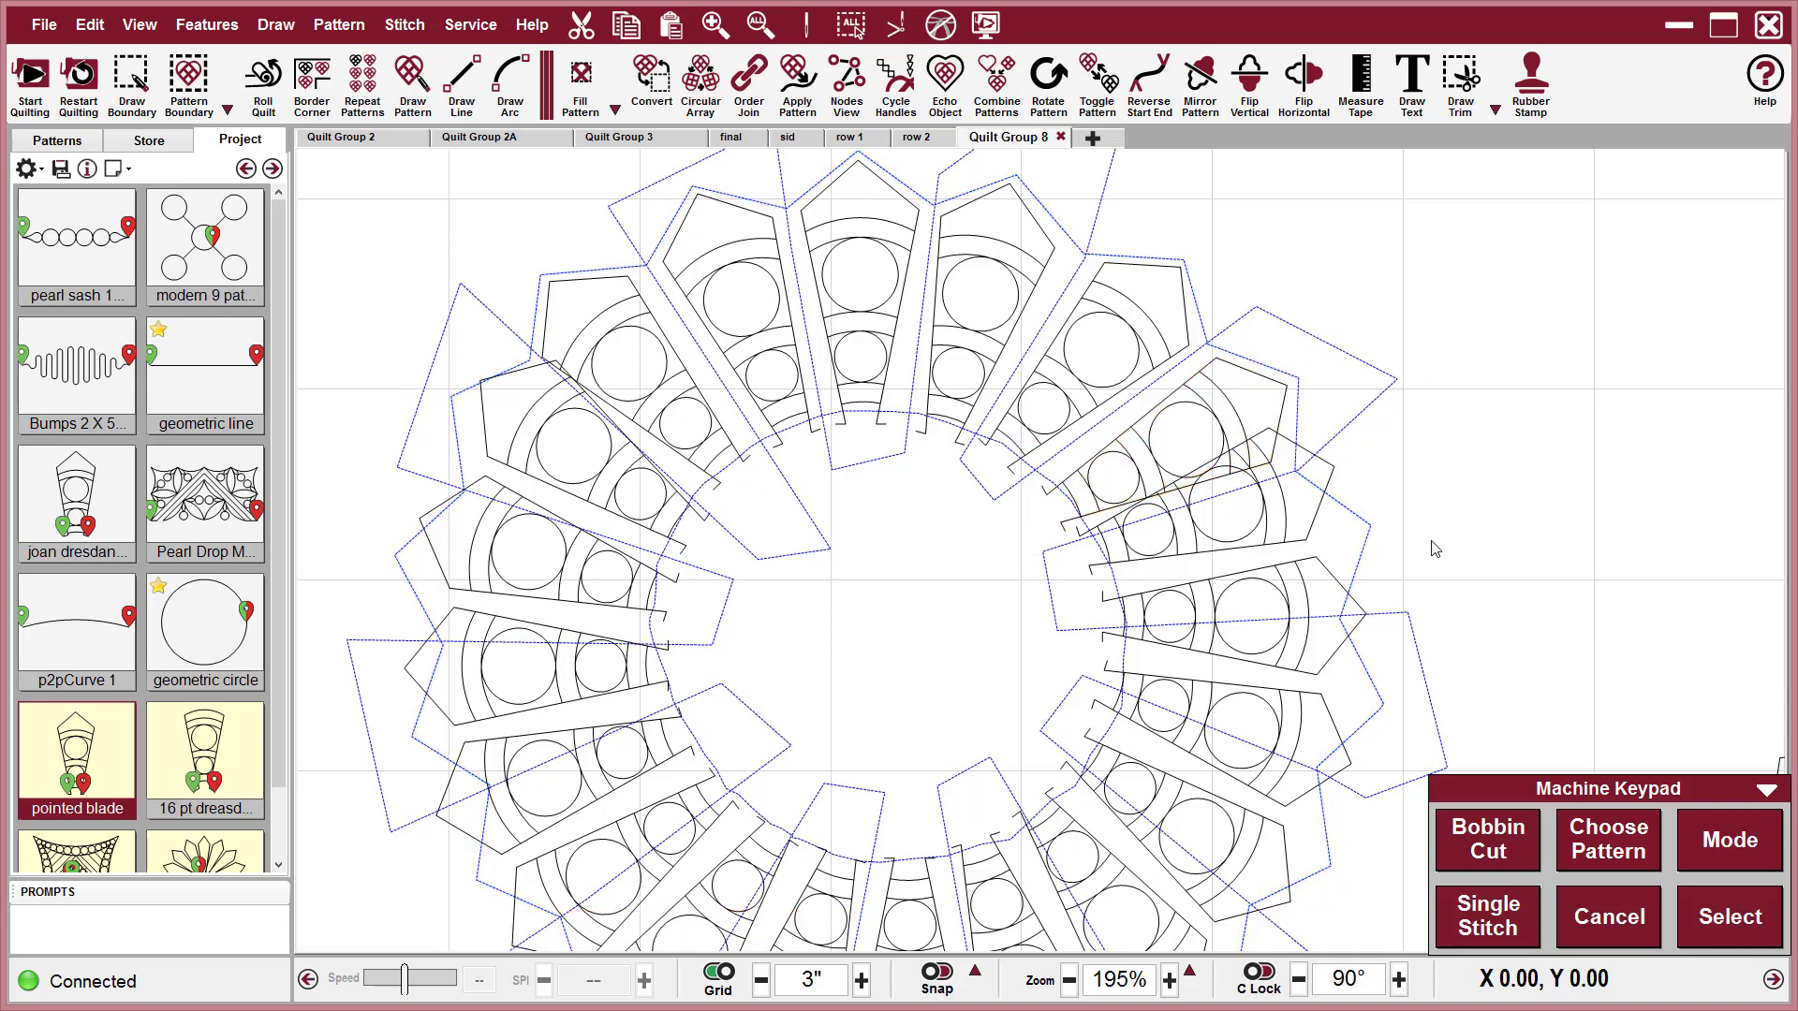
Move the blade copy at the plate's upper left so it sits between its two side seamlines.
scroll(1431, 556, down, 1)
drag(1457, 580, 1353, 546)
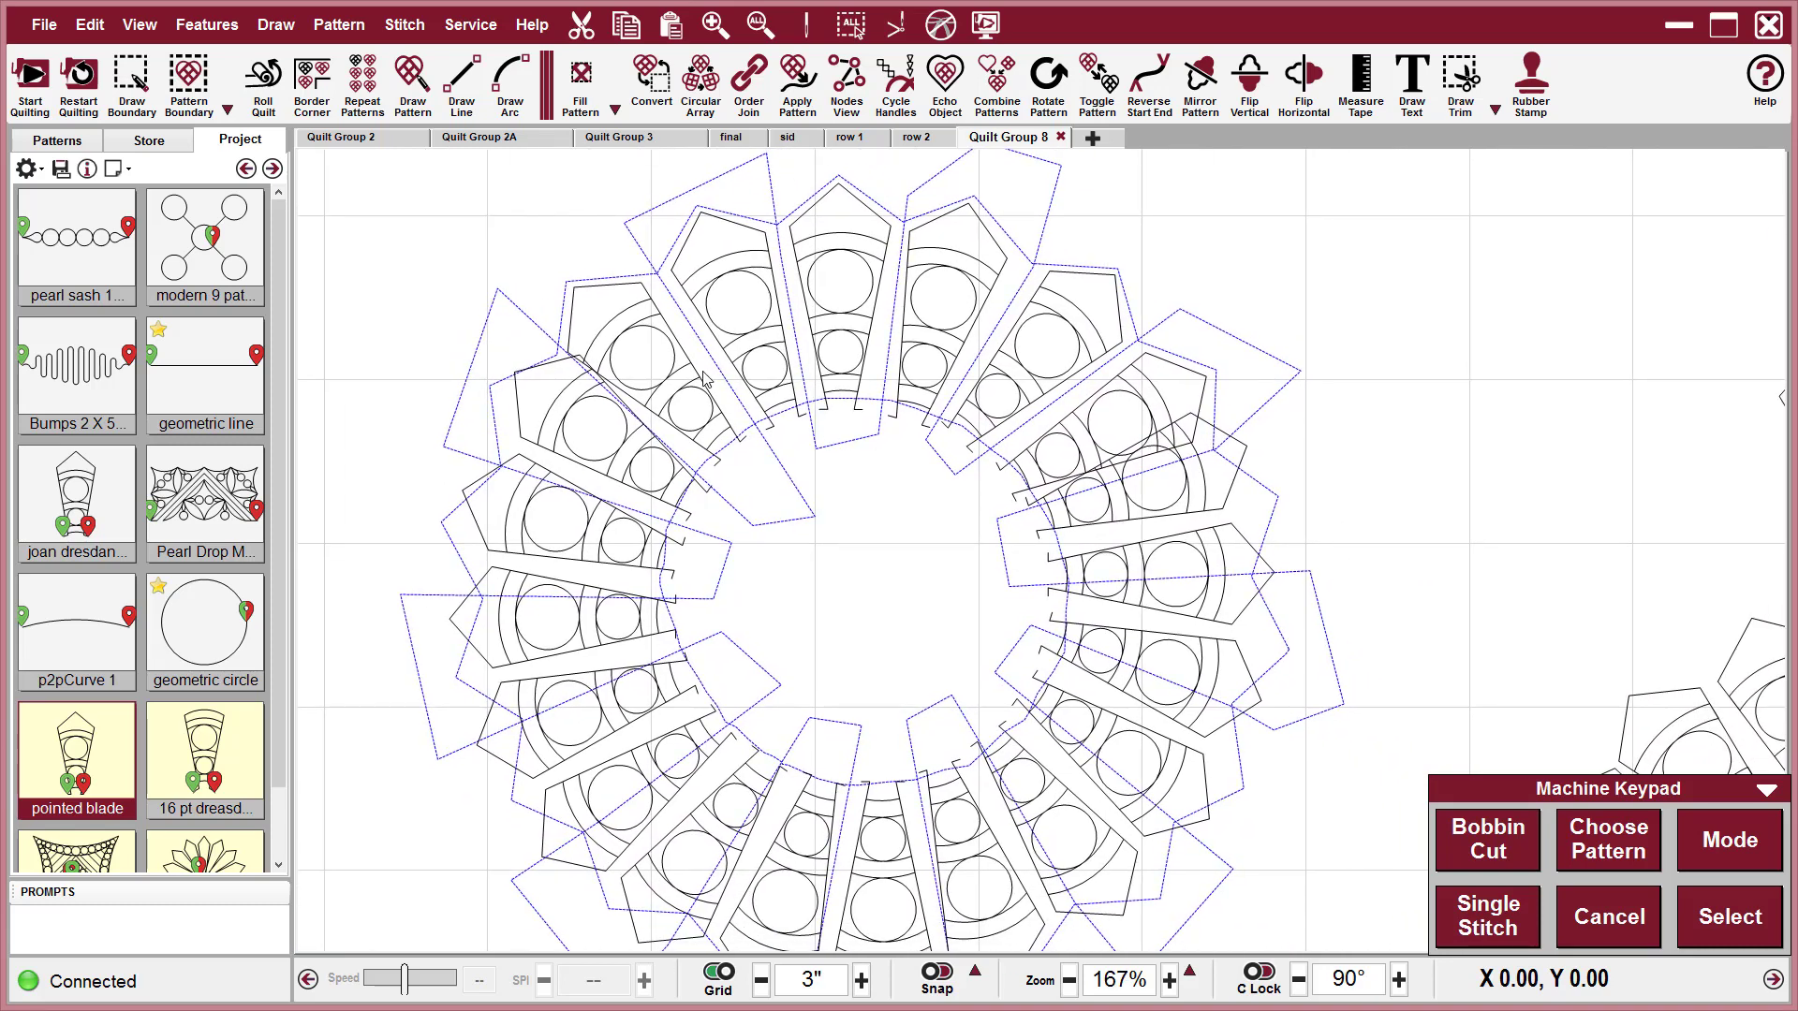
click(561, 410)
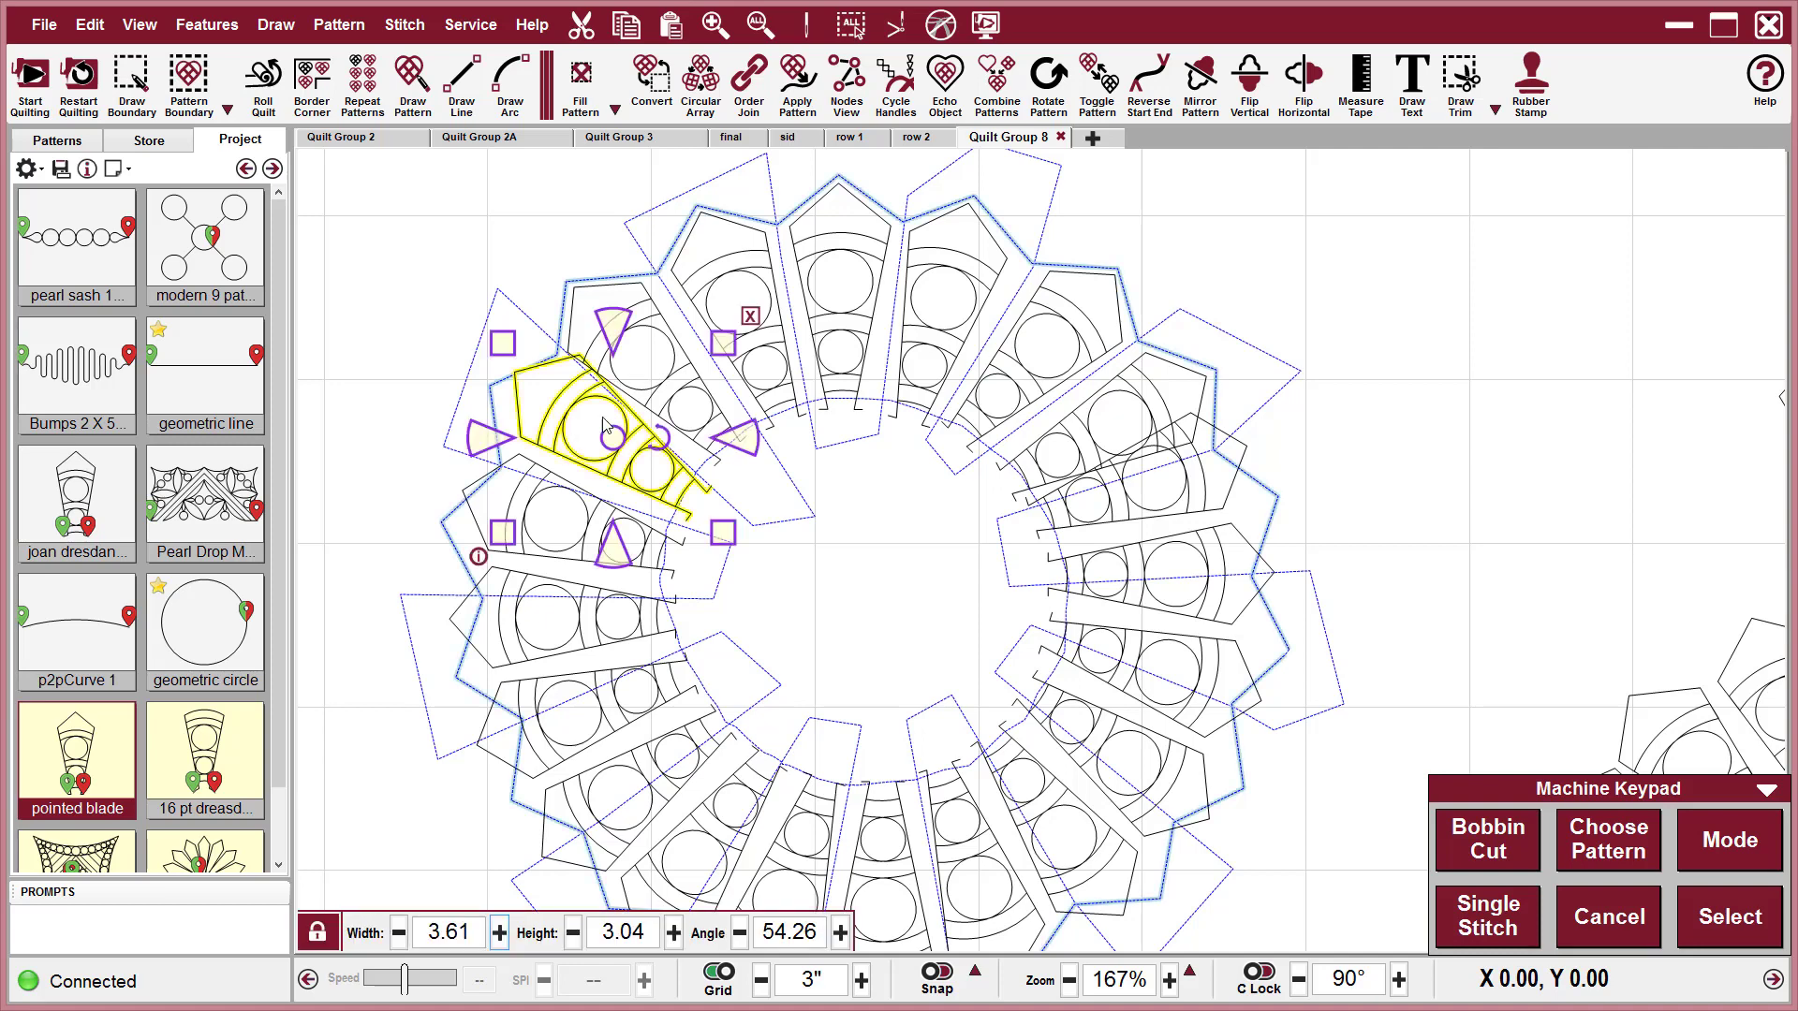
drag(608, 436, 599, 448)
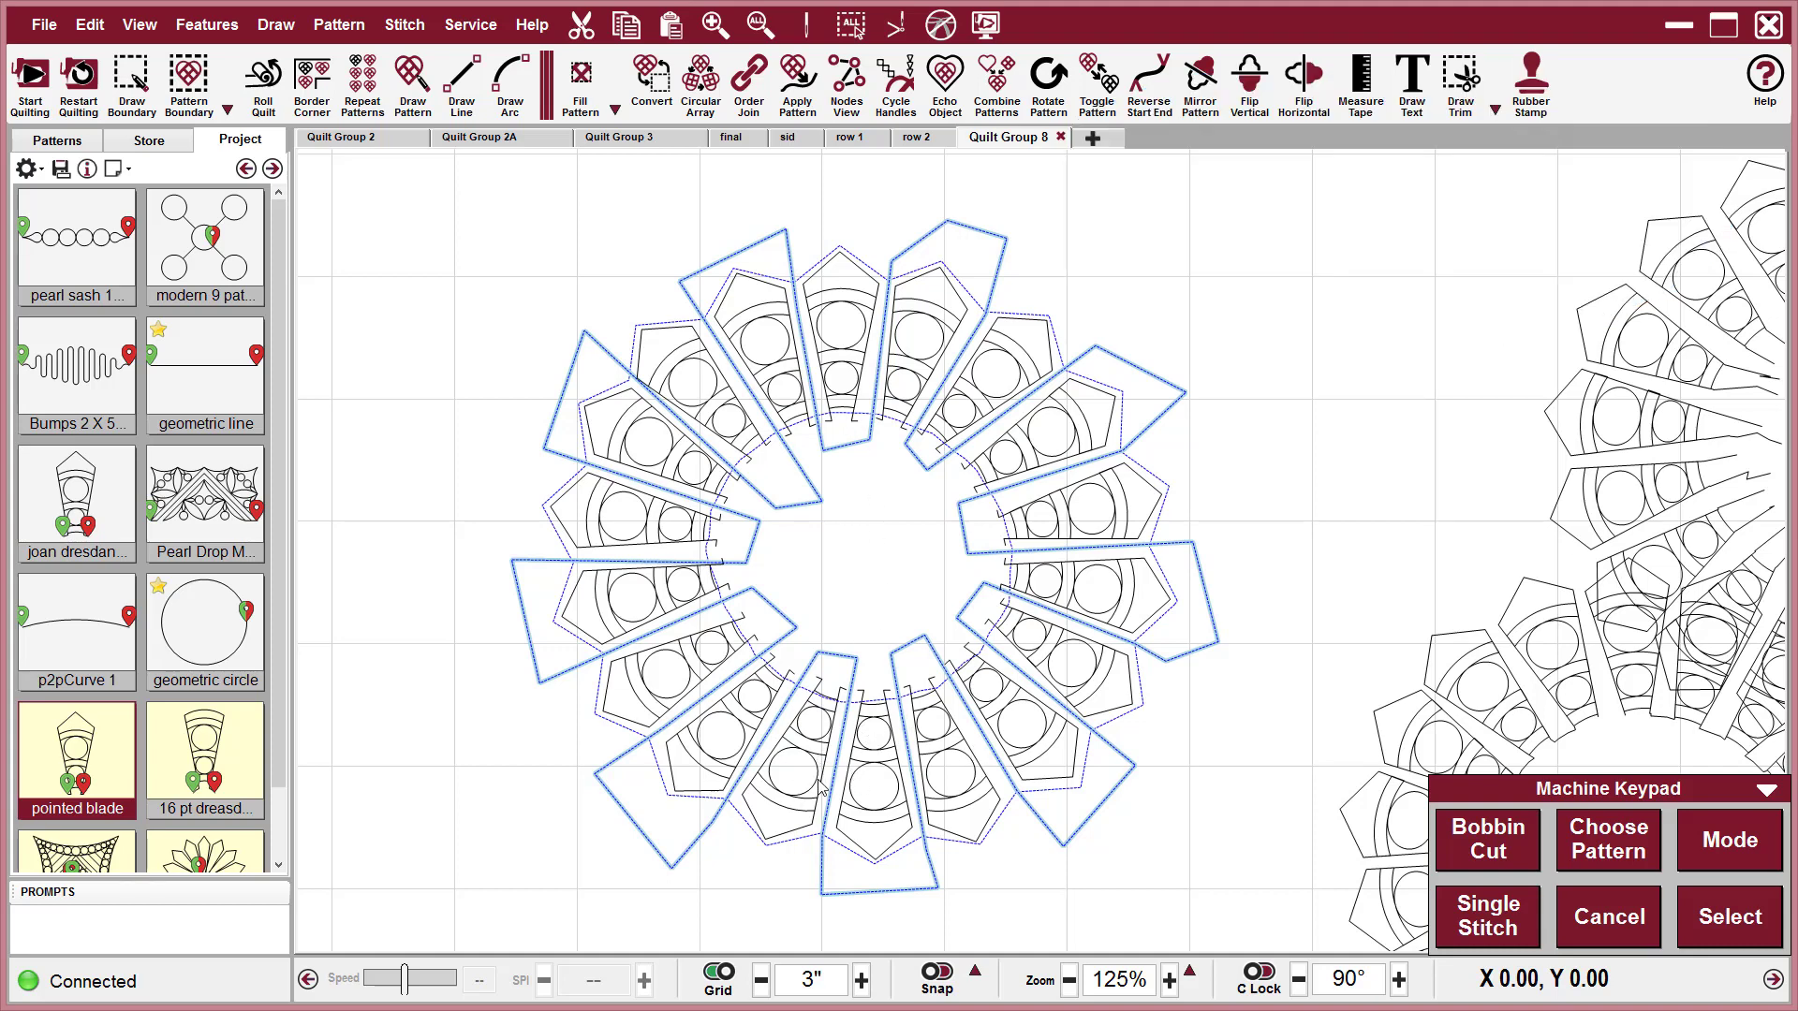
Shrink the blade copy just left of the bottom blade to about 2.43 by 3.87 and open its nodes for editing.
scroll(803, 884, up, 5)
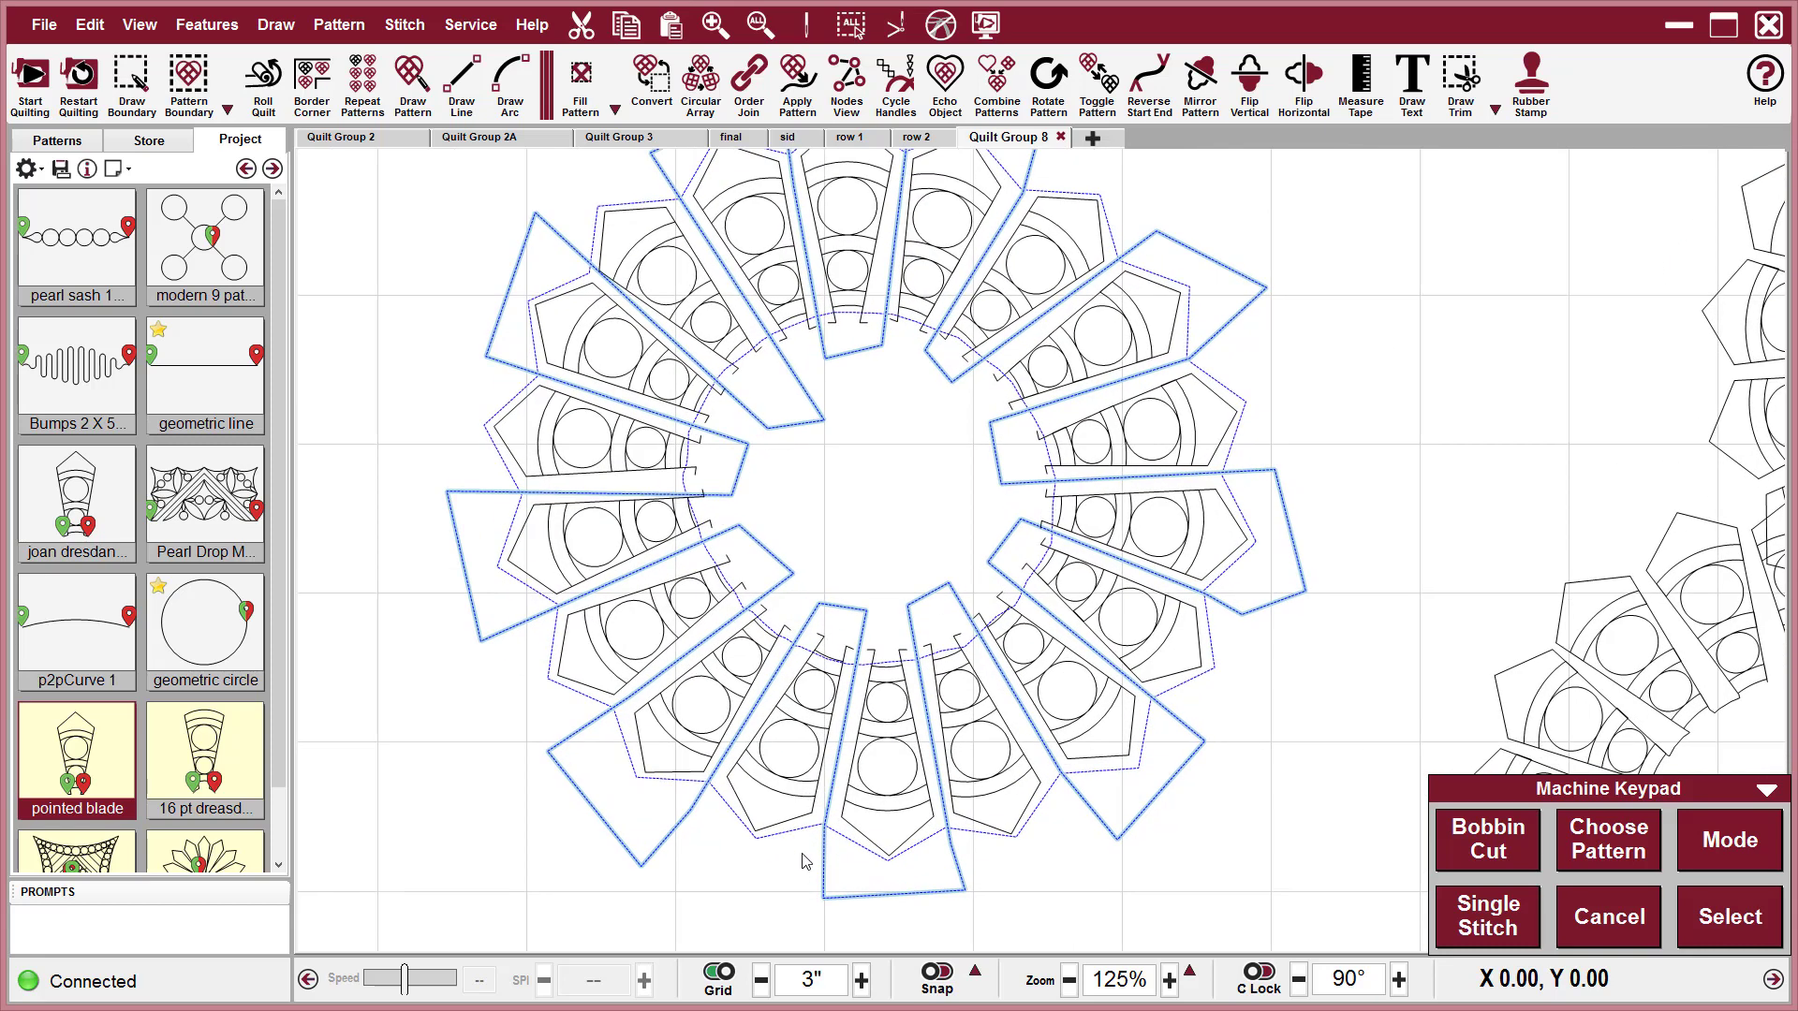
drag(836, 756, 802, 778)
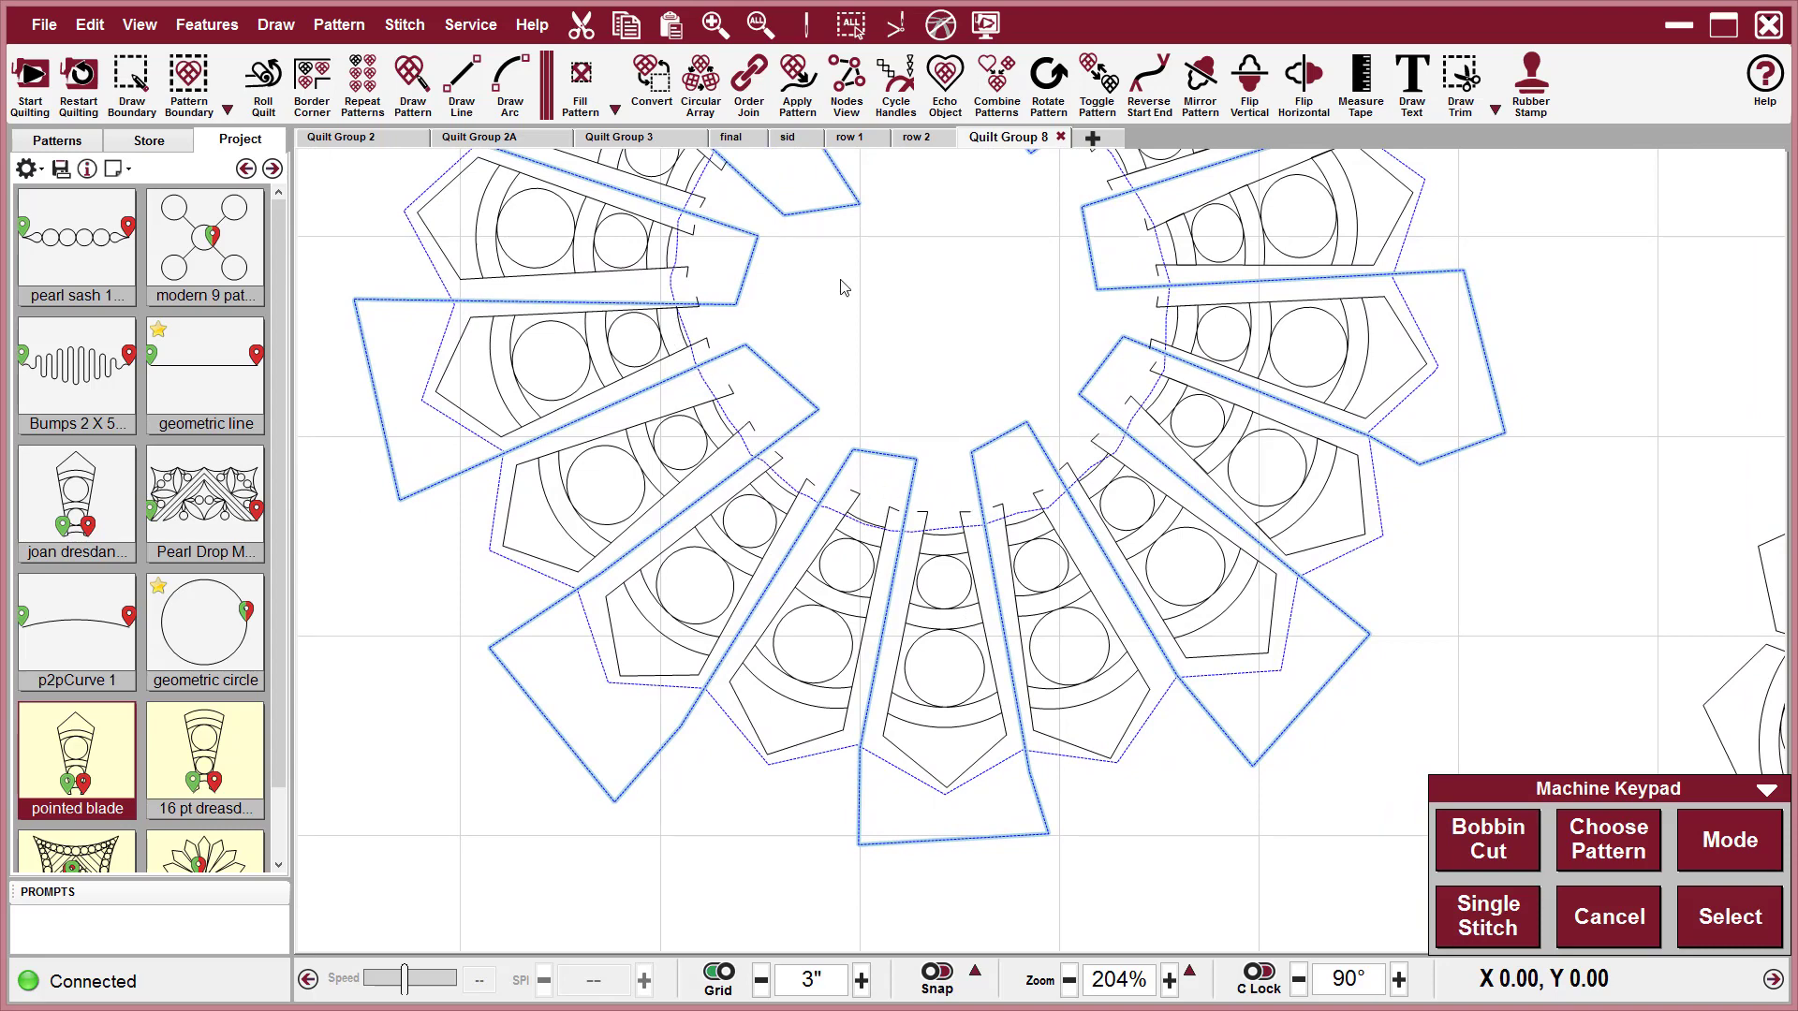
click(853, 597)
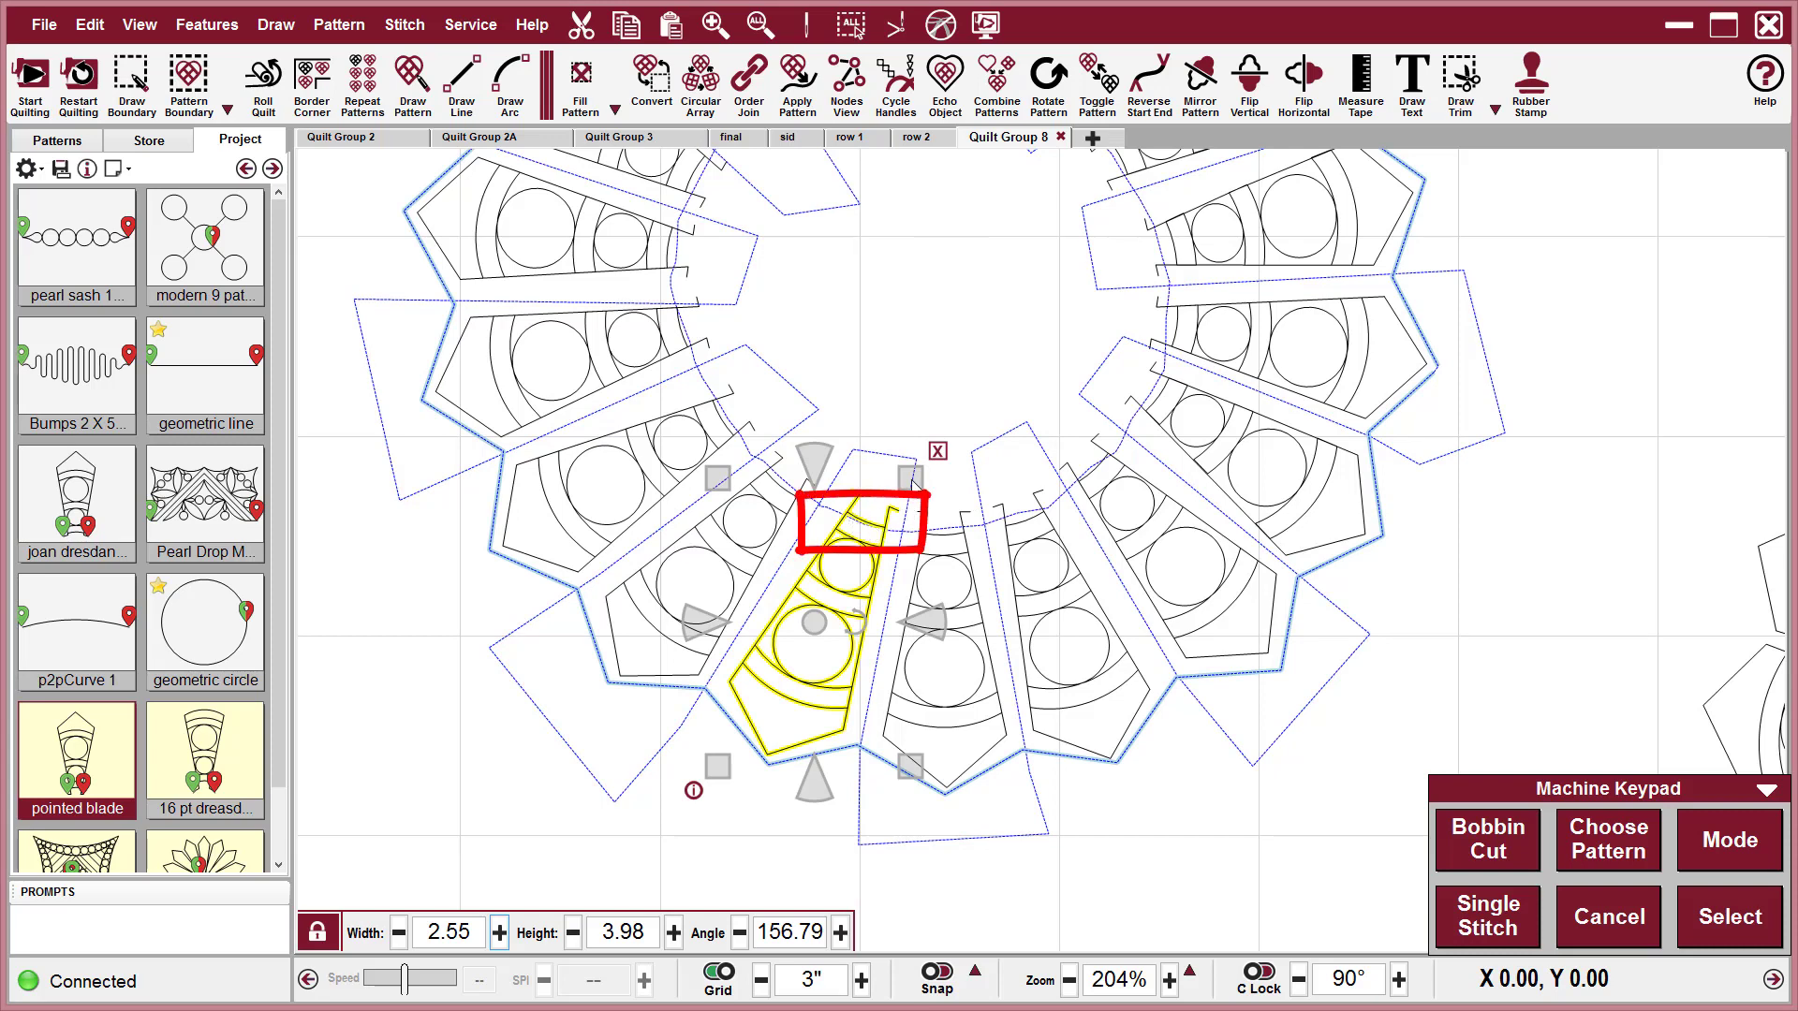
drag(913, 480, 903, 485)
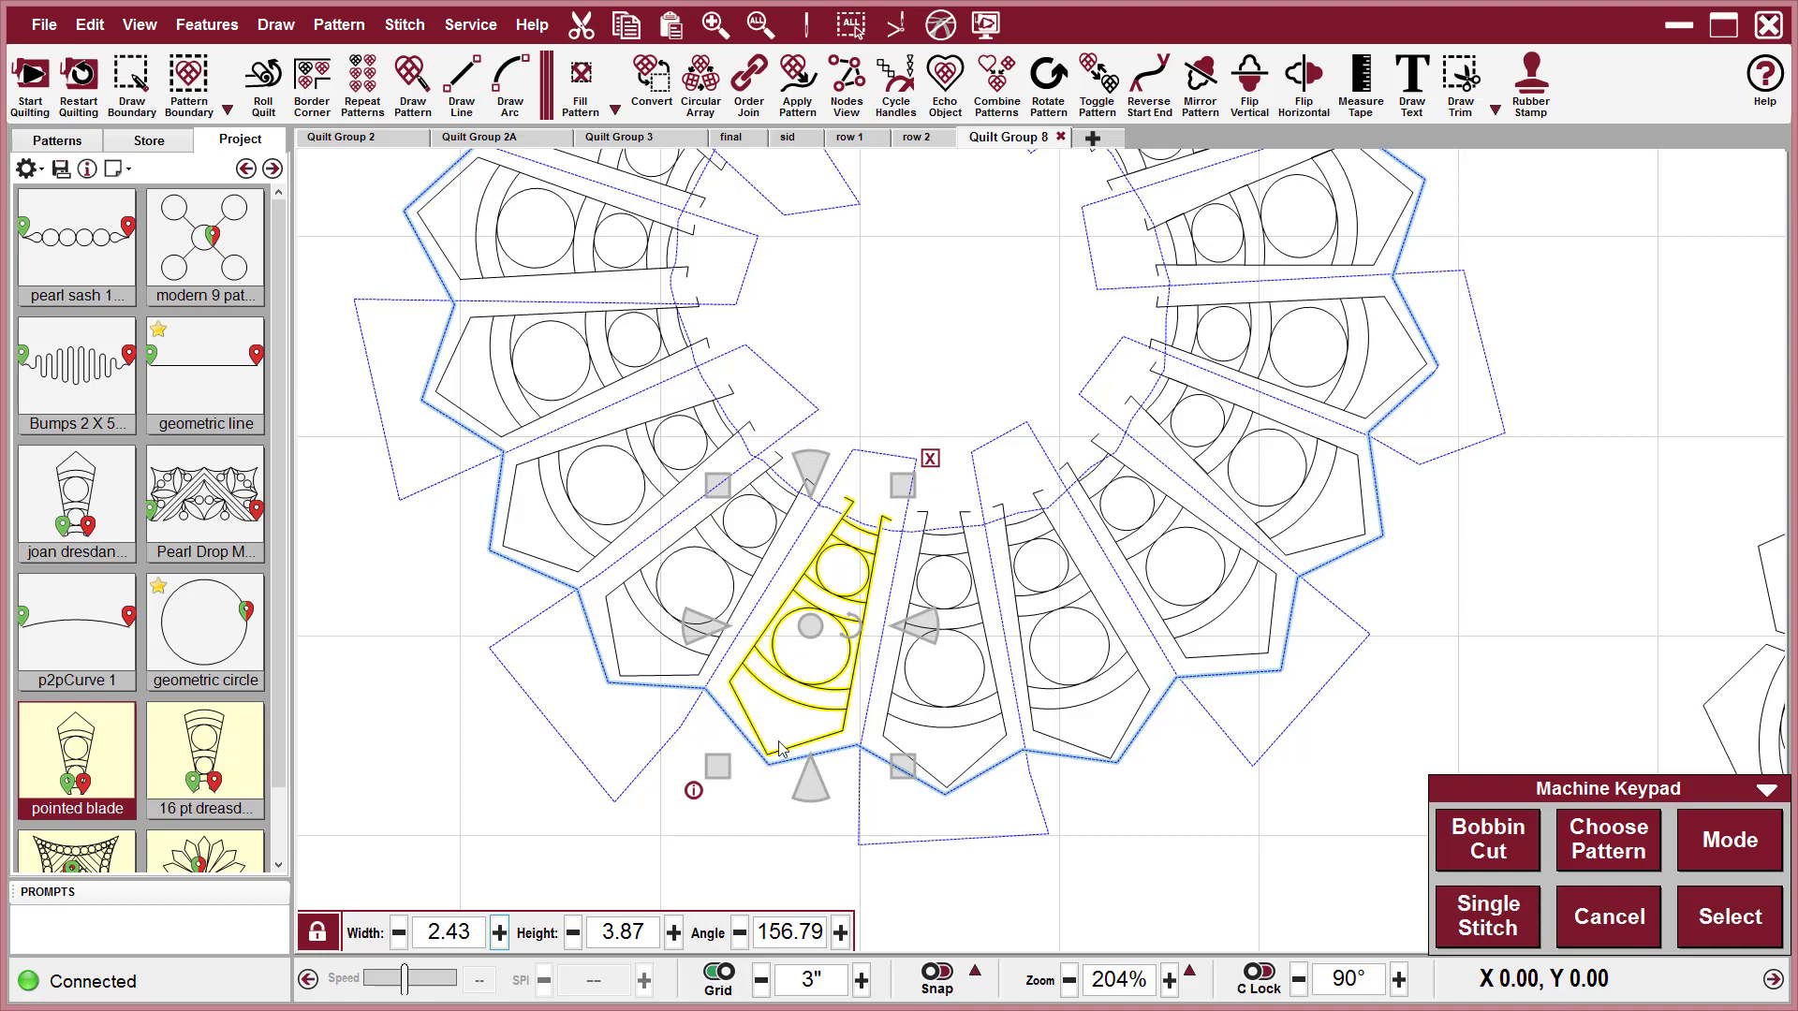
click(782, 764)
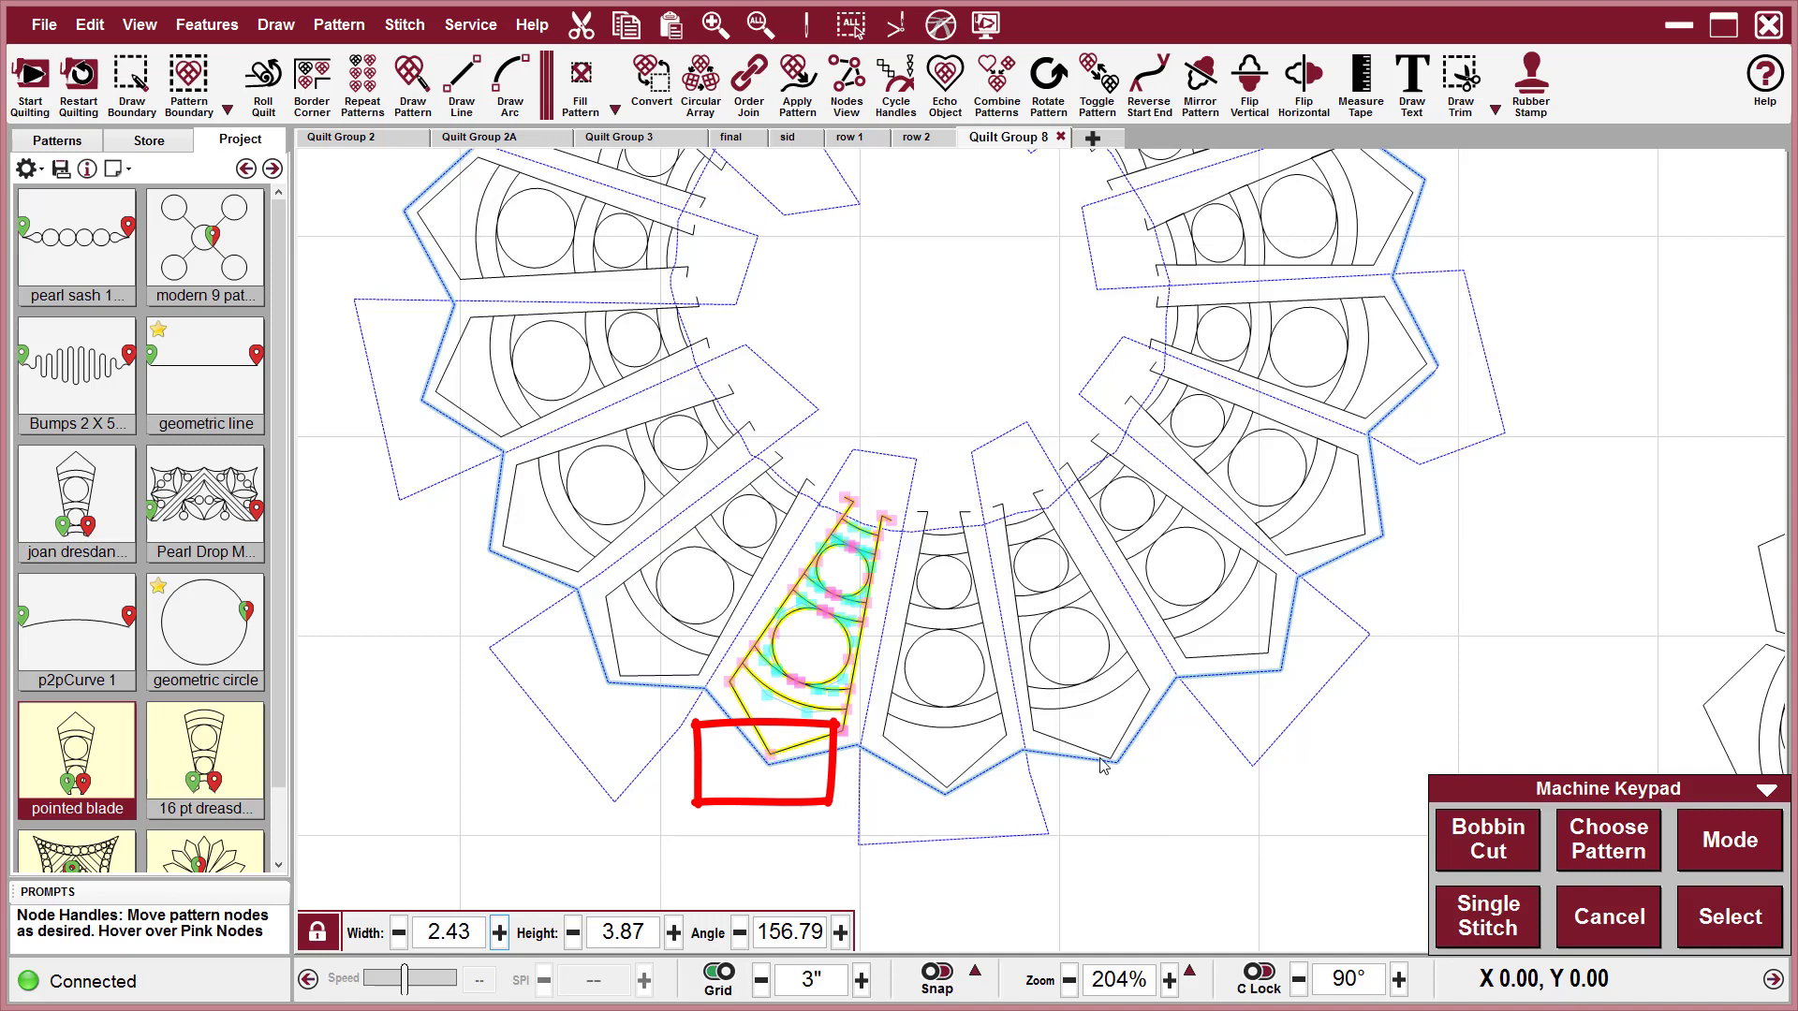
Nudge the outer point node of the blade copy just right of the bottom blade slightly toward the blade's tip.
click(1125, 711)
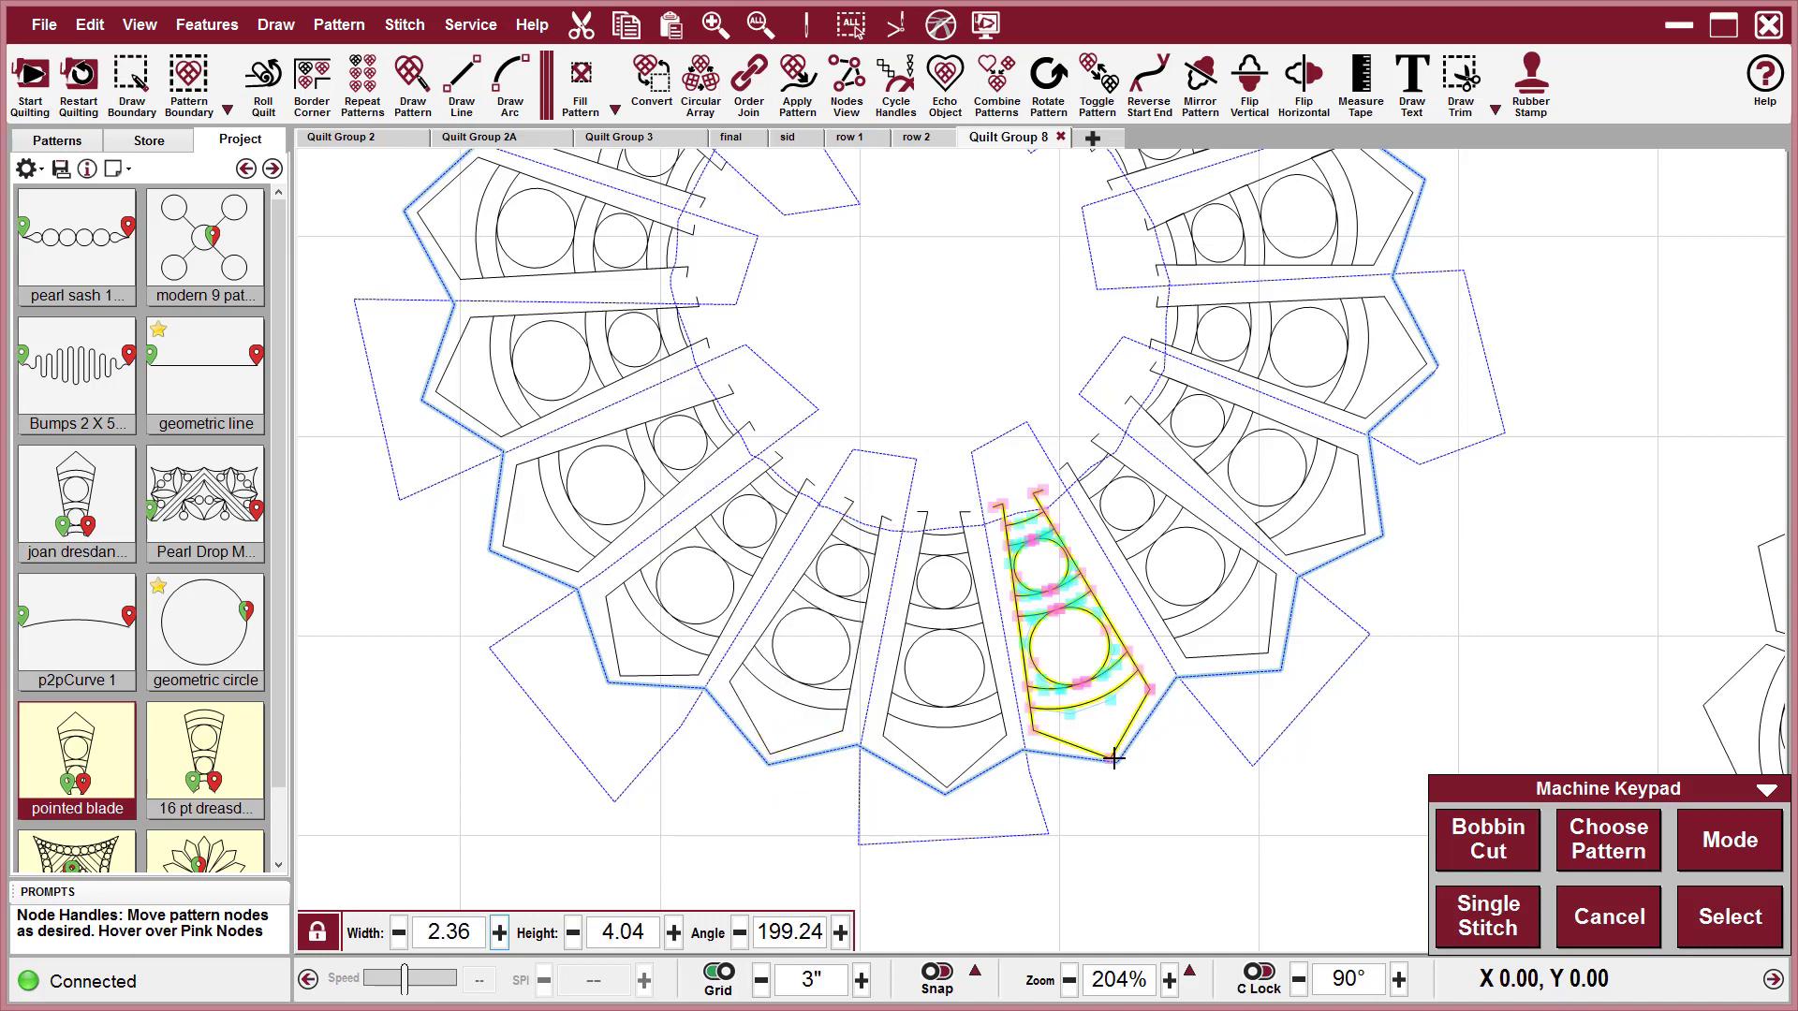
drag(1114, 759, 1116, 758)
scroll(1183, 787, down, 2)
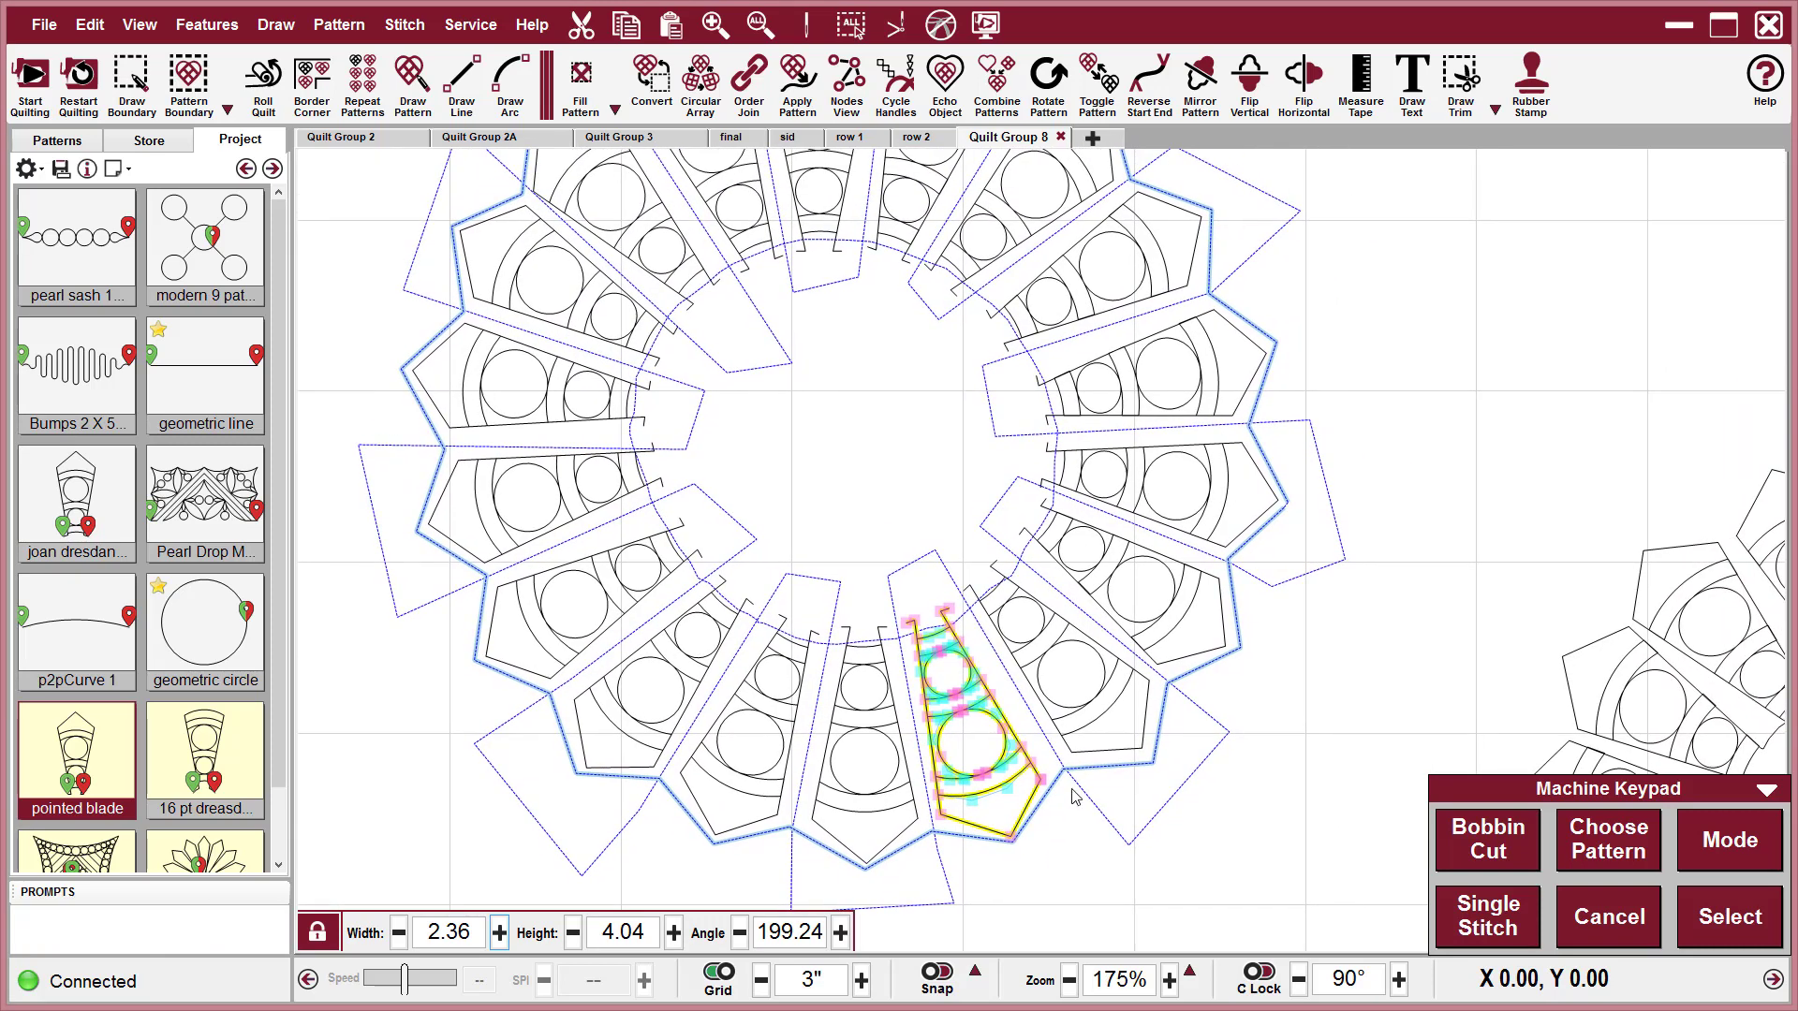
click(1368, 316)
drag(1368, 316, 1392, 373)
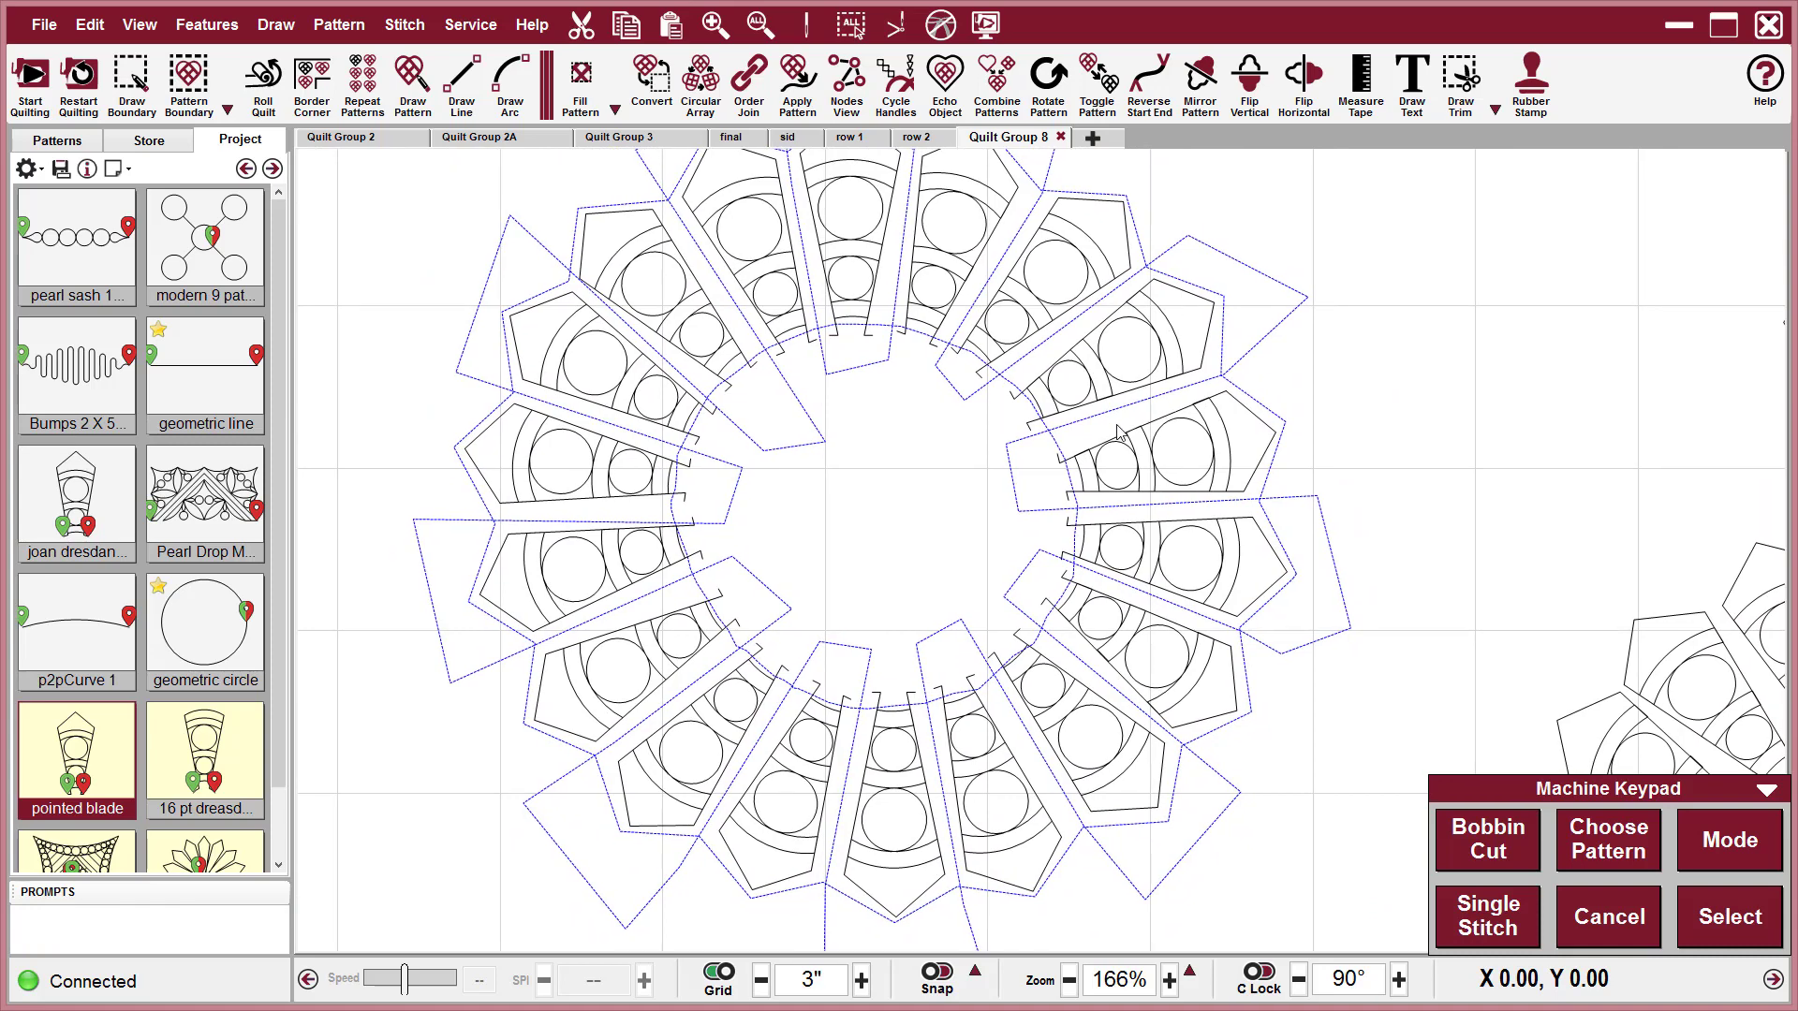
Refit the blade copy at the plate's upper right to about 3.74 by 2.84 at an angle of about 298.48 degrees.
click(1126, 371)
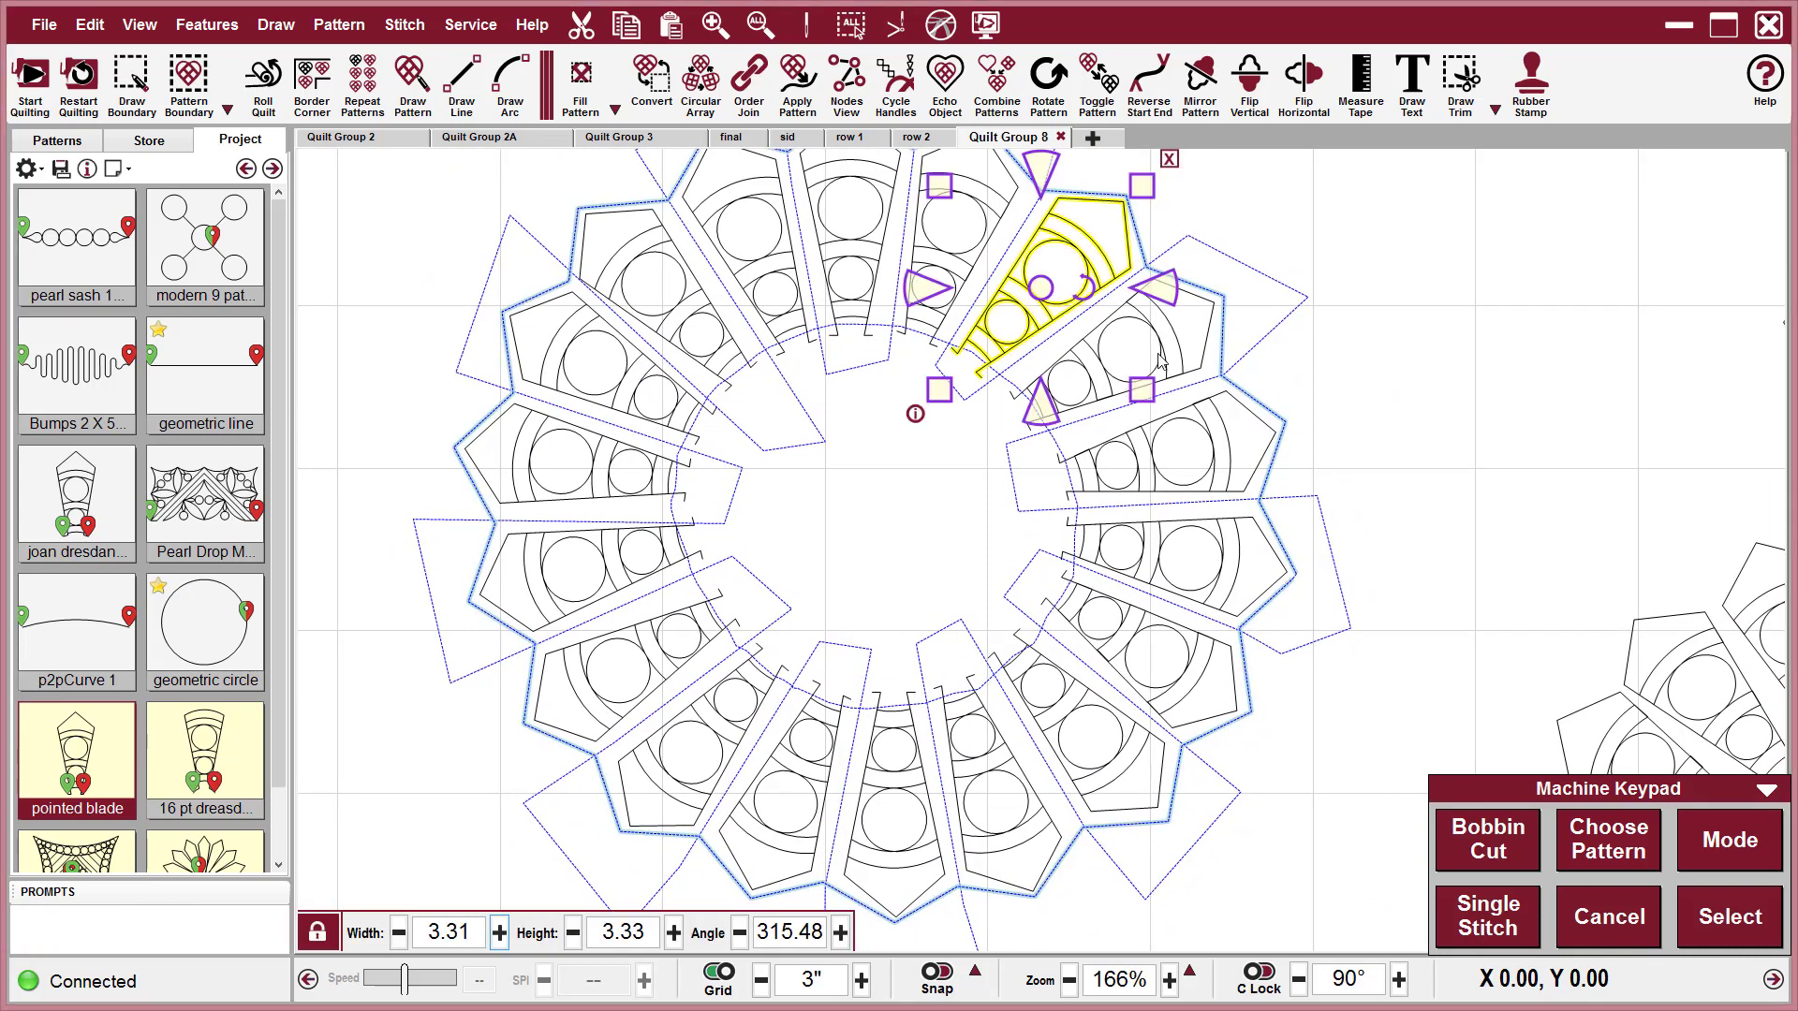
click(1191, 346)
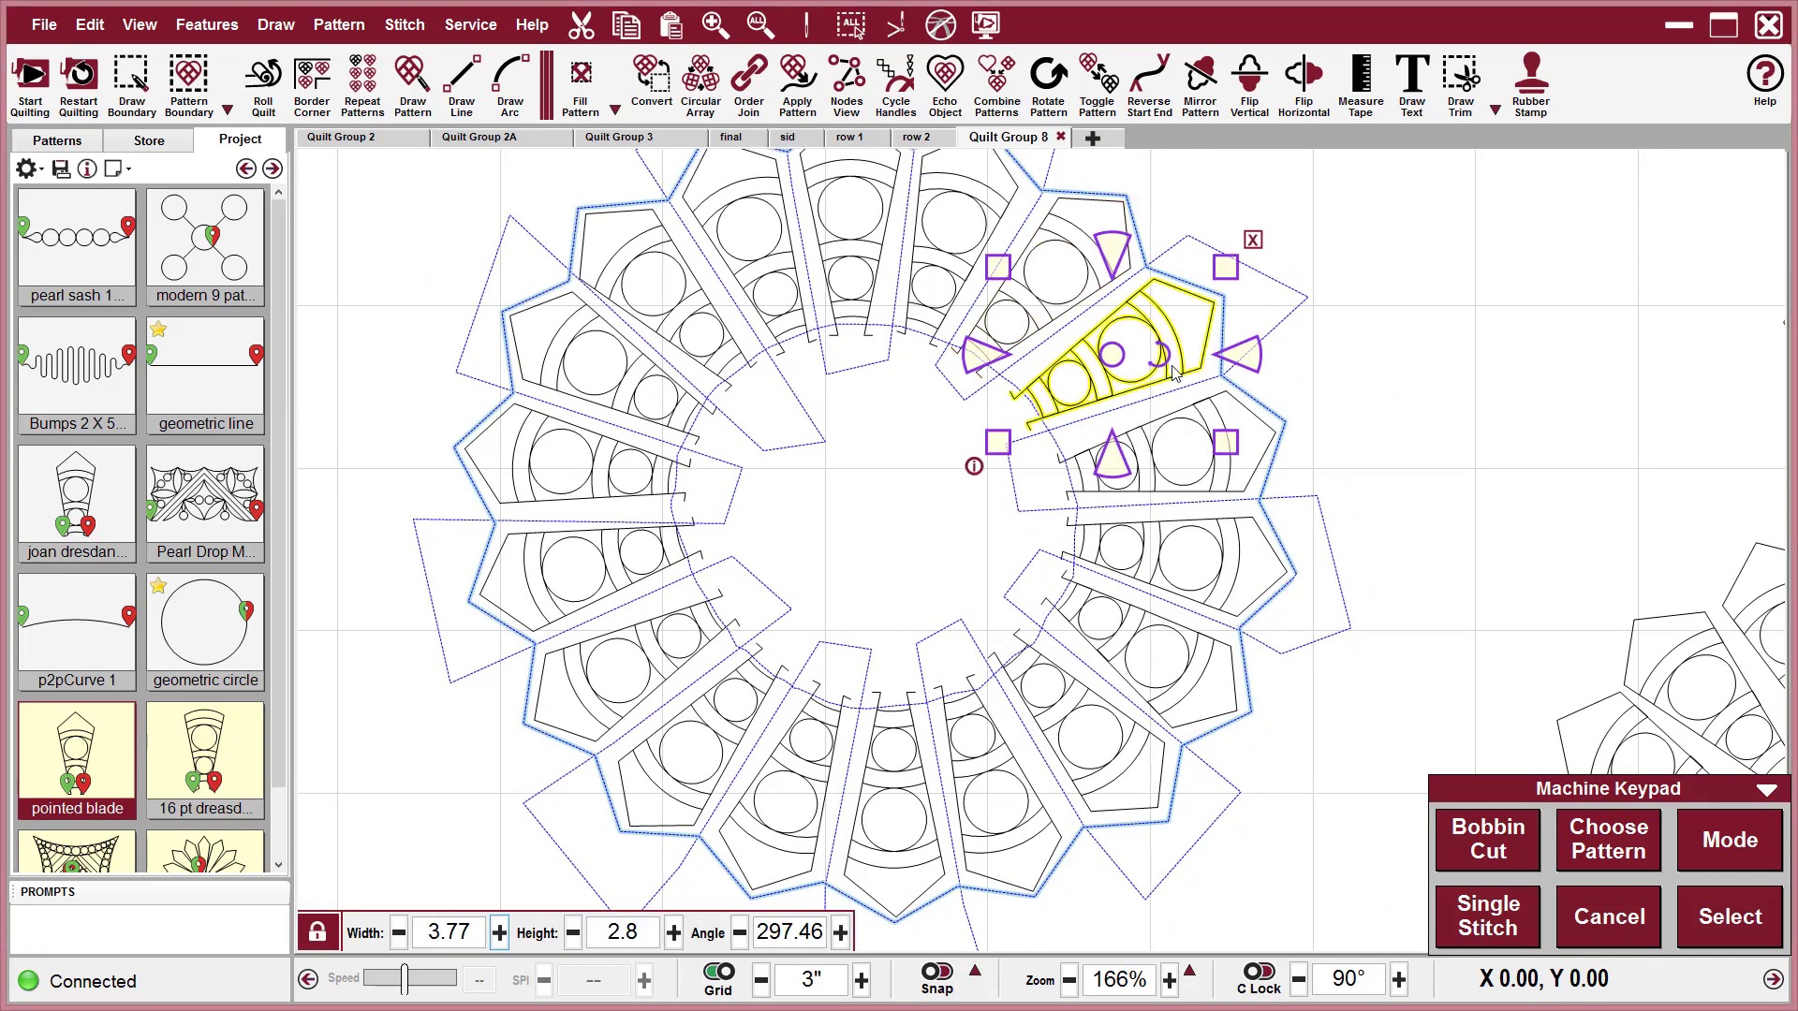
drag(1165, 365, 1113, 354)
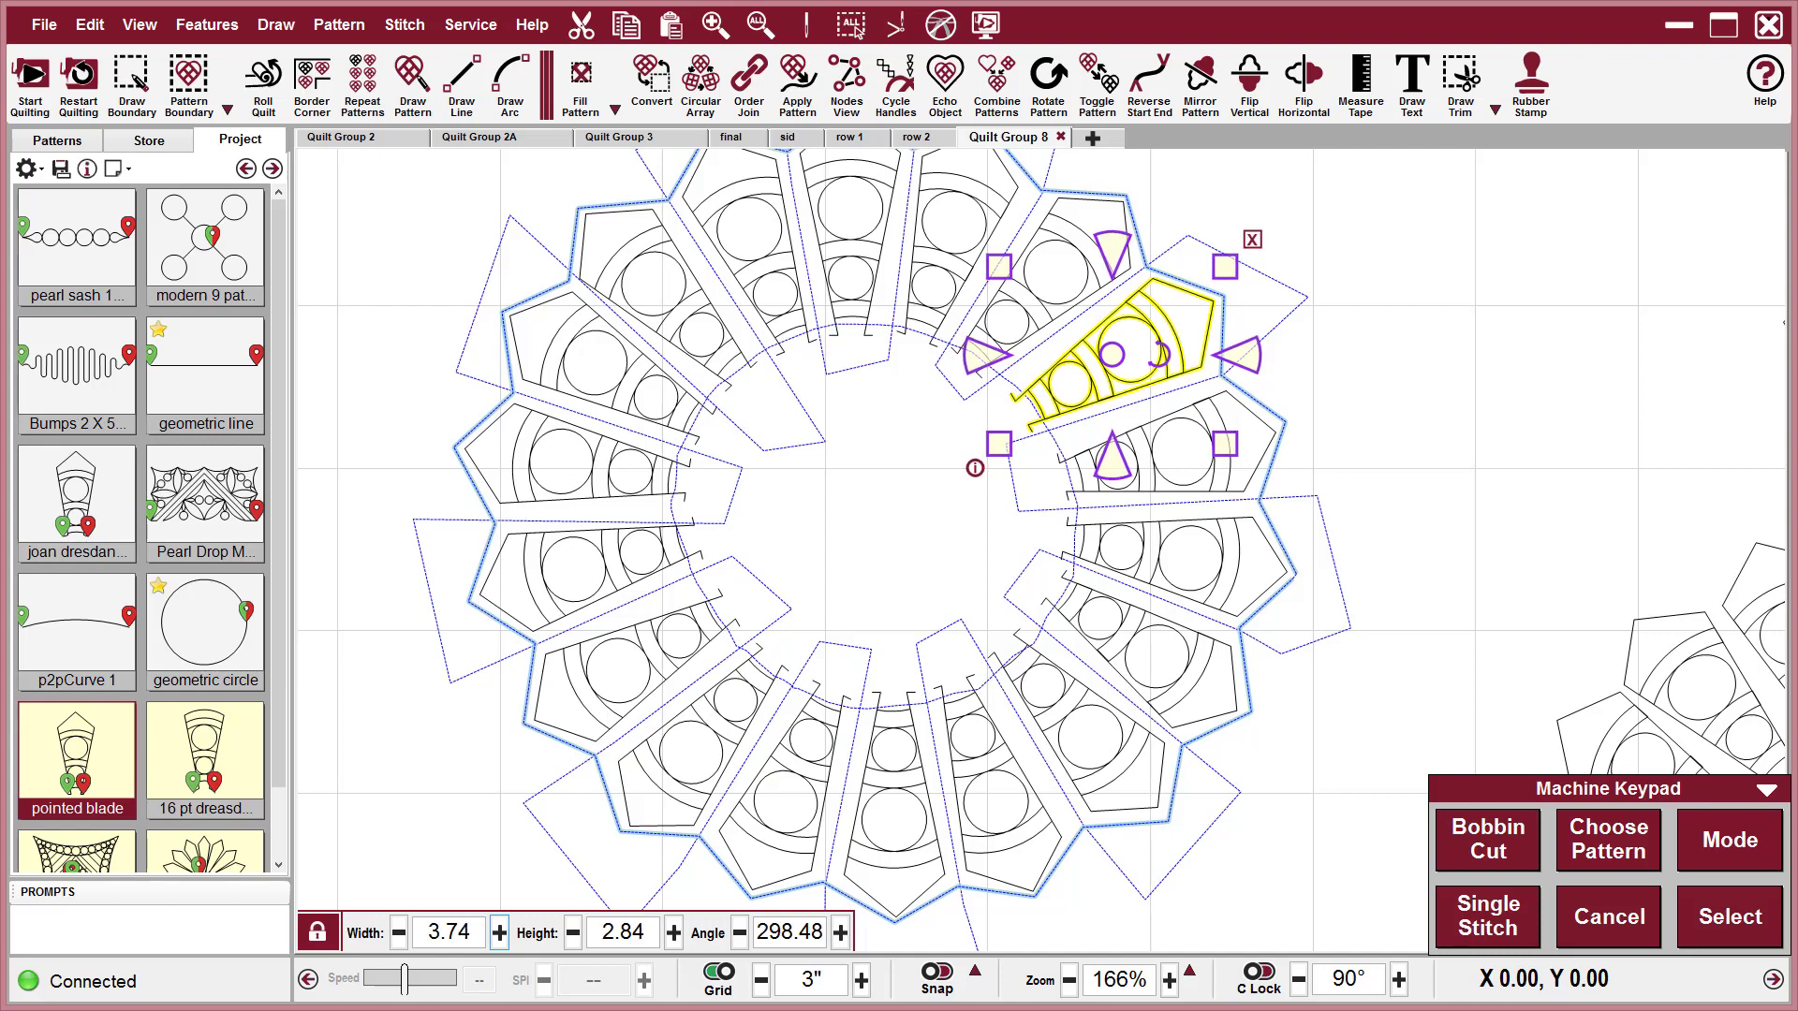
click(1409, 323)
Delete the zigzag guide boundary that follows the blades' side seamlines.
scroll(965, 510, down, 2)
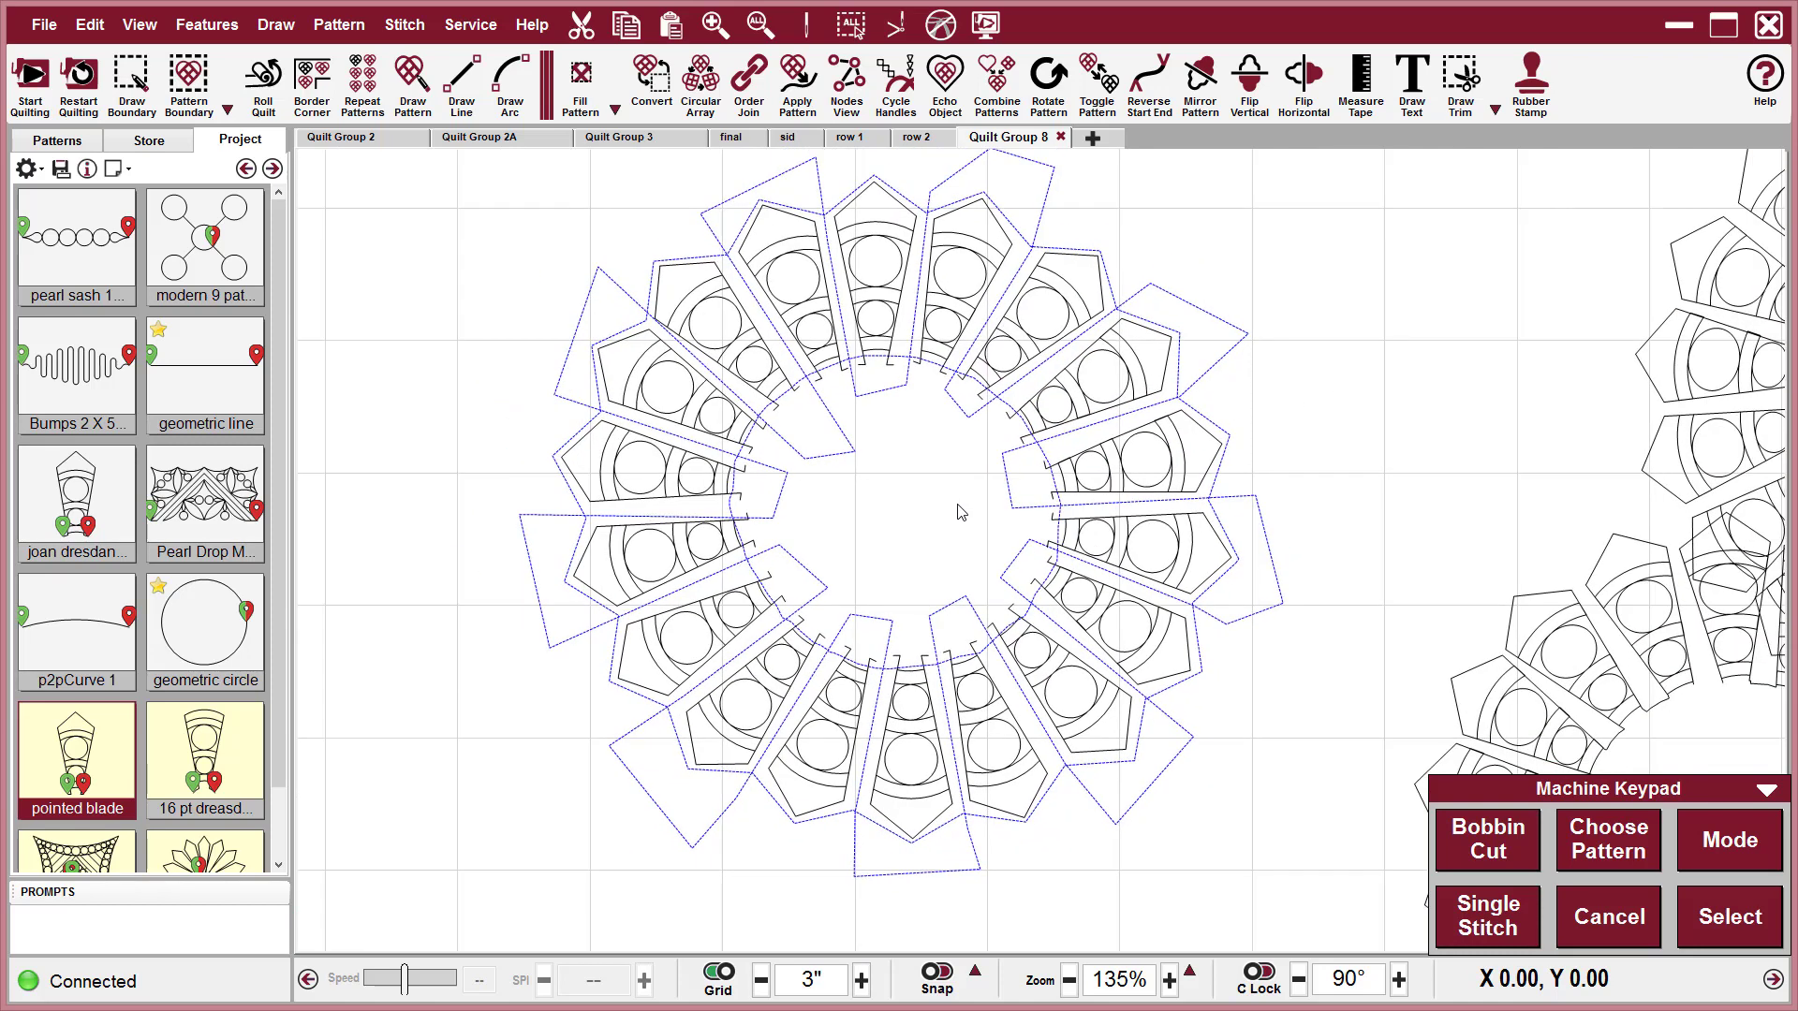
drag(959, 510, 876, 580)
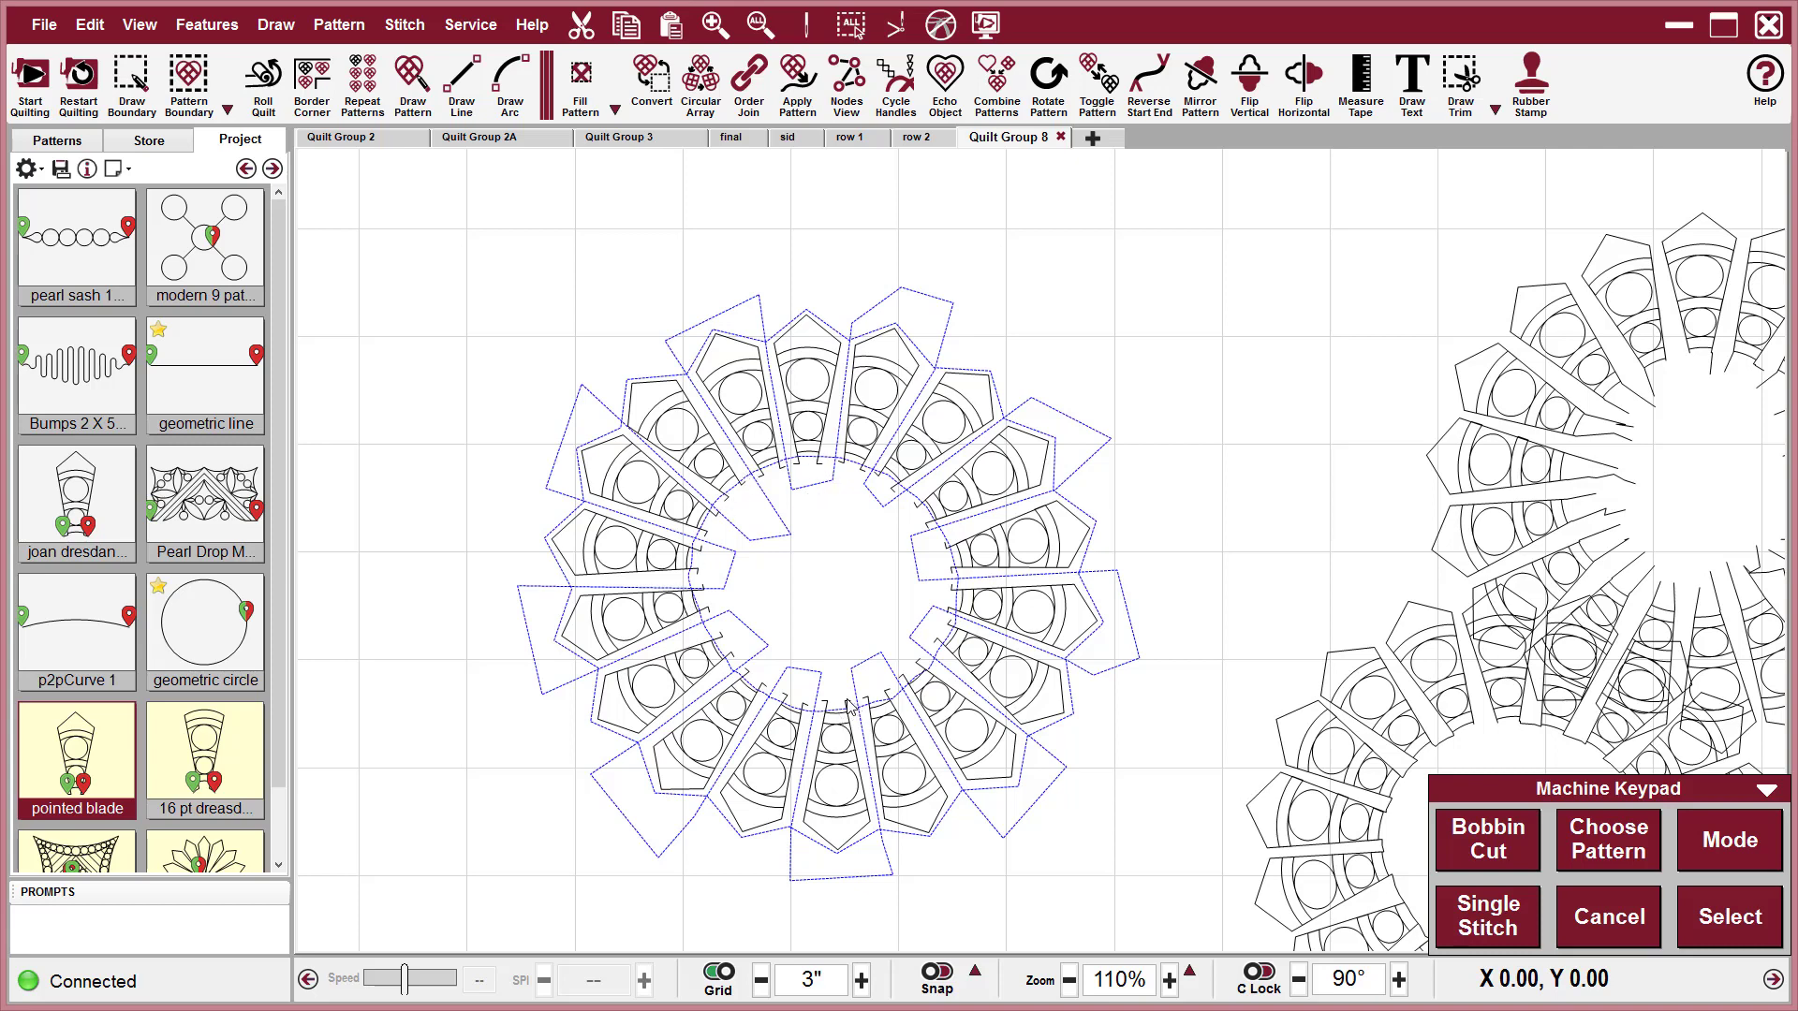
click(941, 314)
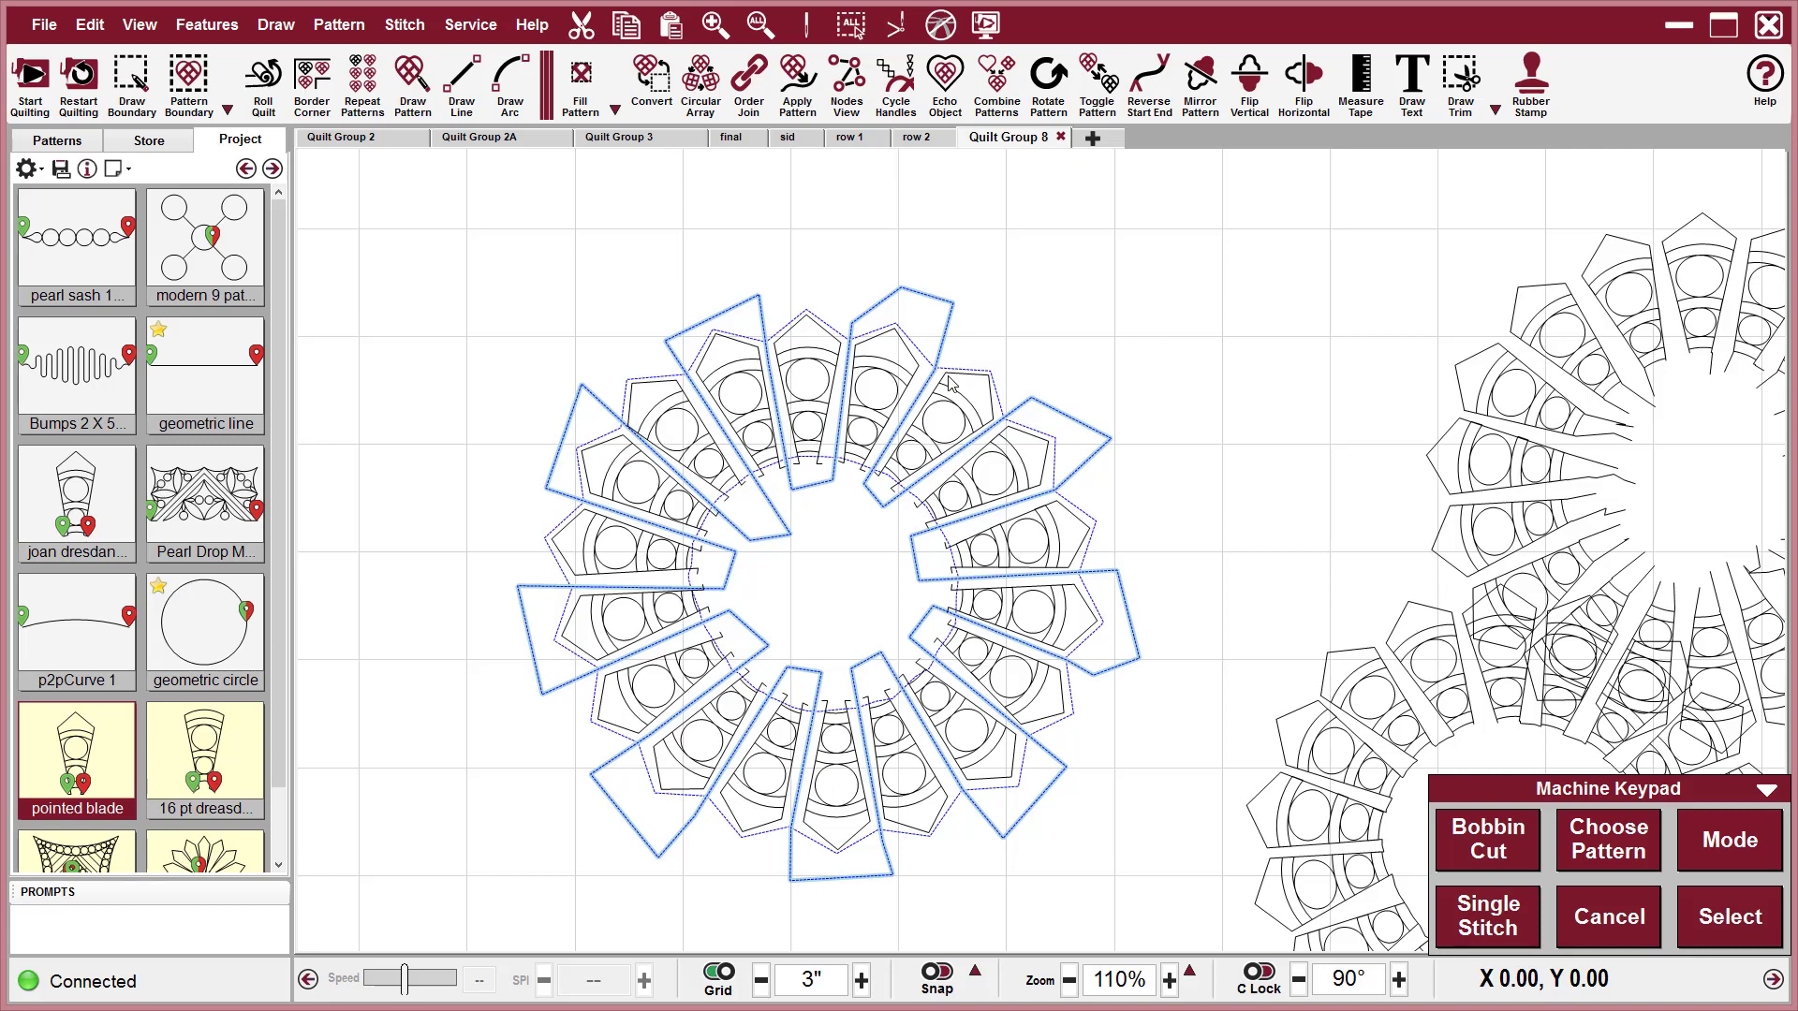
click(1150, 621)
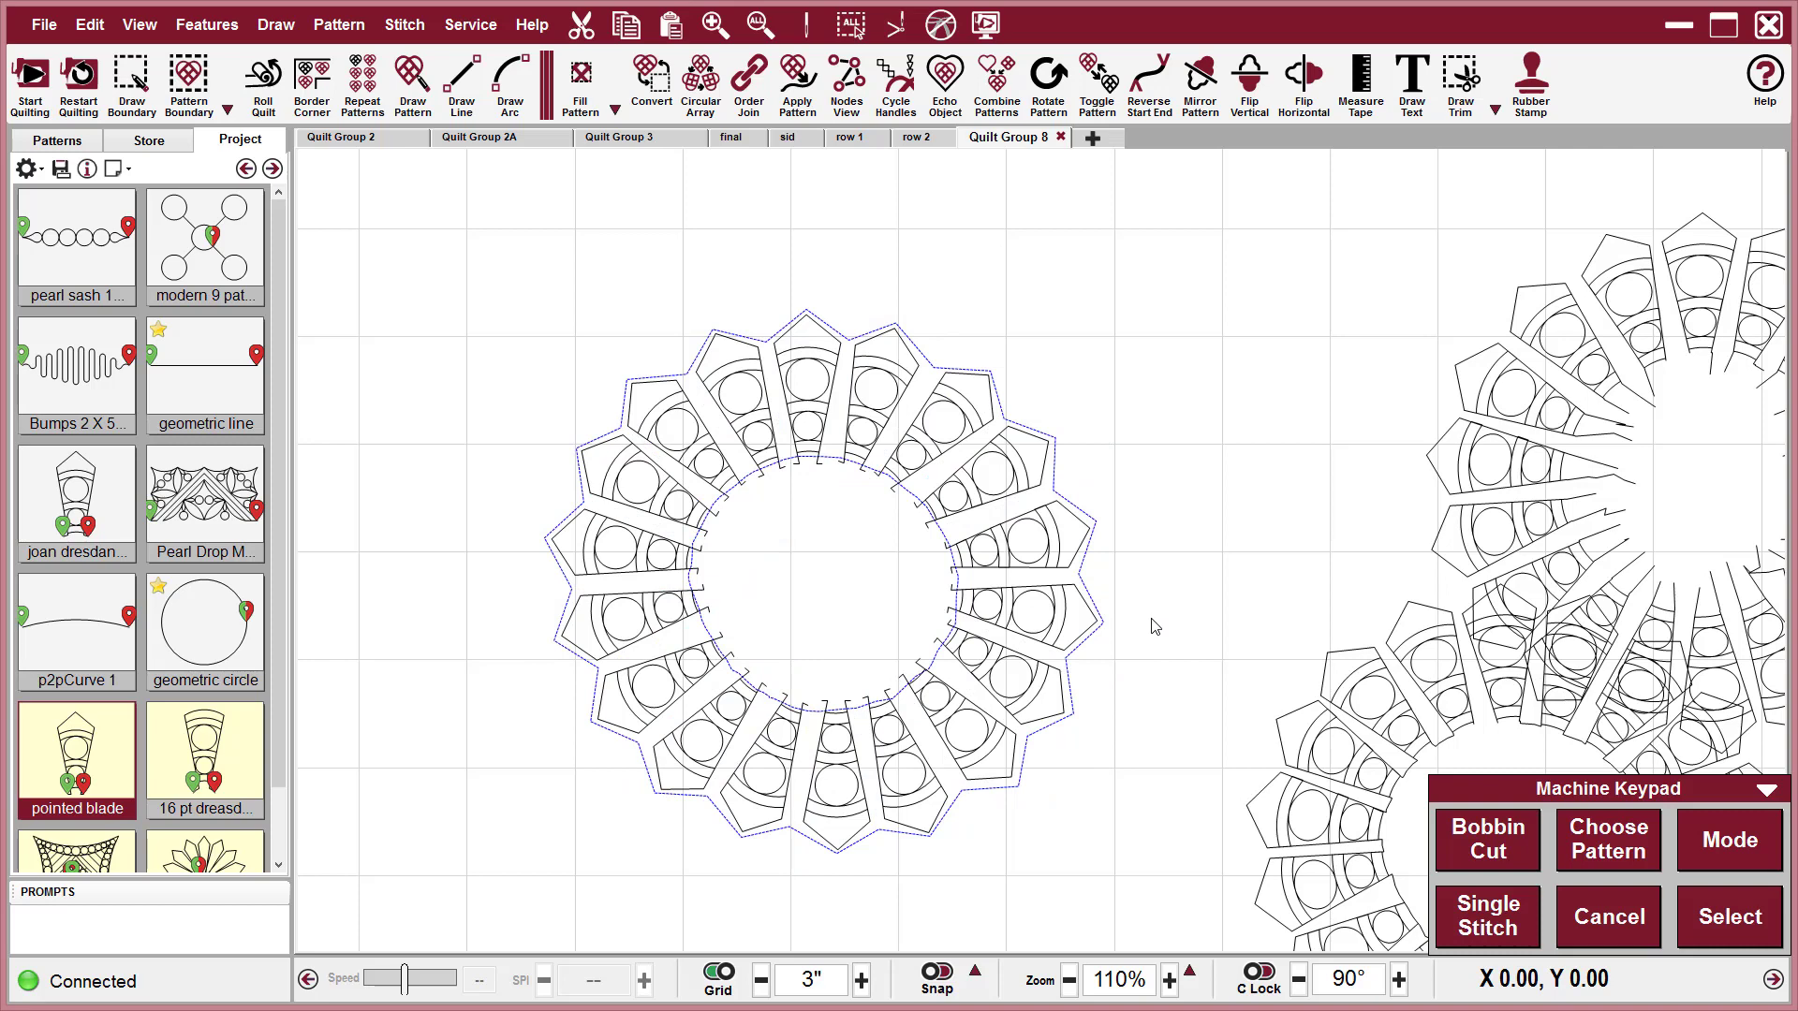
Select all blade copies of the plate, try Fill Pattern within the outer and inner boundaries, and undo the fill.
scroll(1154, 627, up, 2)
drag(1165, 250, 506, 779)
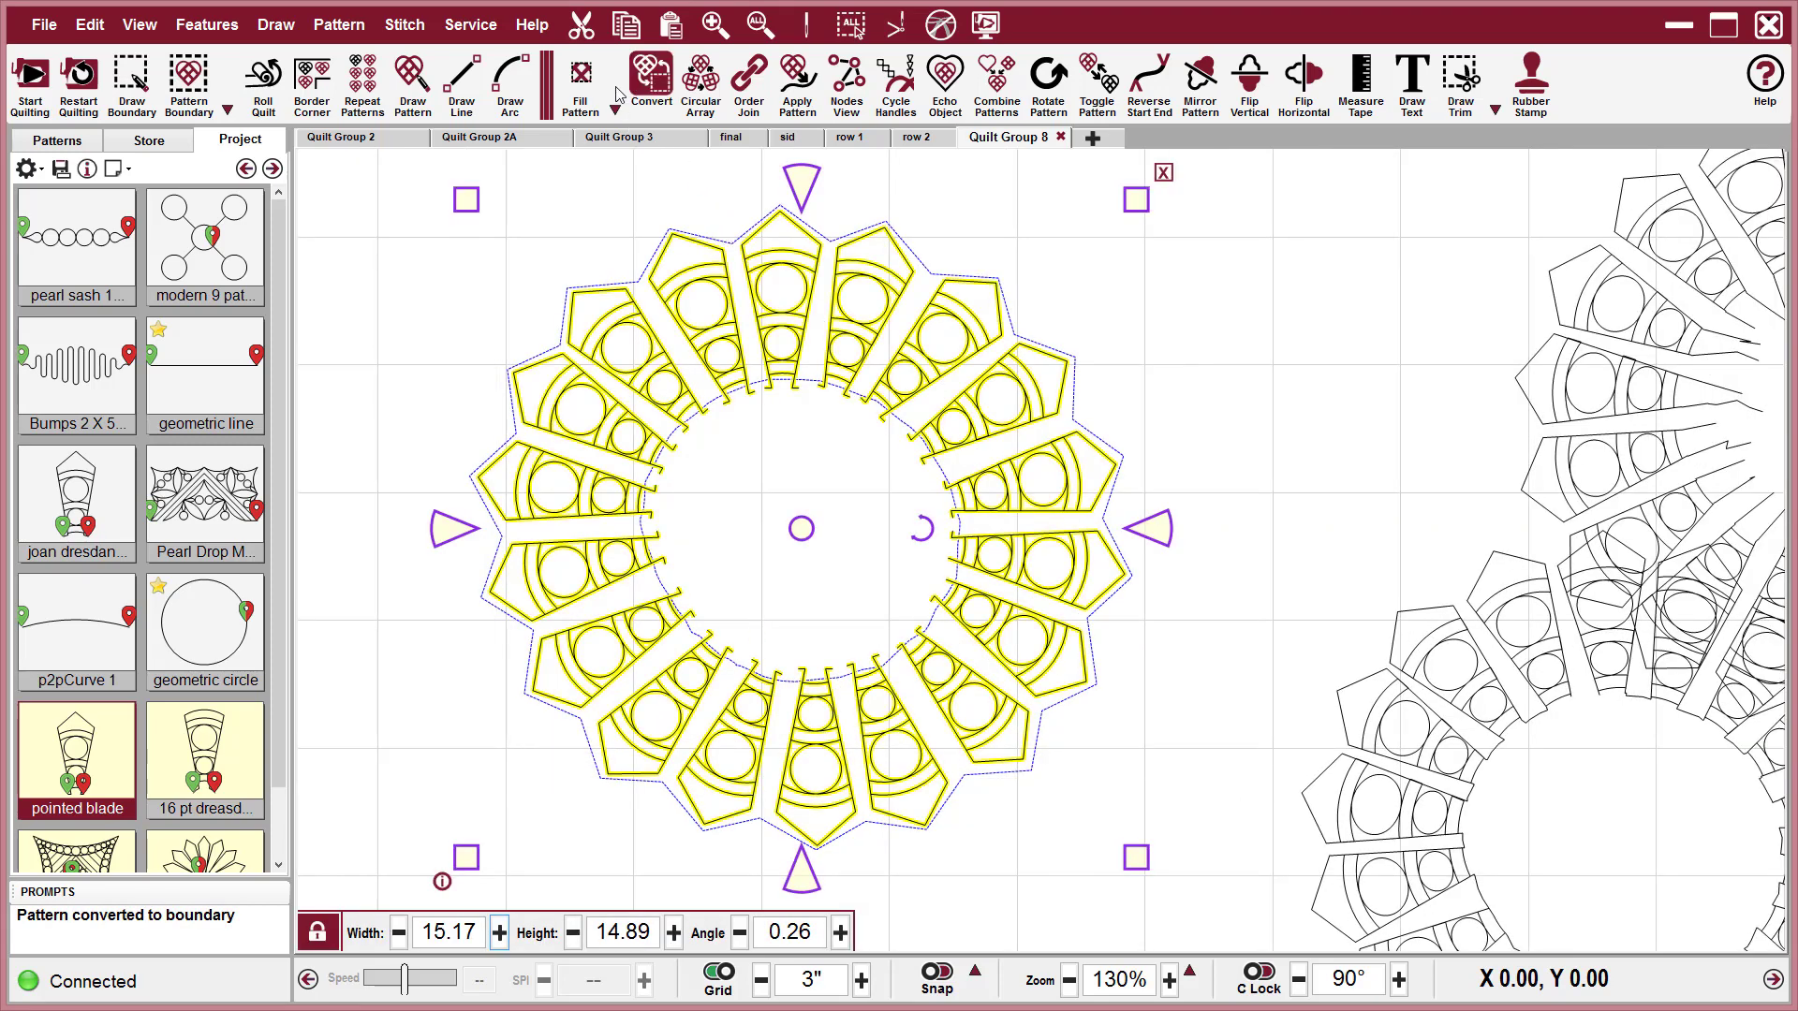
click(581, 79)
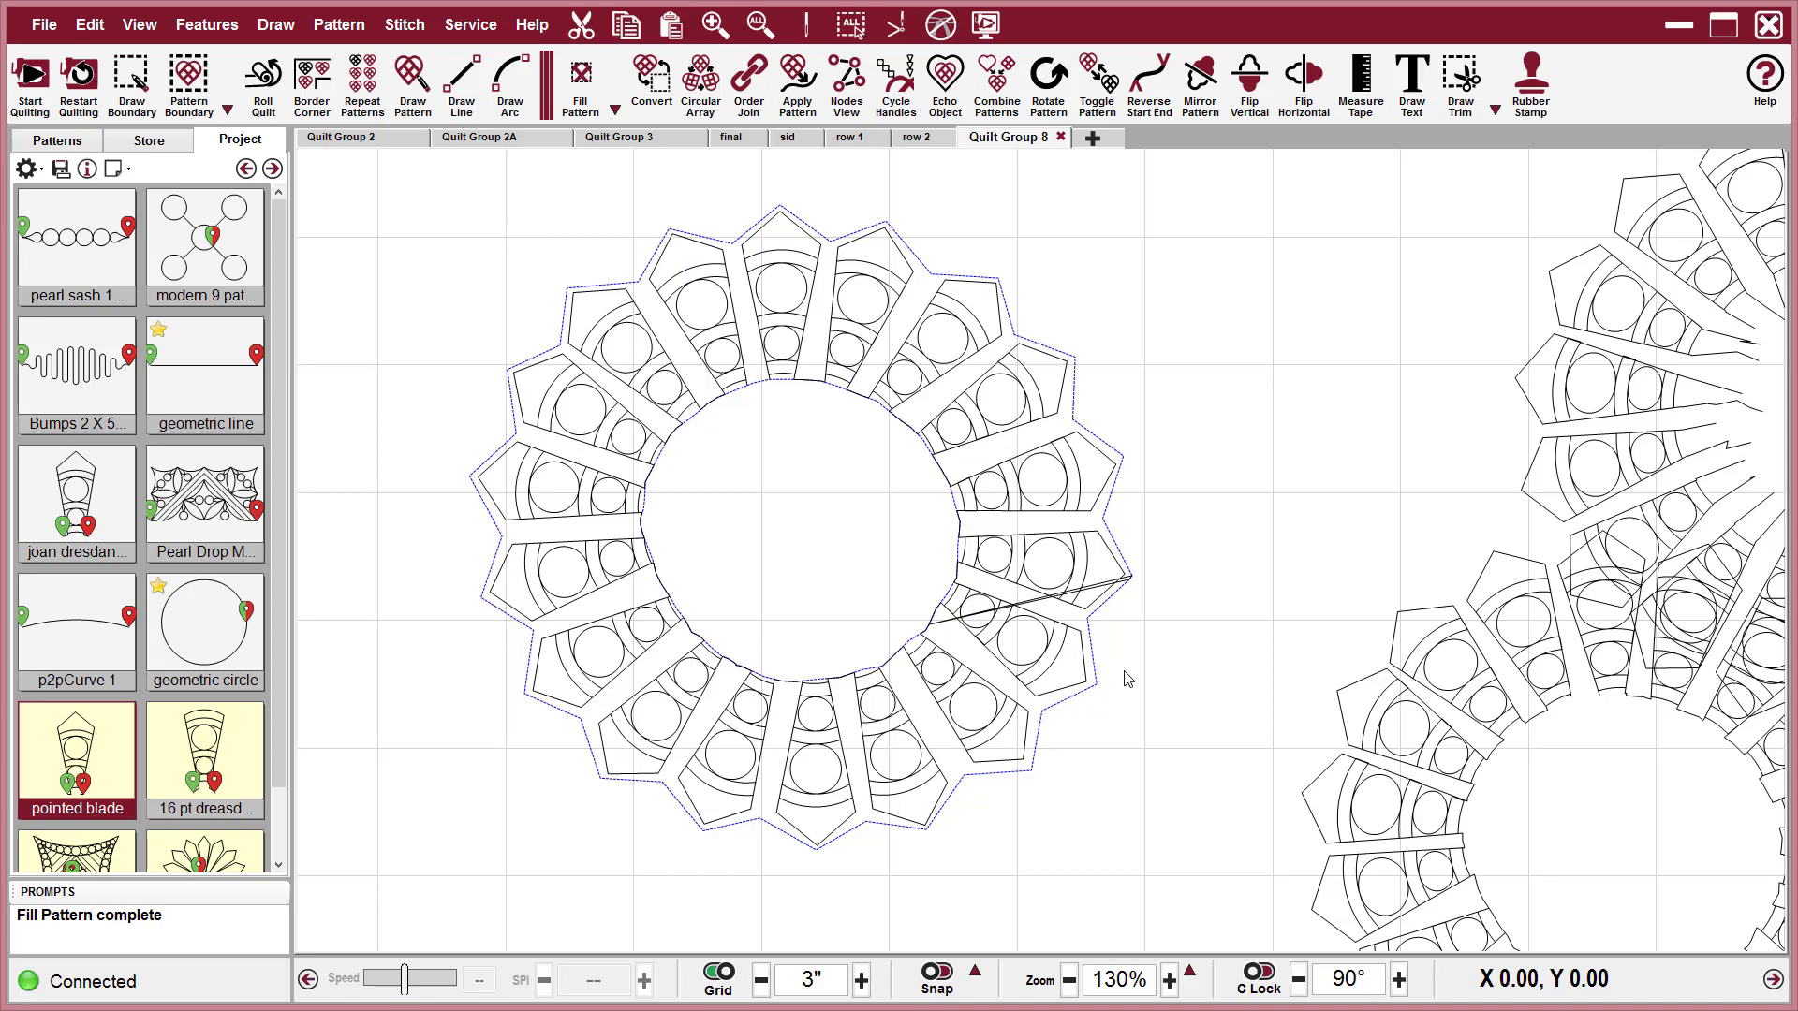
key(ctrl+z)
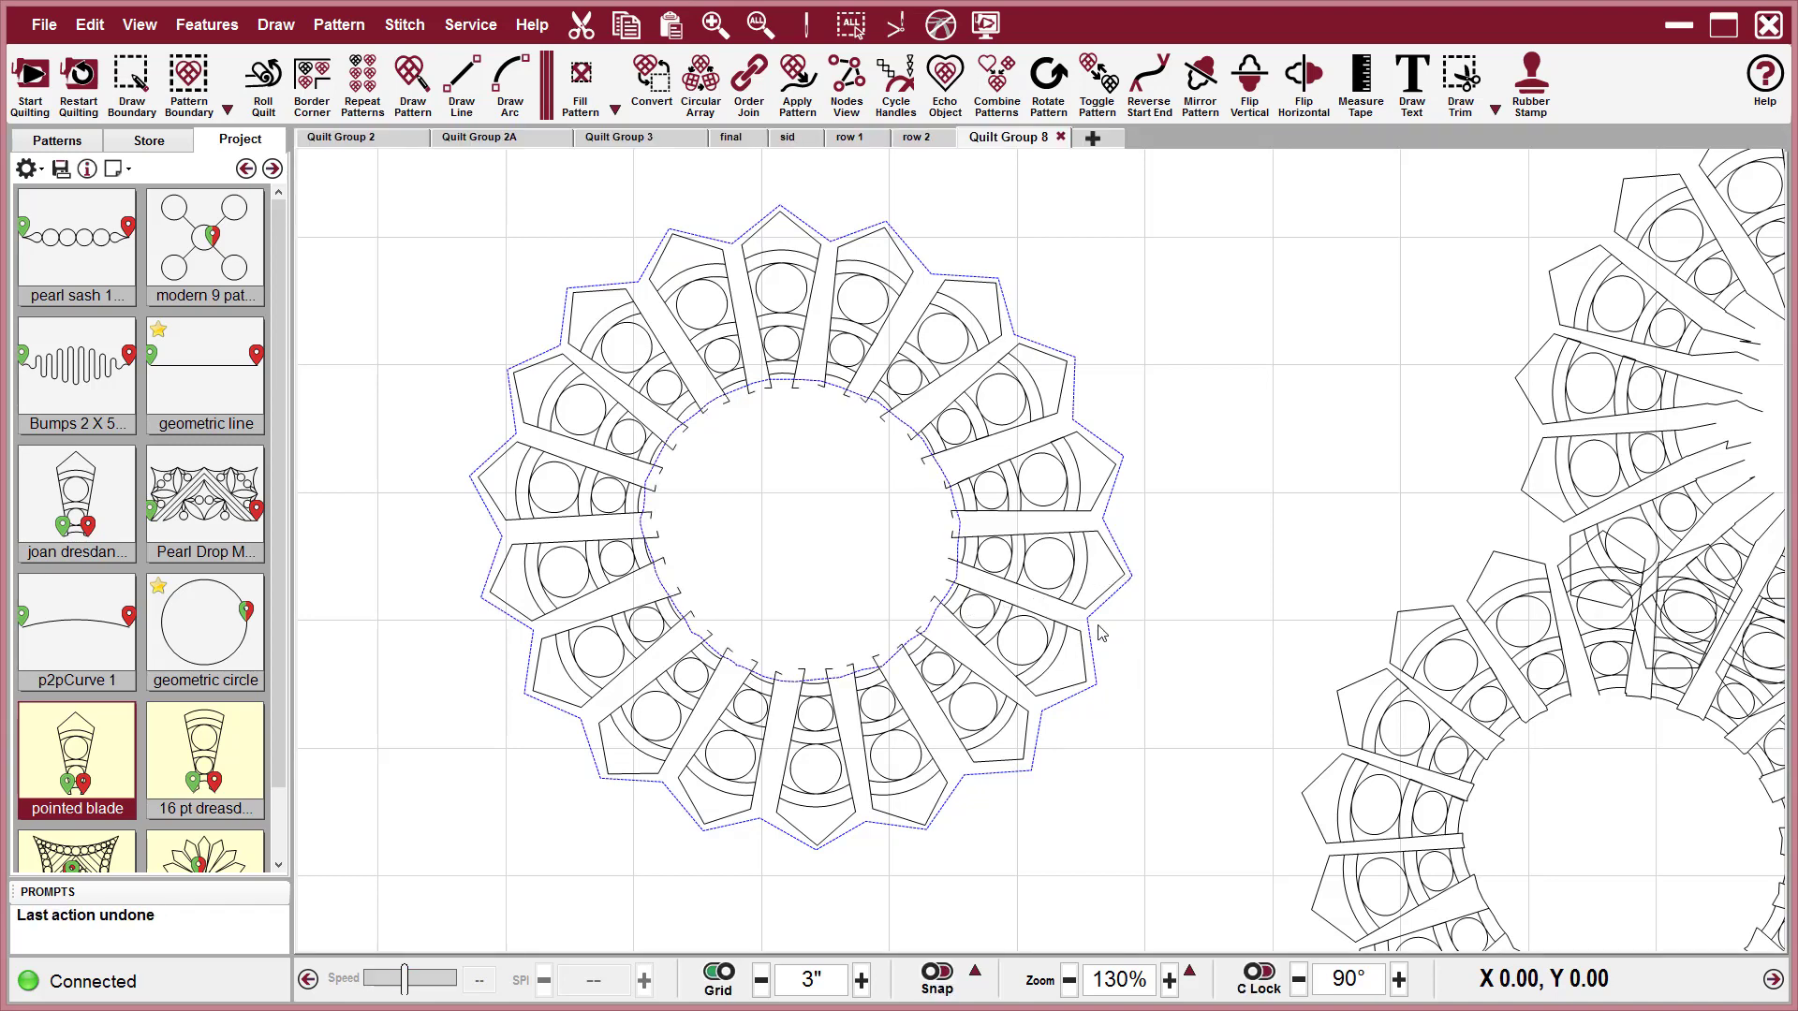
Convert the plate's main outer edge boundary to a pattern.
scroll(1100, 632, up, 5)
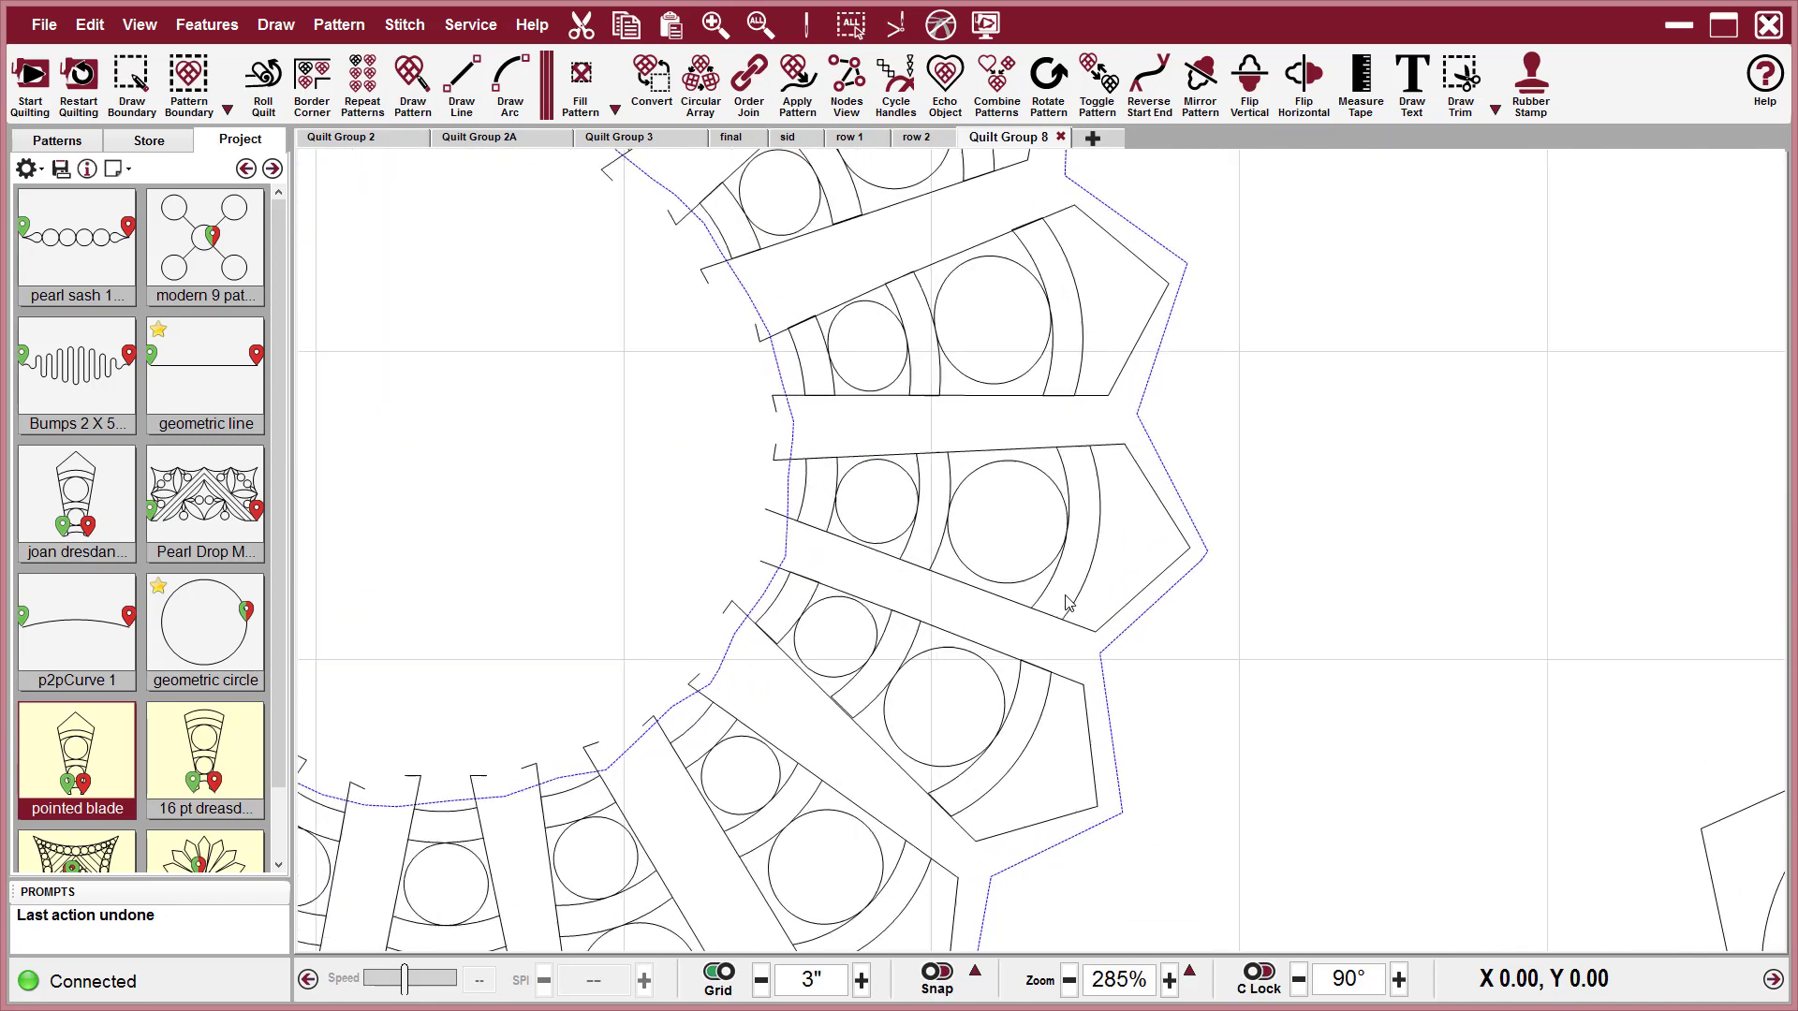
scroll(1068, 604, up, 2)
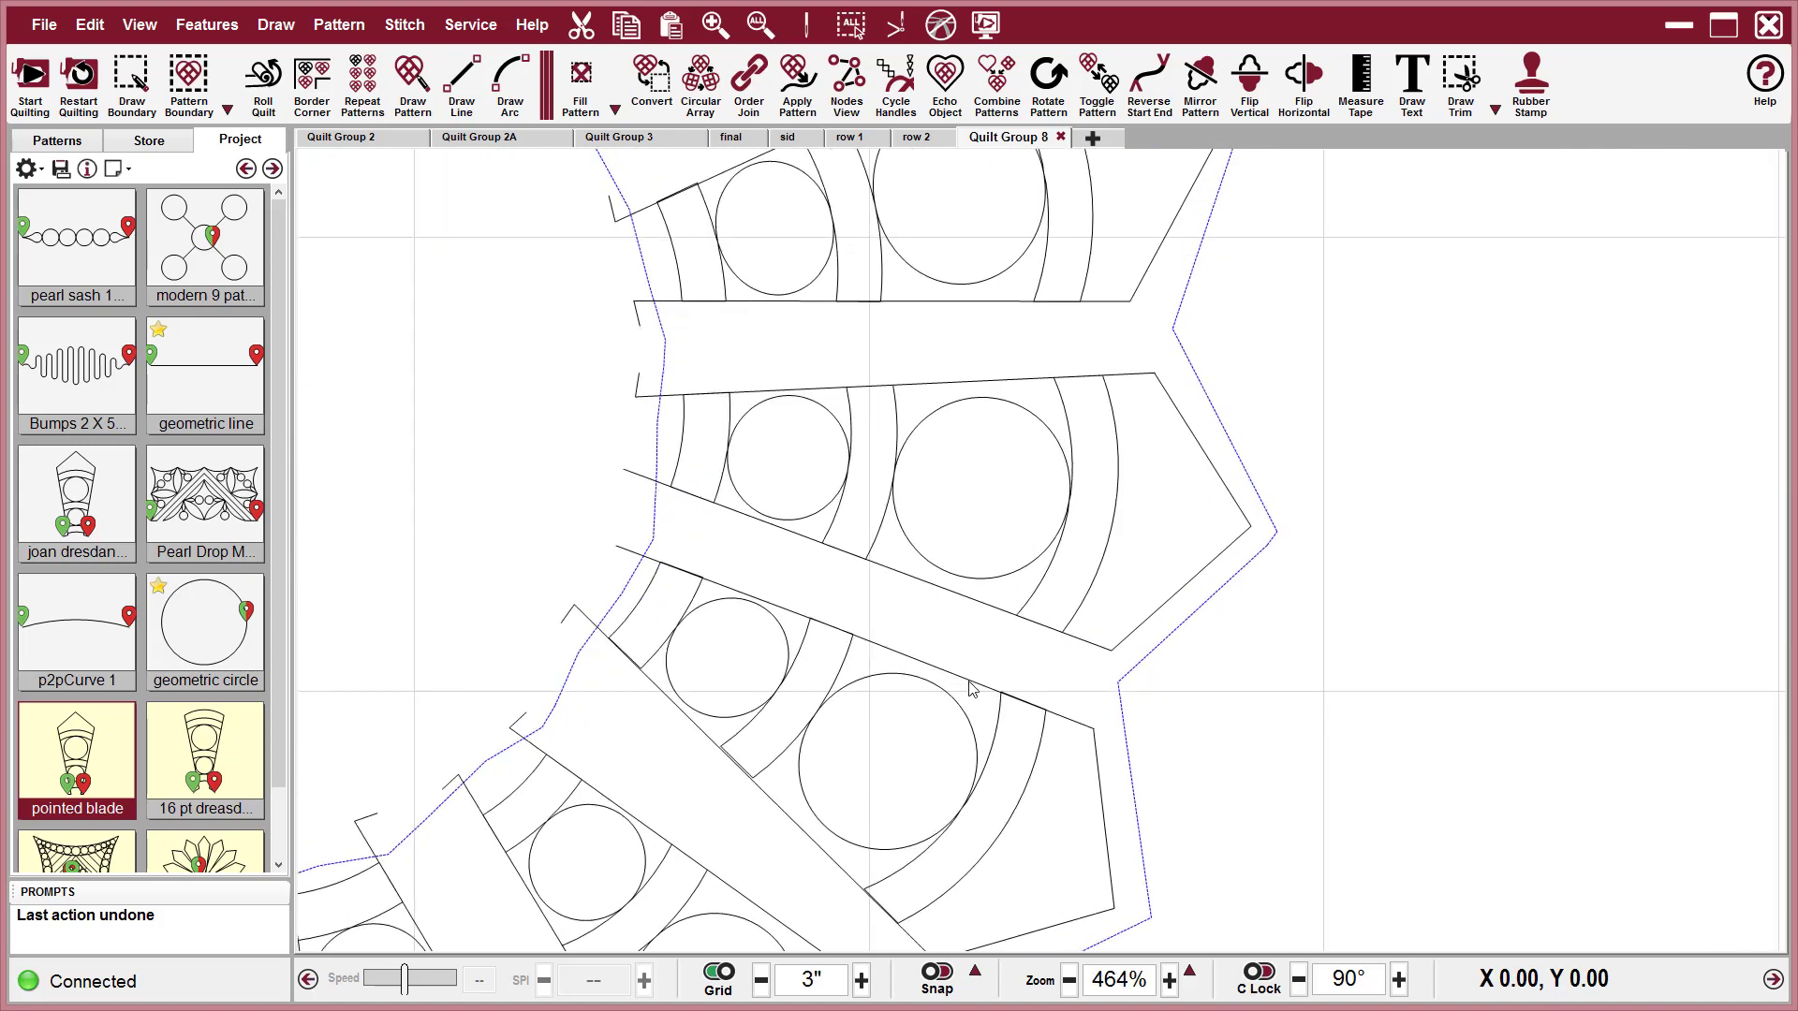
click(1280, 652)
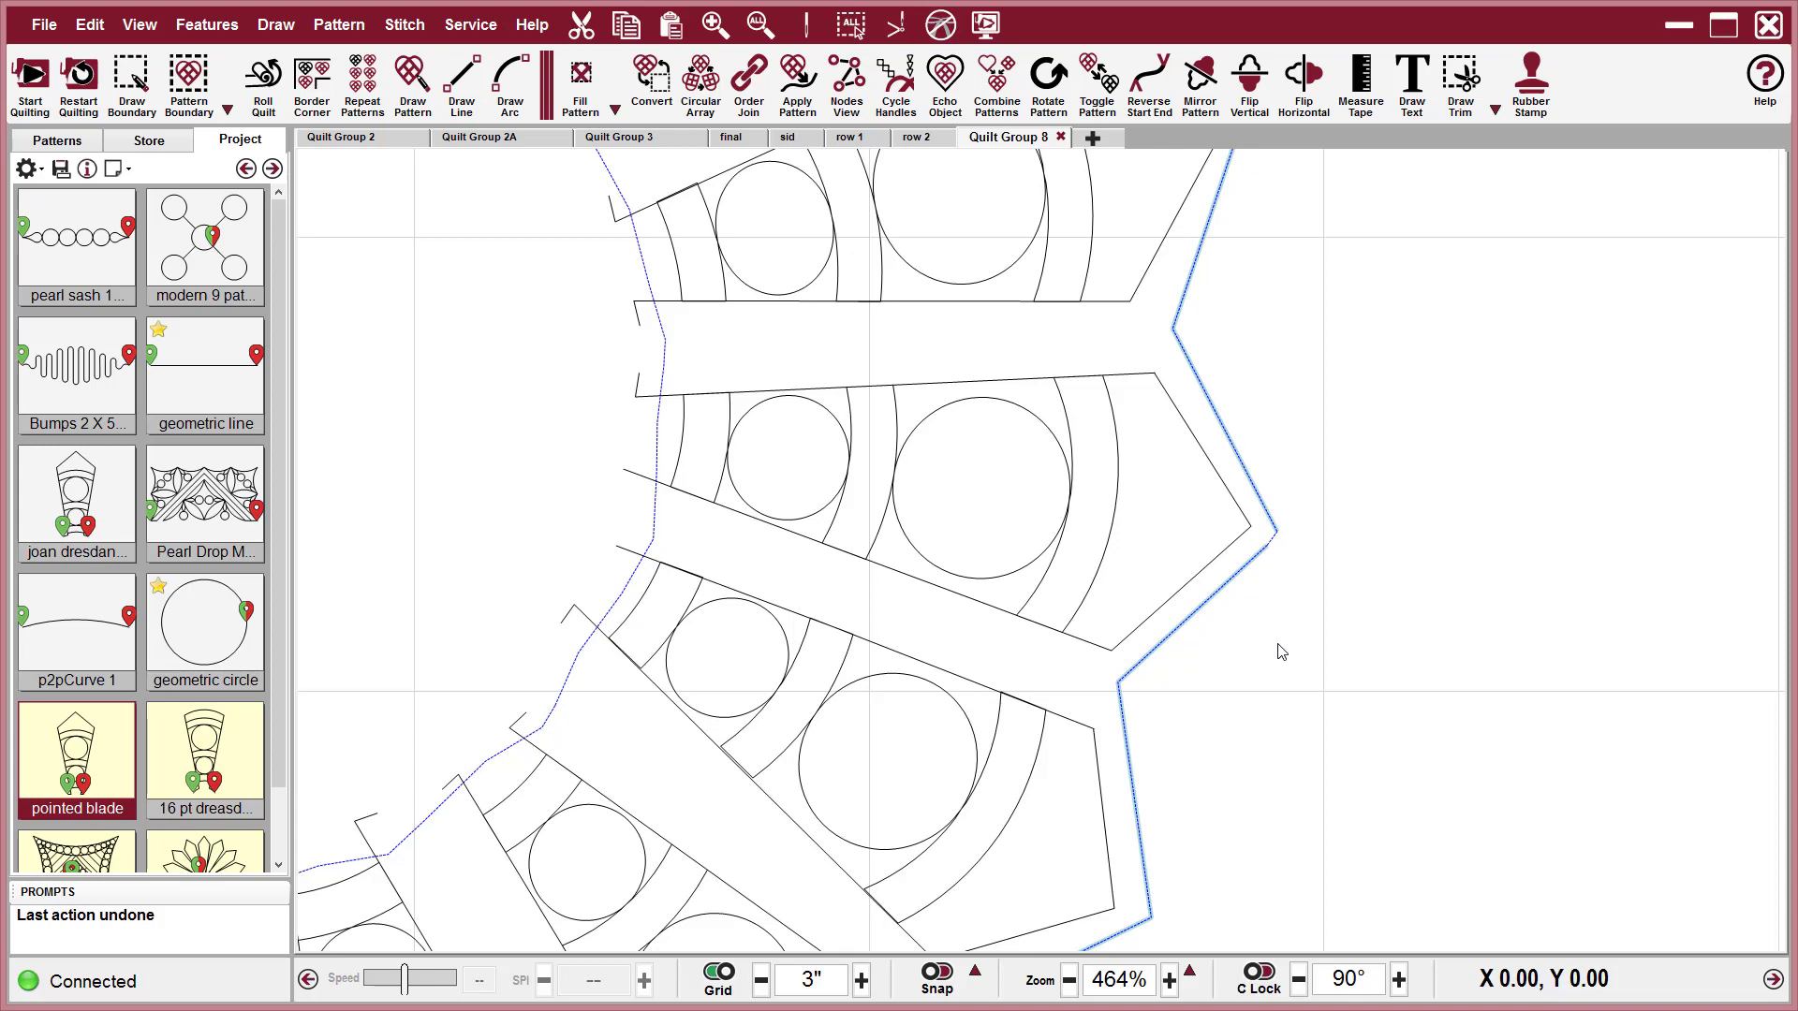
scroll(1273, 552, up, 3)
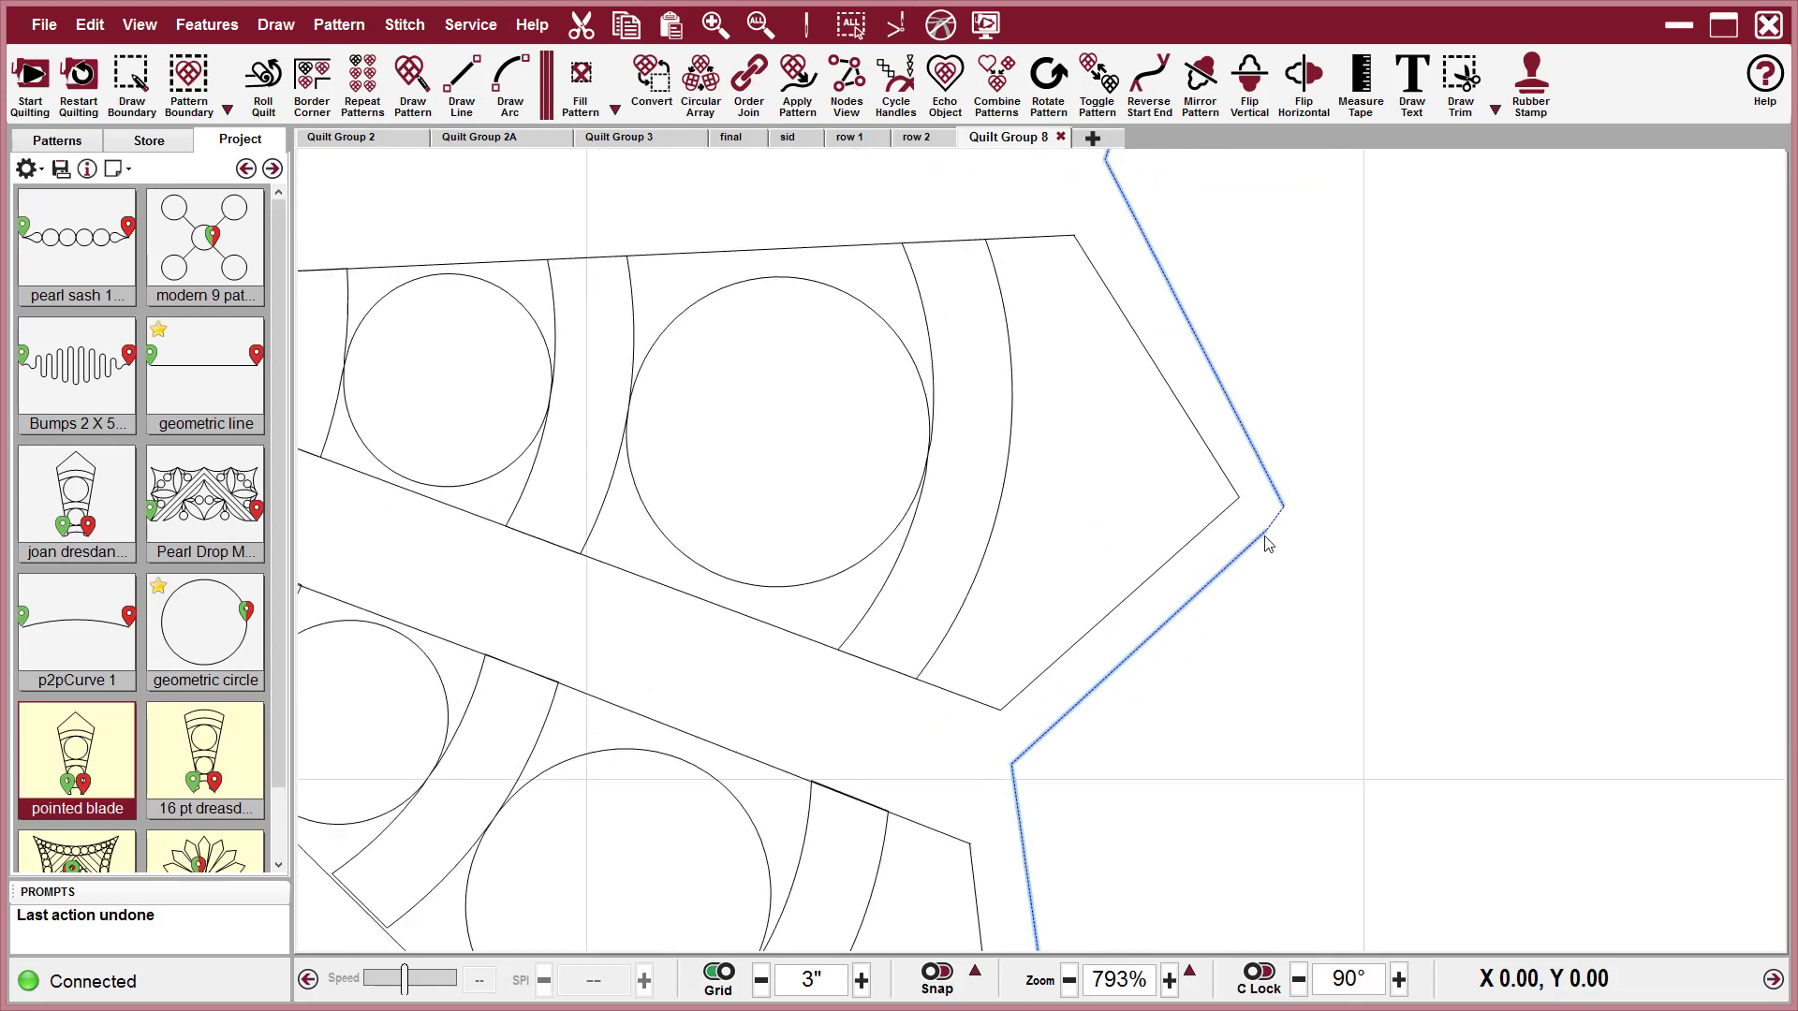
scroll(1287, 540, up, 3)
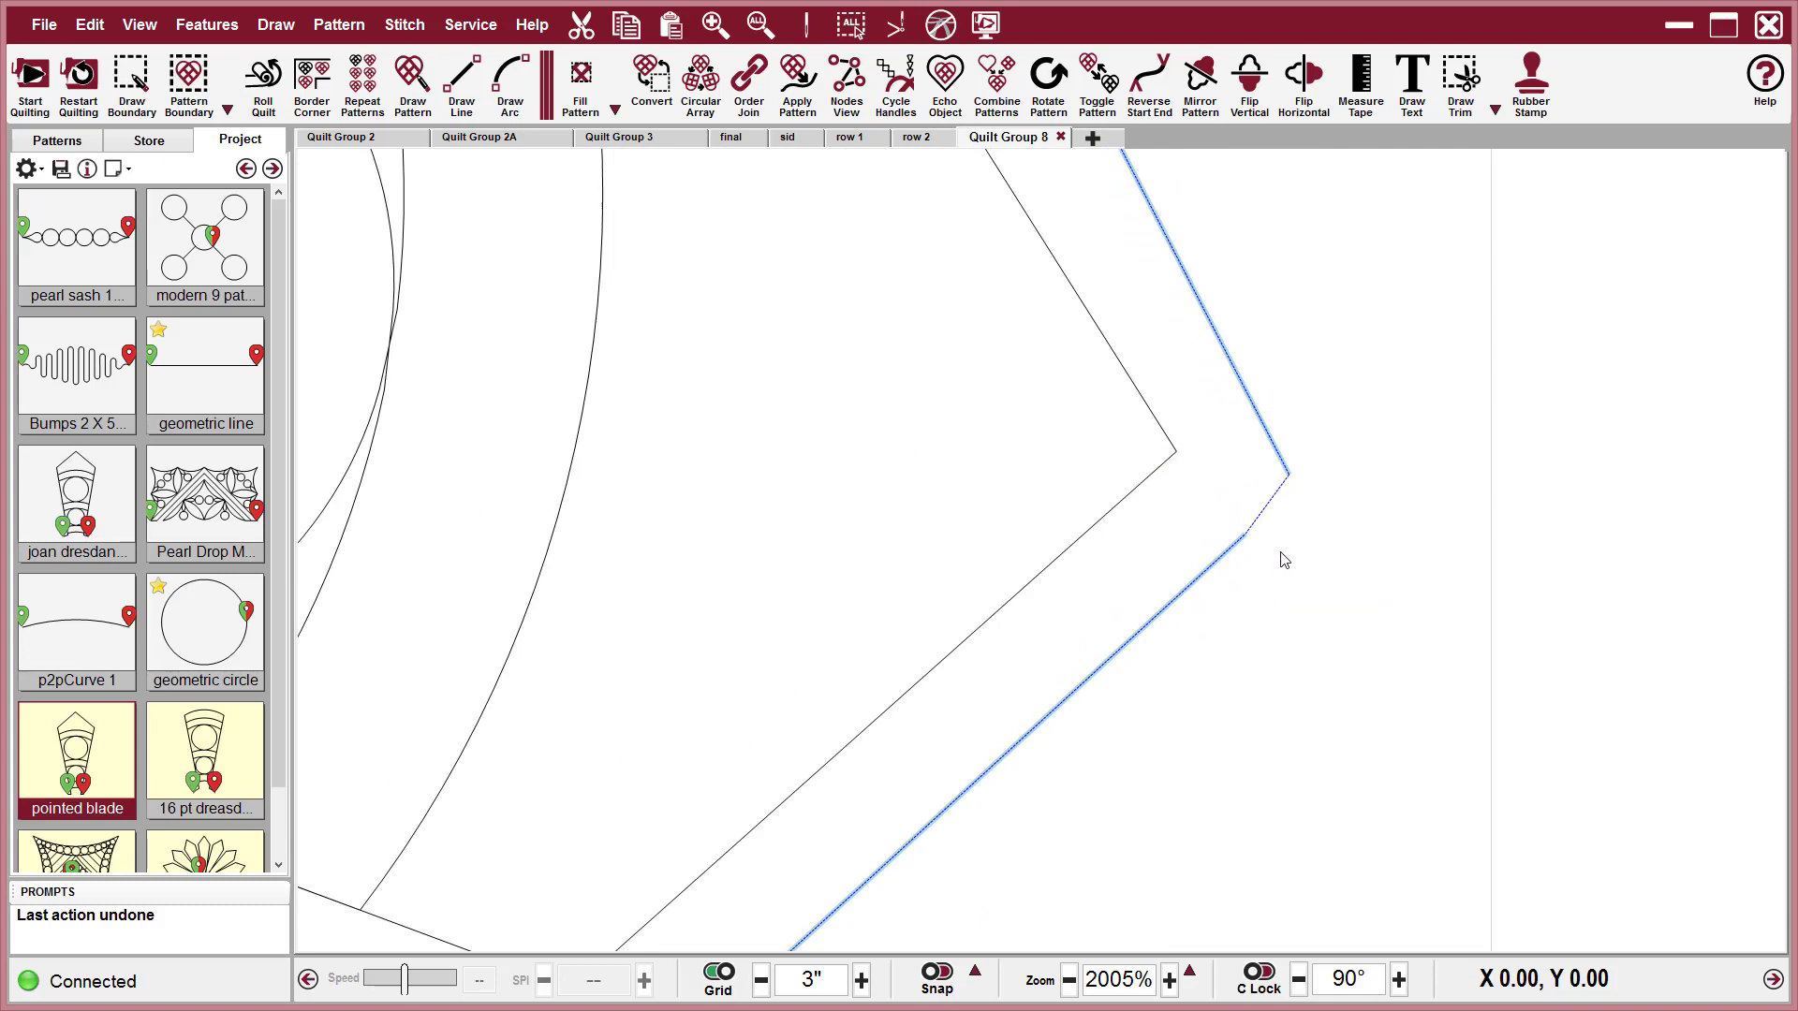
scroll(799, 483, down, 4)
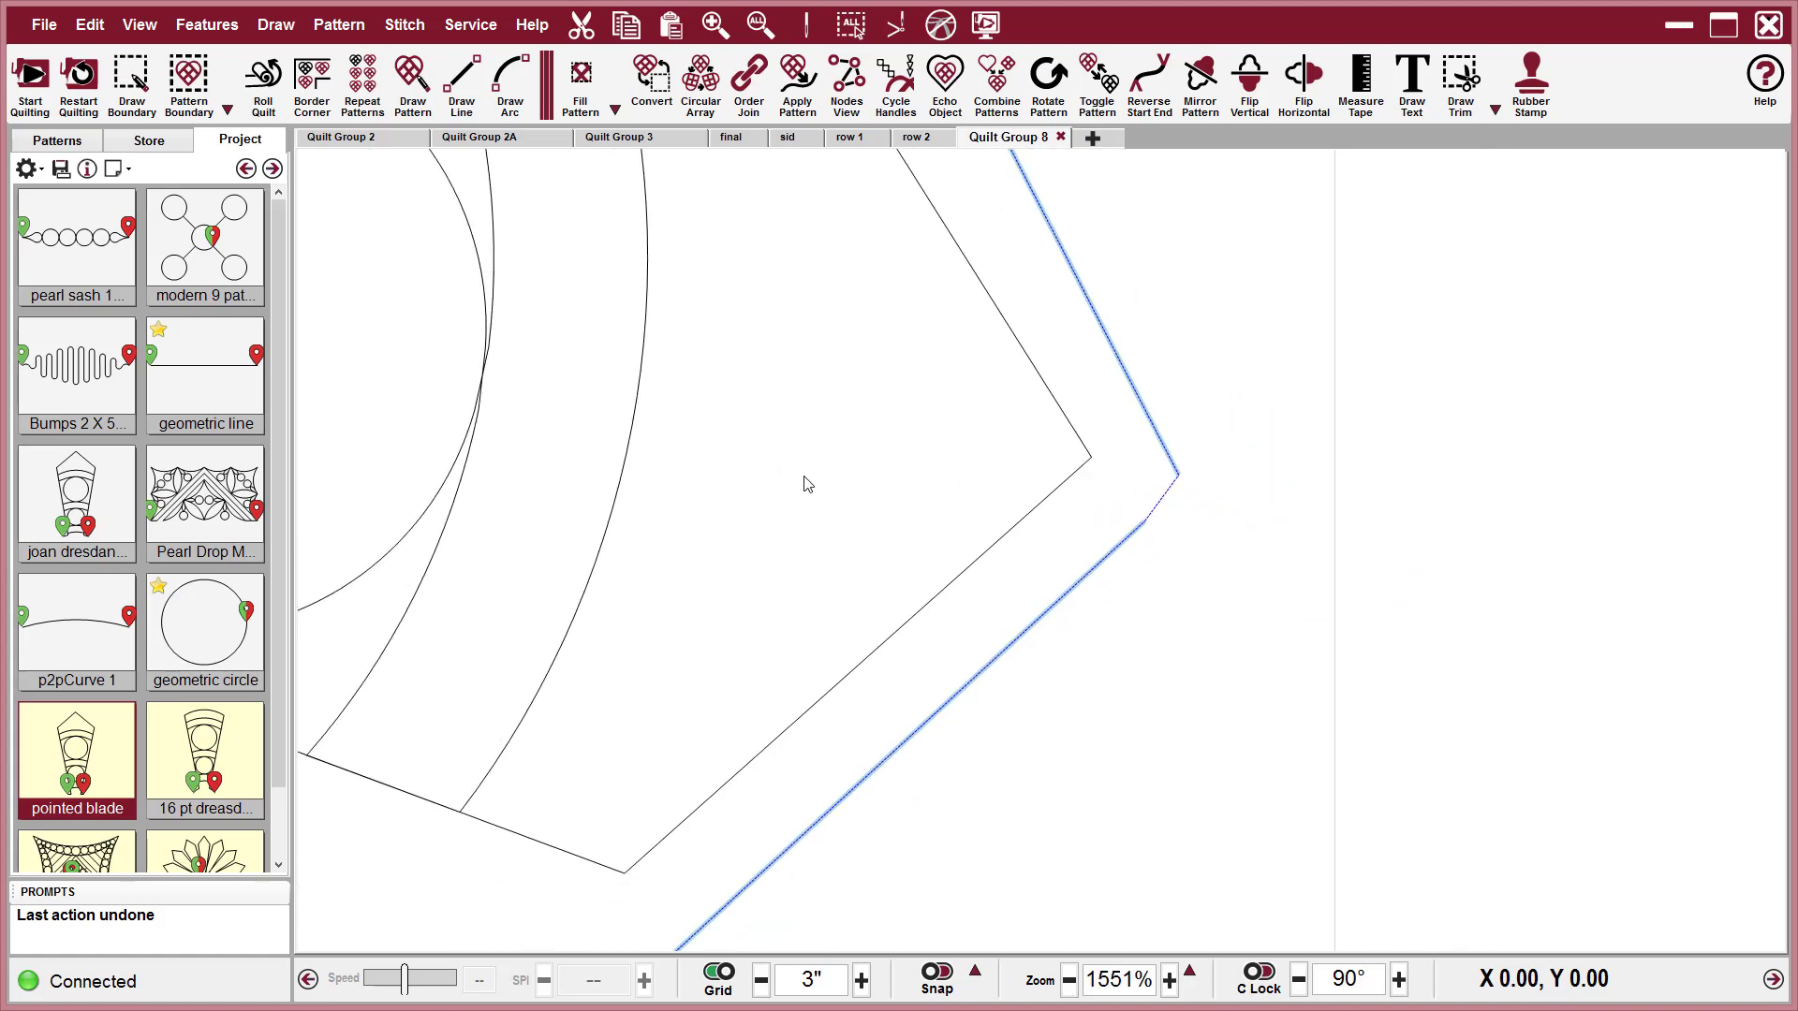
click(670, 61)
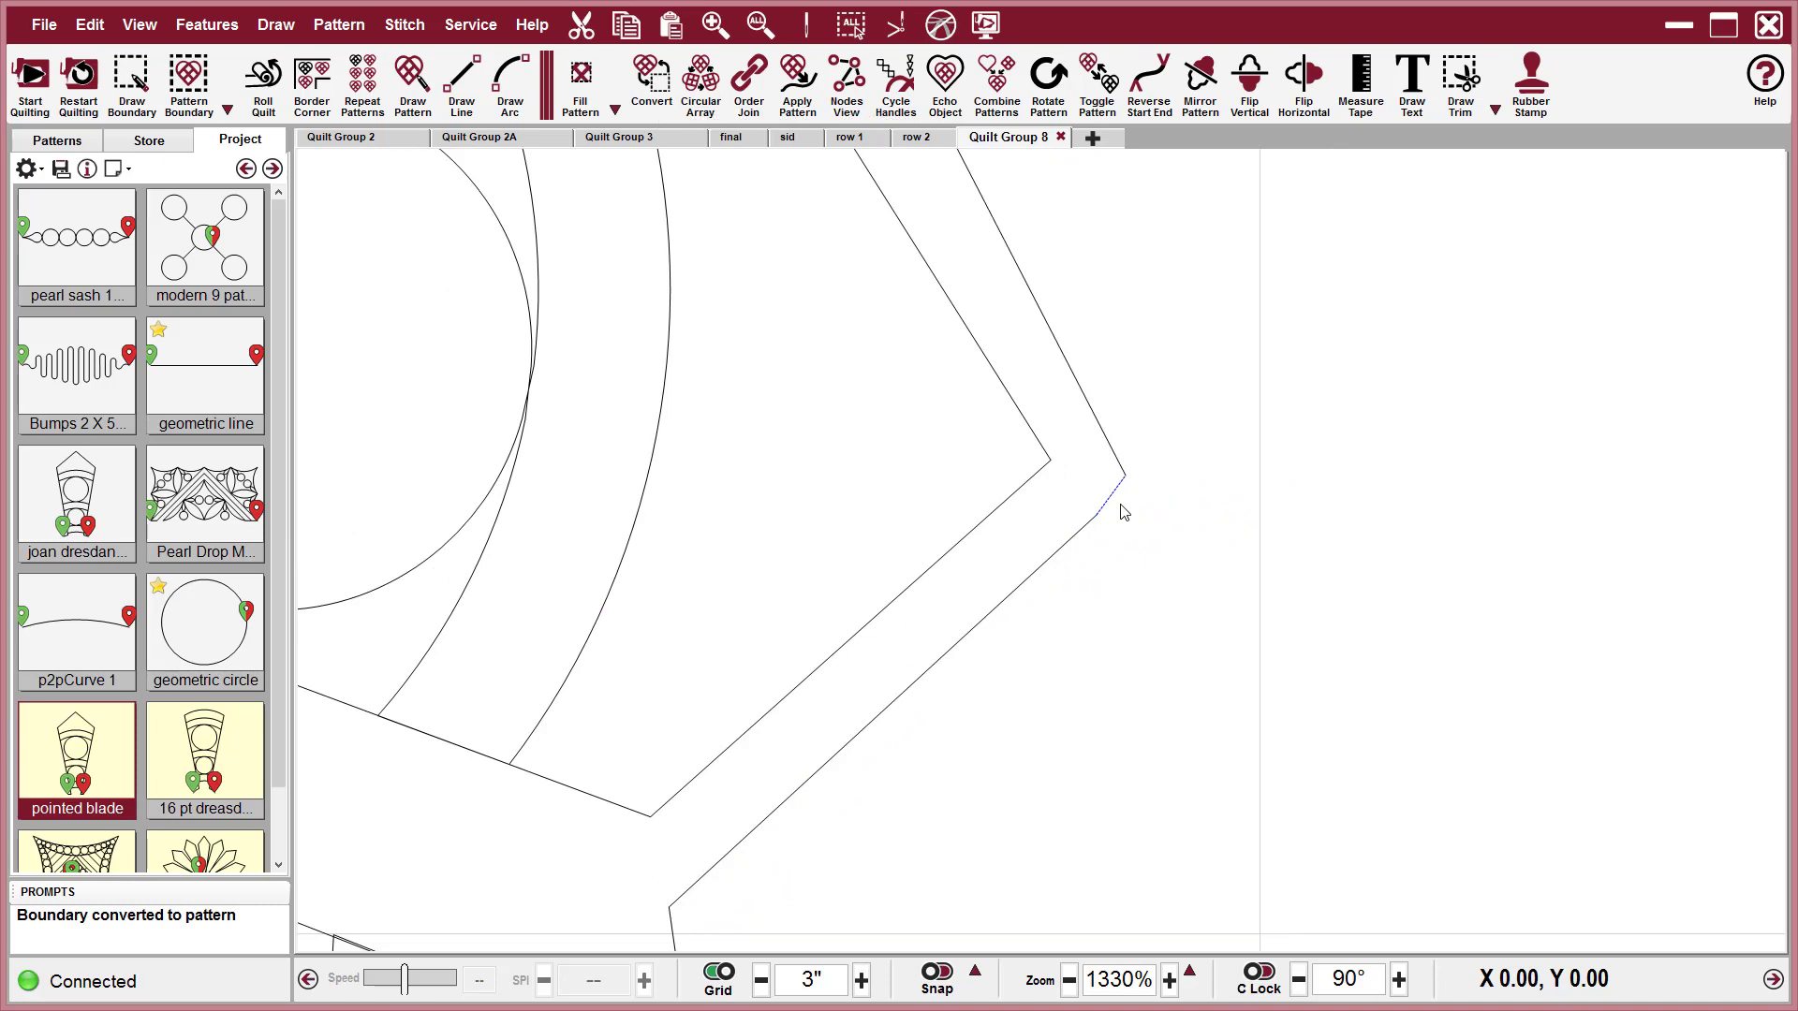
Convert the short leftover boundary segment at the tip of the right-hand blade to a pattern.
scroll(1138, 518, up, 3)
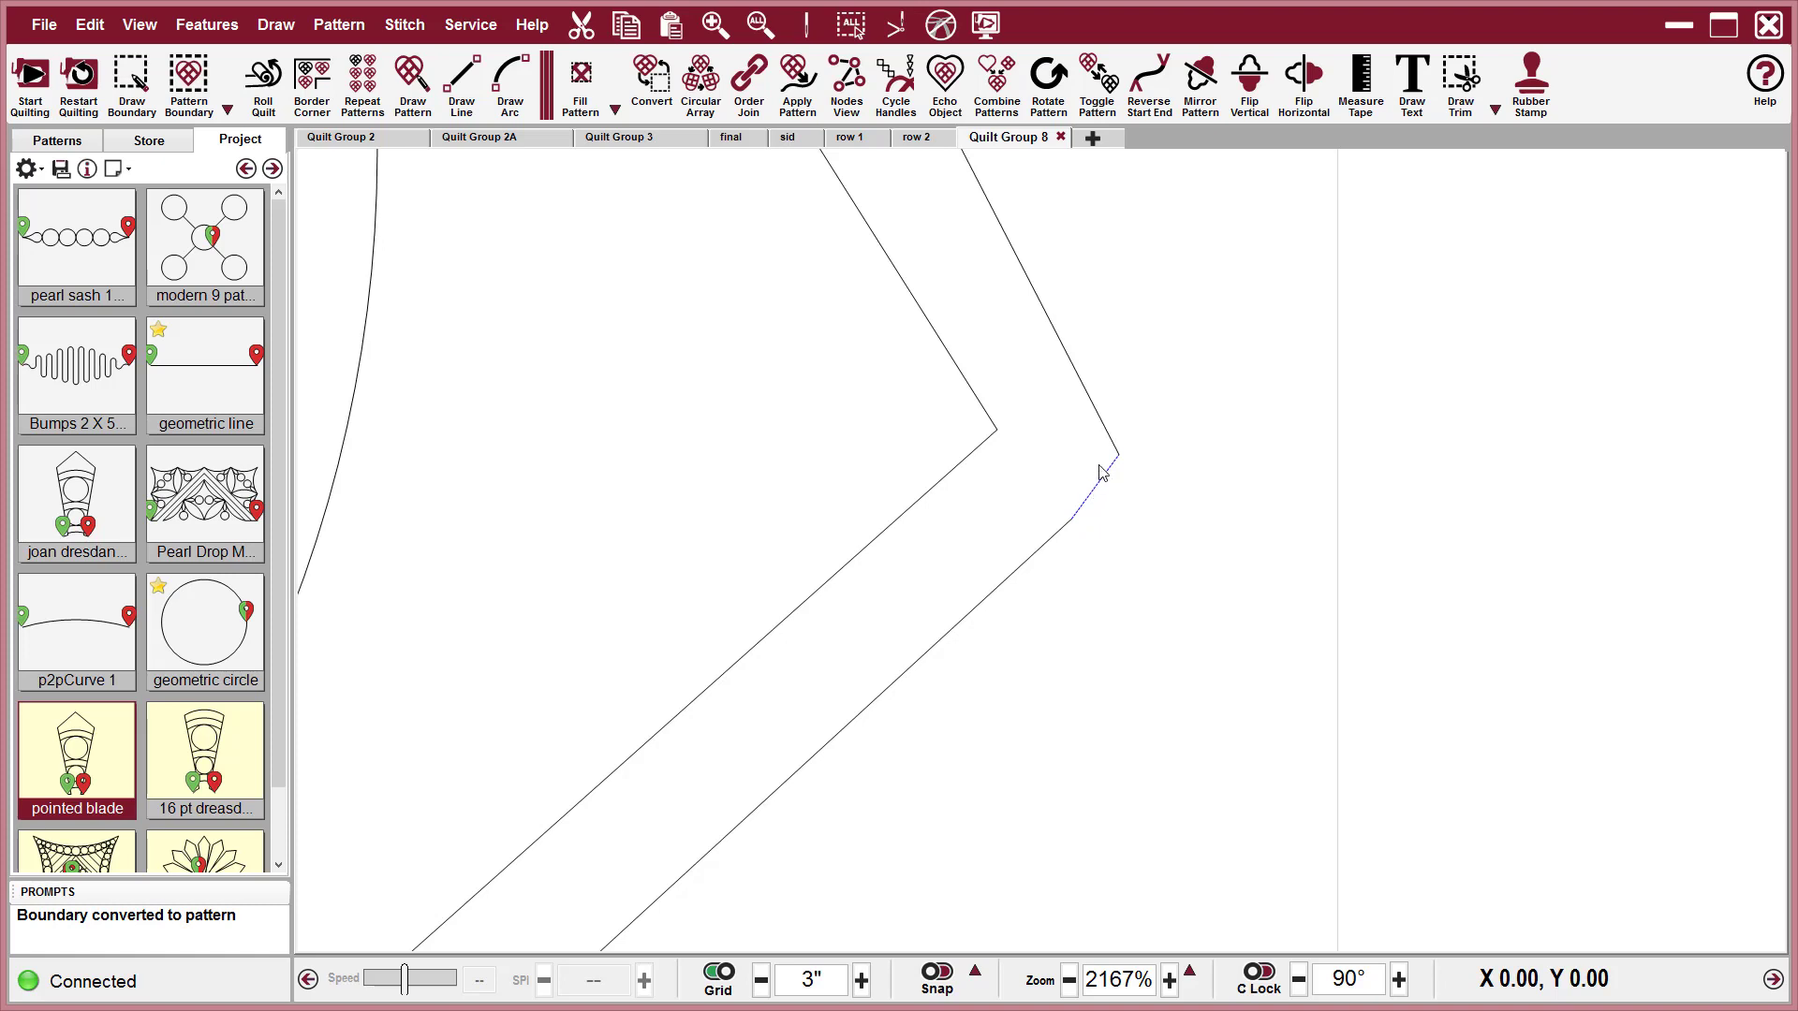
click(1136, 530)
click(651, 75)
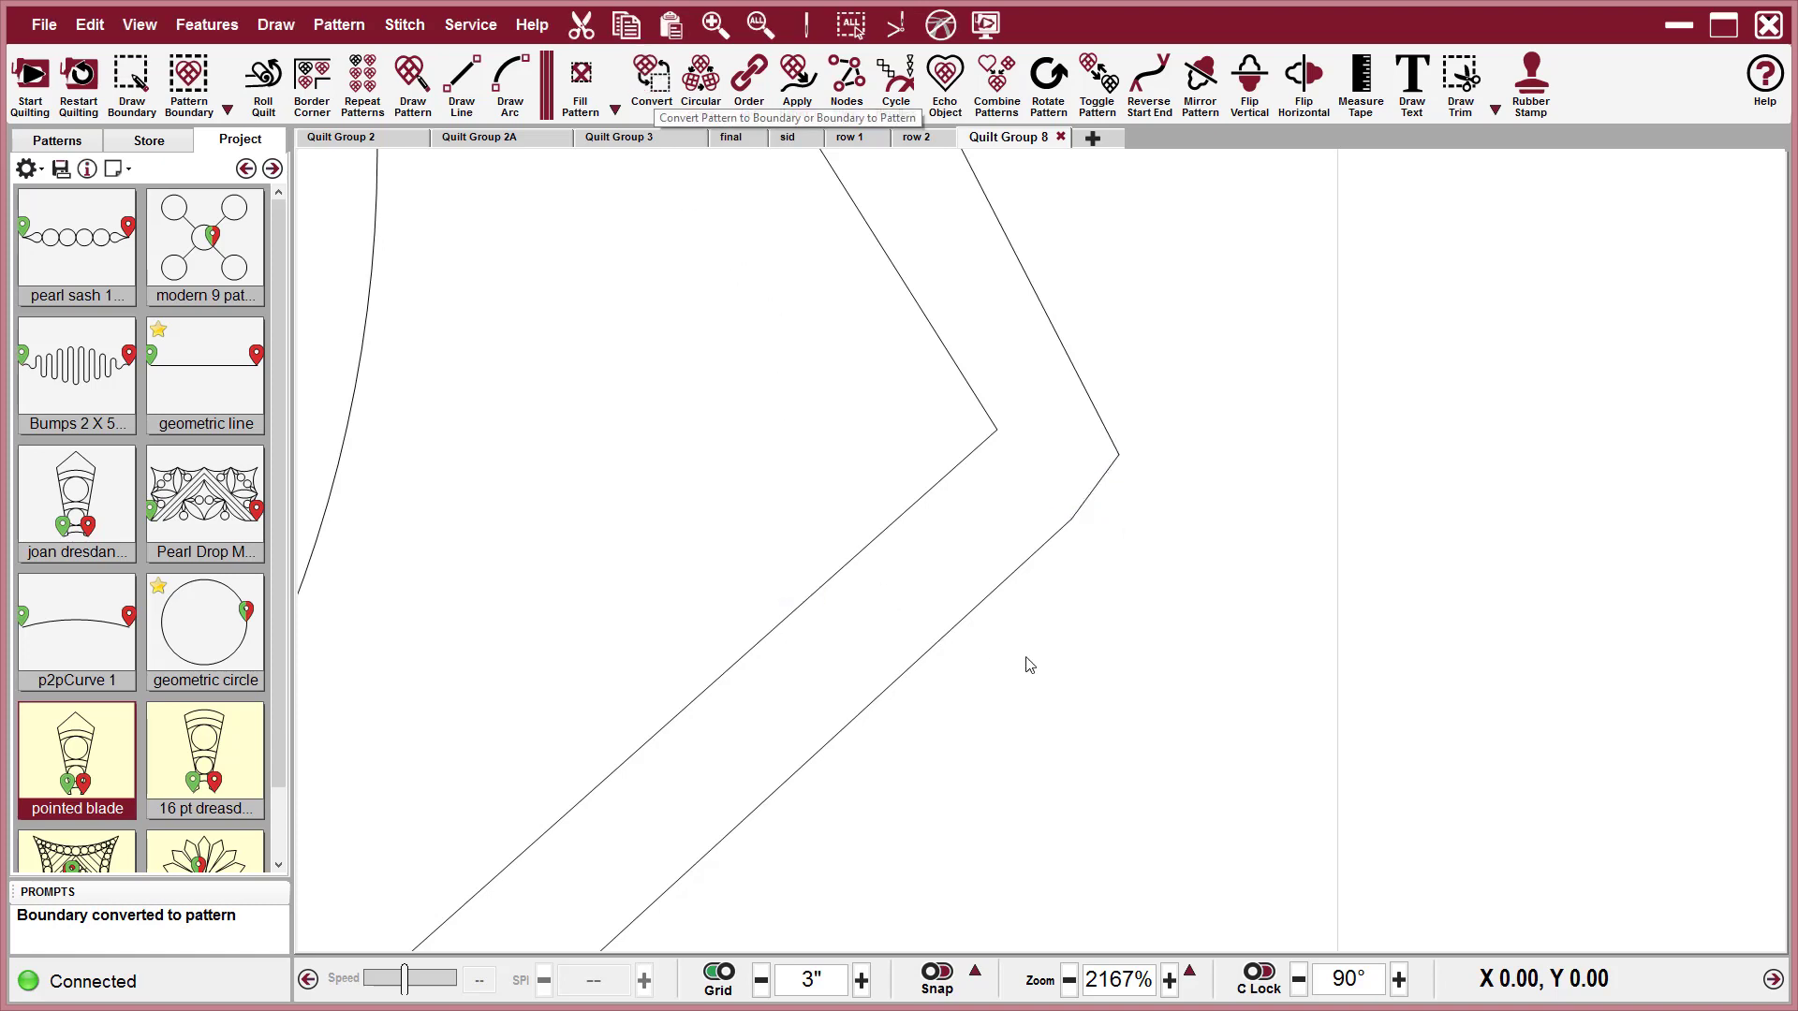
Try to join the plate's outer edge pattern with the short segment at the right-hand blade's tip using Order Join.
scroll(1023, 662, down, 6)
scroll(1130, 679, down, 5)
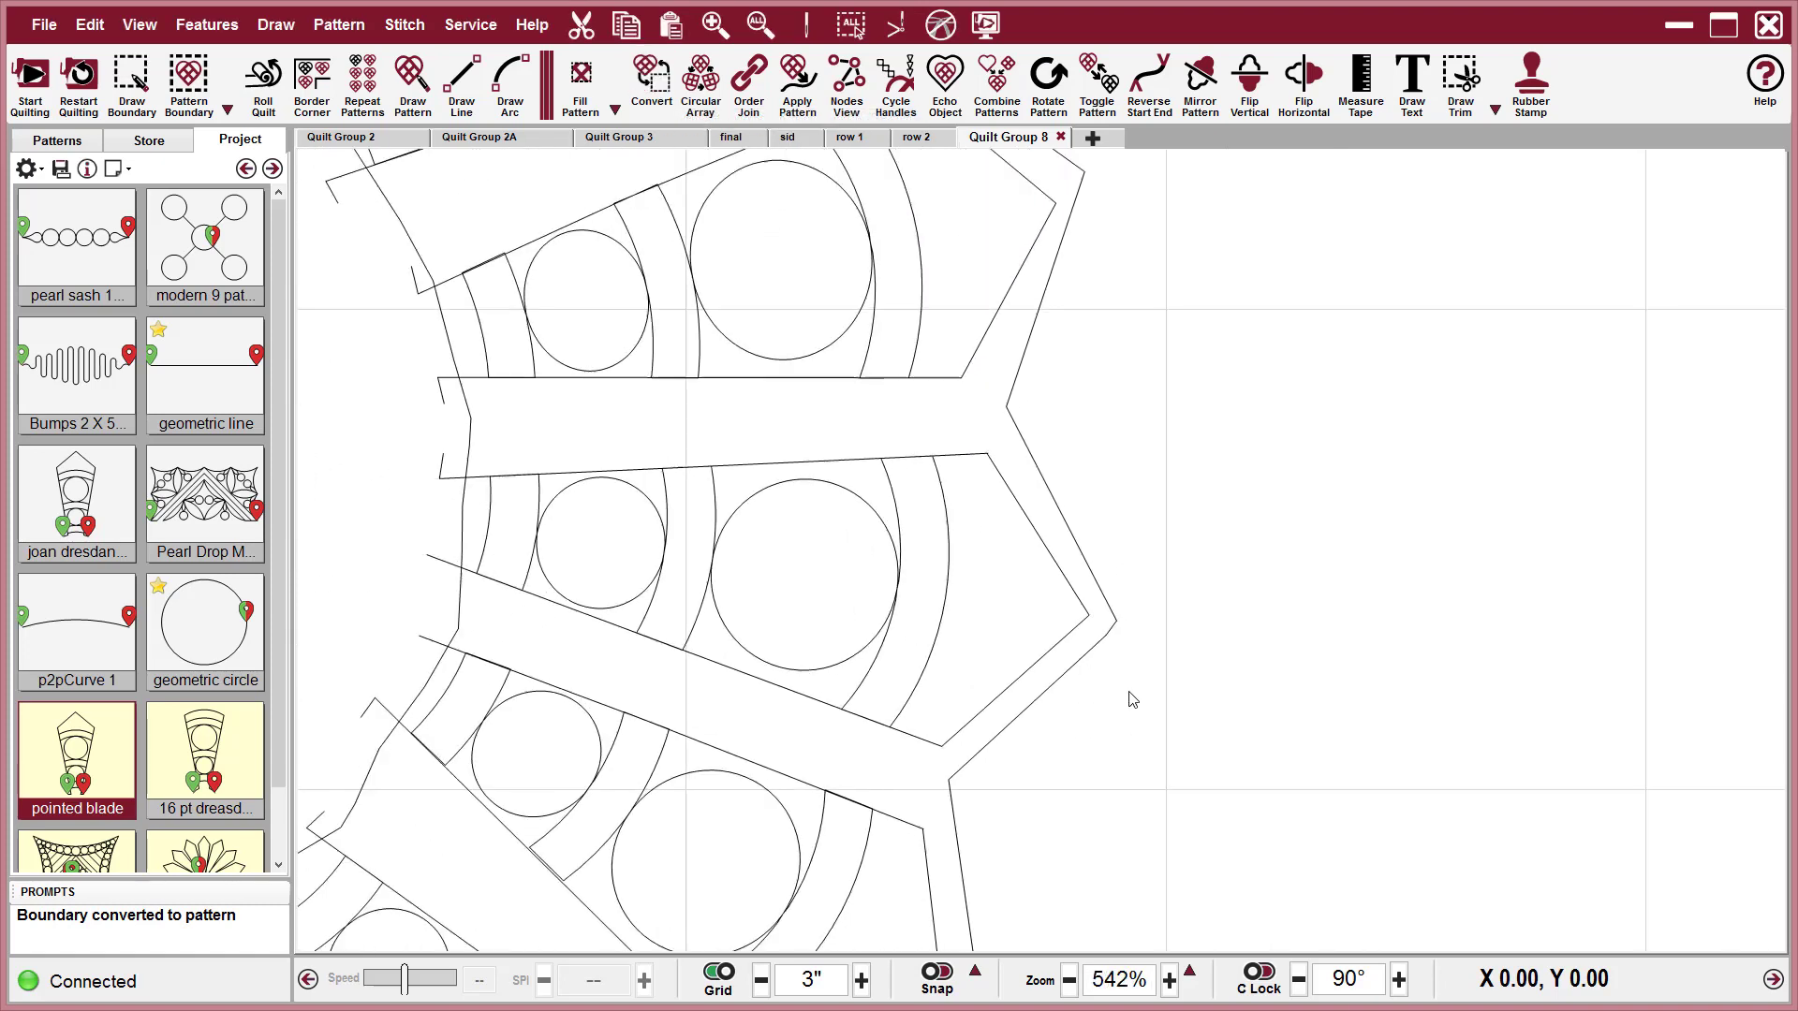
scroll(1172, 555, down, 1)
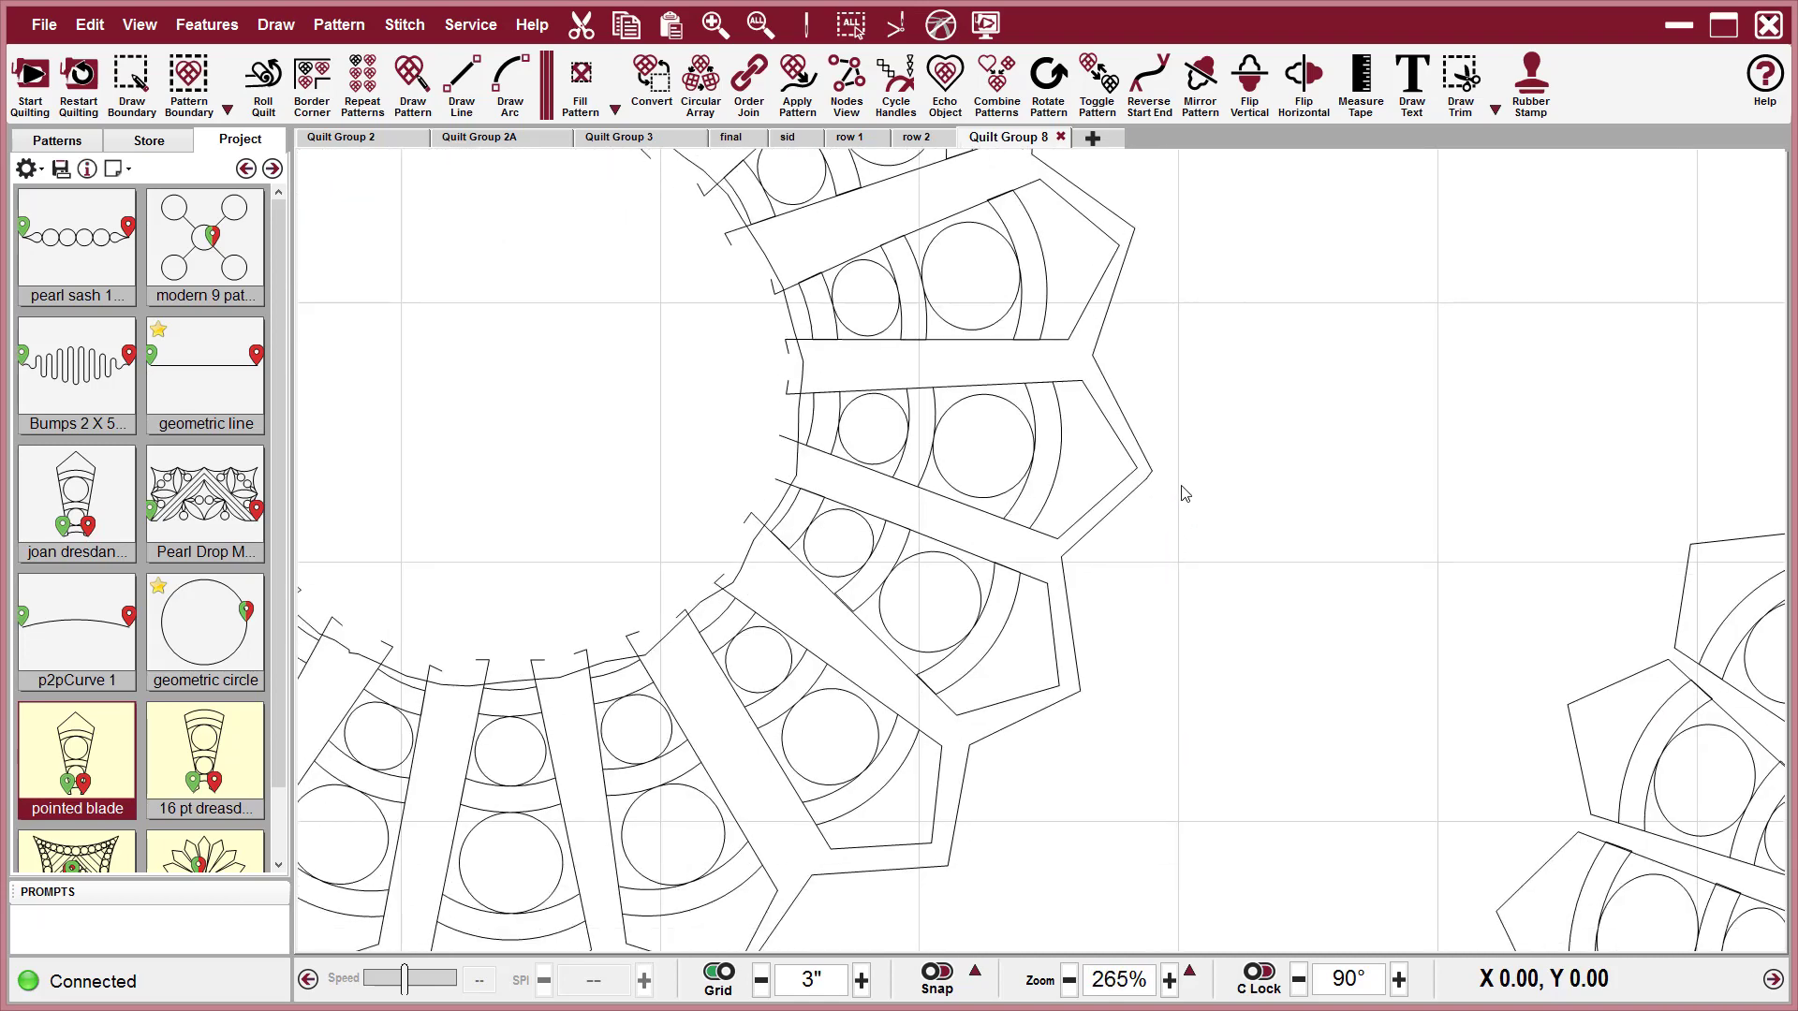
click(1139, 448)
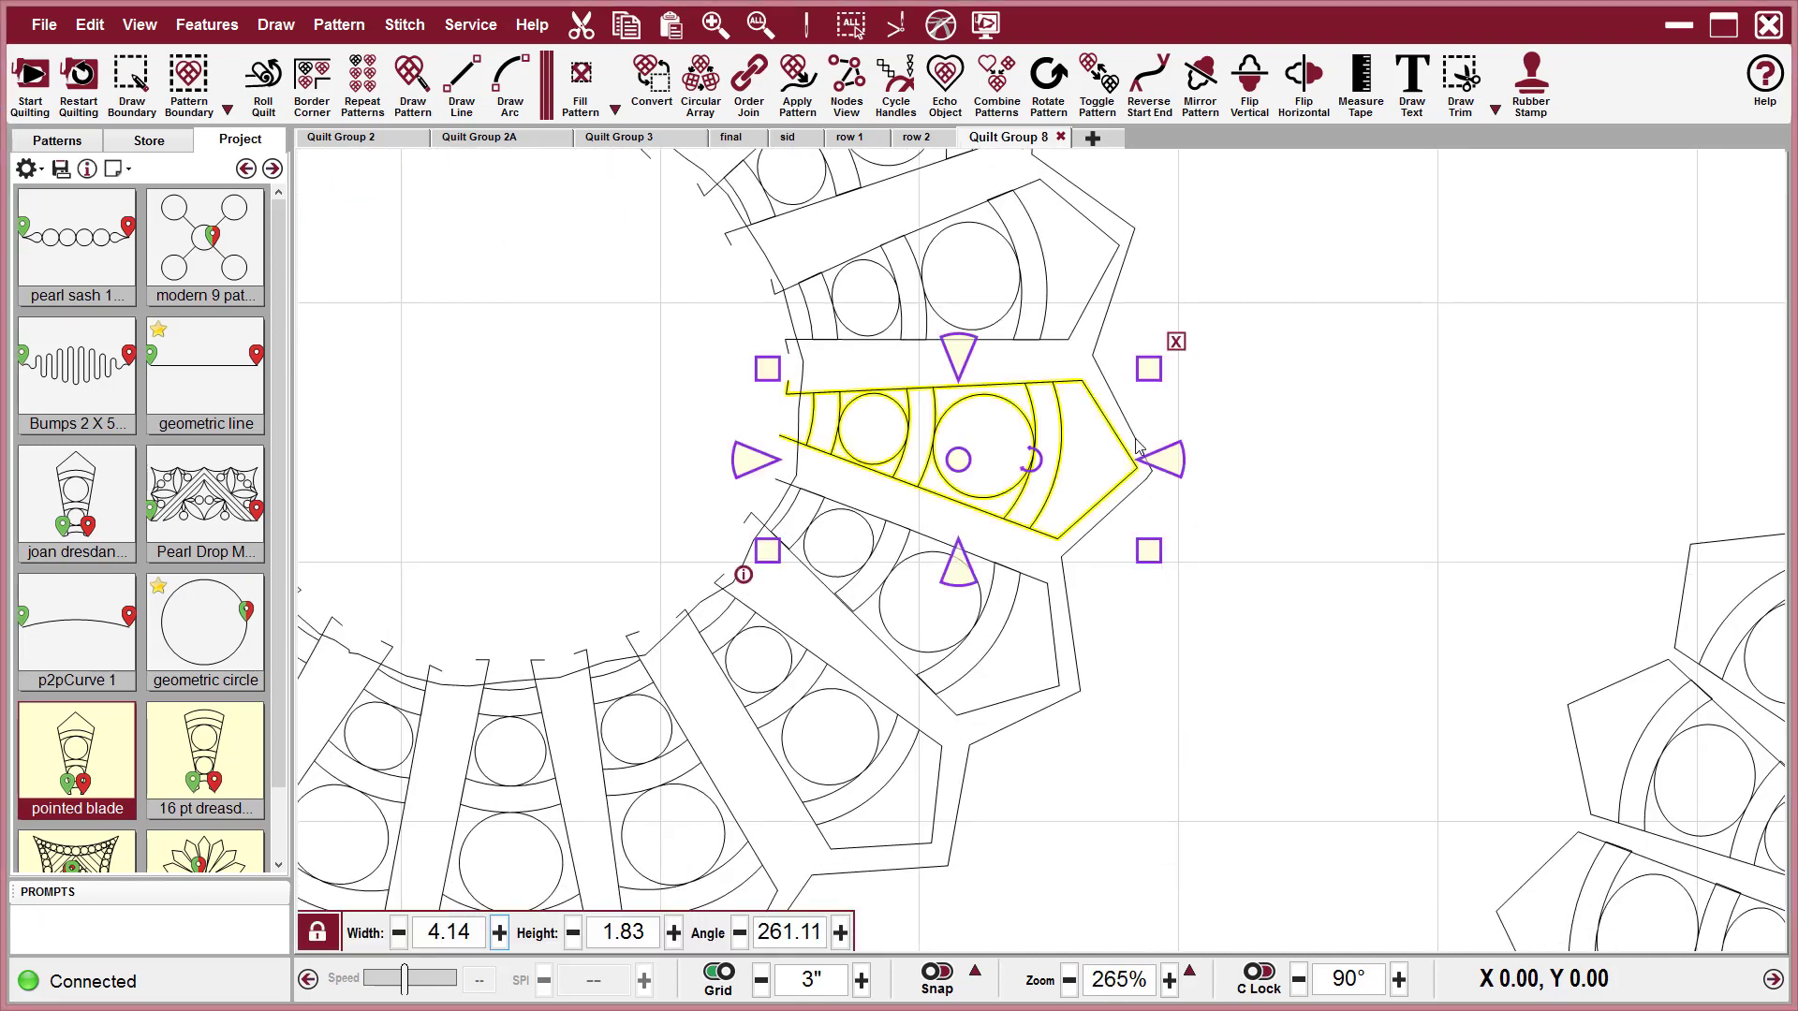
click(1138, 448)
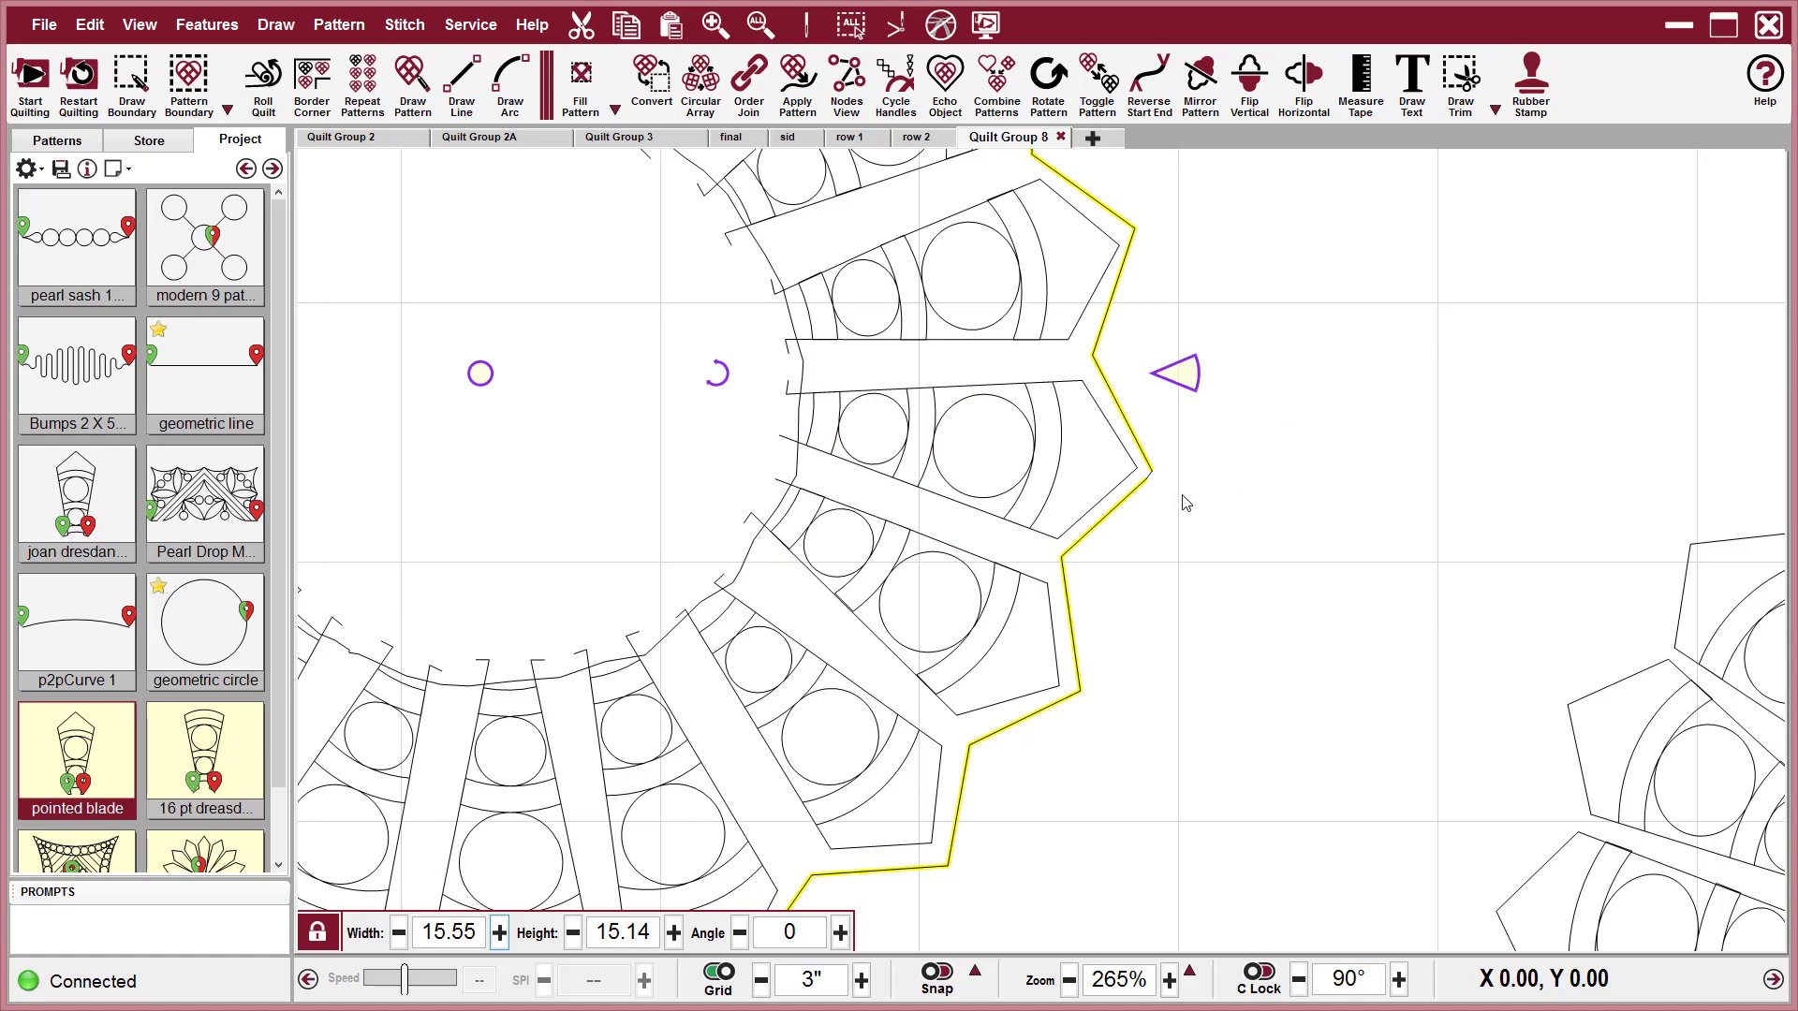
scroll(1161, 496, up, 10)
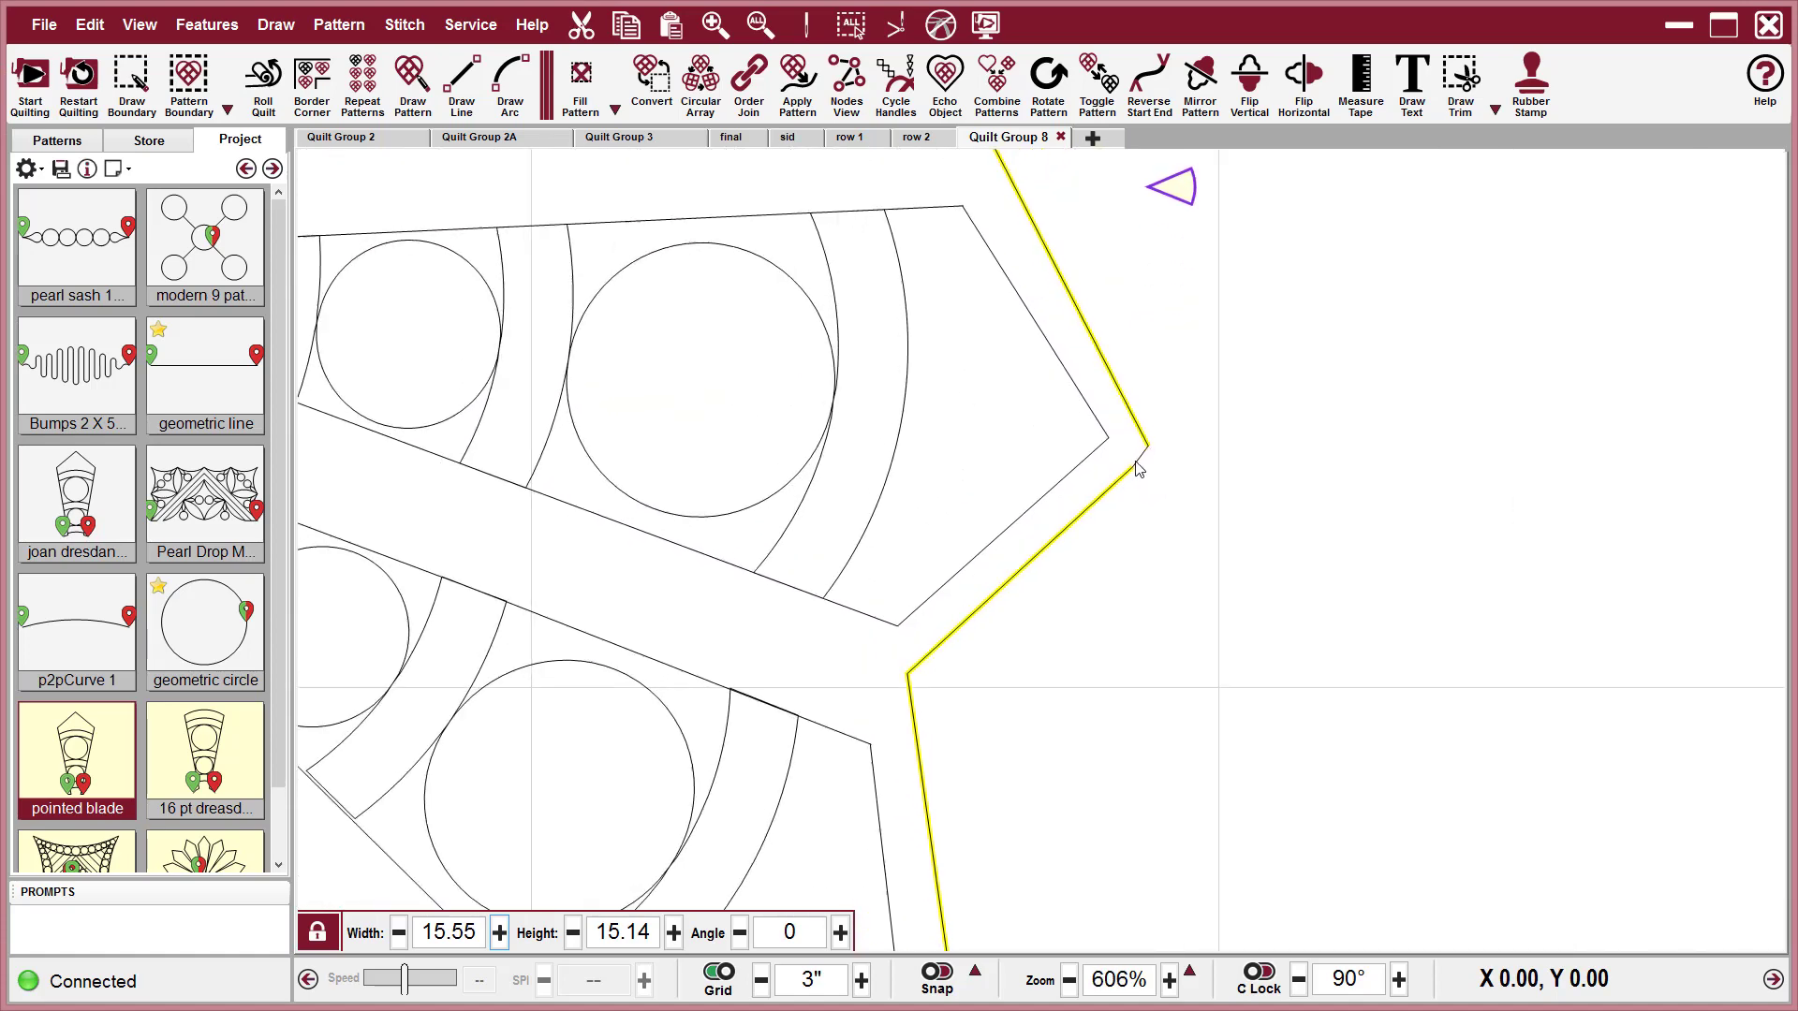
click(757, 79)
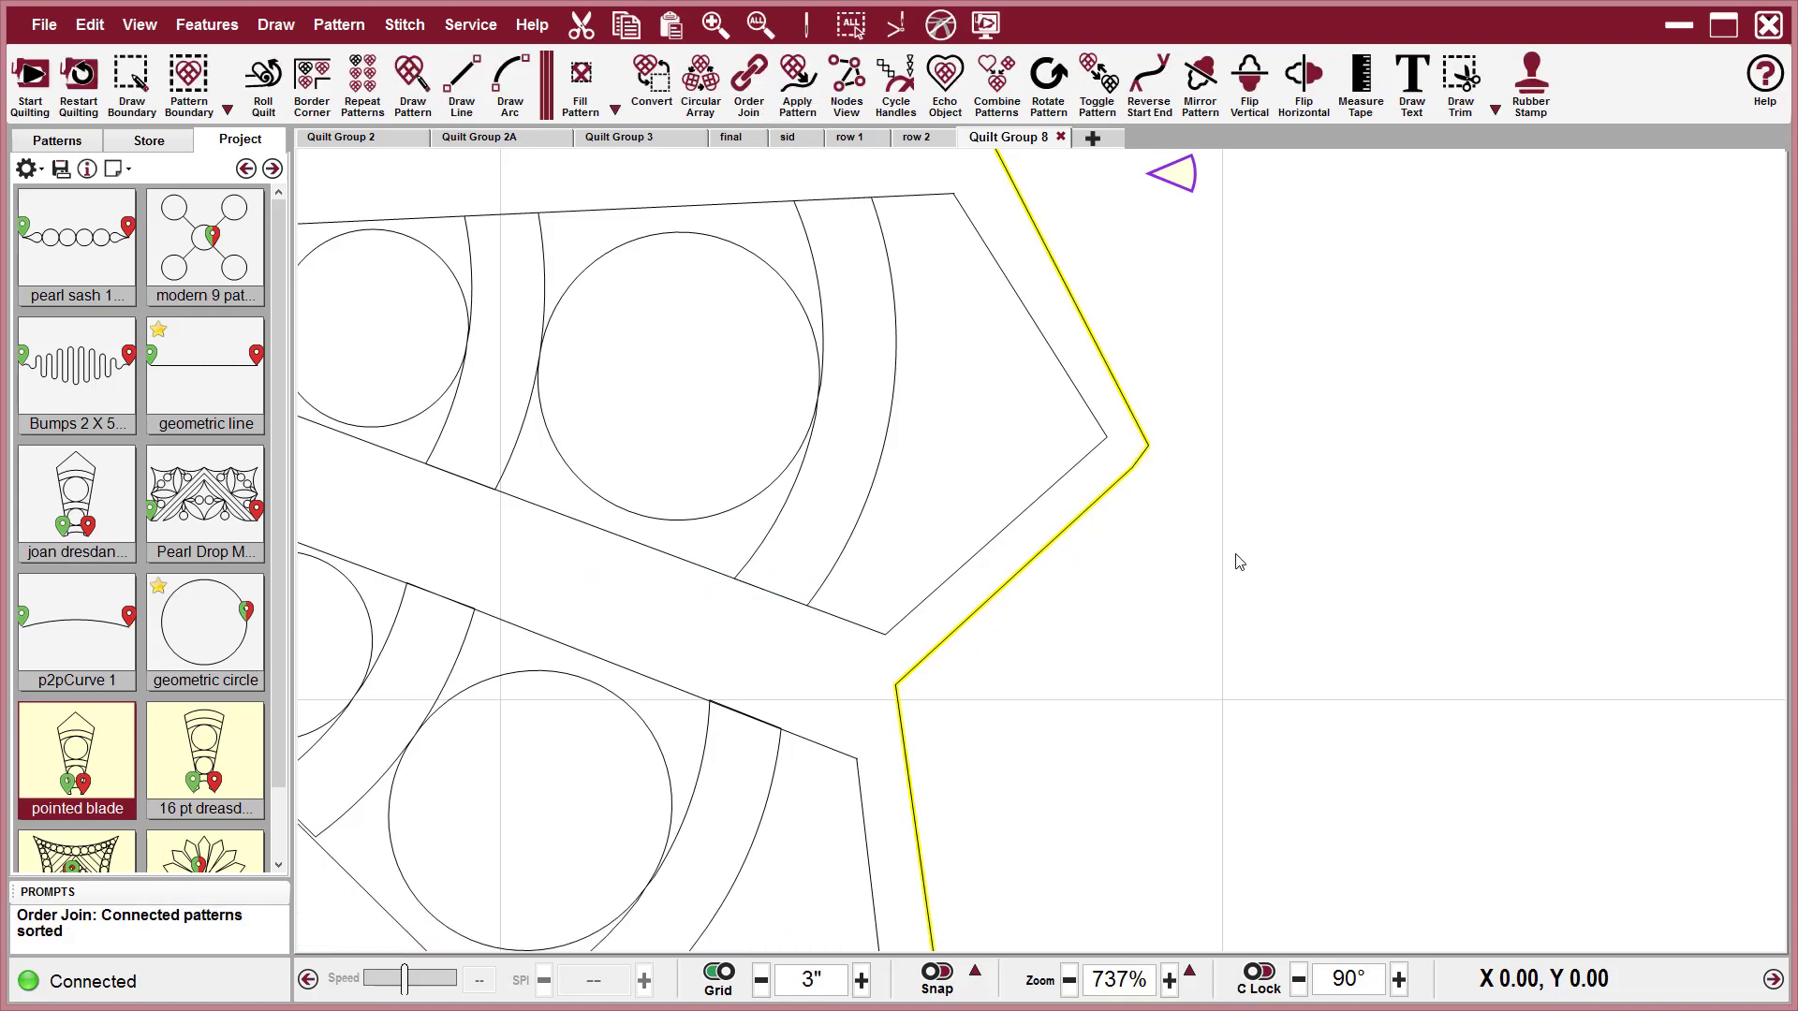
scroll(1210, 565, down, 1)
scroll(1211, 565, down, 11)
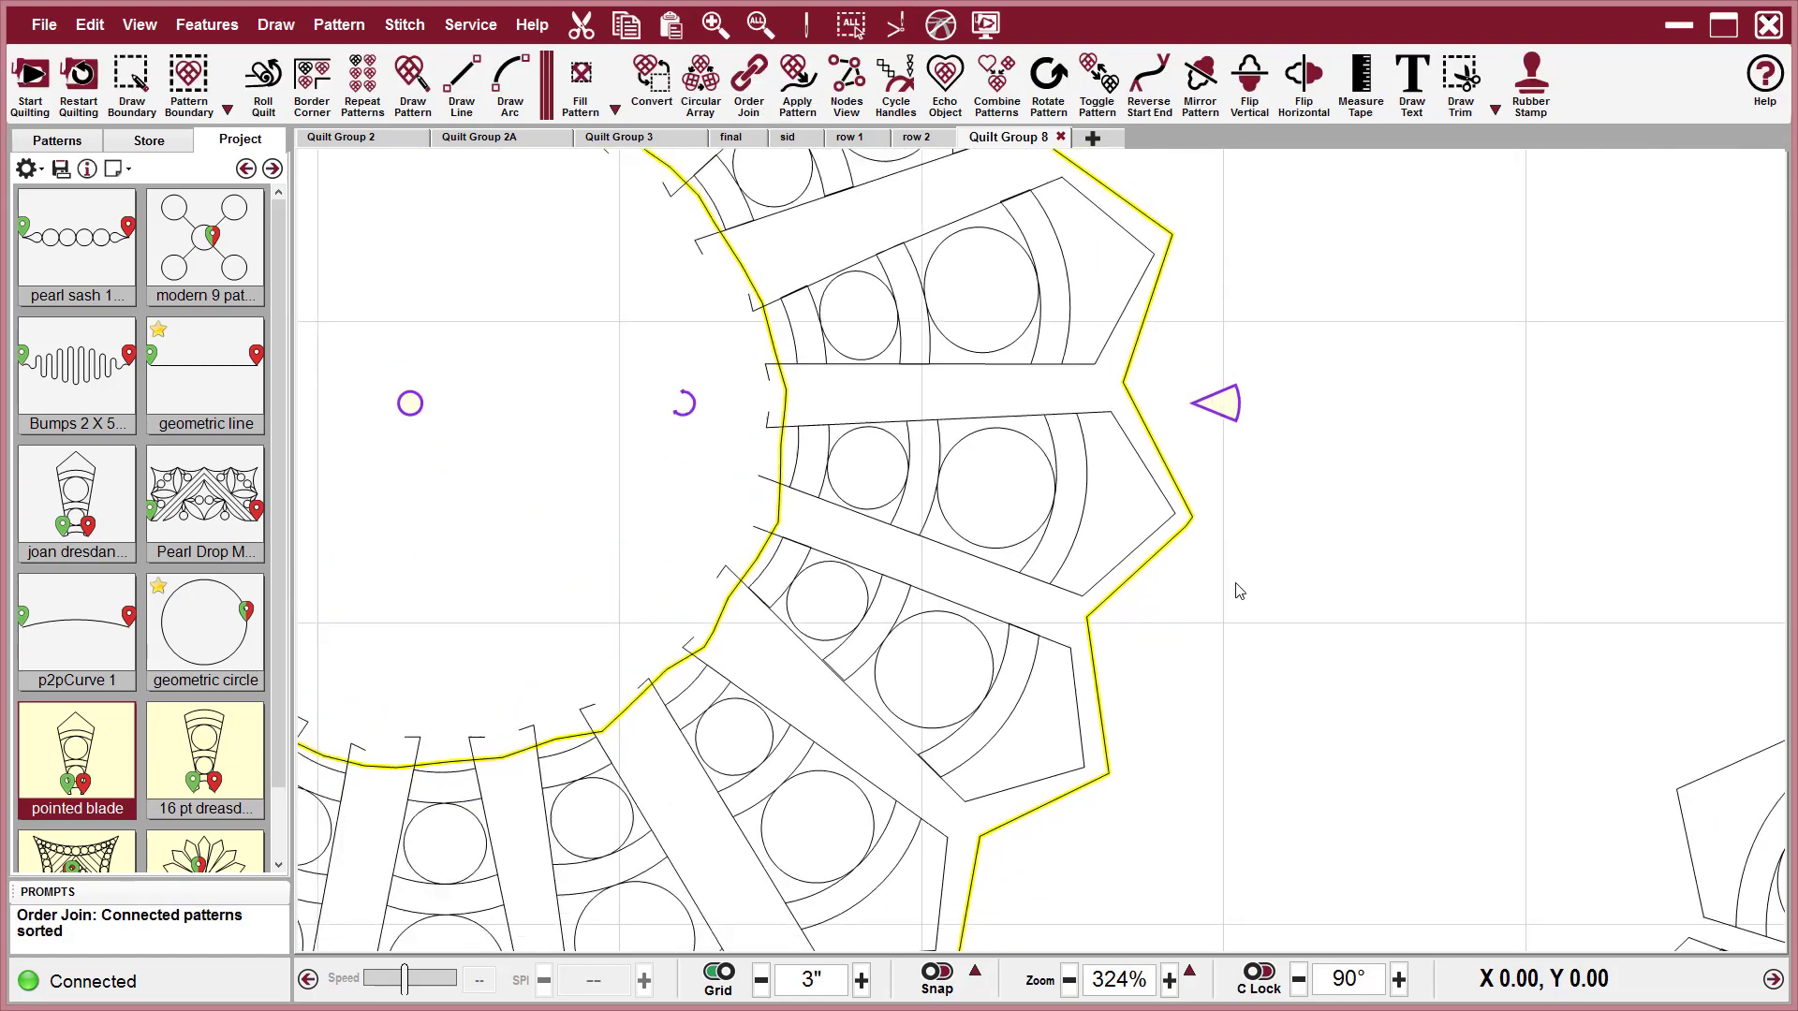
scroll(1257, 602, down, 3)
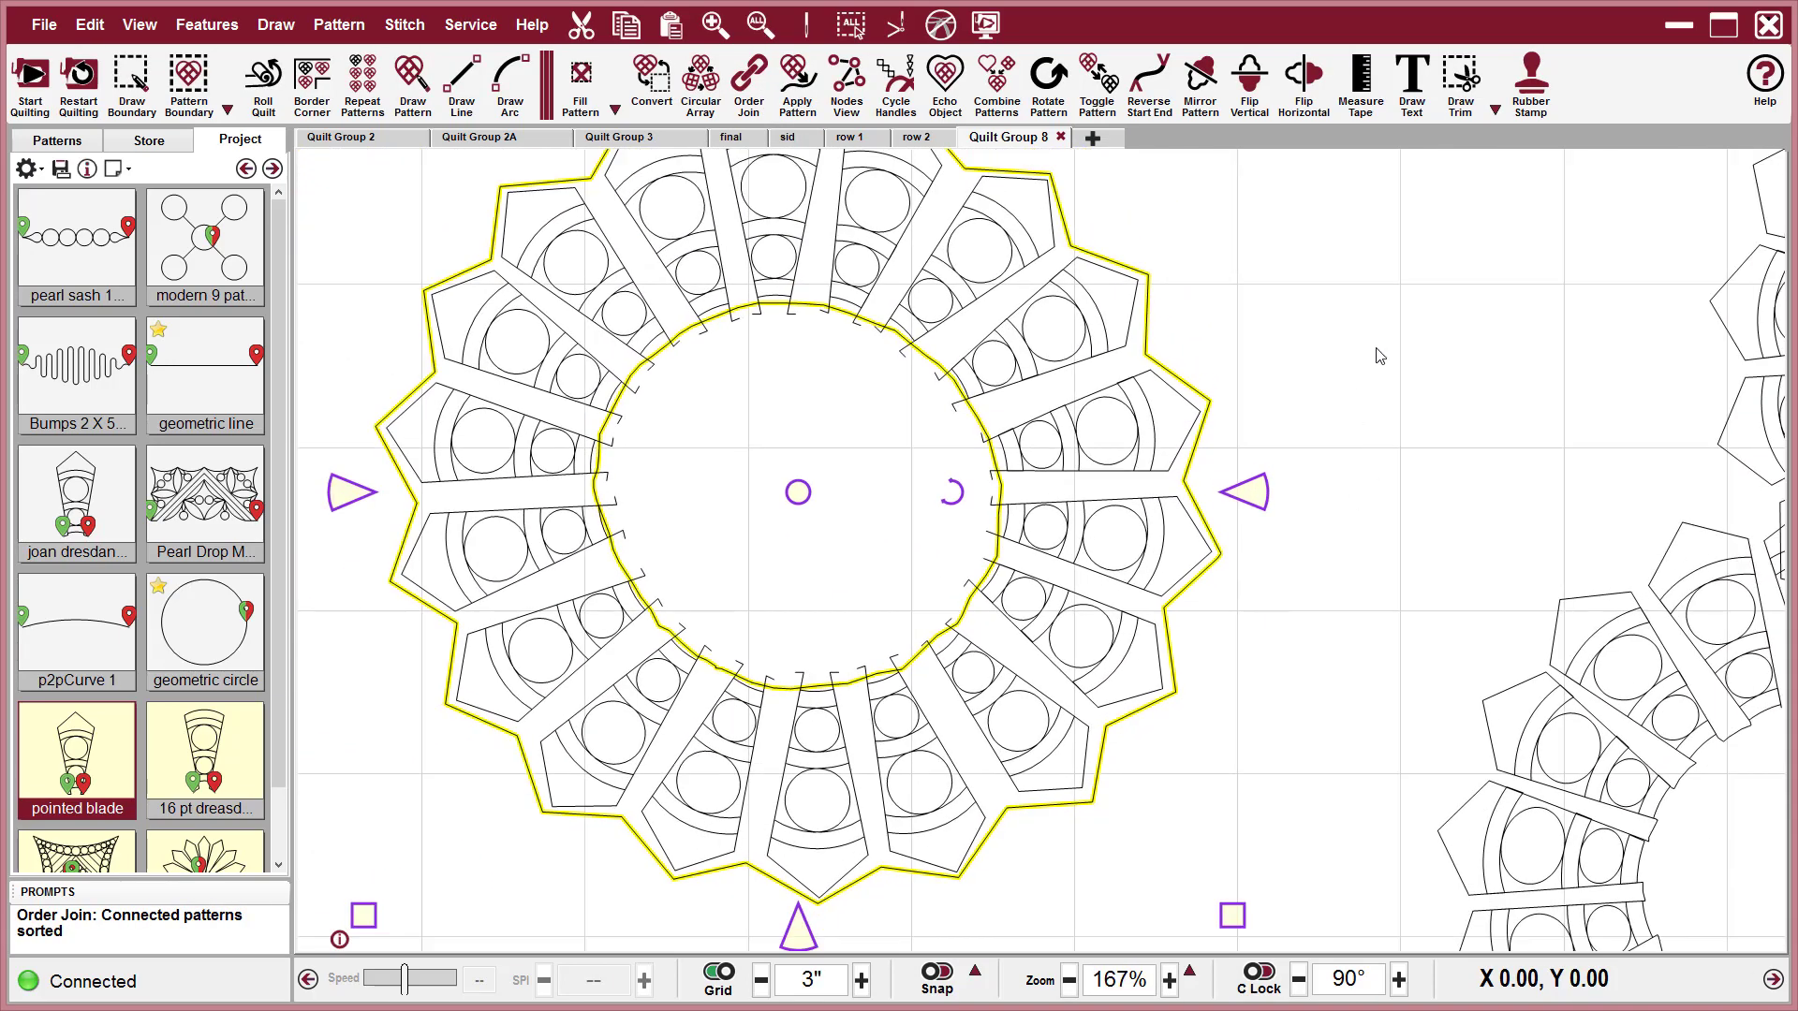
Check which outline the short tip segment is attached to by selecting the plate's inner and outer edge patterns separately and together.
click(1382, 357)
click(880, 442)
click(880, 443)
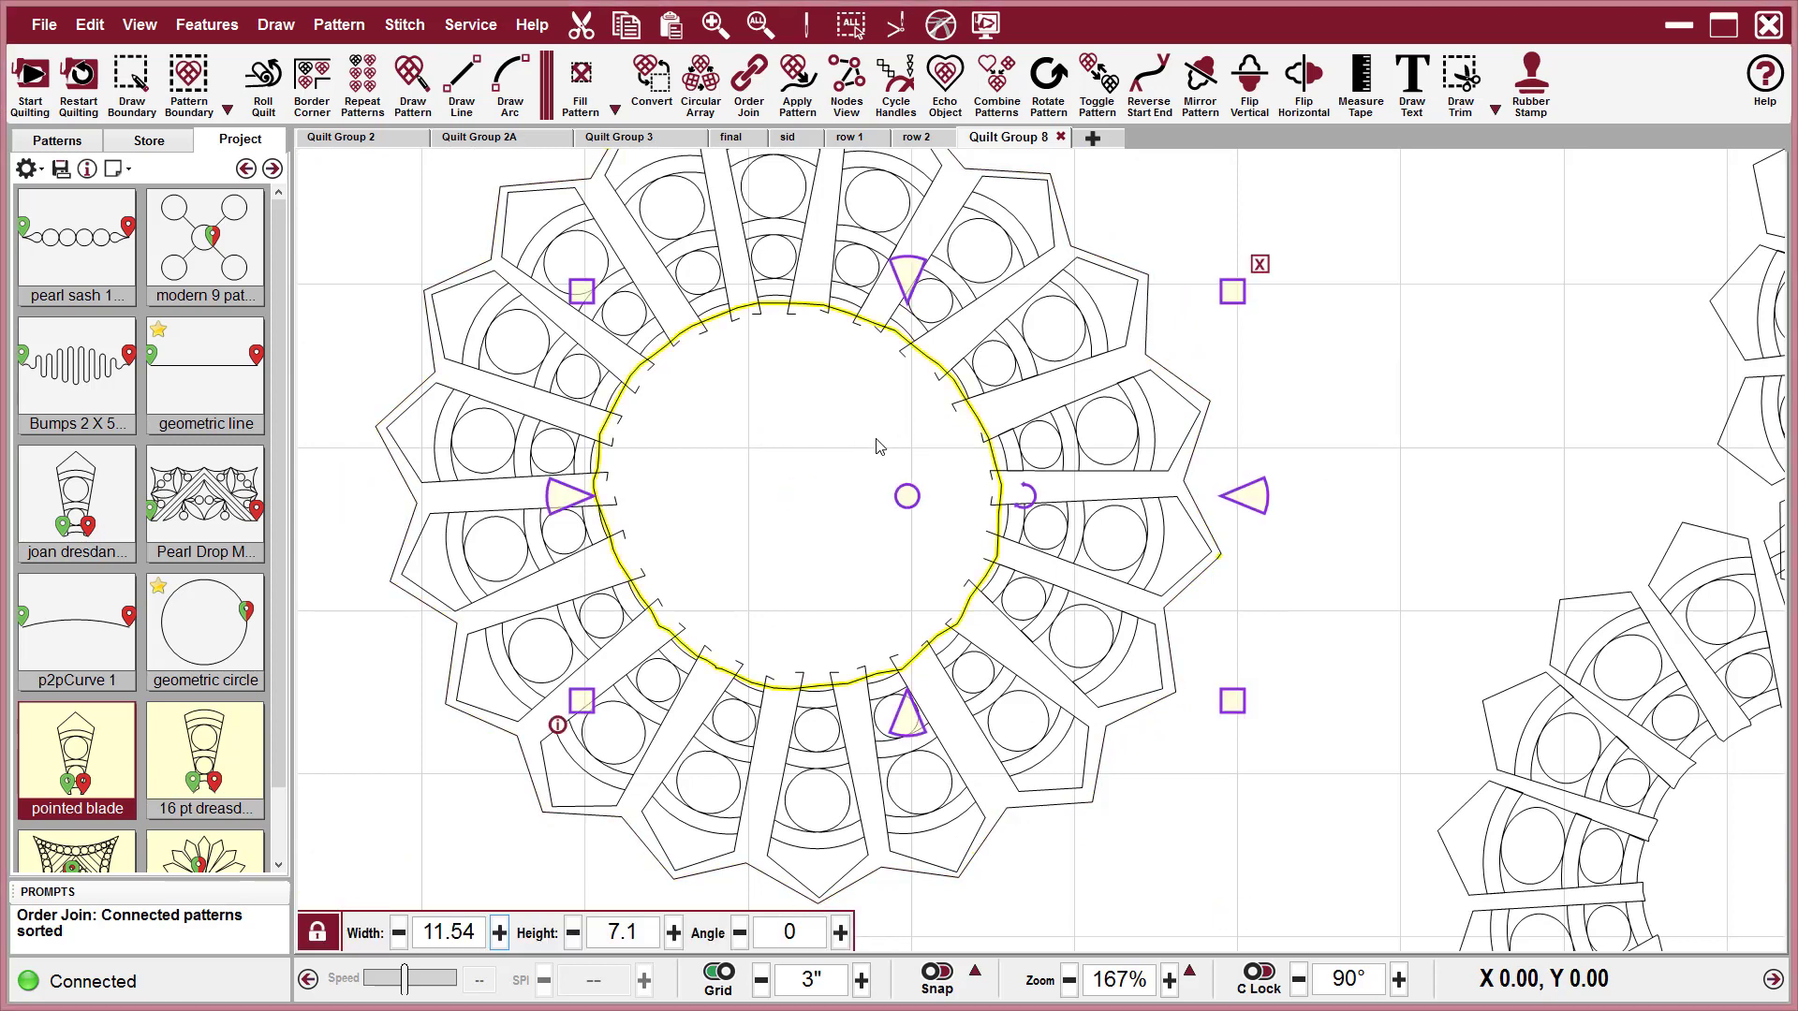
click(1495, 378)
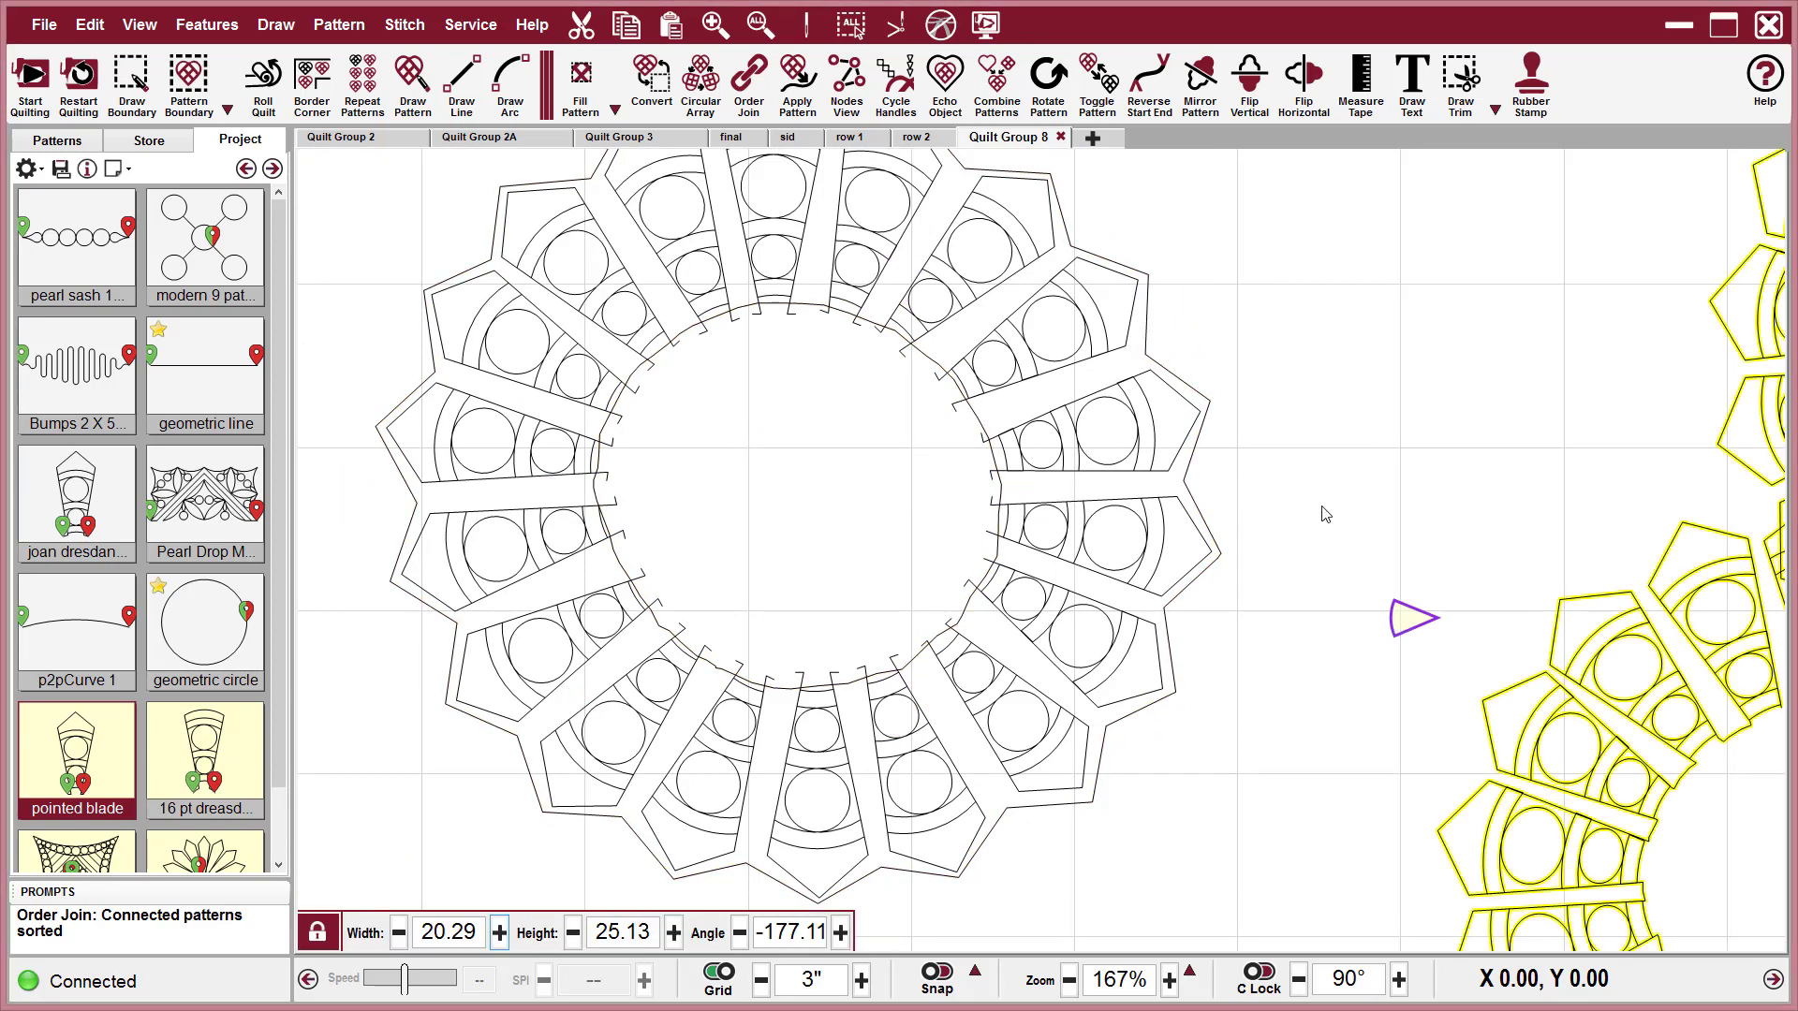
click(1227, 573)
click(1220, 561)
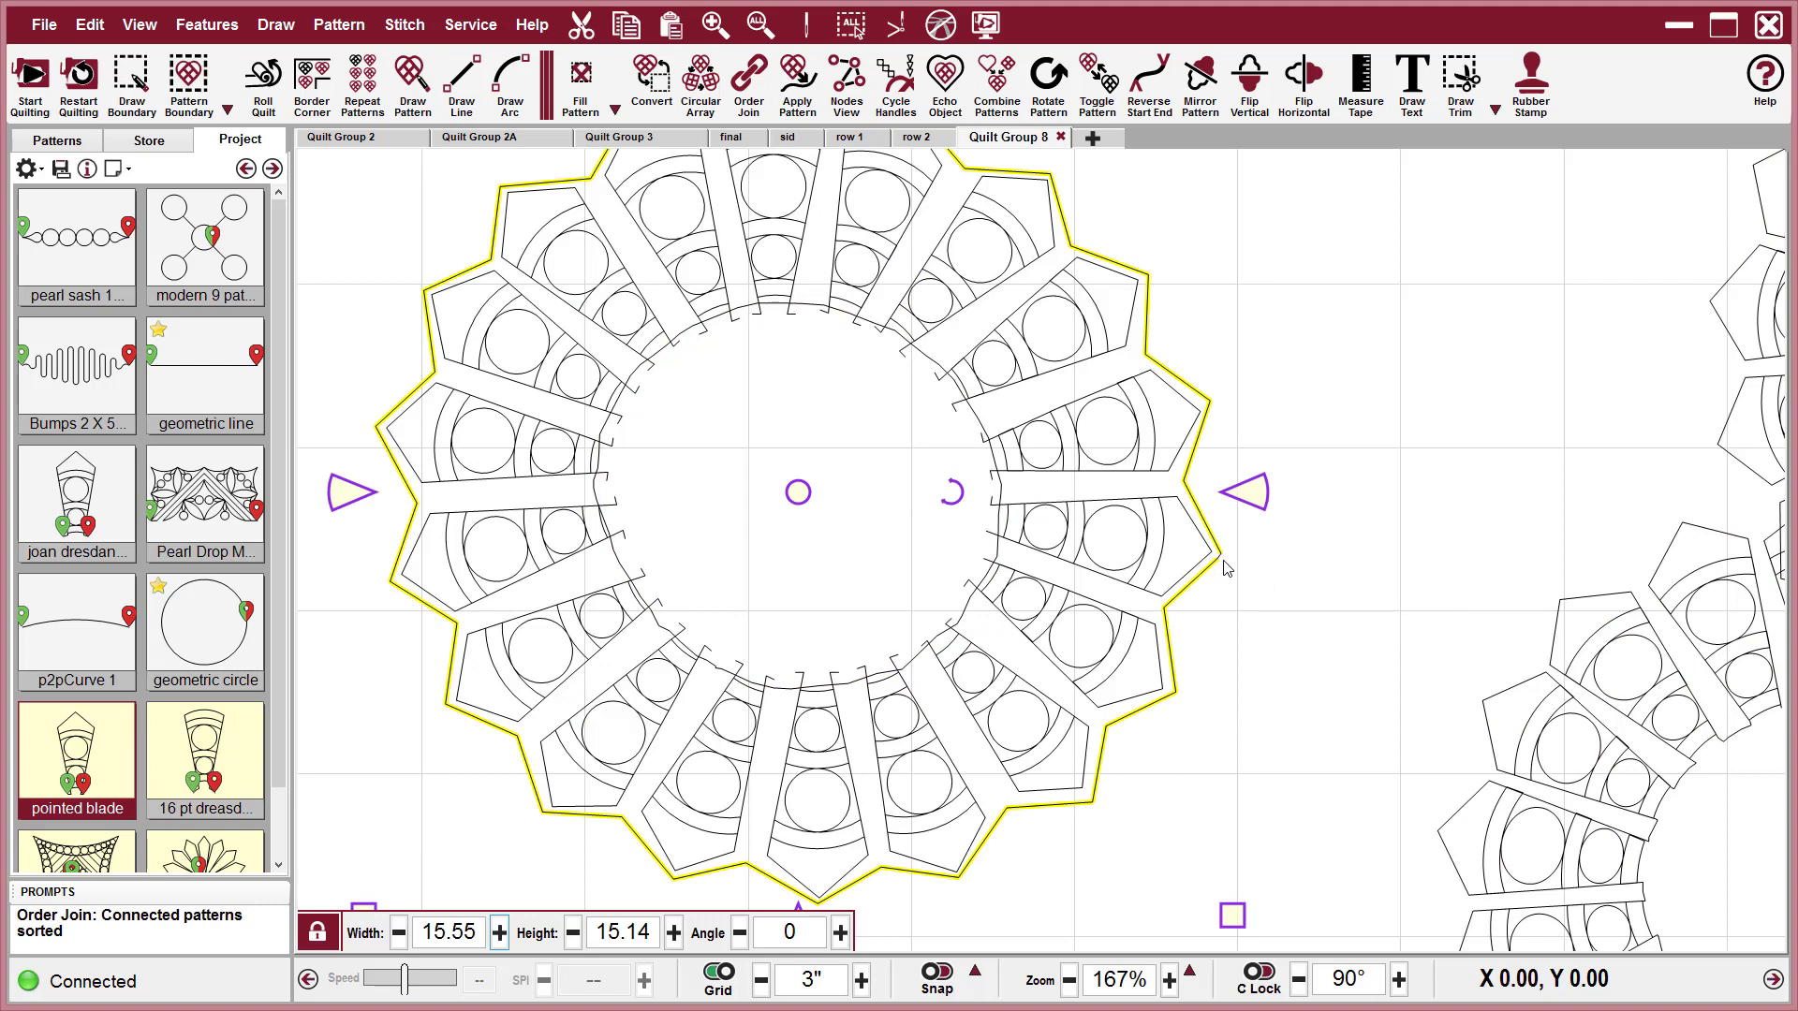
click(1241, 566)
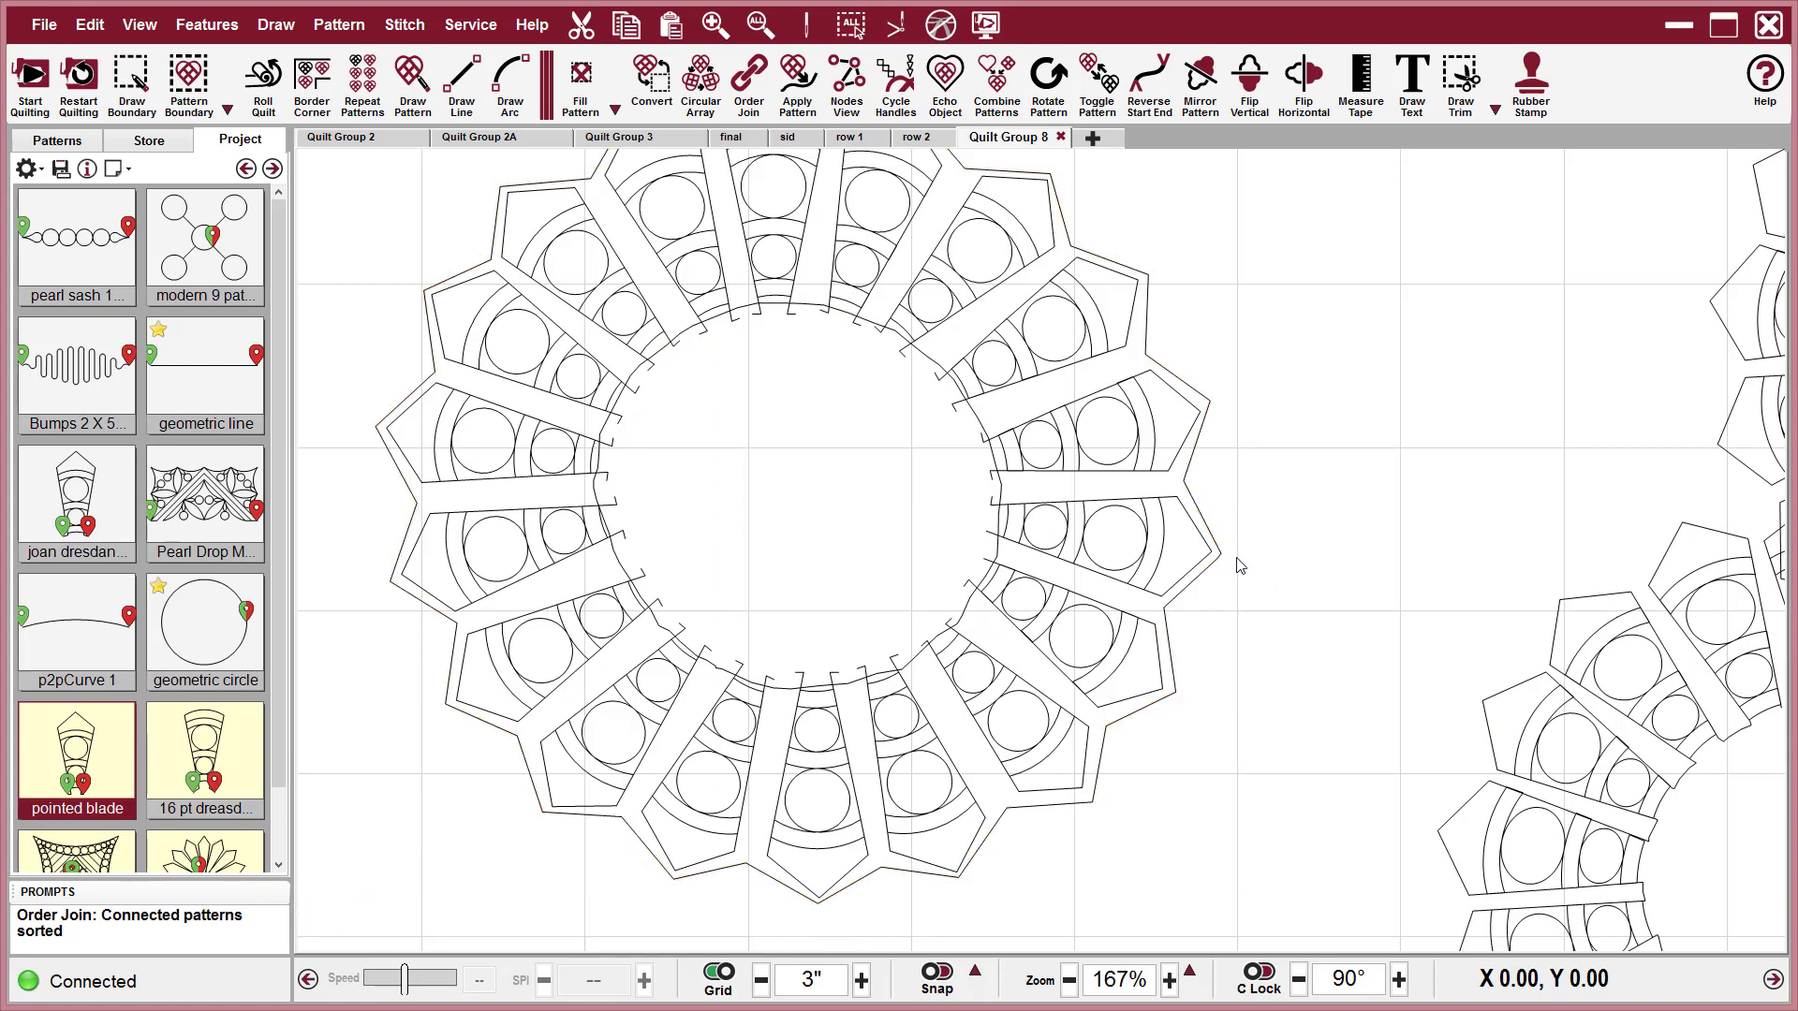
drag(1242, 536, 1220, 580)
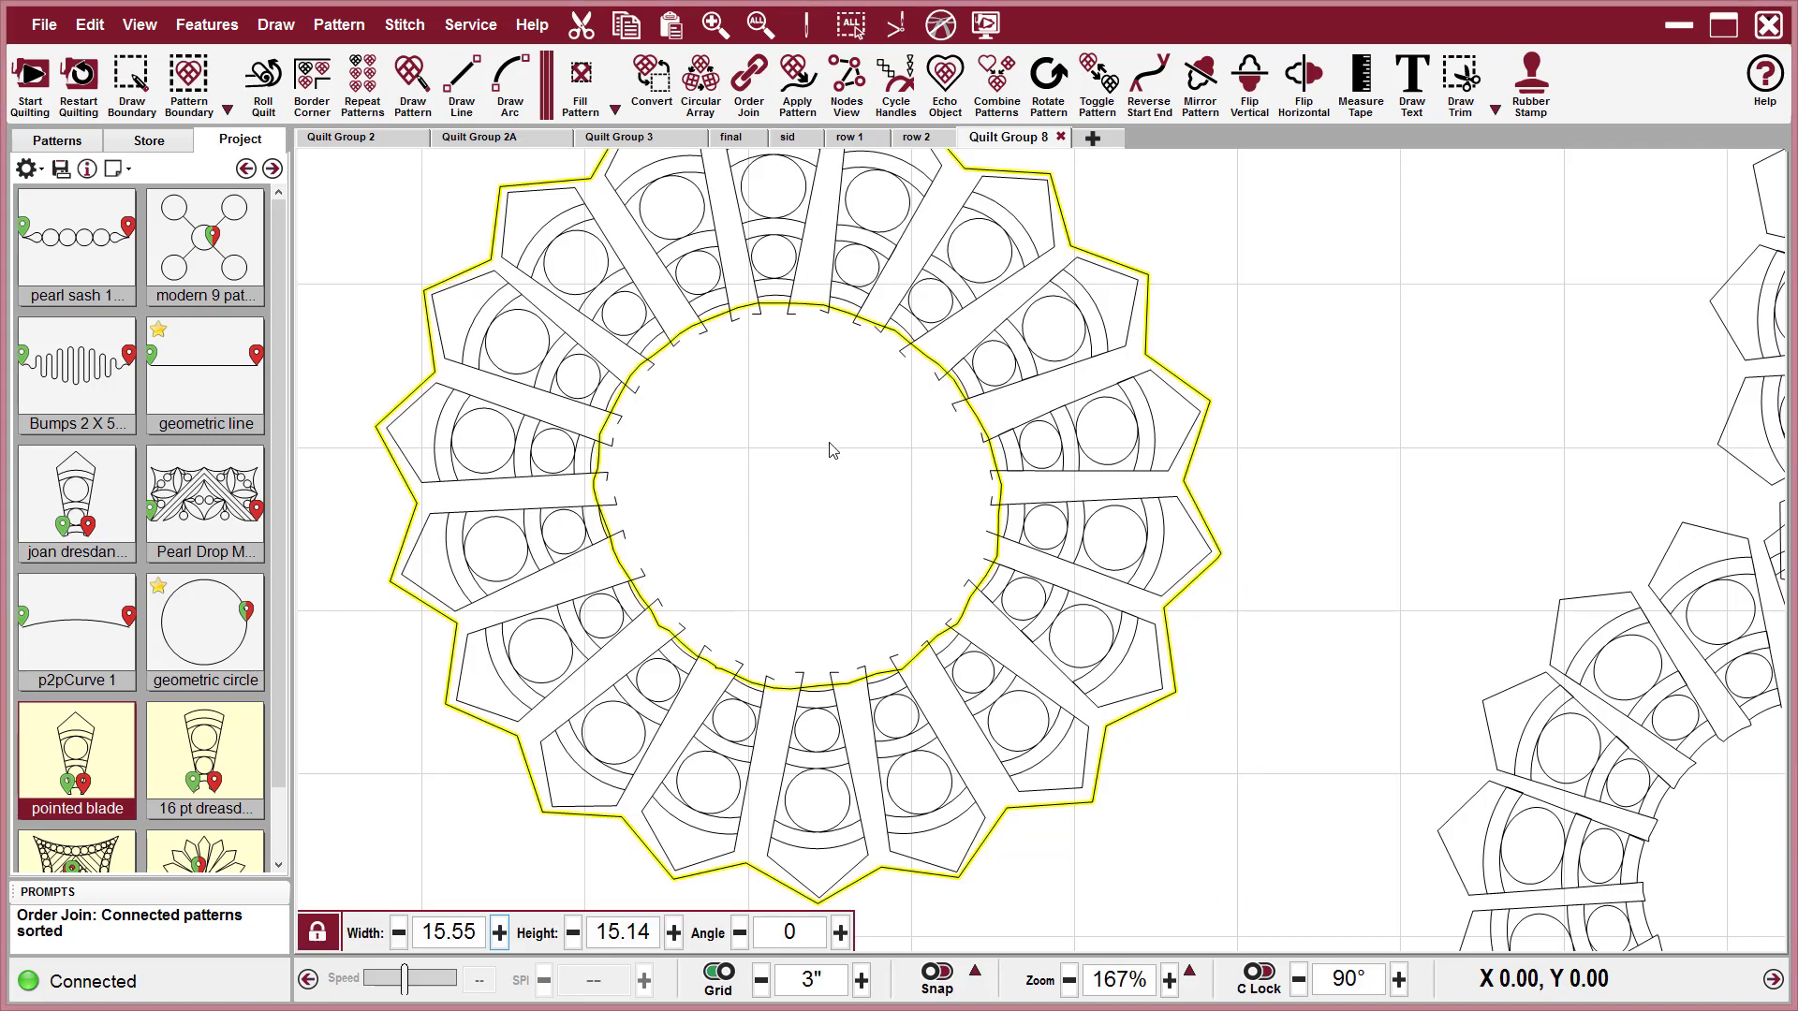
ctrl+click(776, 410)
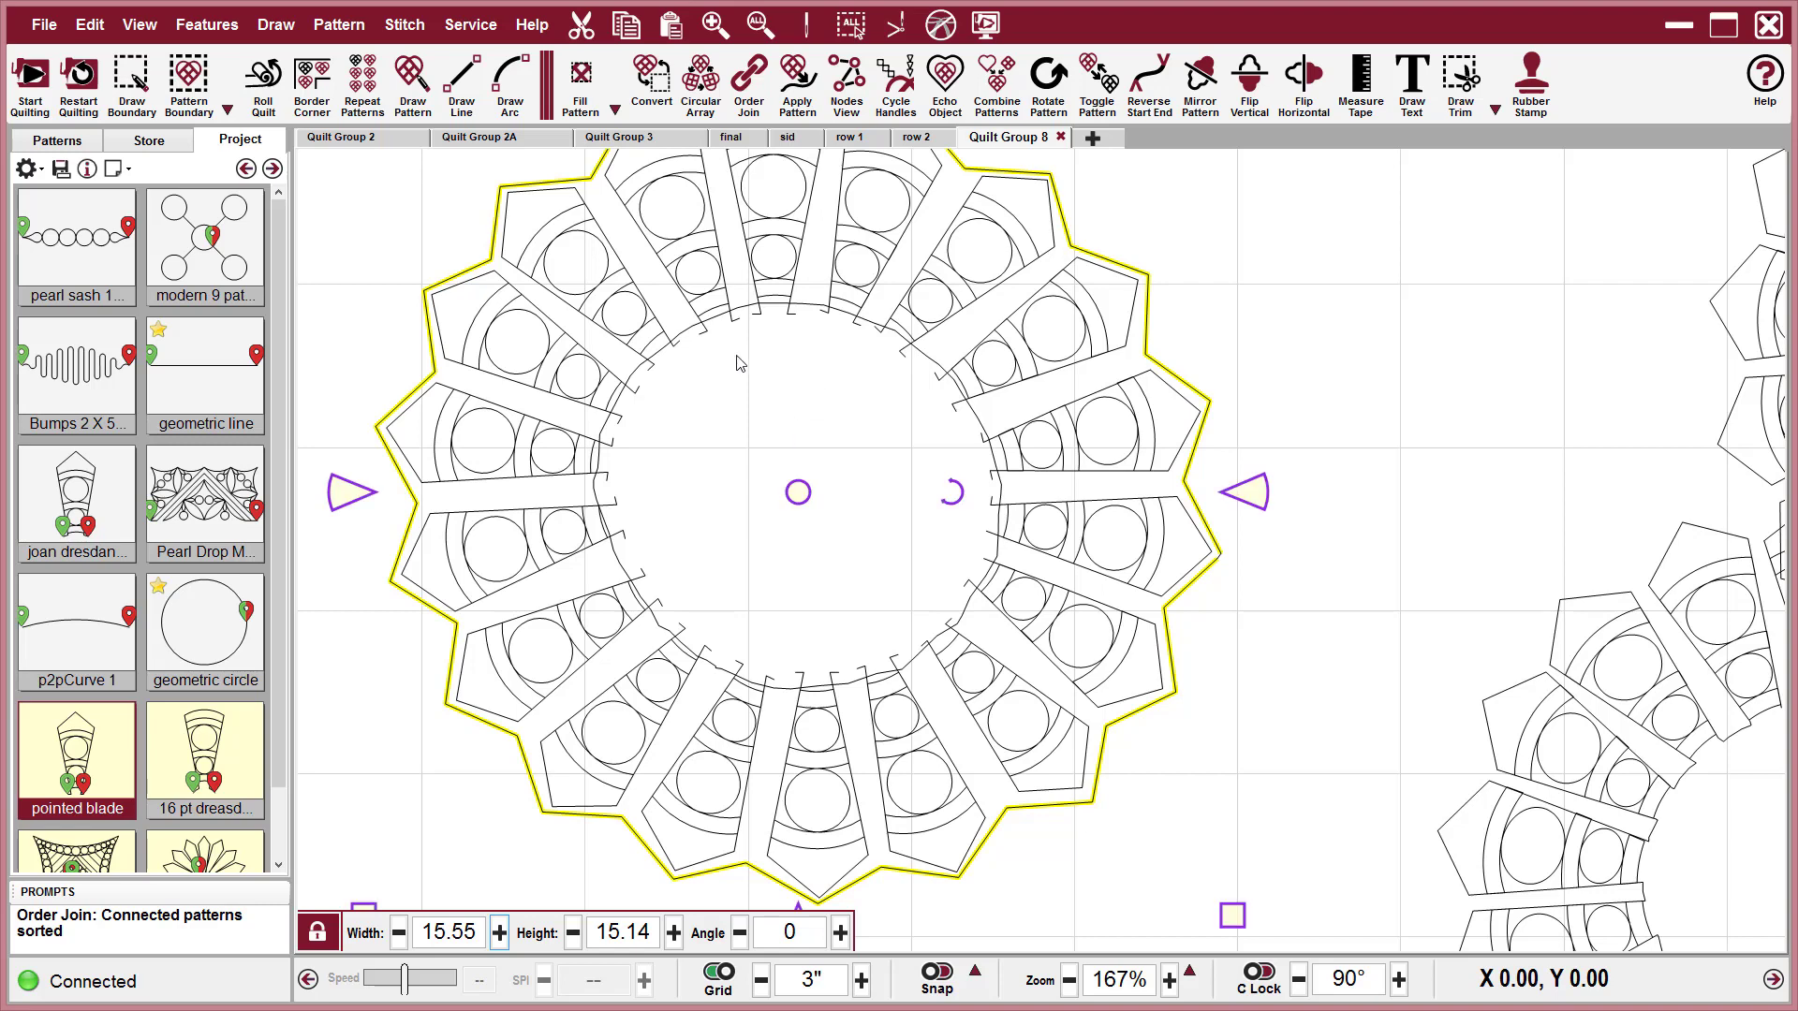
click(1526, 456)
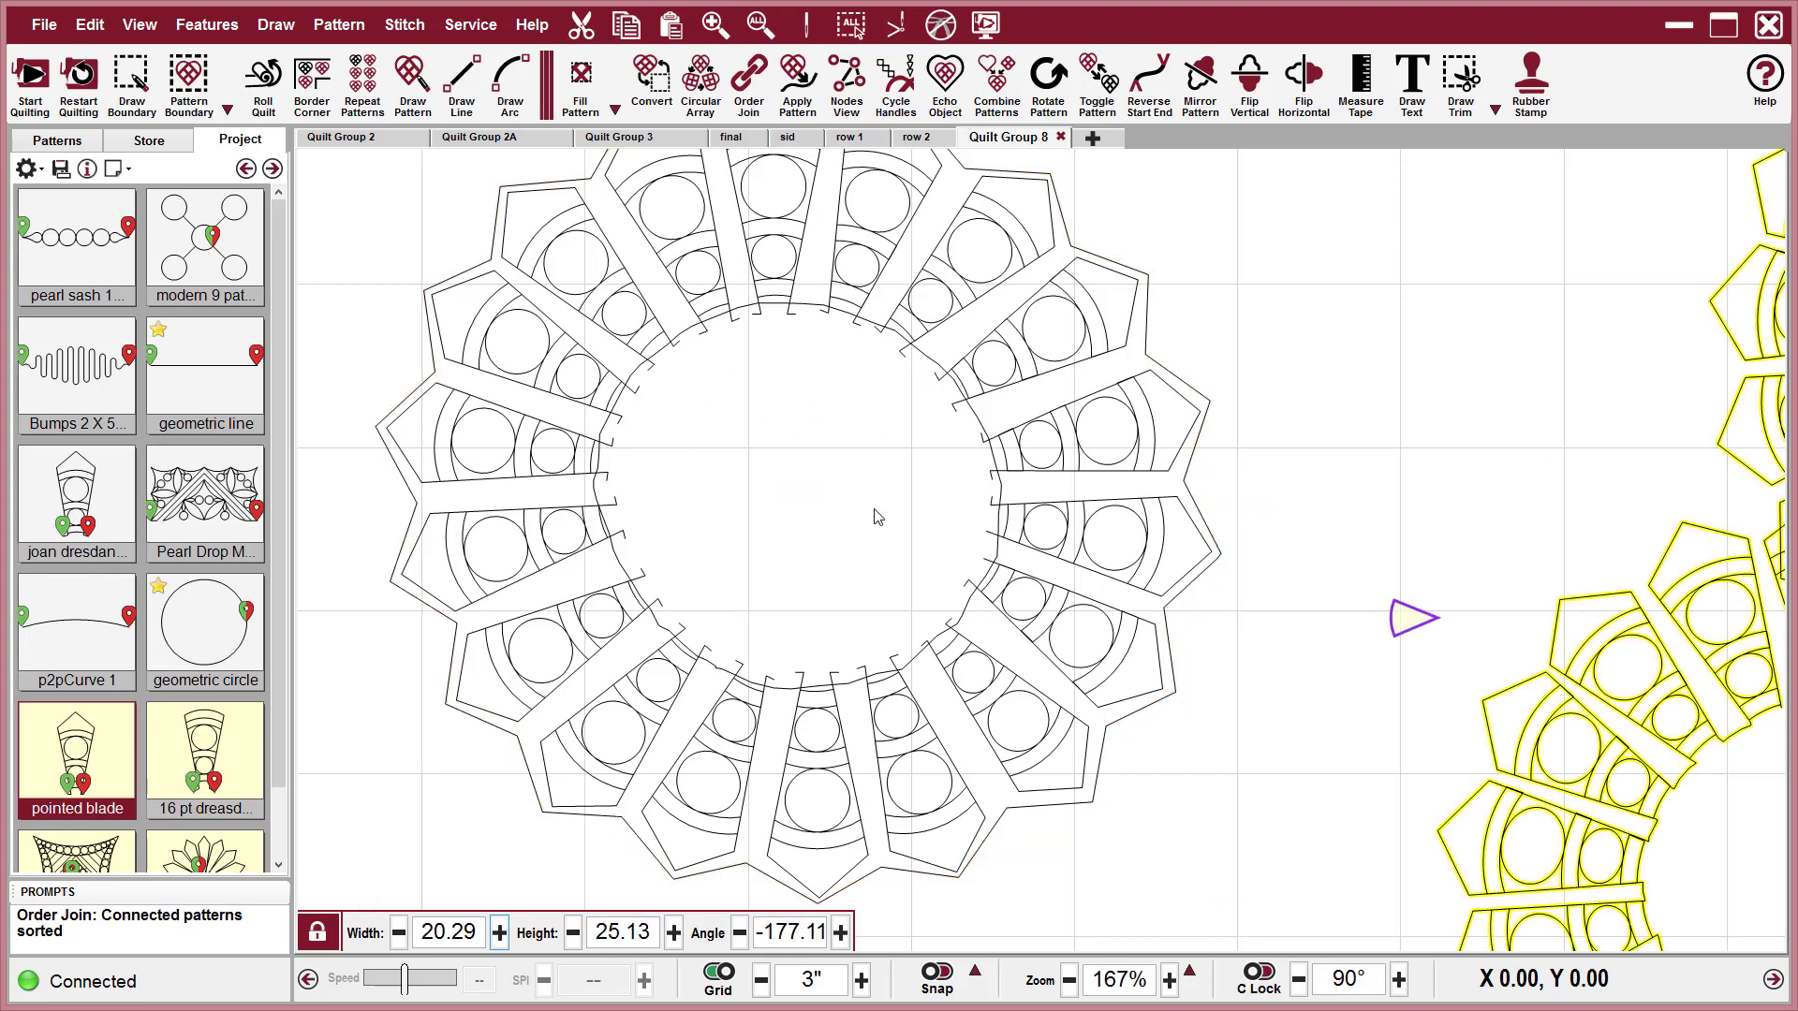
Try converting the plate's inner edge pattern to a boundary, inspect the right-hand blade's tip, and convert the boundary back to a pattern.
click(789, 440)
click(798, 454)
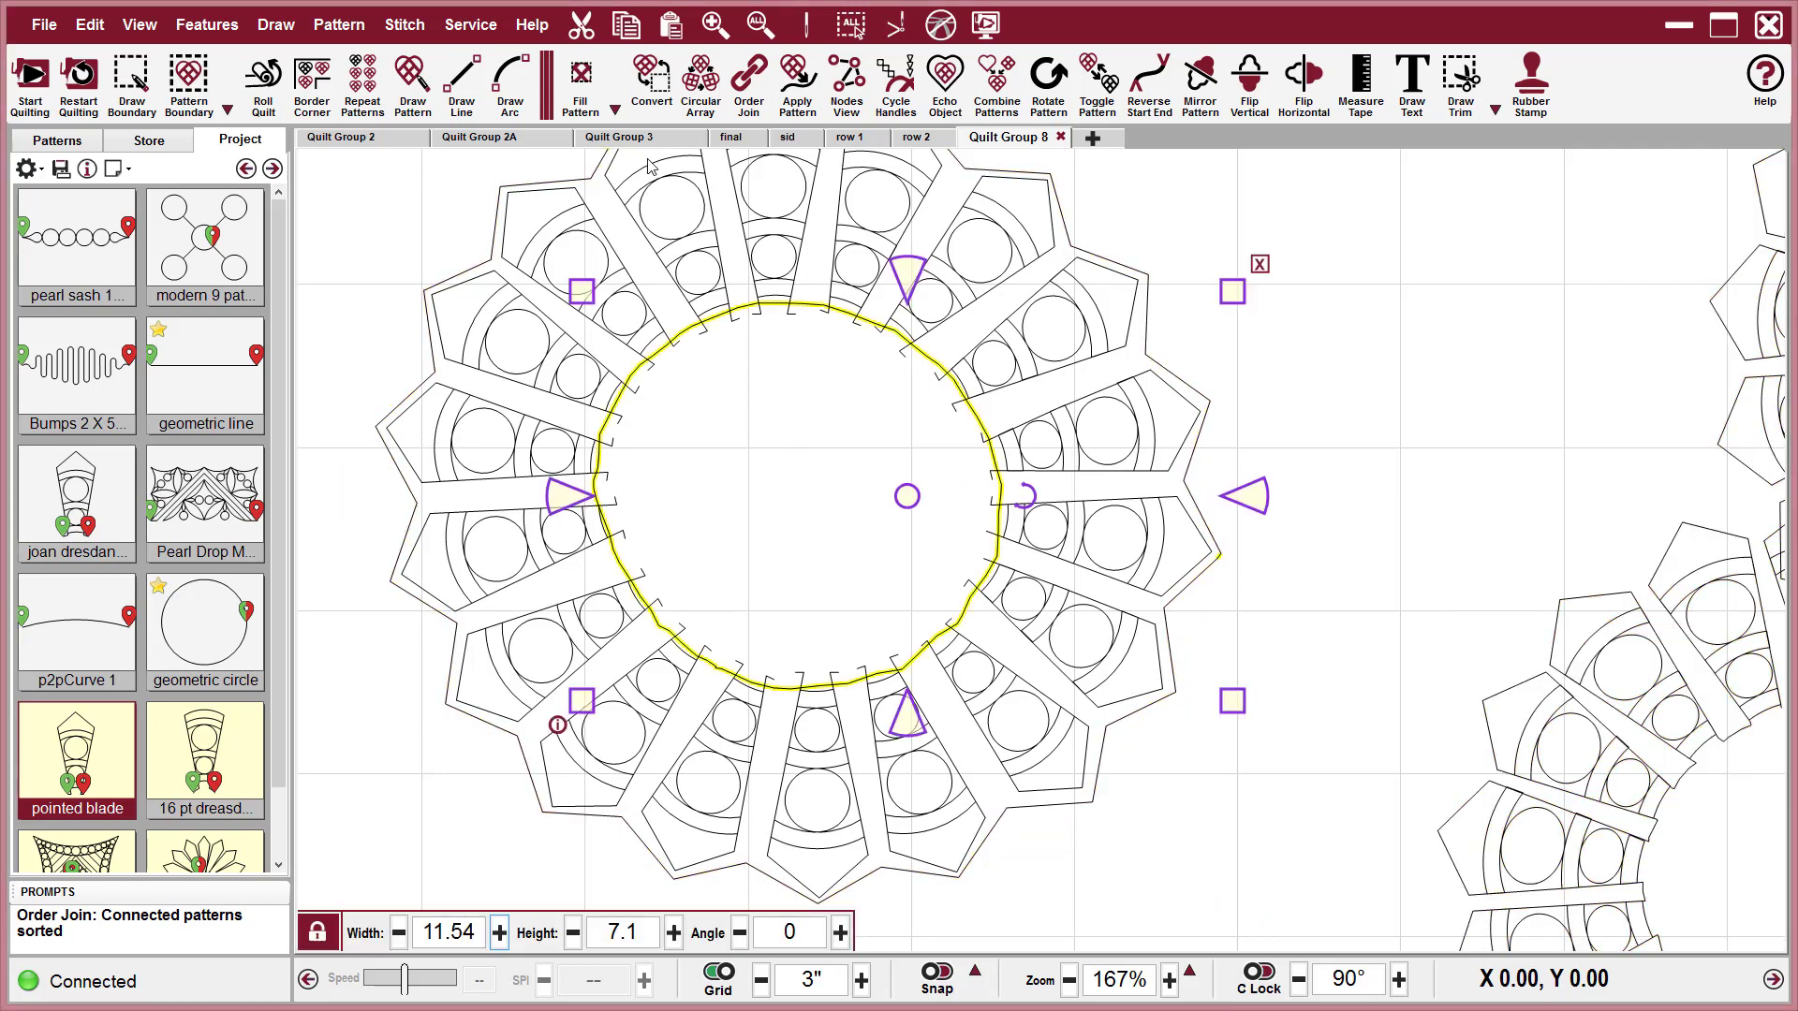
click(654, 83)
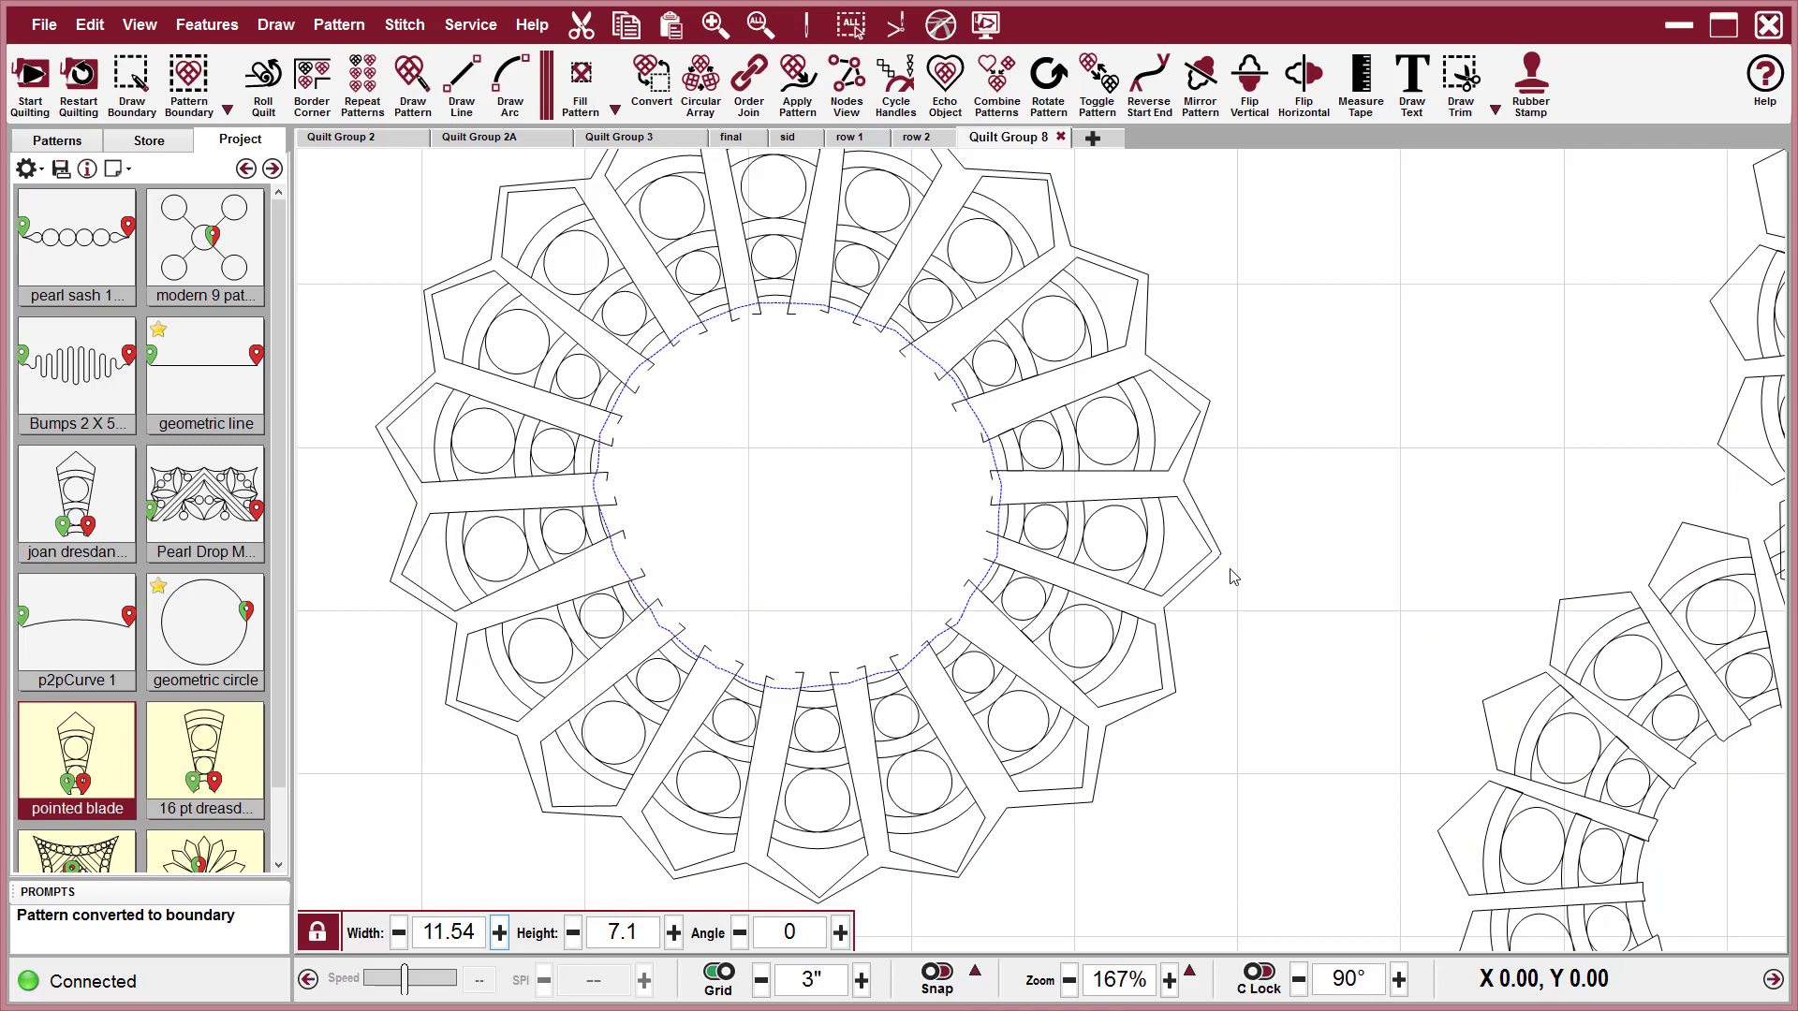
scroll(1251, 604, up, 5)
scroll(1195, 560, up, 8)
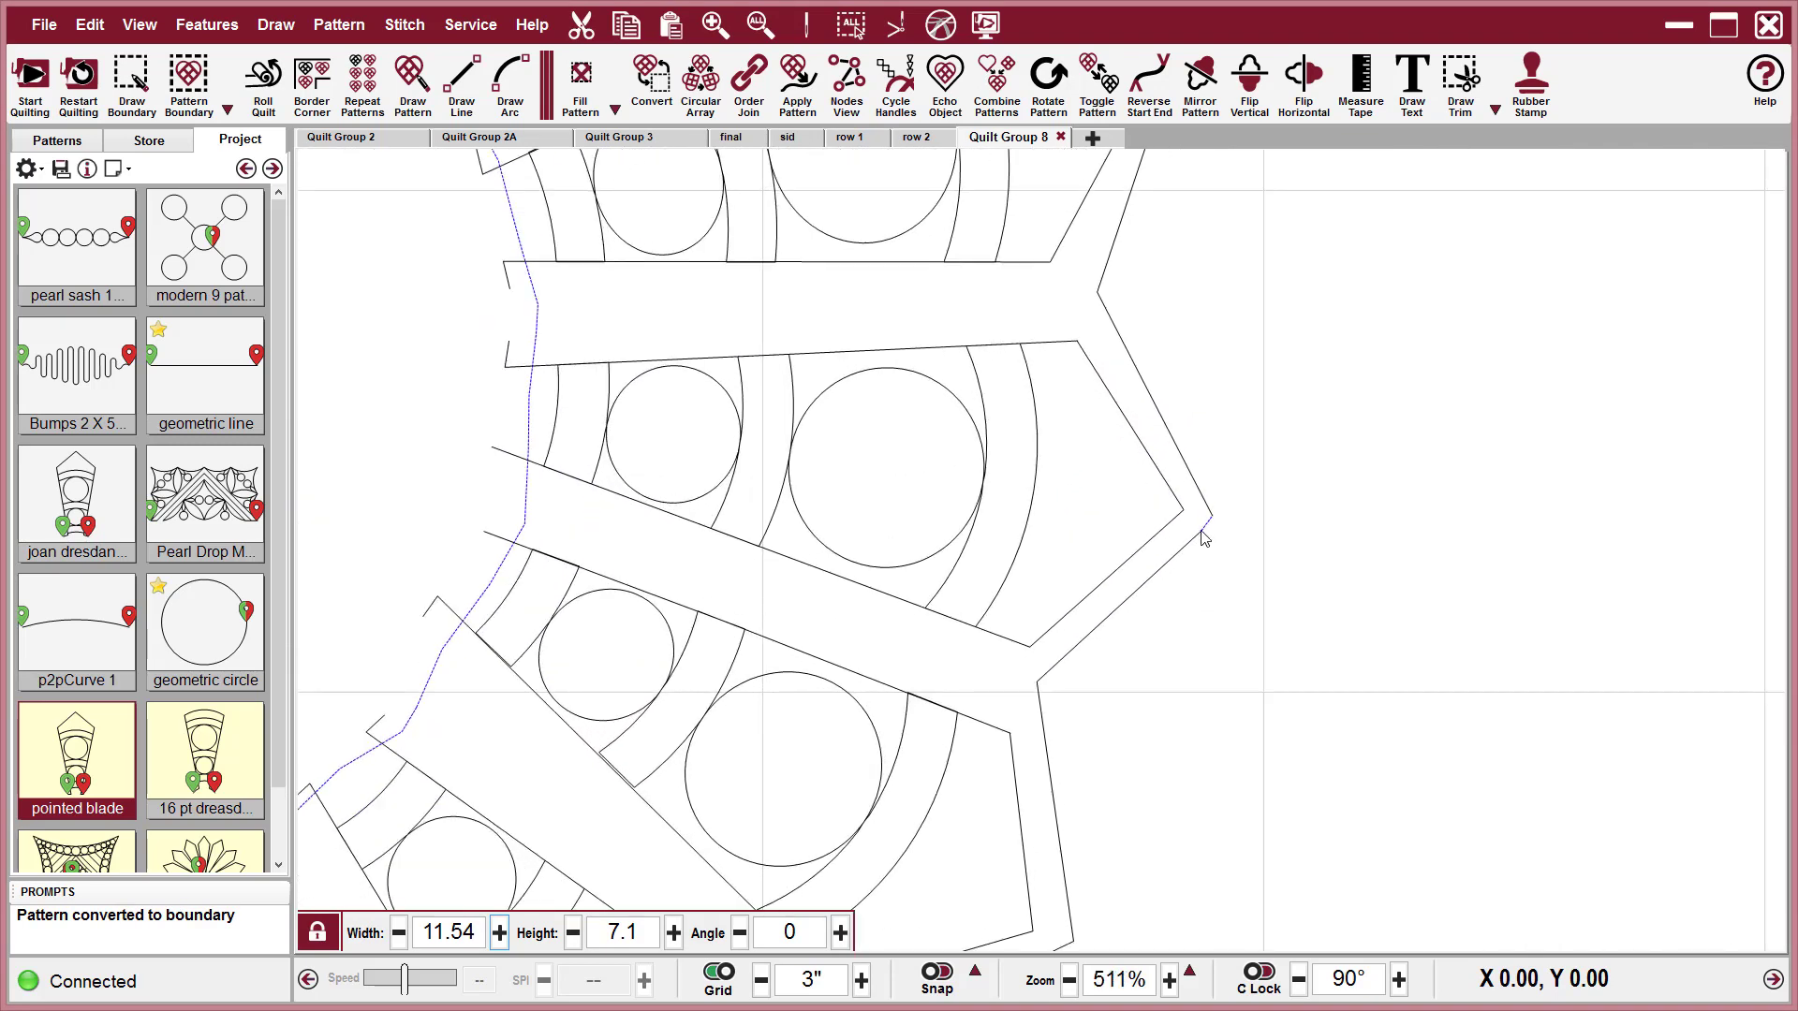
scroll(1211, 536, down, 2)
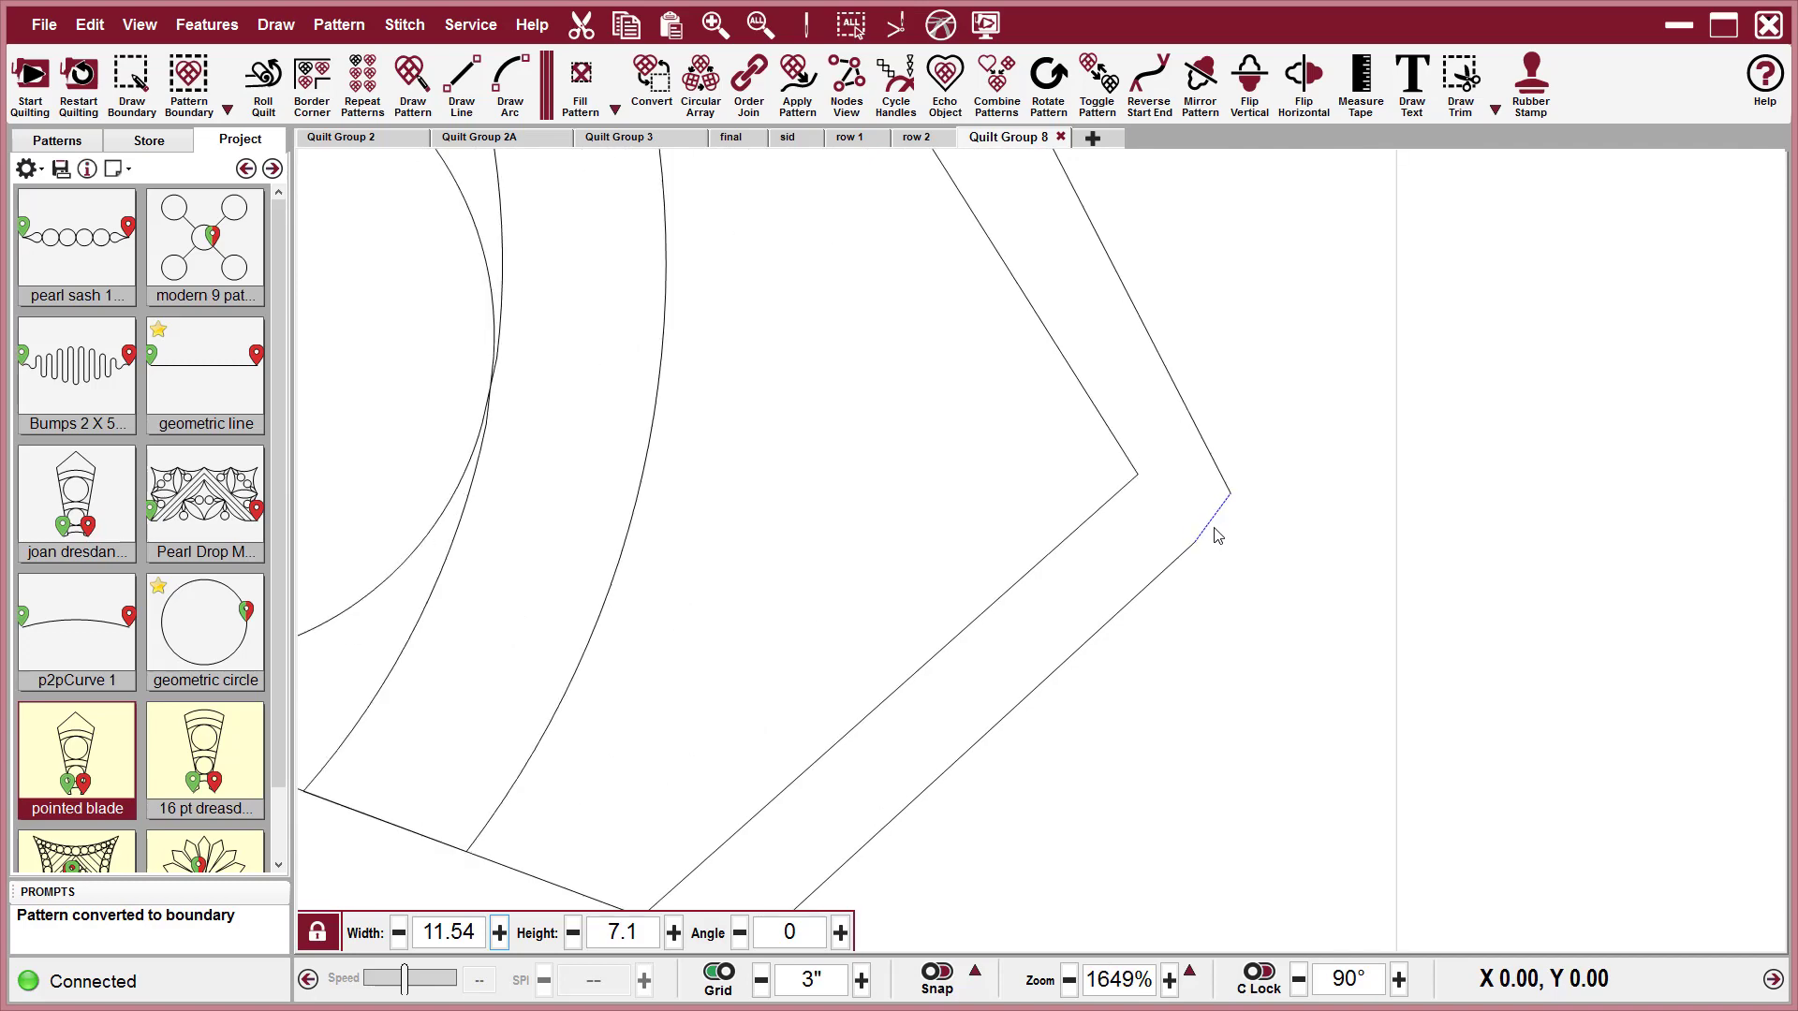
scroll(1222, 536, down, 4)
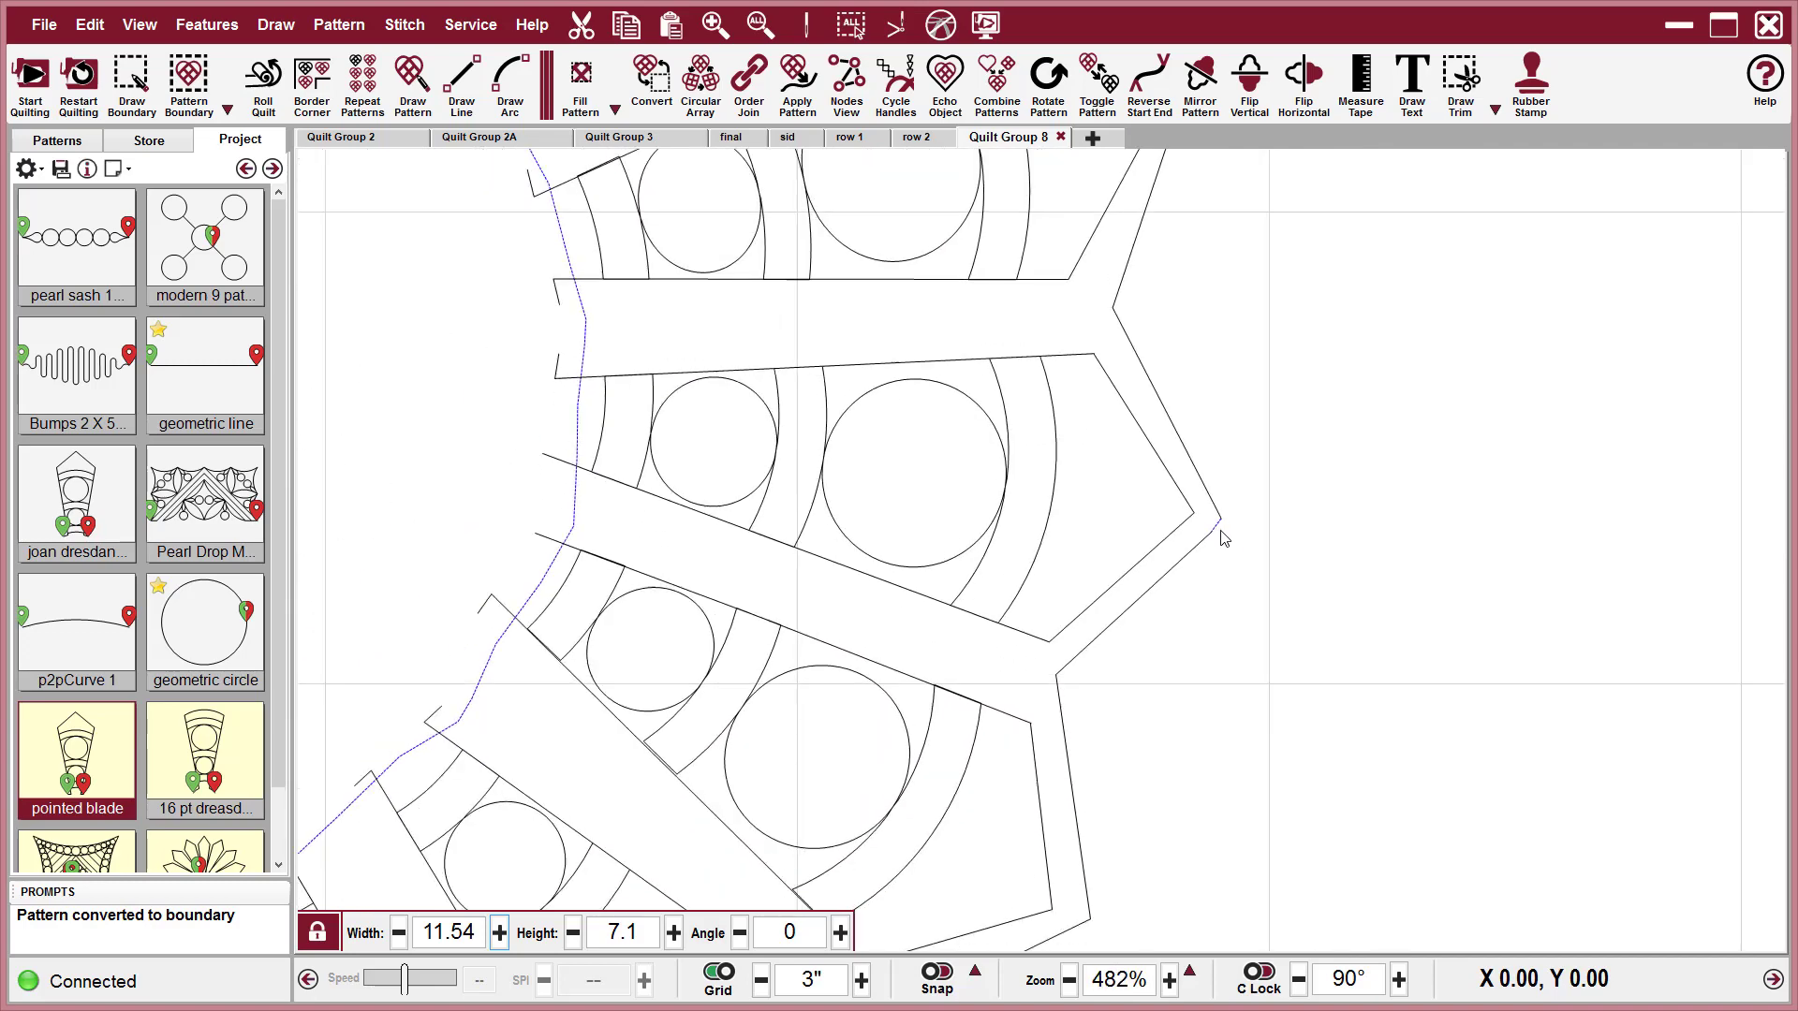
scroll(1252, 565, down, 2)
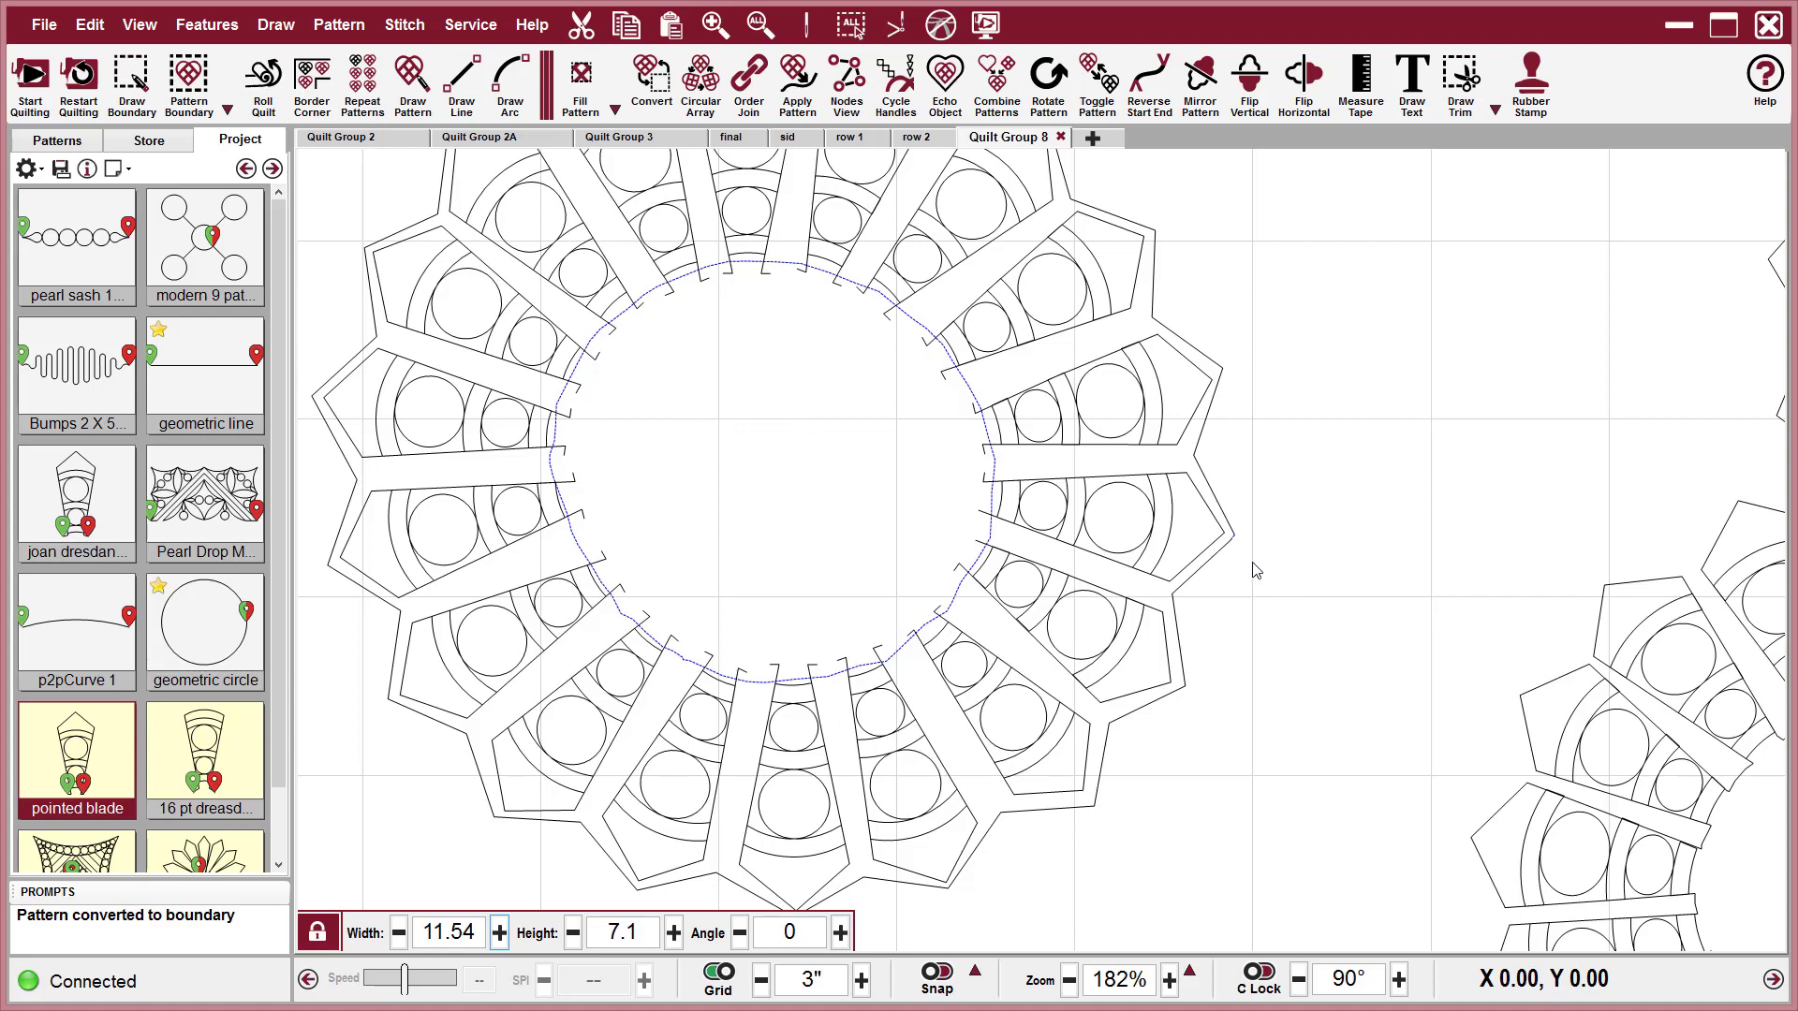
click(1256, 571)
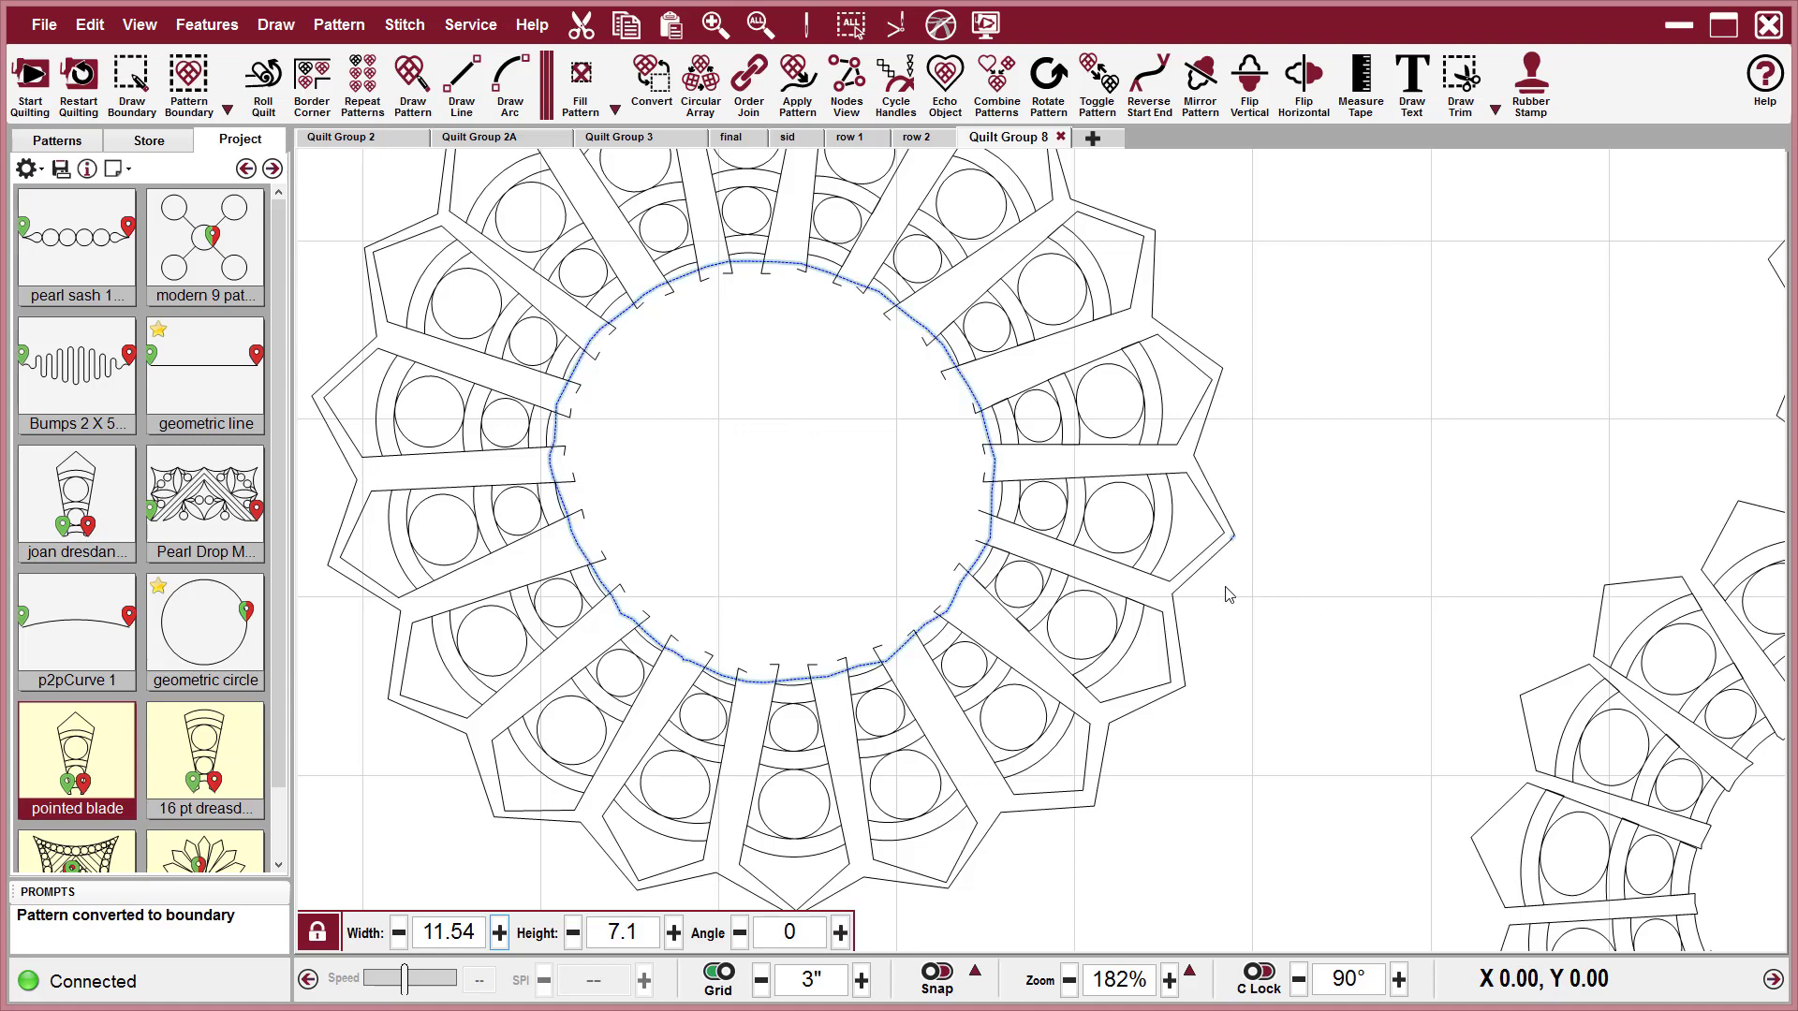
click(661, 82)
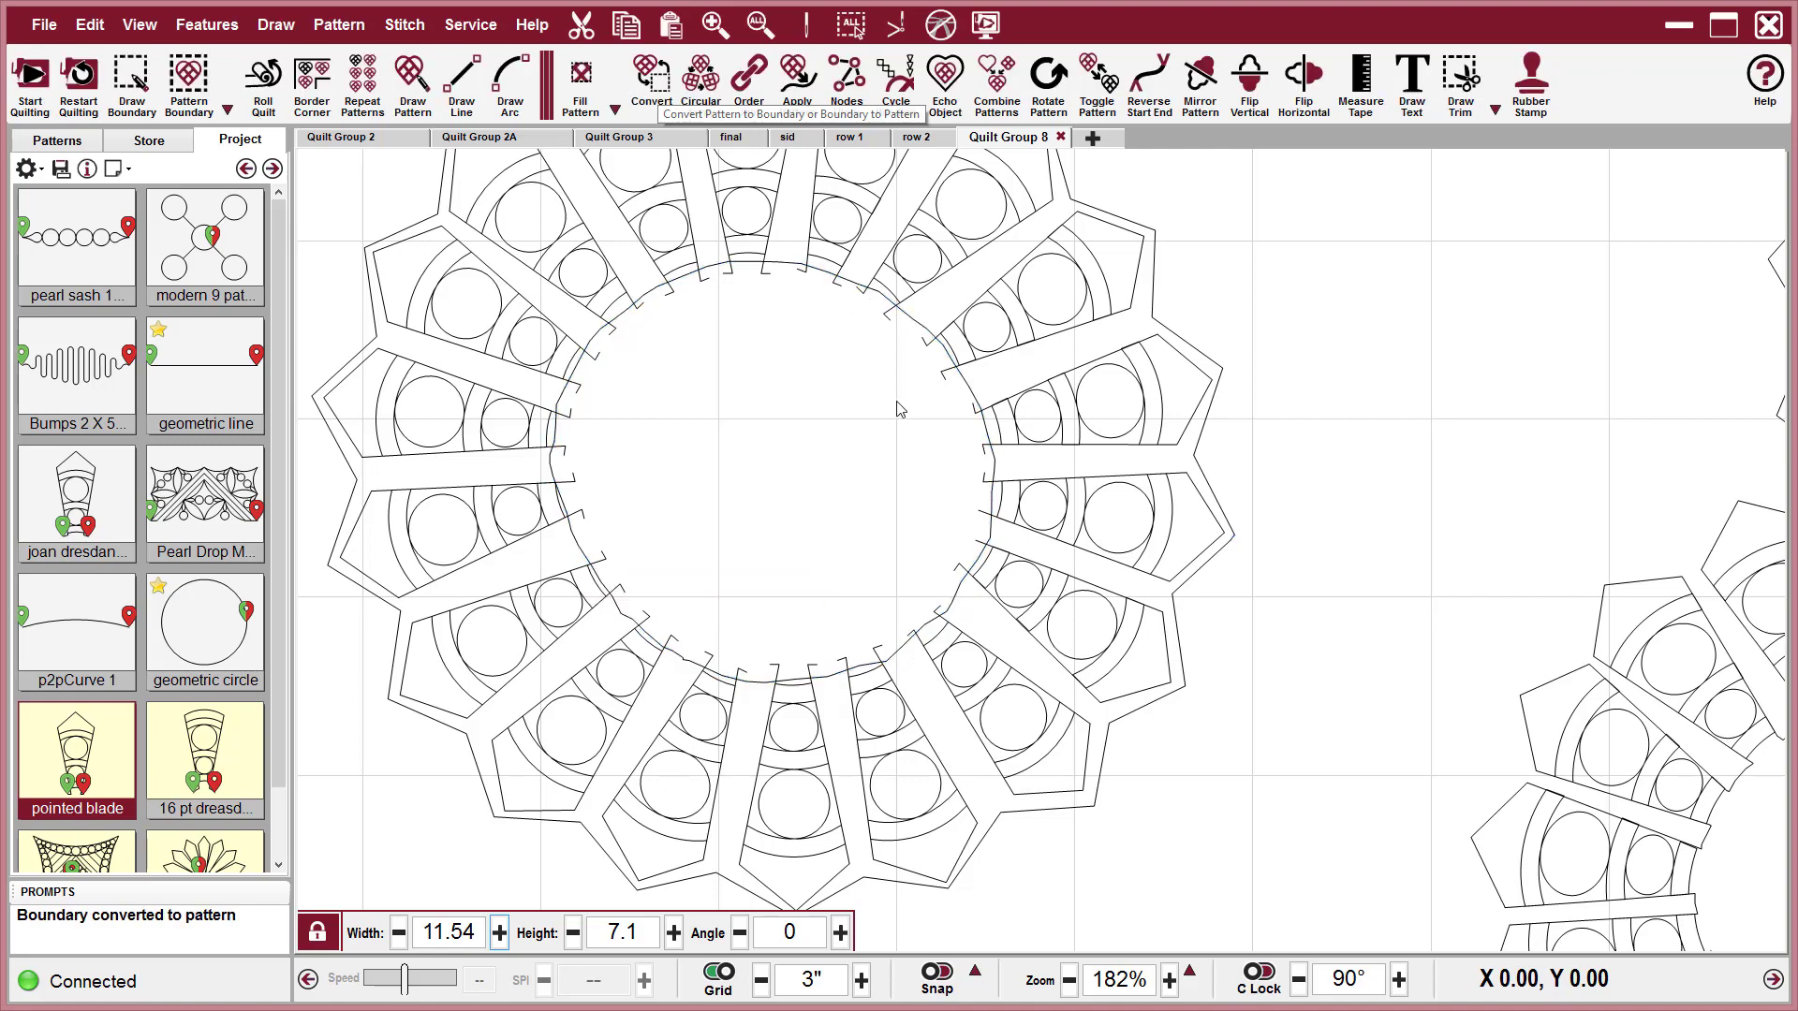
Break the inner edge pattern in Nodes View to separate the inner ring from the short segment at the right-hand blade's tip.
click(890, 484)
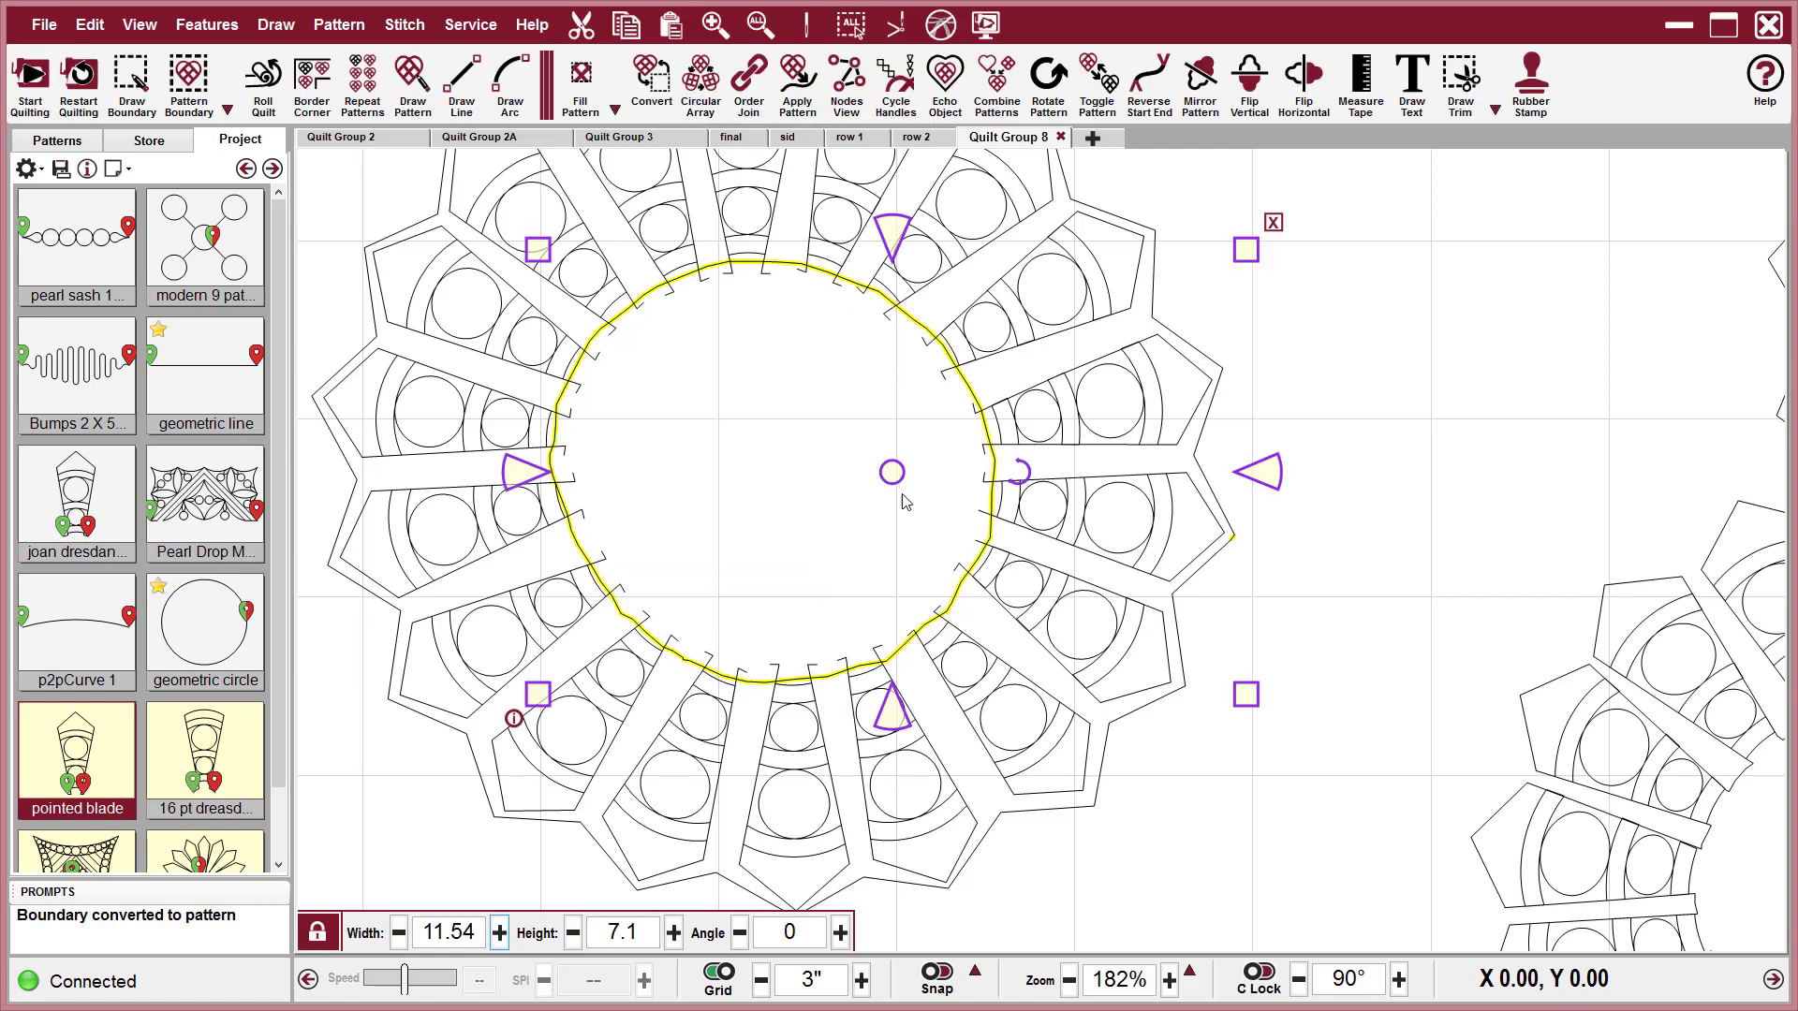
scroll(1252, 560, up, 1)
scroll(1236, 541, up, 5)
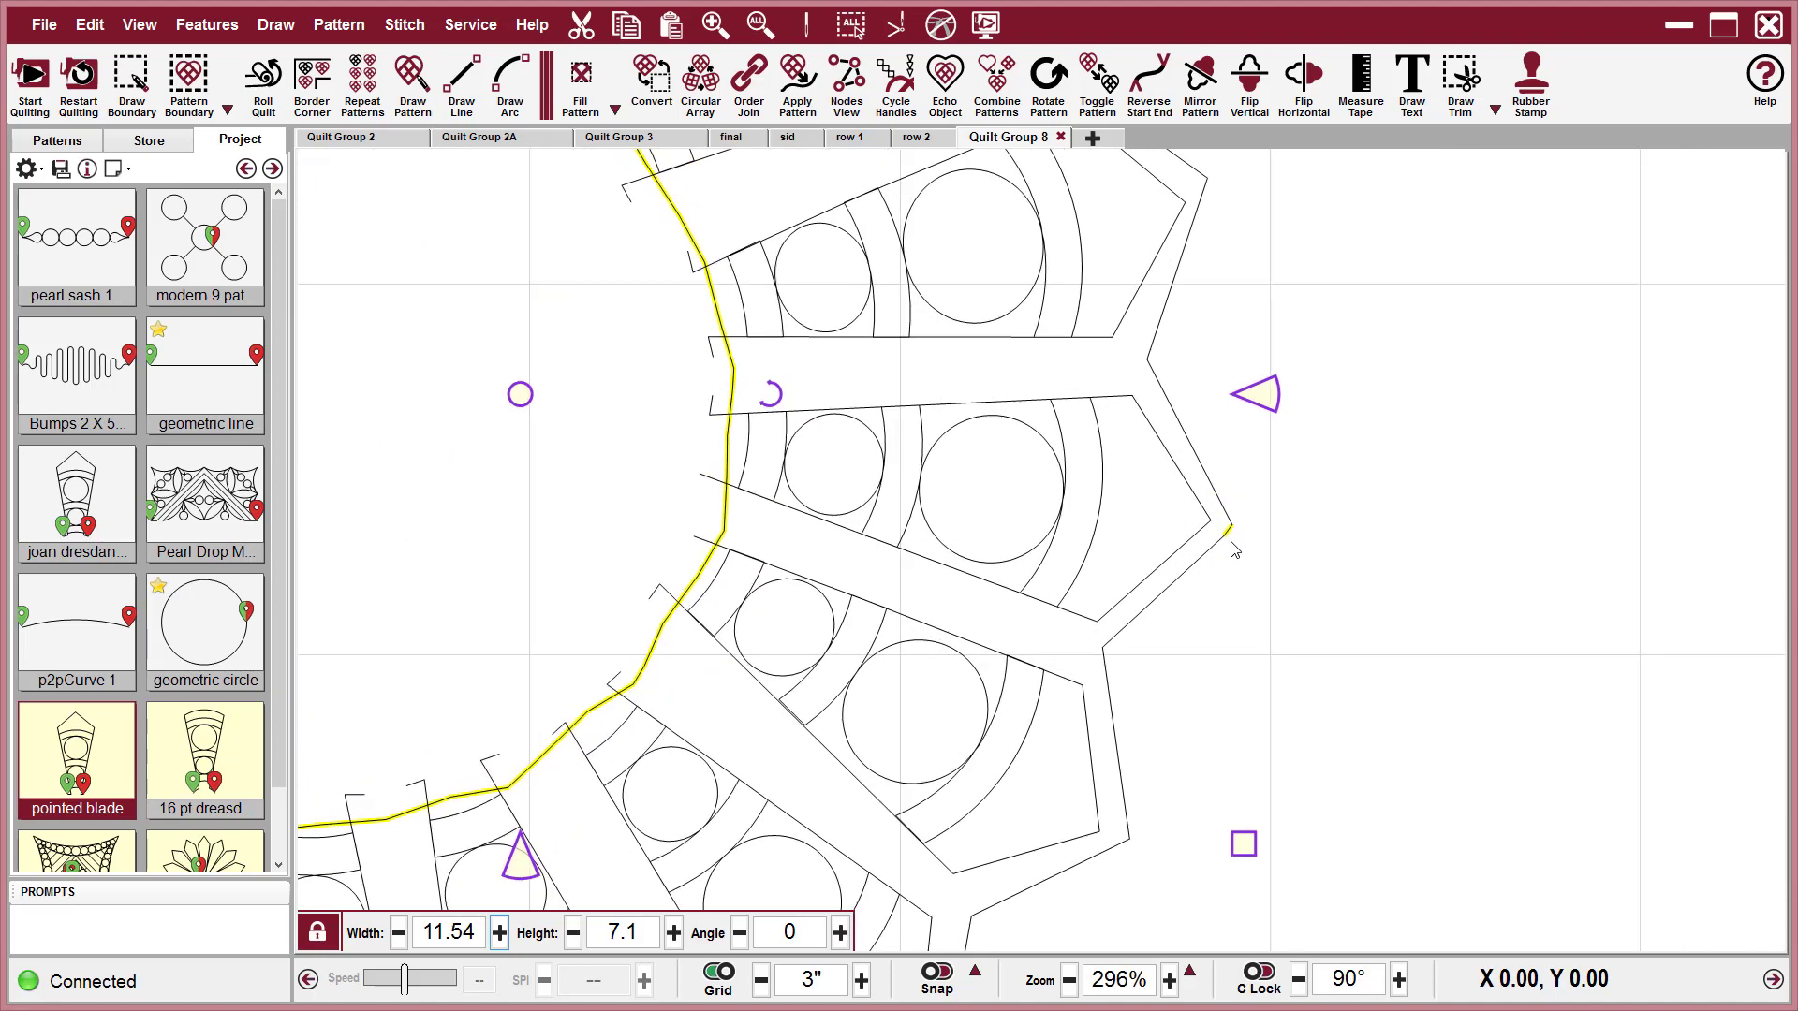
scroll(1236, 542, down, 2)
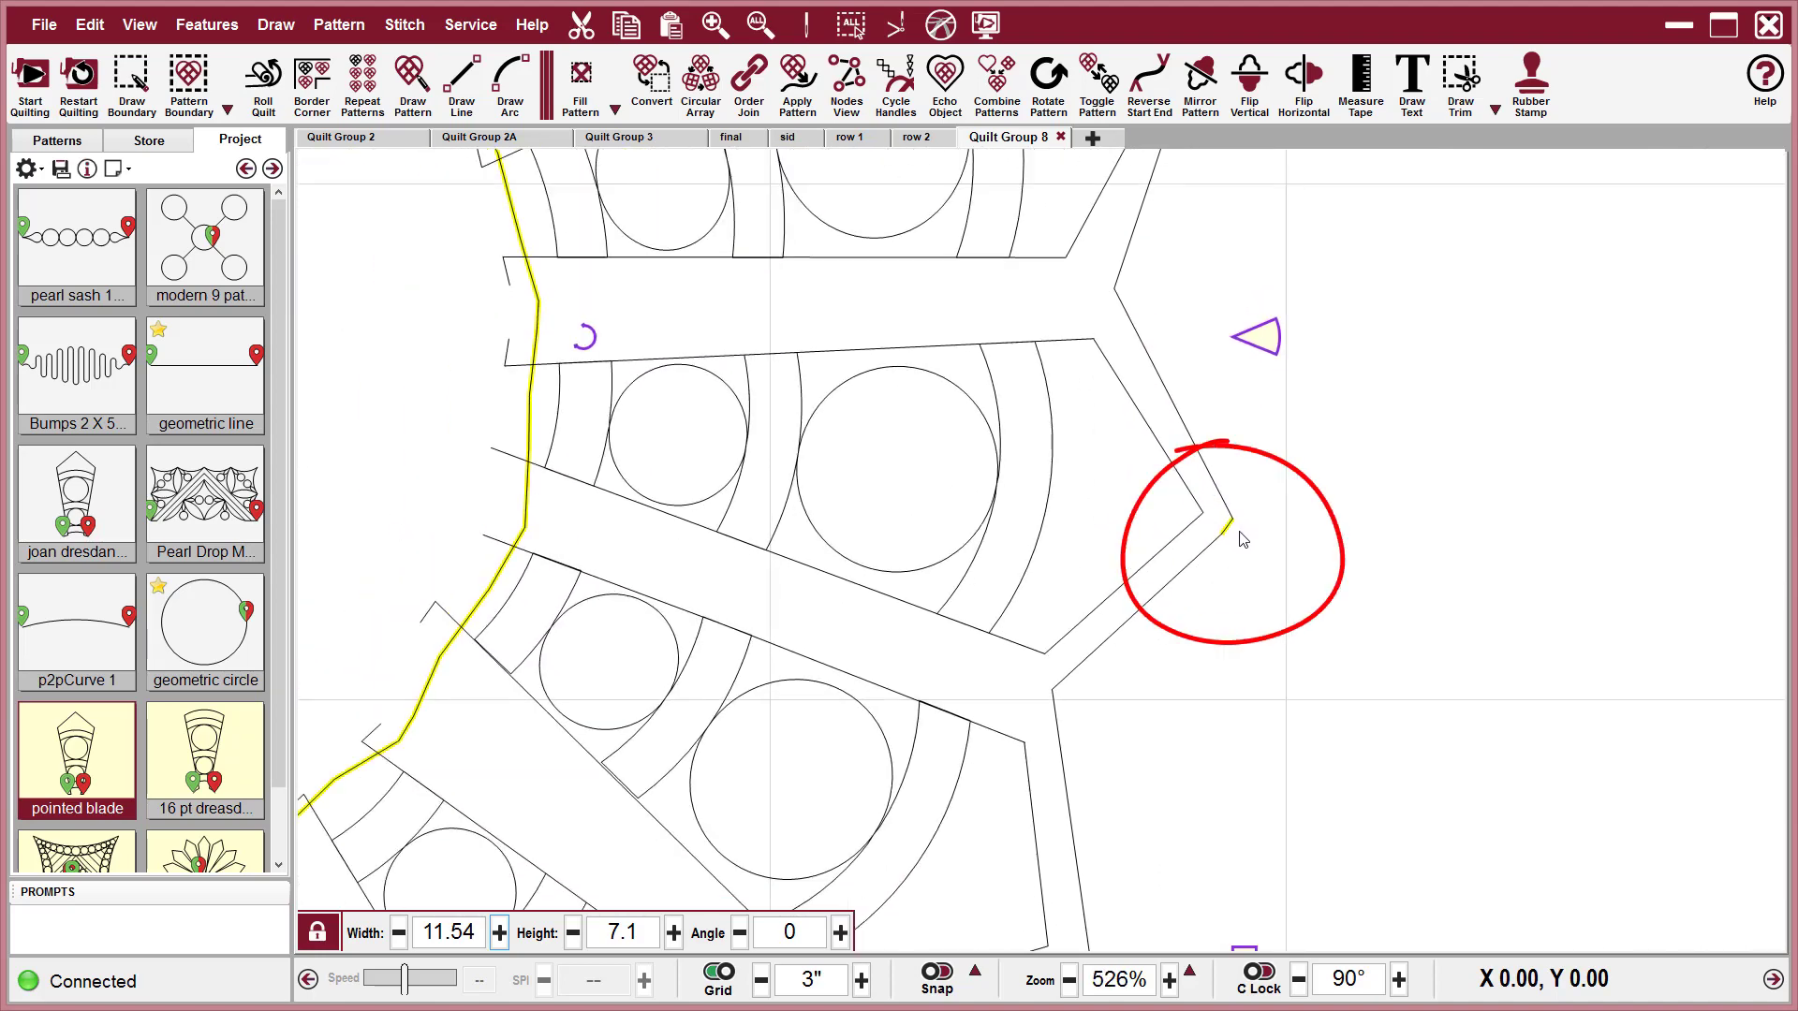
click(846, 74)
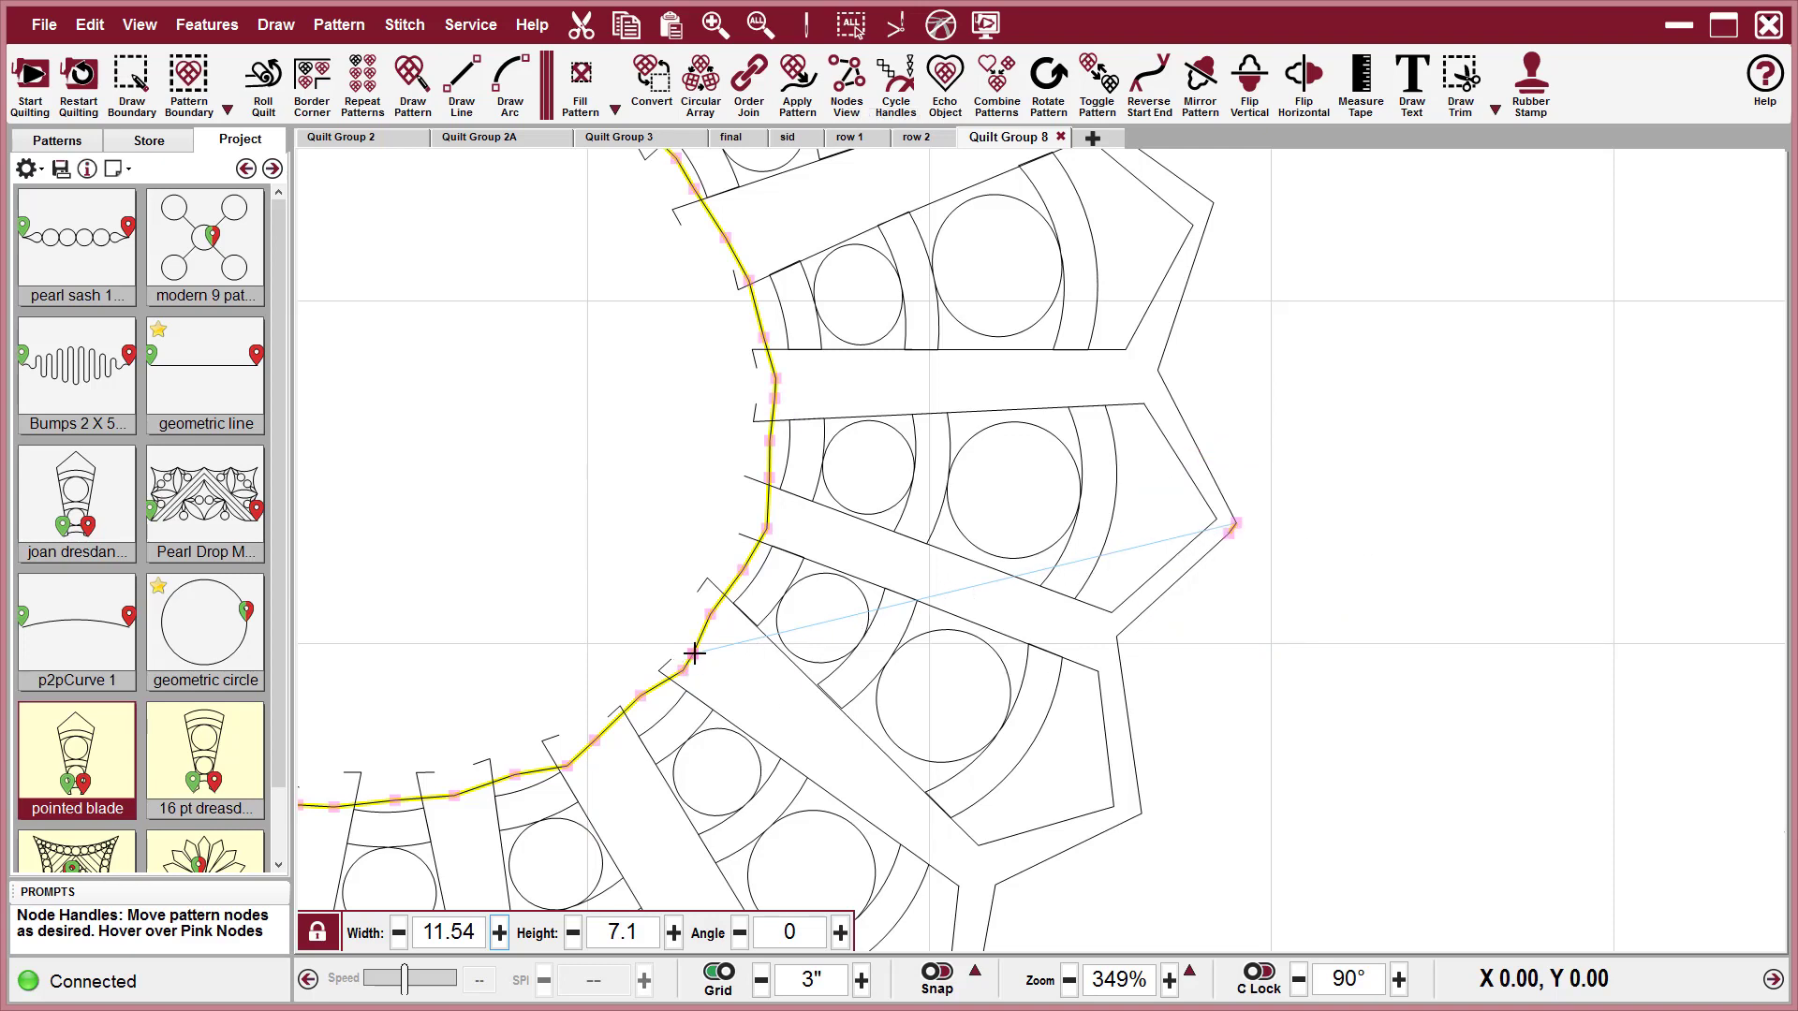
key(b)
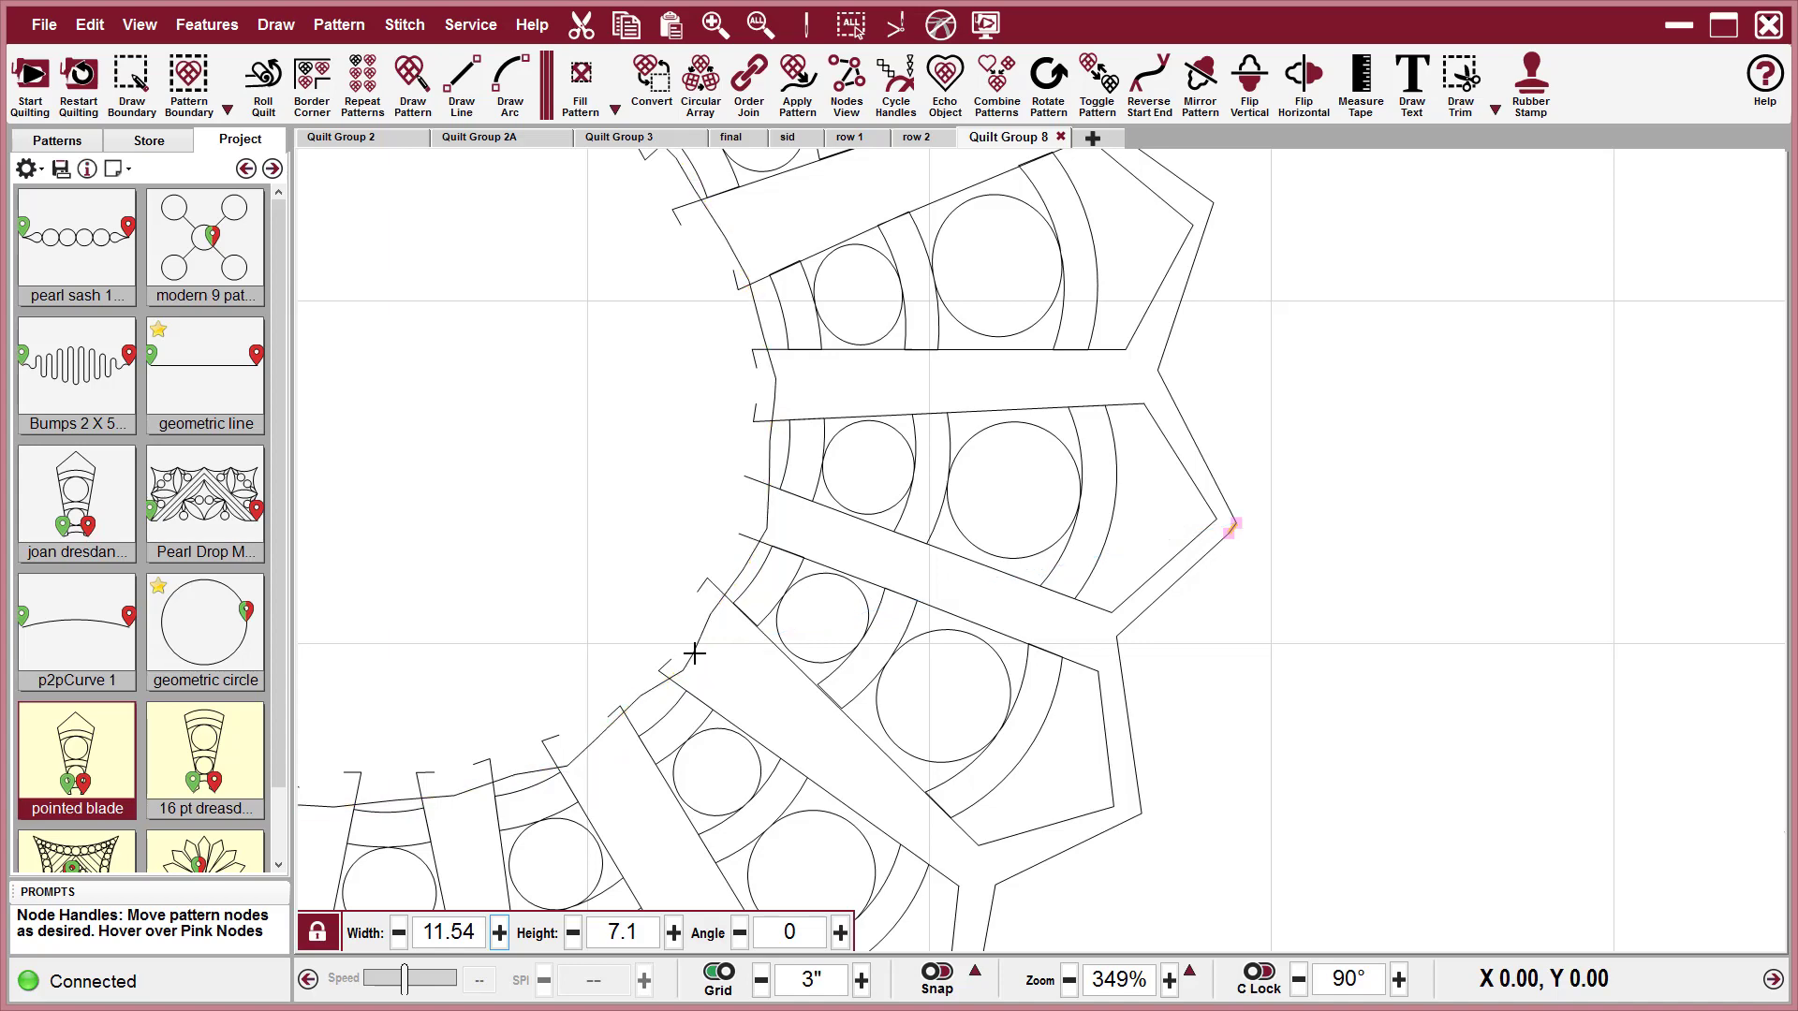
Convert the separated inner ring pattern to a boundary and clear the selection.
scroll(704, 664, down, 5)
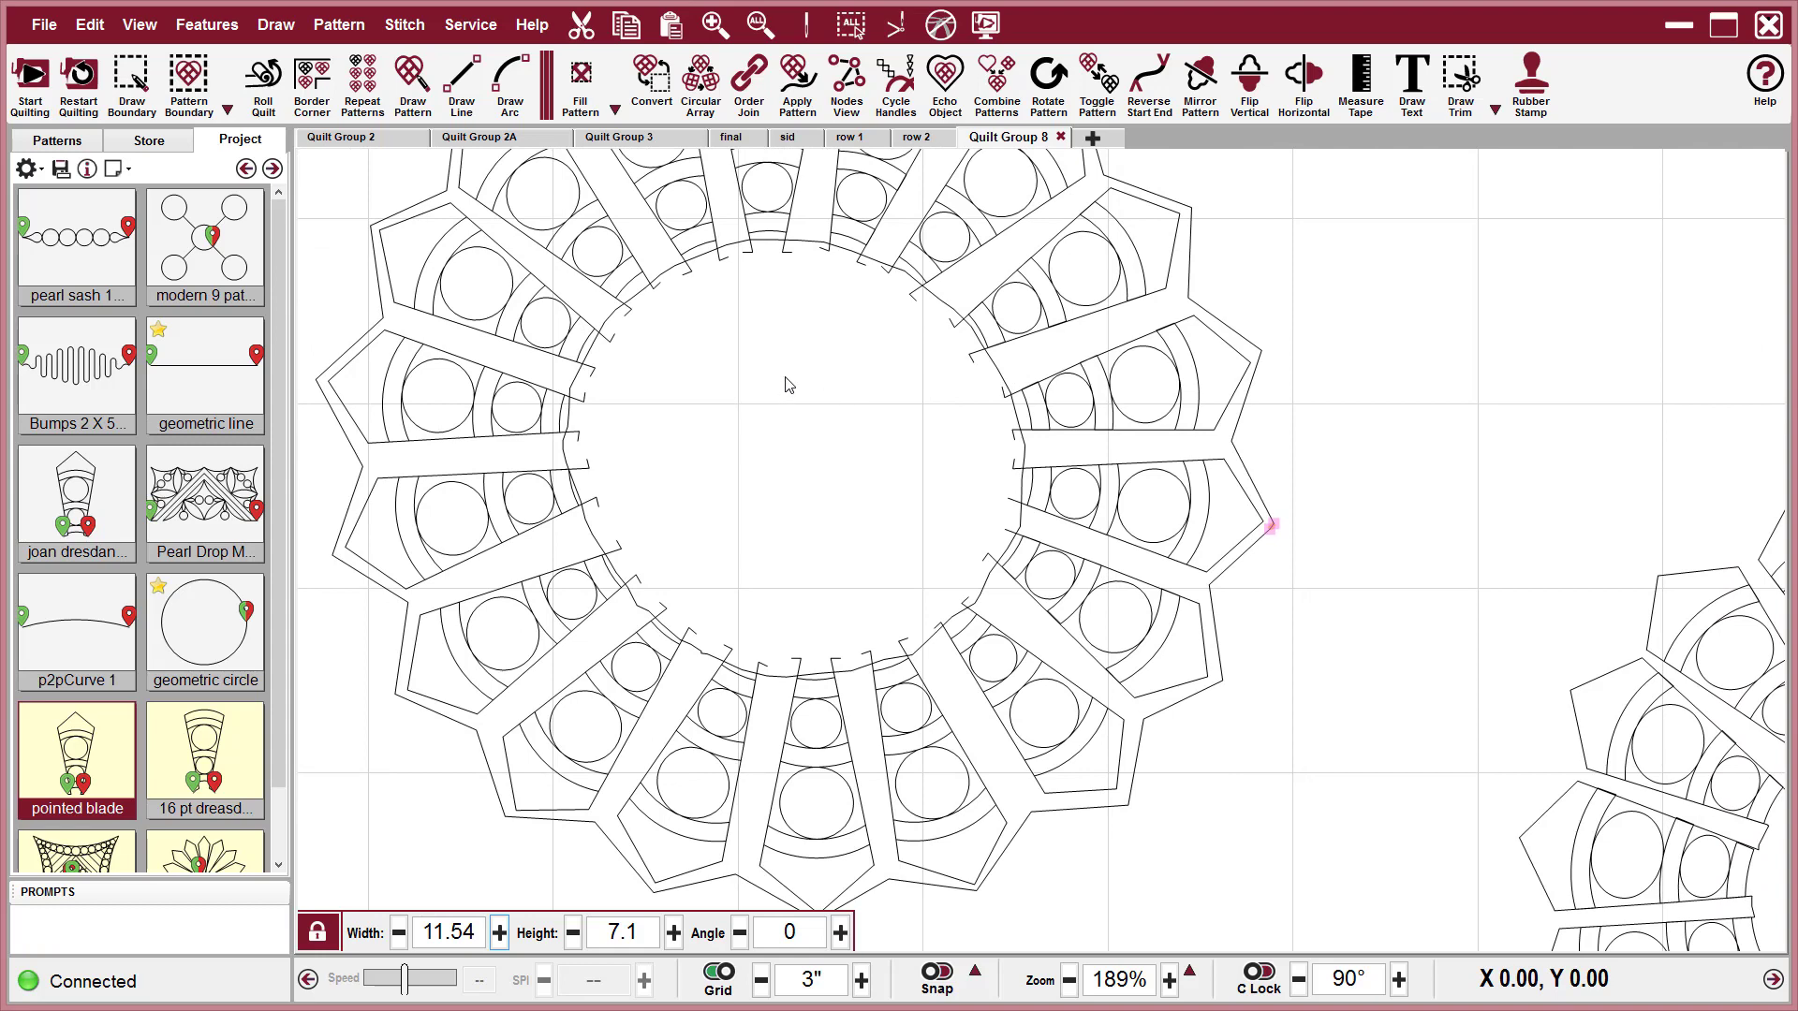
click(795, 384)
click(795, 386)
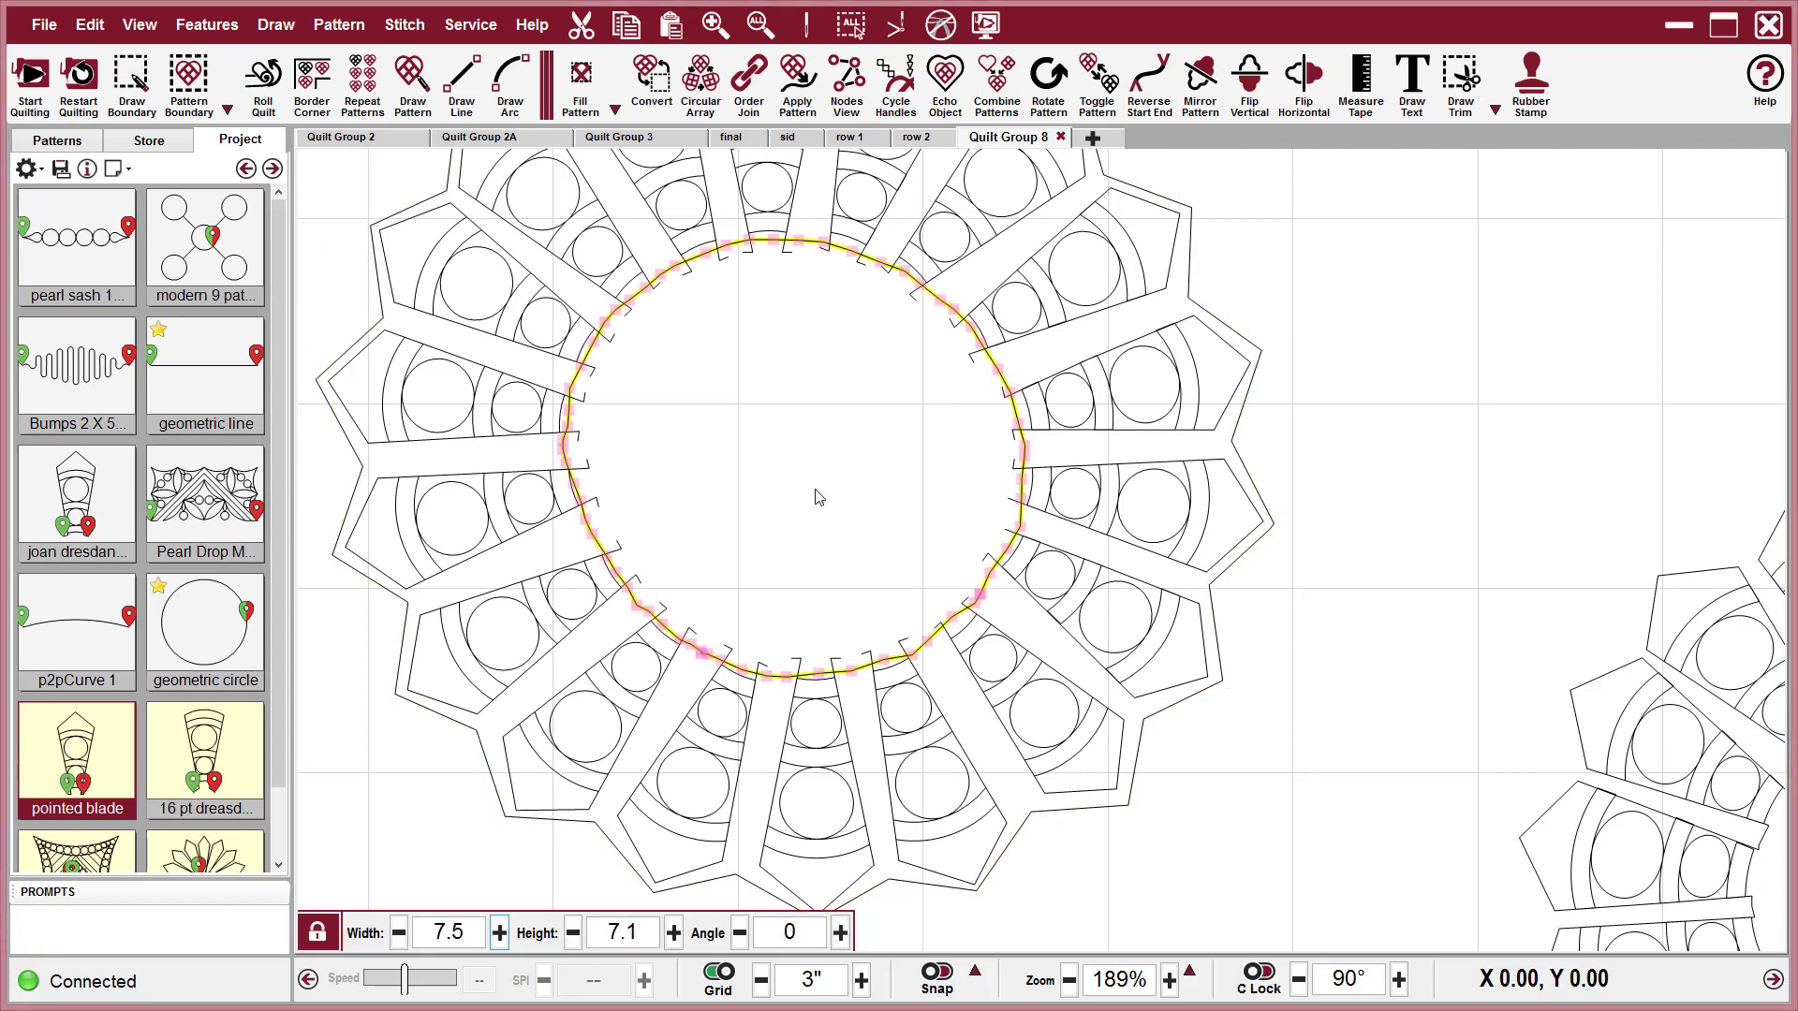
click(654, 89)
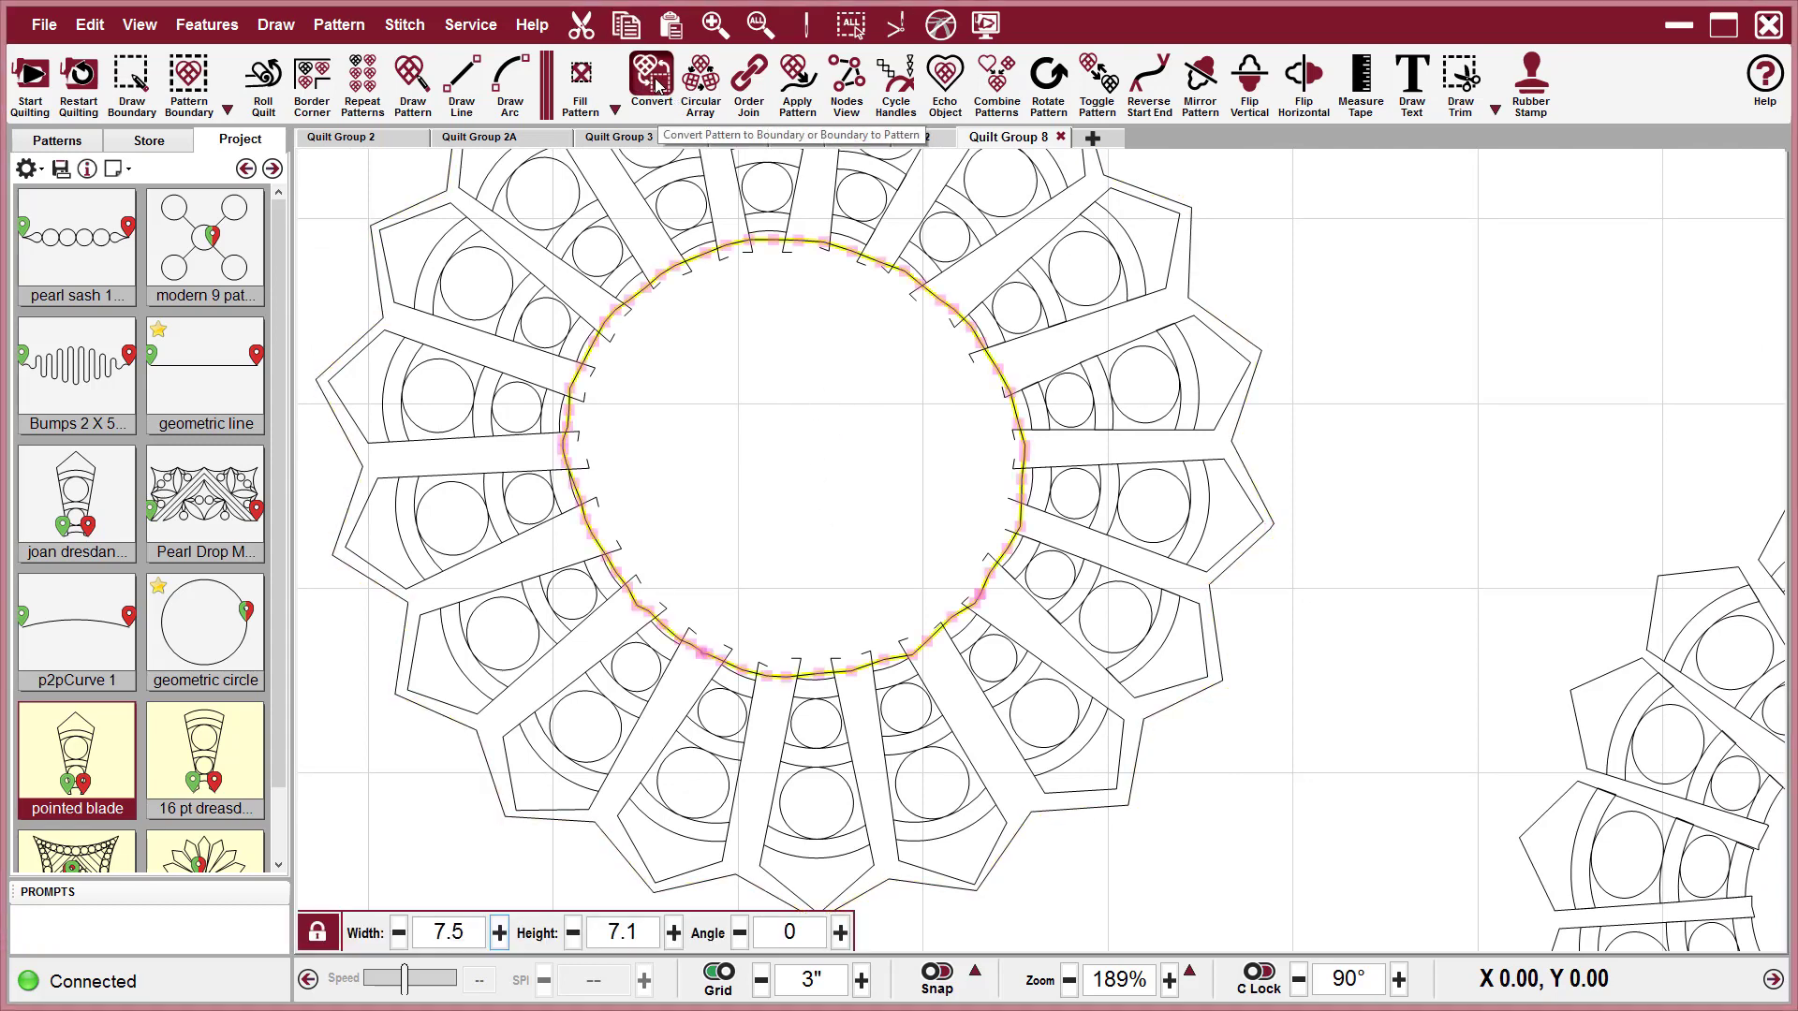
click(1415, 370)
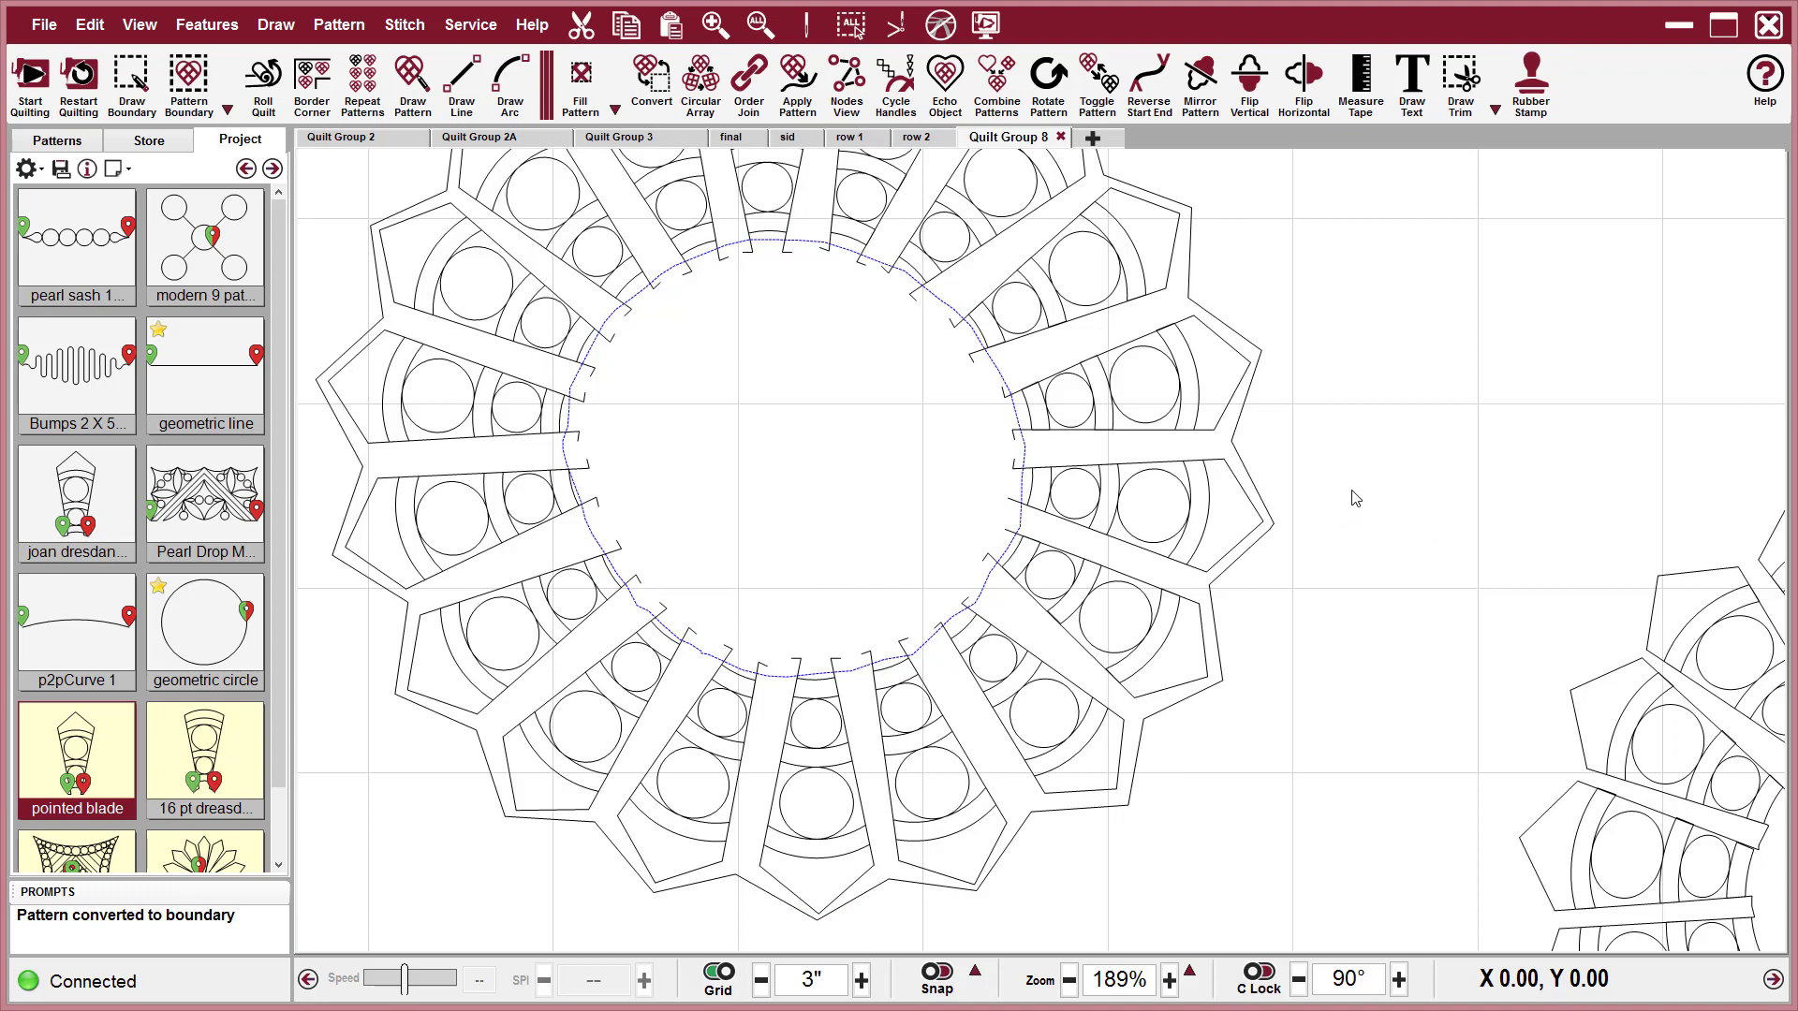
Combine the plate's outer edge pattern and the short segment at the right-hand blade's tip into one pattern.
drag(1352, 489, 1182, 628)
scroll(1339, 565, down, 1)
scroll(1340, 565, down, 3)
scroll(1181, 624, up, 6)
scroll(1113, 610, up, 8)
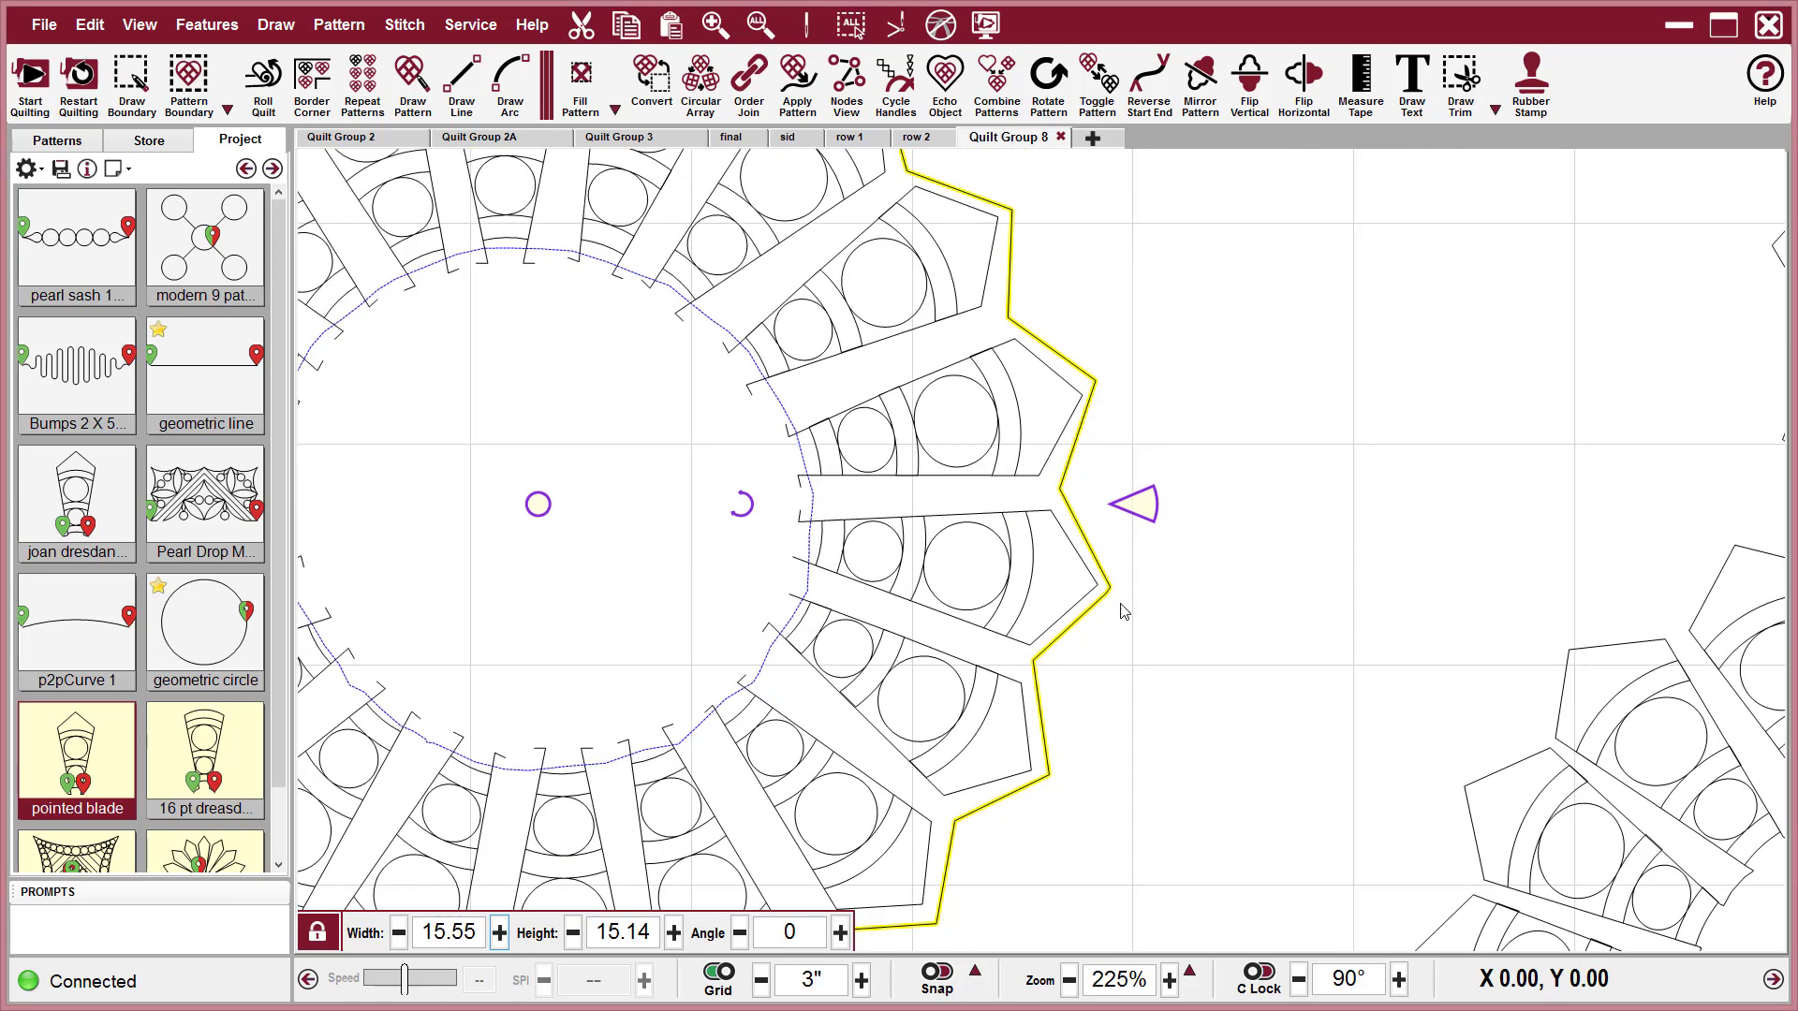
scroll(1109, 601, down, 6)
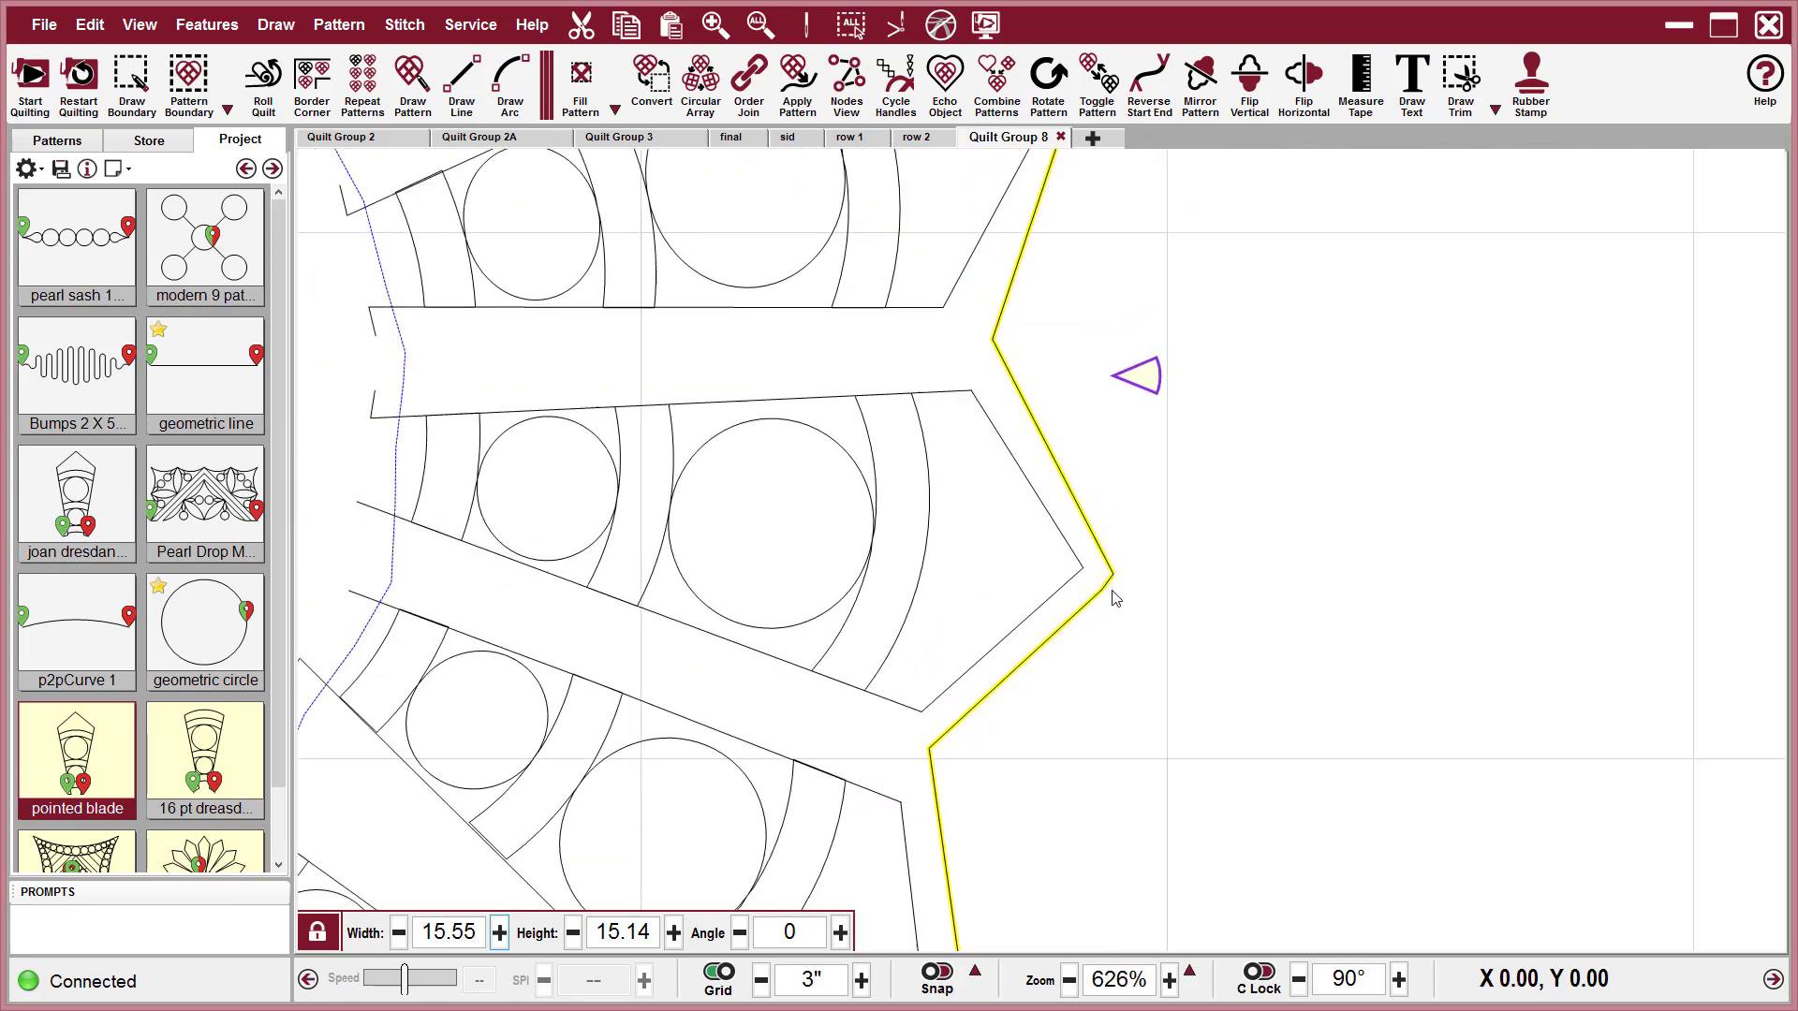
scroll(1179, 620, down, 2)
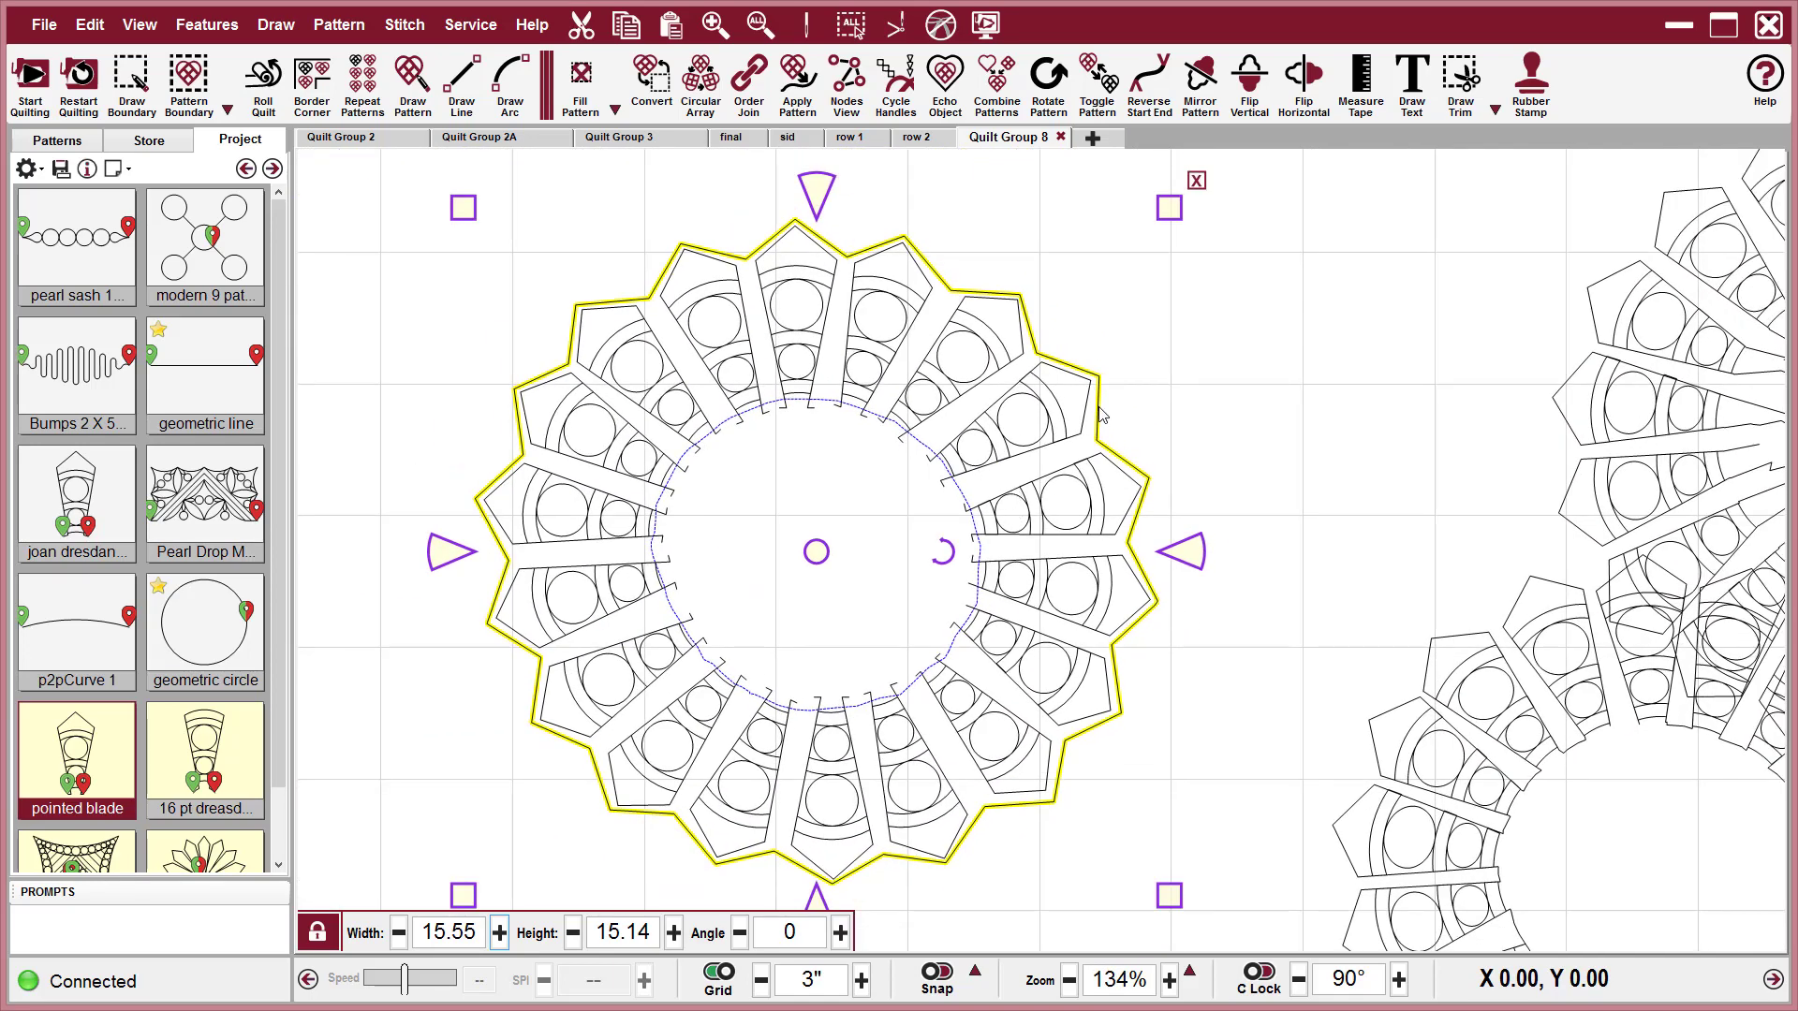
click(996, 82)
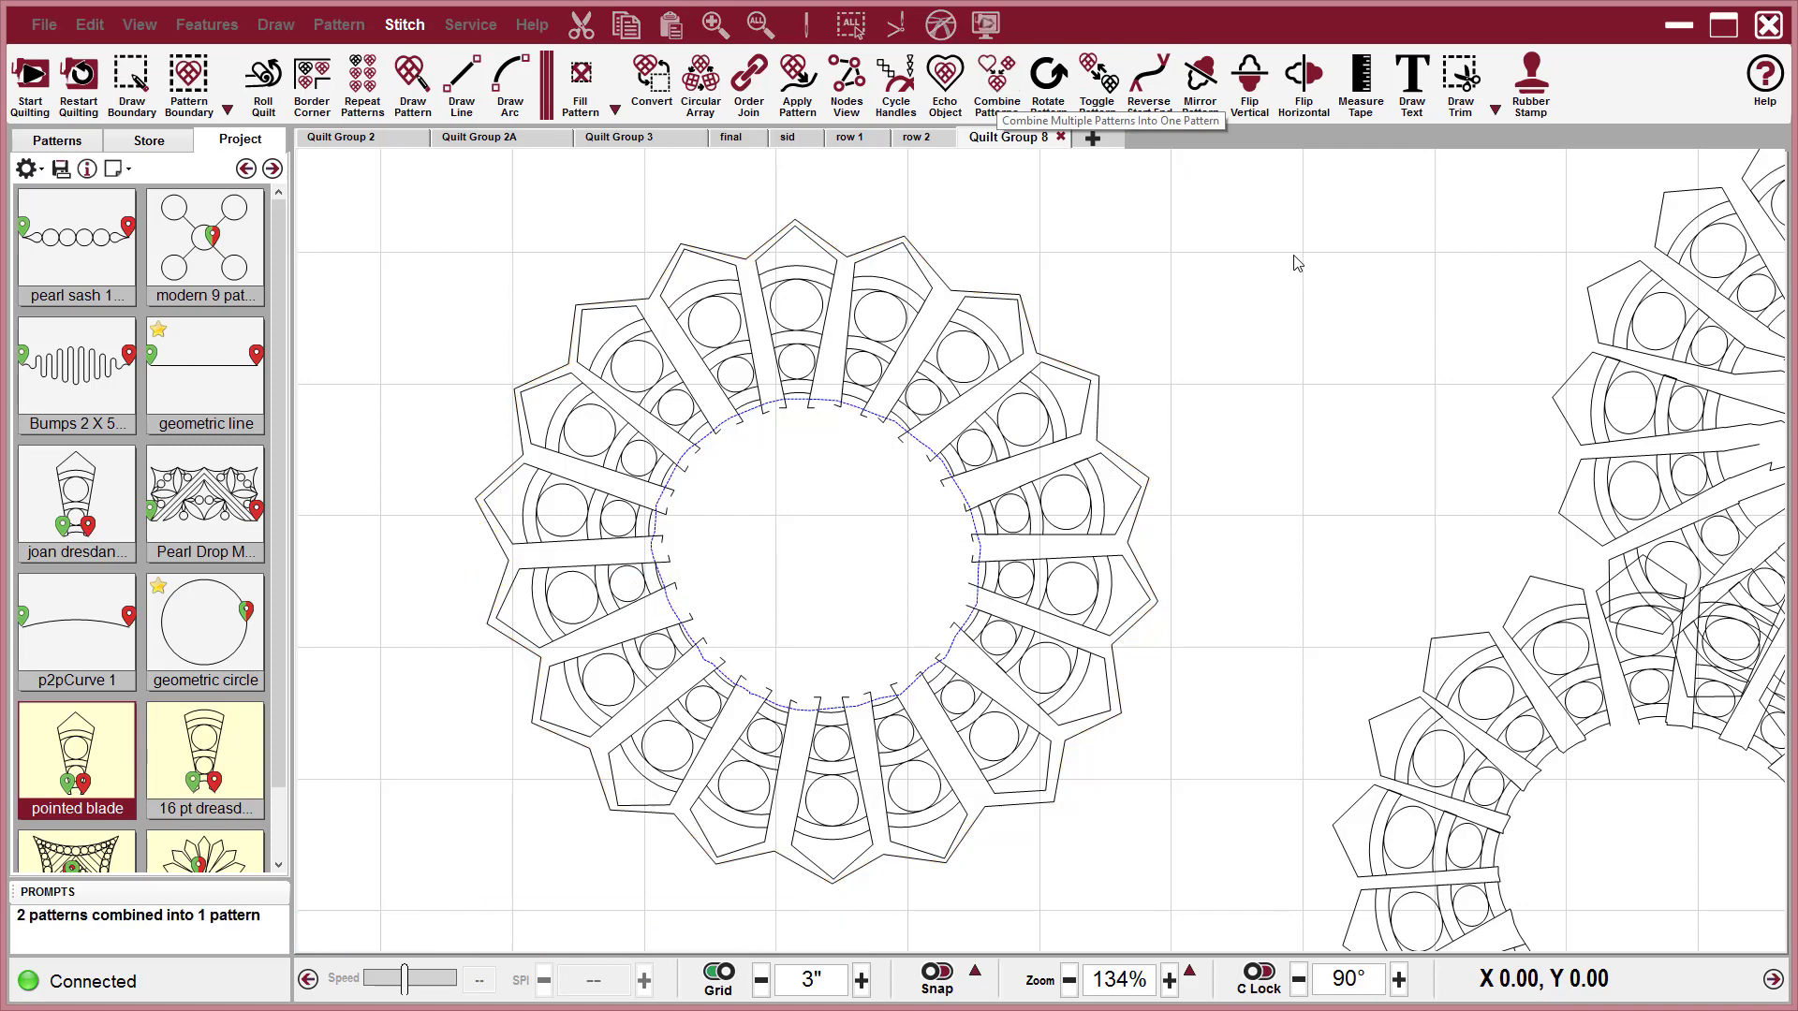
Convert the combined outer edge pattern of the plate to a boundary.
click(942, 288)
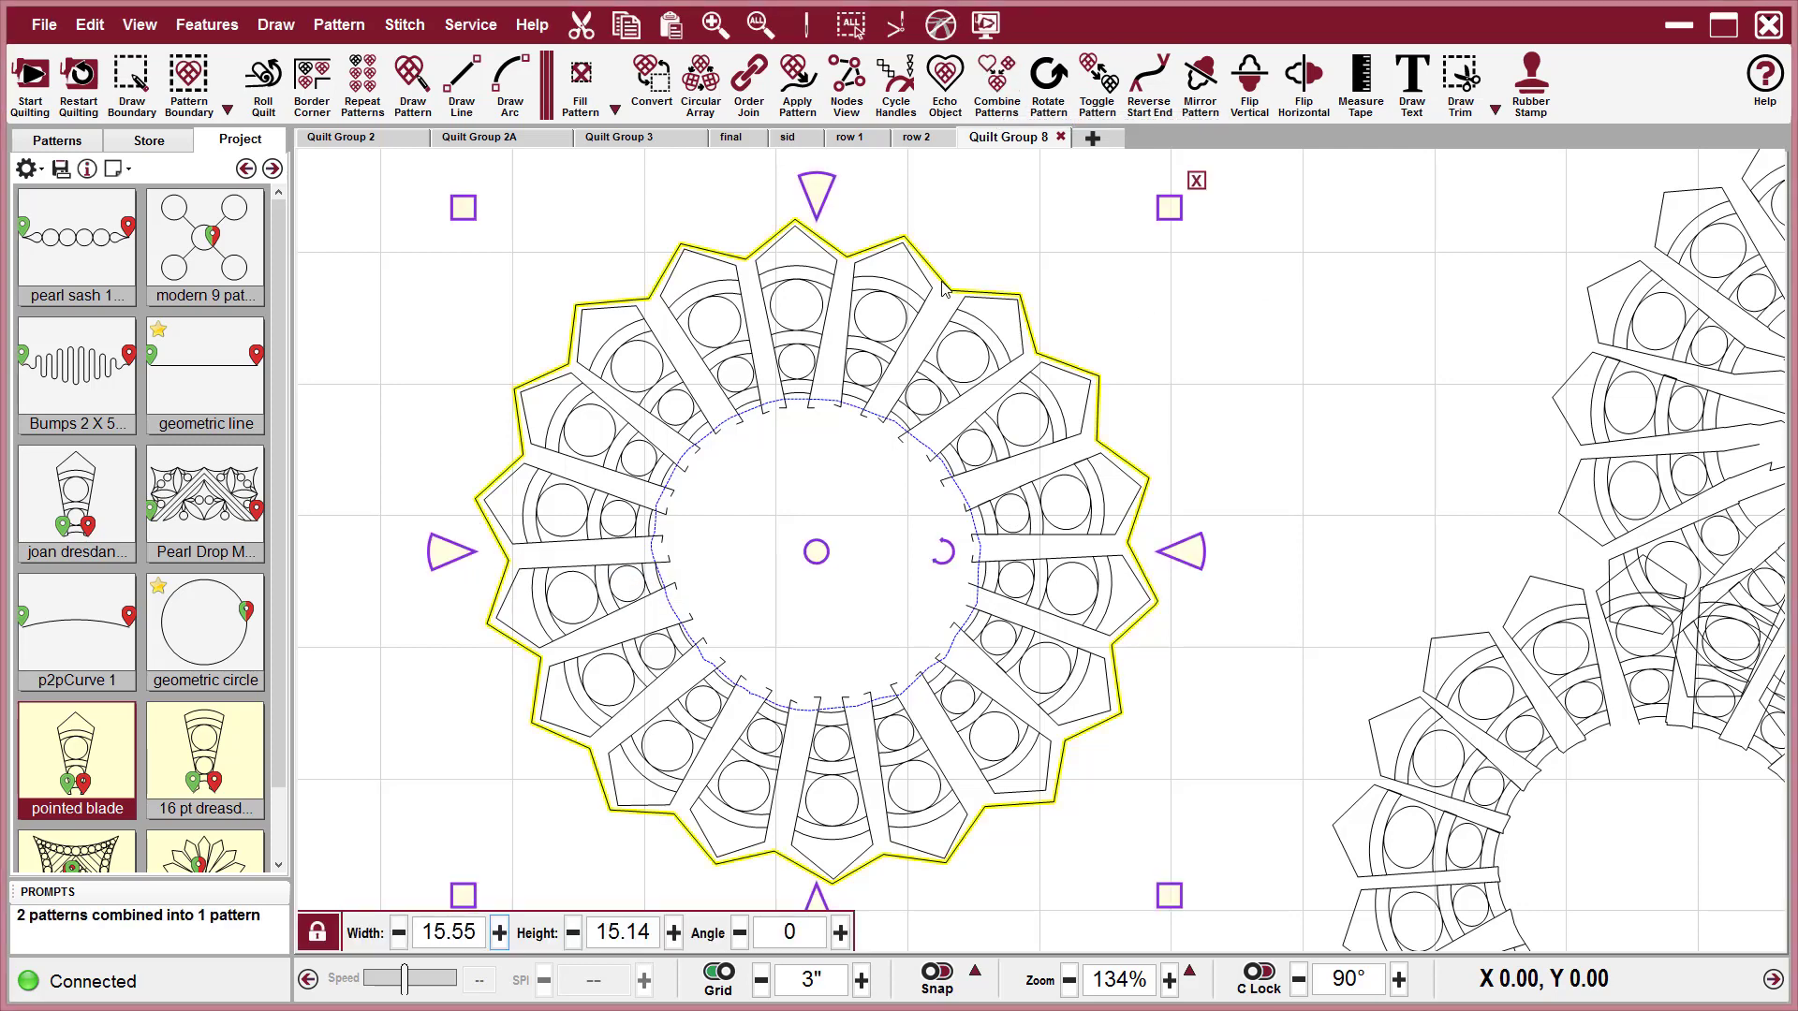
click(652, 79)
scroll(1250, 449, down, 1)
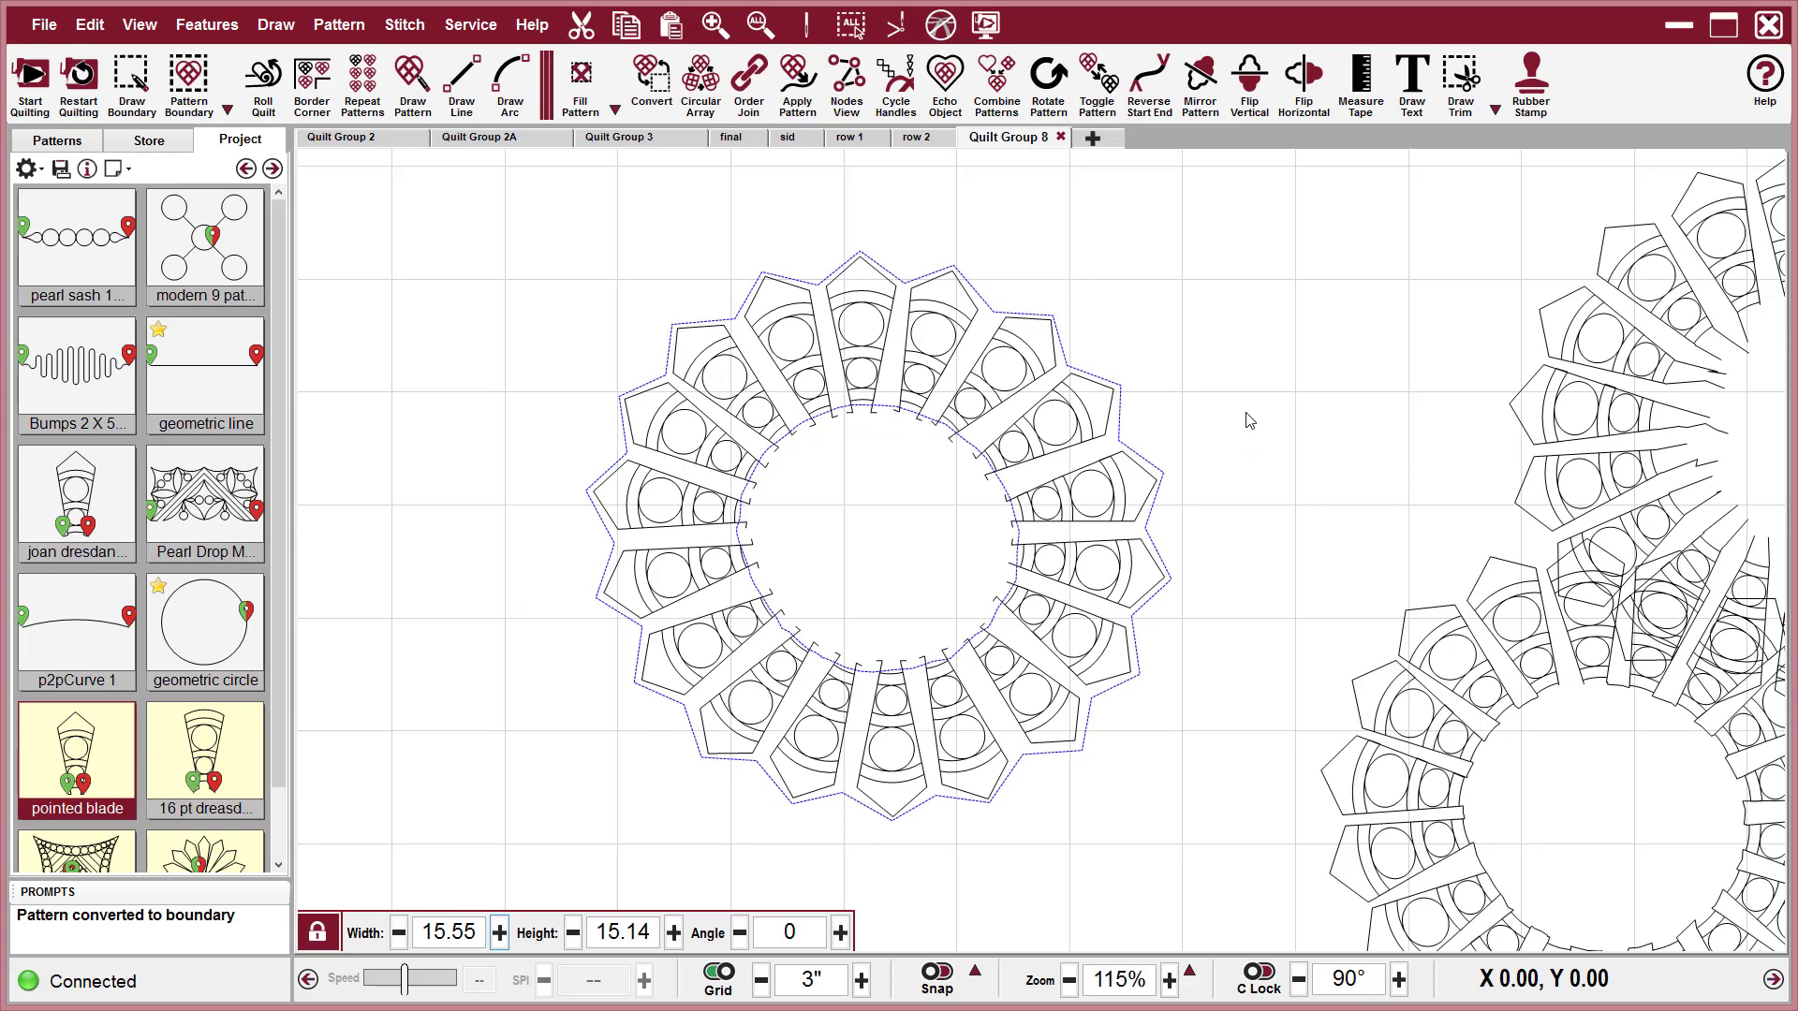
Select all the pointed blade patterns with the plate's boundaries and apply Fill Pattern to trim the blades at the inner ring.
drag(1269, 290, 538, 714)
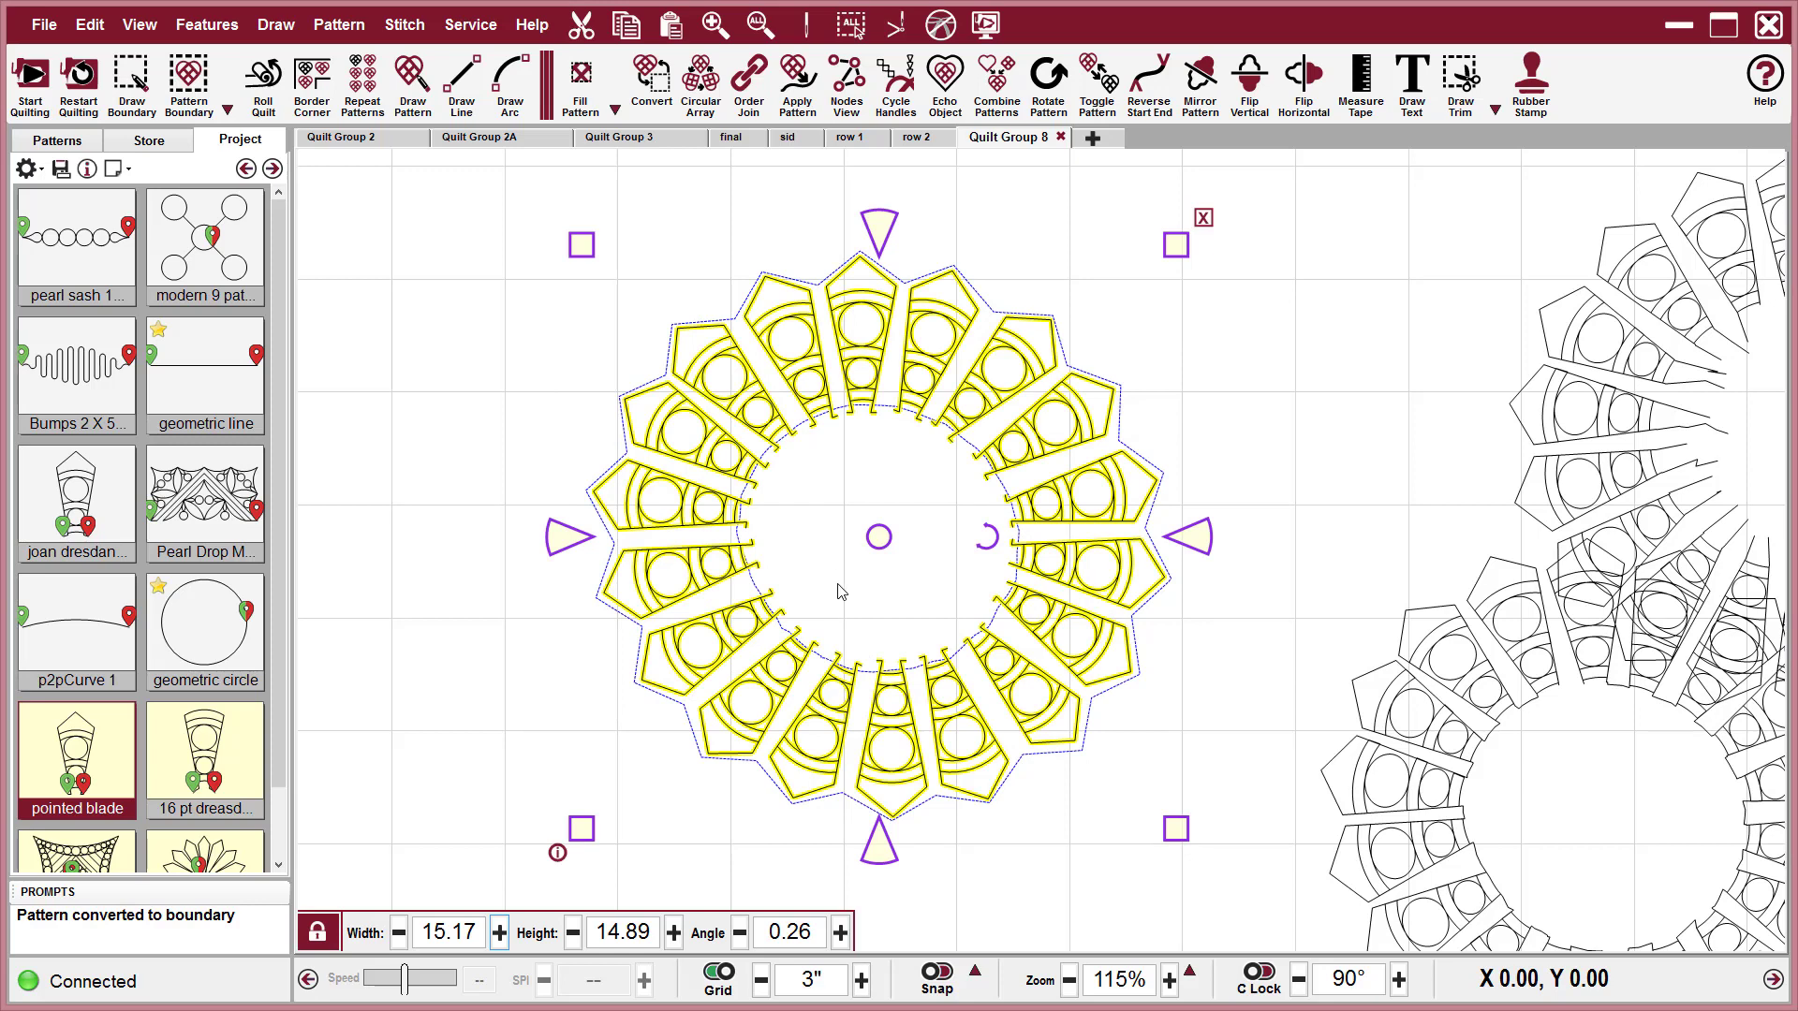
click(582, 82)
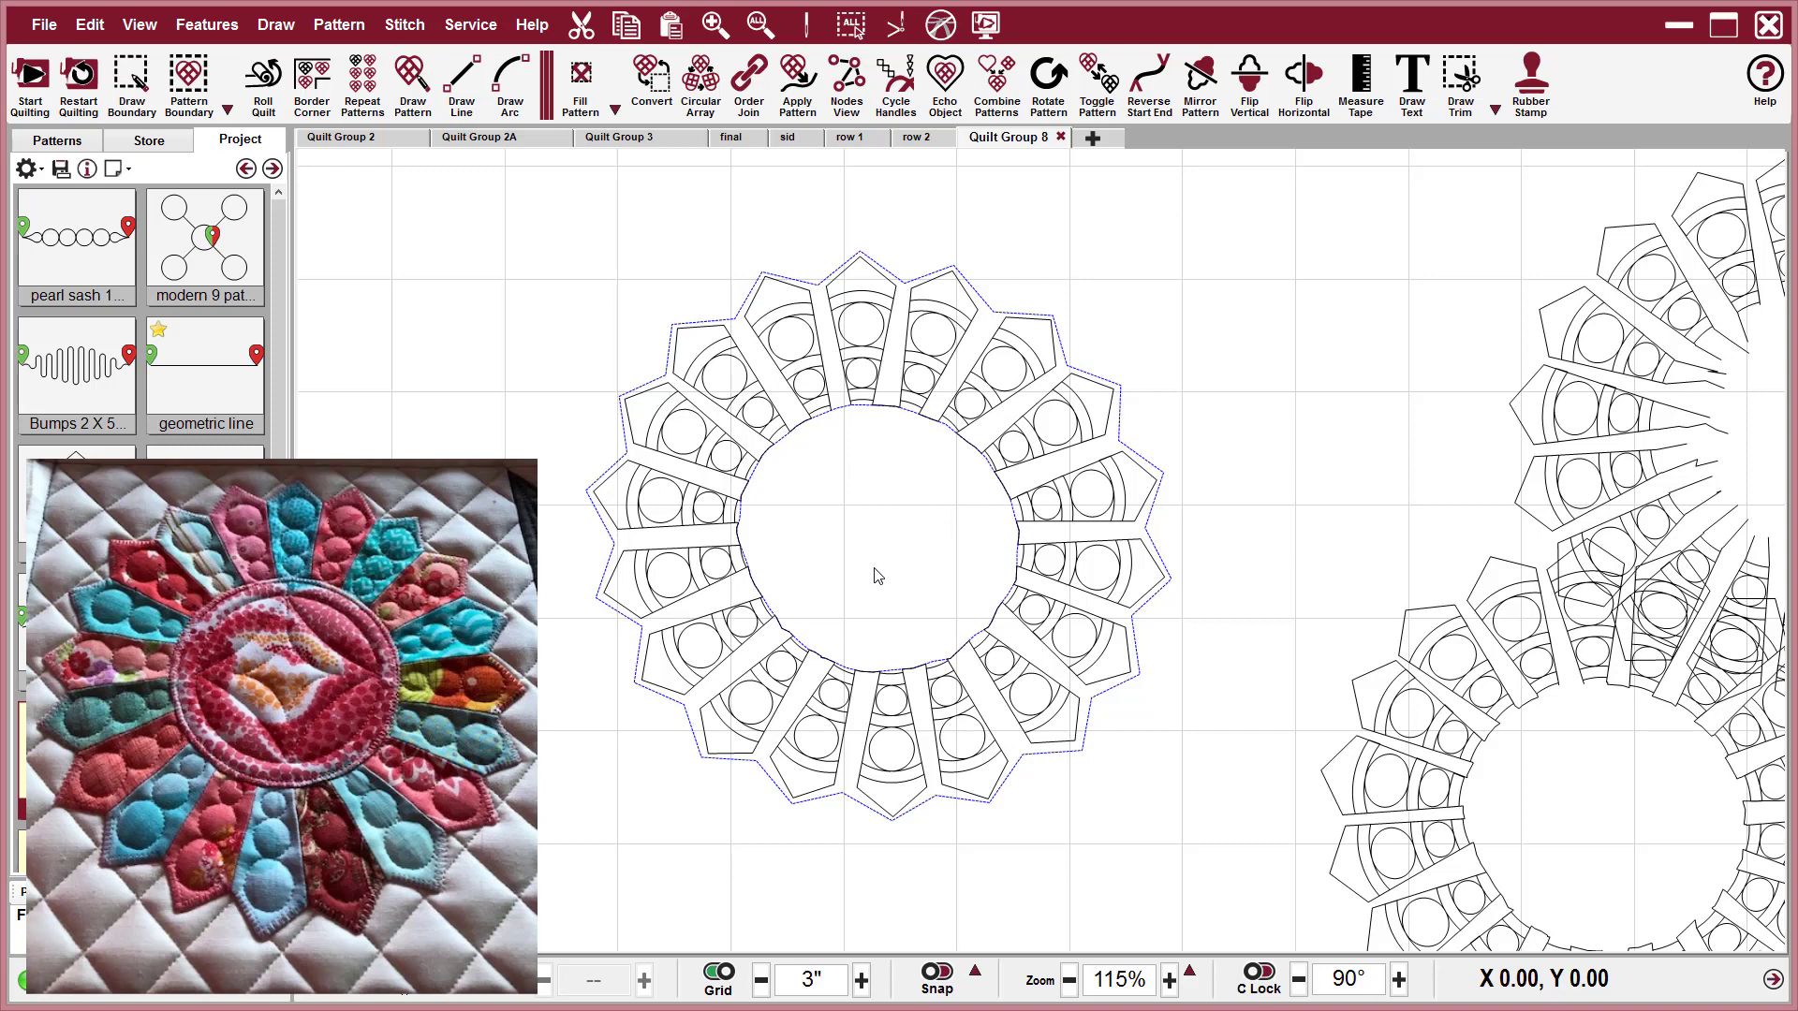
scroll(878, 576, down, 3)
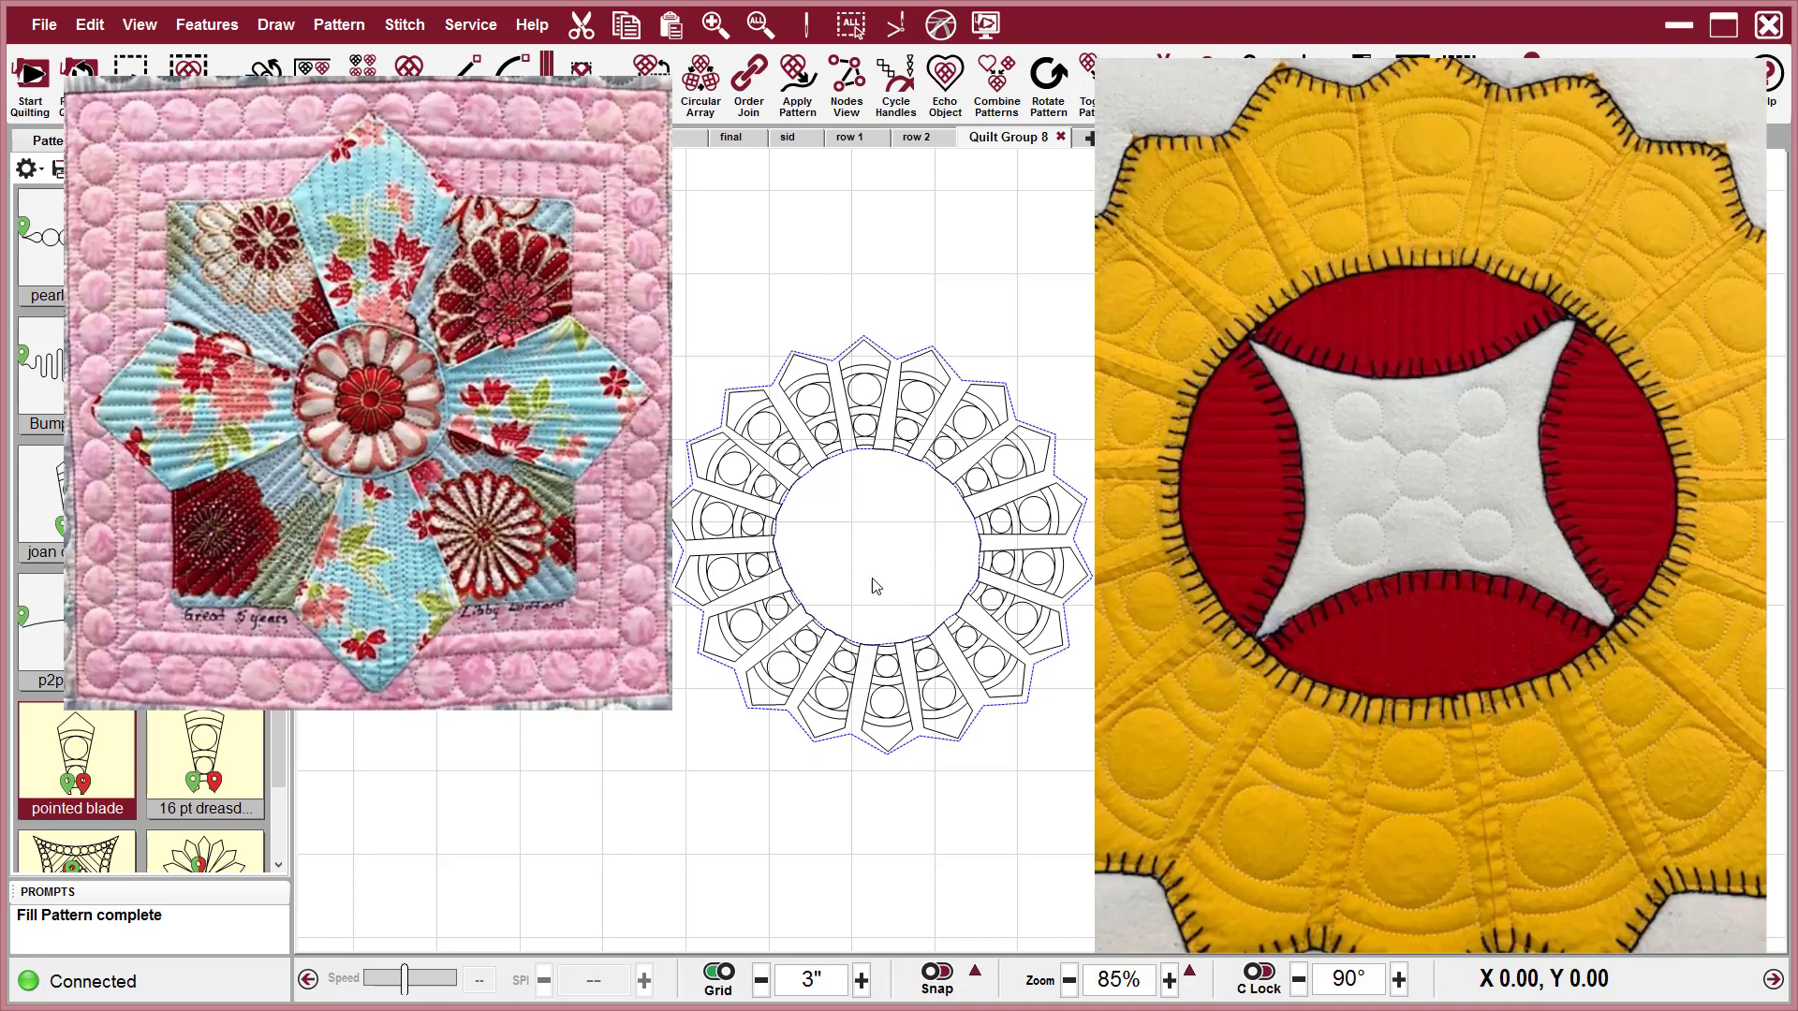
scroll(880, 567, up, 3)
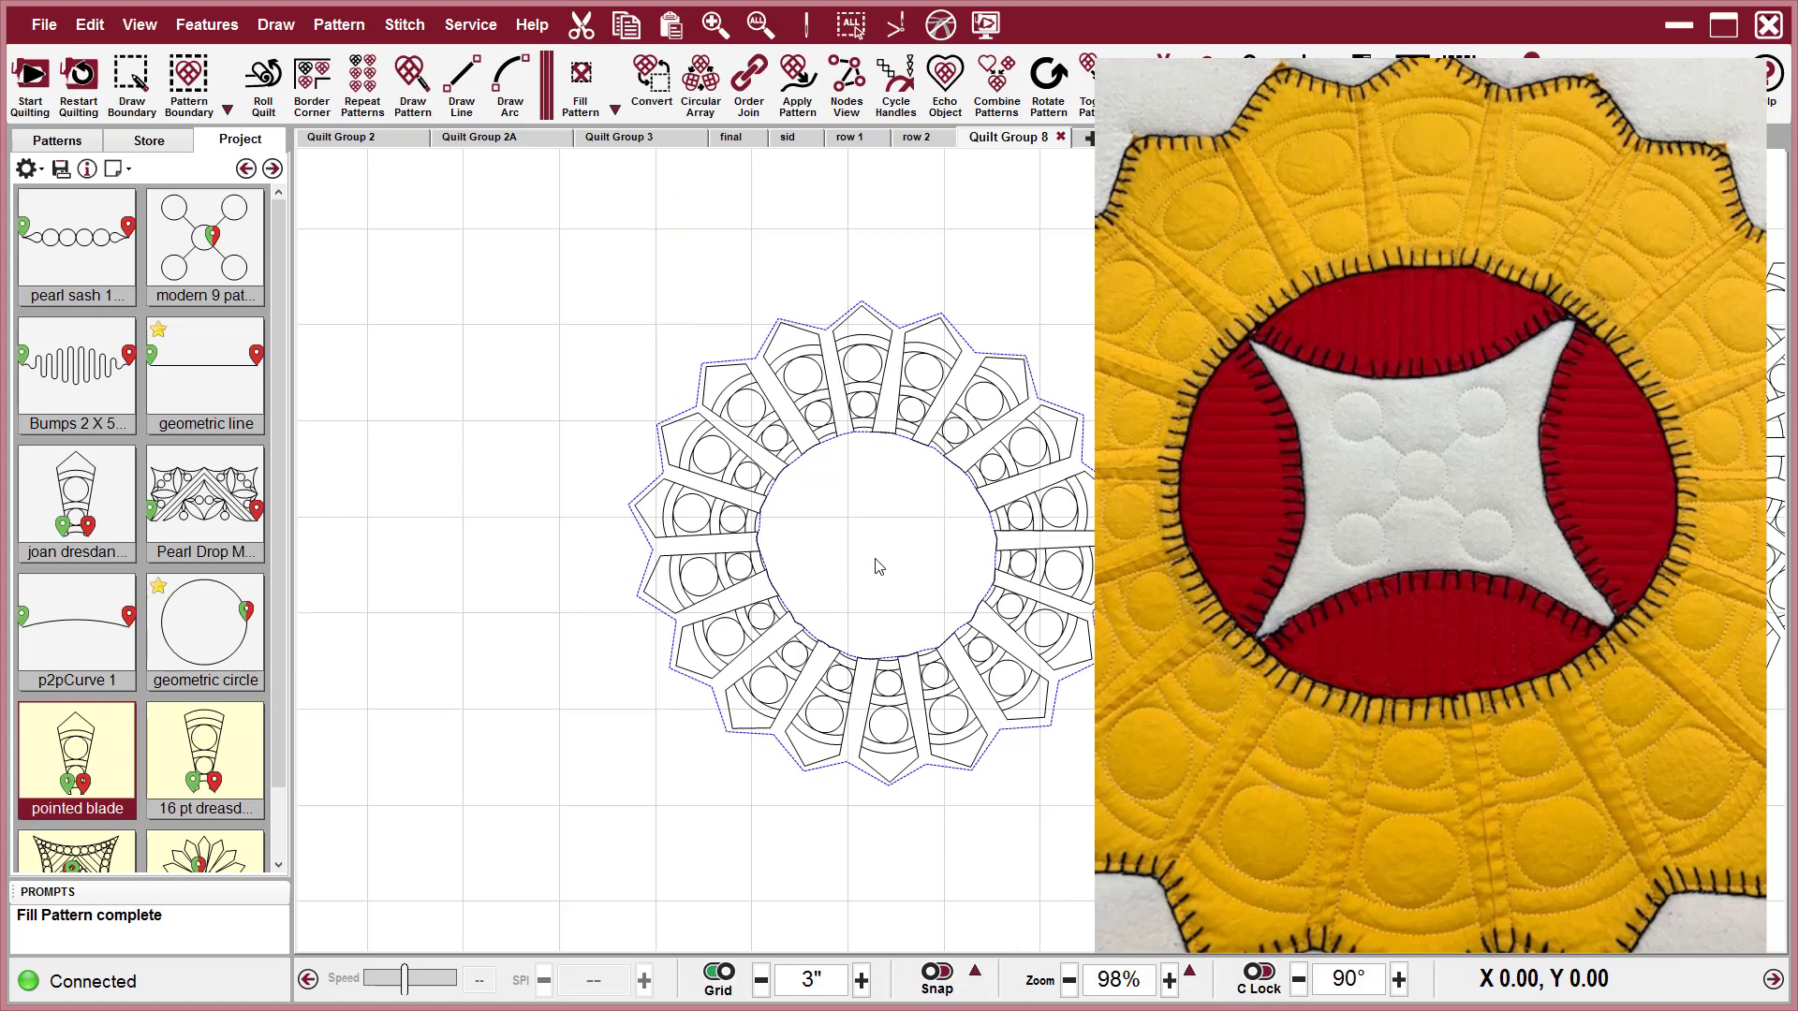